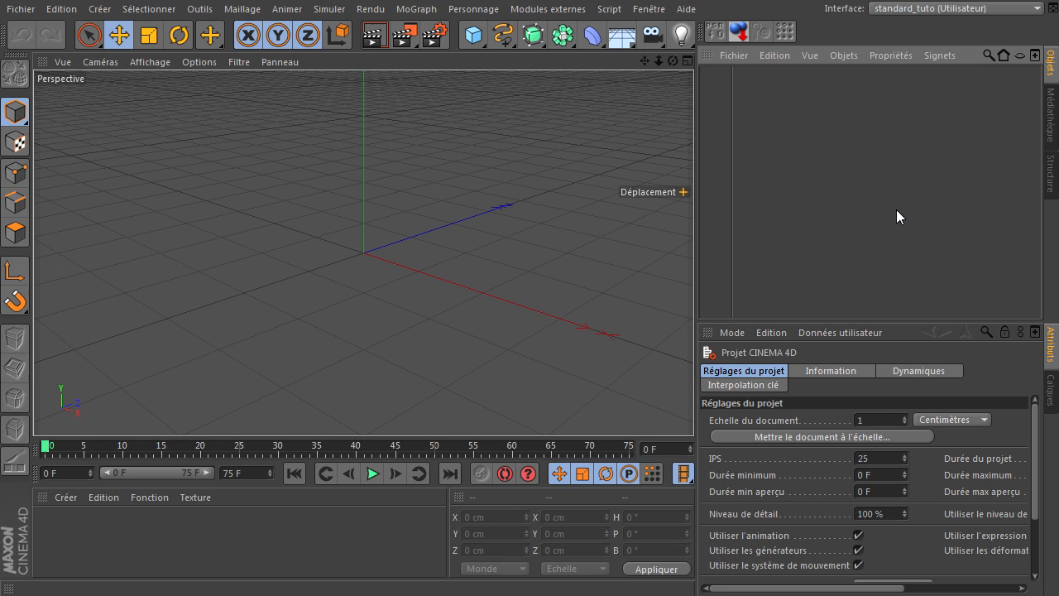
{"action": "left_click", "coordinate": [474, 35]}
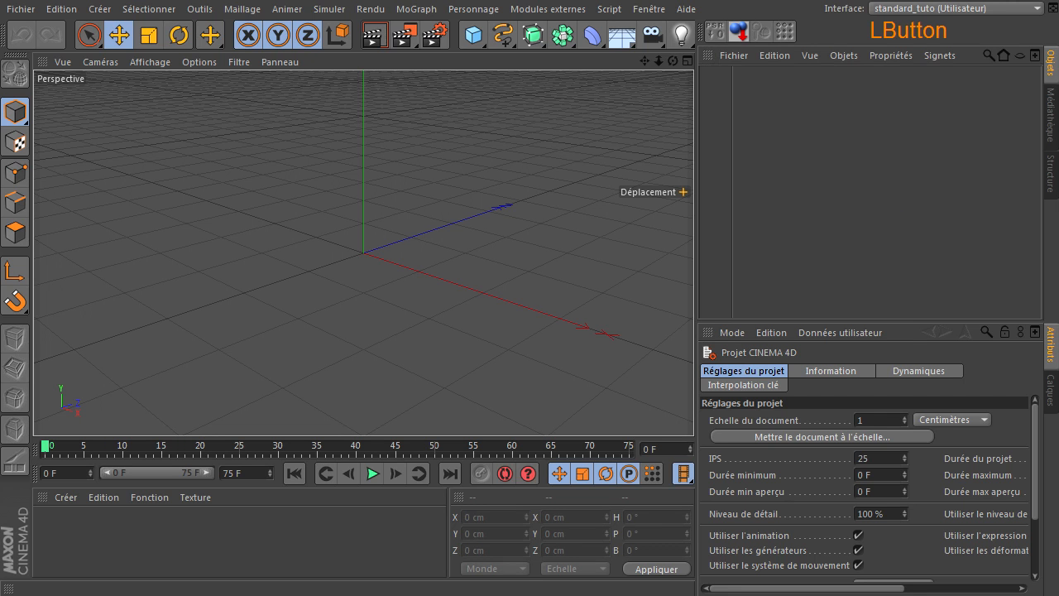
{"action": "left_click_drag", "start_coordinate": [1058, 149], "coordinate": [746, 35]}
{"action": "left_click", "coordinate": [708, 241]}
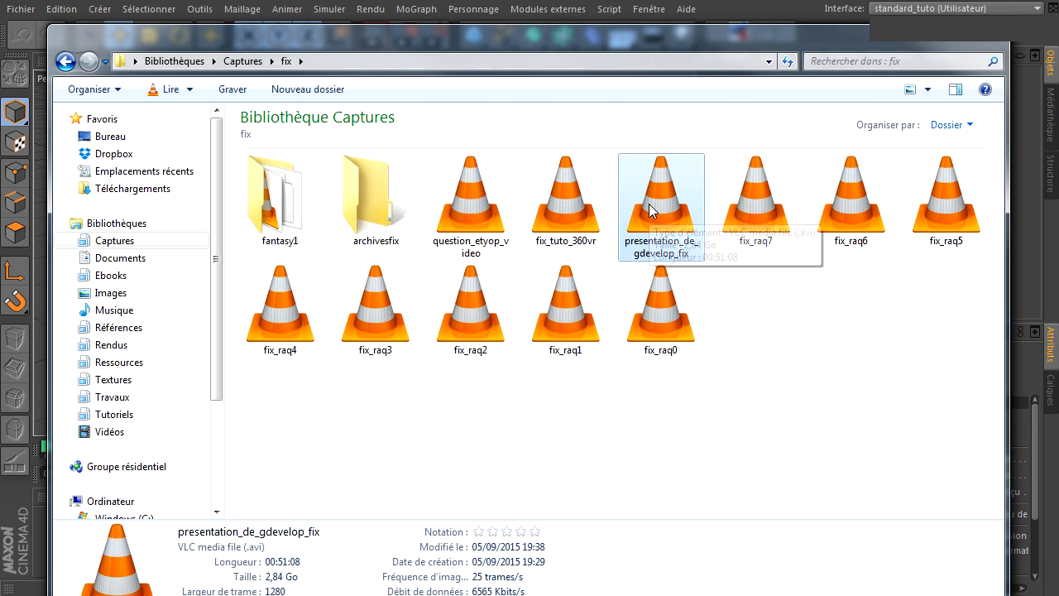
- Open the presentation_de_gdevelop_fix video from the fix folder of the Captures library in the media player
{"action": "left_click_drag", "start_coordinate": [680, 39], "coordinate": [721, 134]}
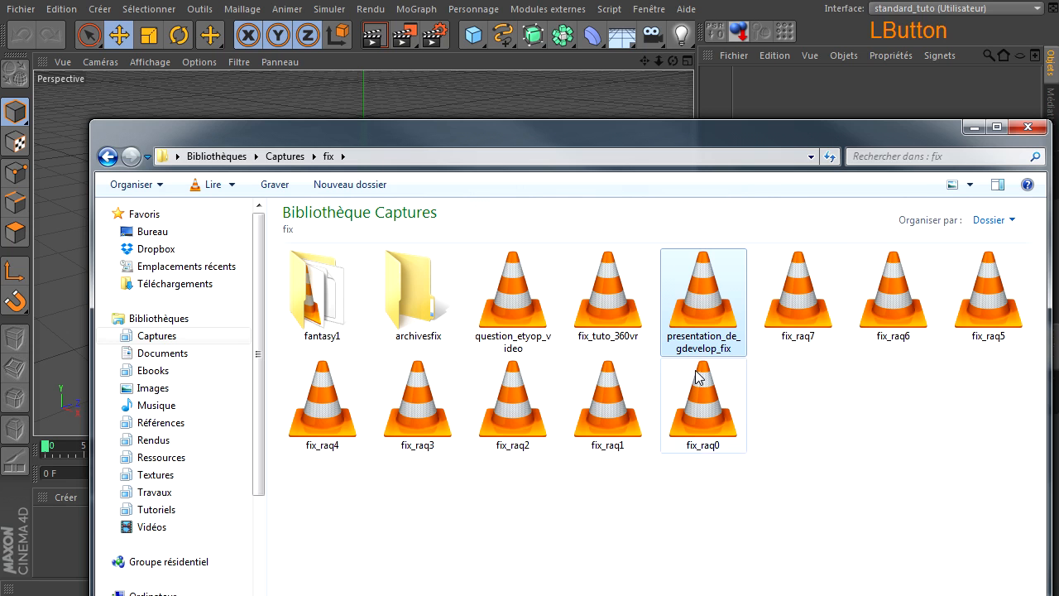
{"action": "double_click", "coordinate": [691, 297]}
{"action": "left_click_drag", "start_coordinate": [685, 146], "coordinate": [709, 75]}
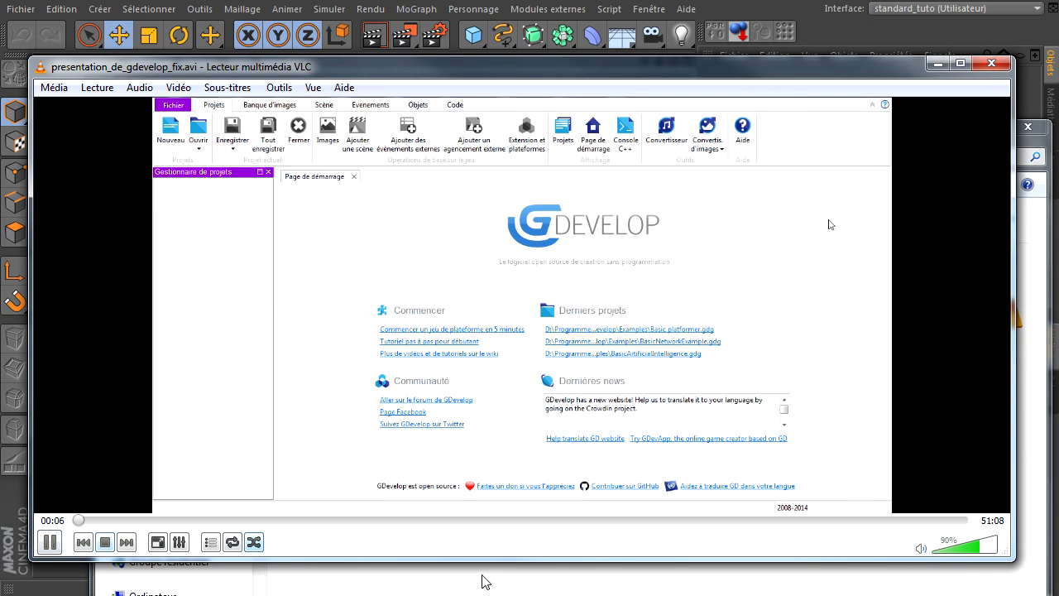
- Mute the GDevelop presentation video and skim through it from the start to its last minutes, closing the player at the end
{"action": "left_click", "coordinate": [920, 548]}
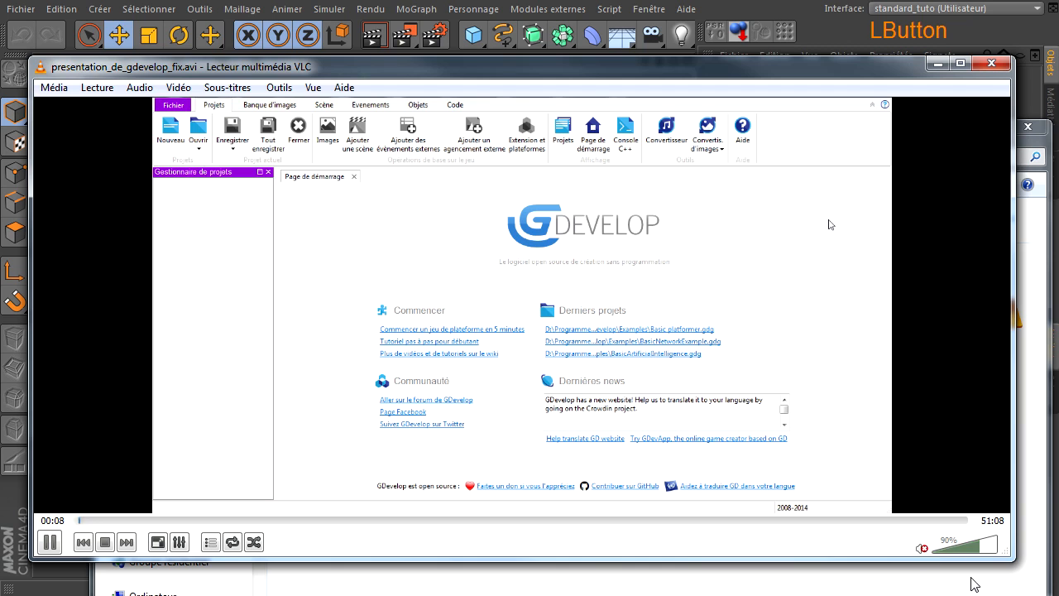
{"action": "left_click_drag", "start_coordinate": [134, 521], "coordinate": [324, 523]}
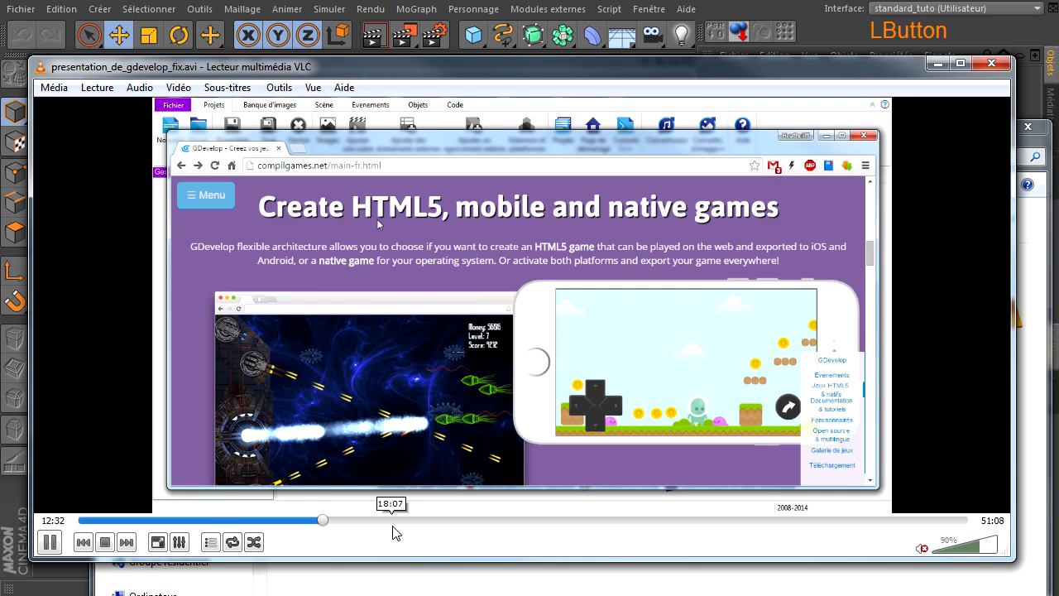
{"action": "left_click", "coordinate": [393, 532]}
{"action": "left_click", "coordinate": [506, 532]}
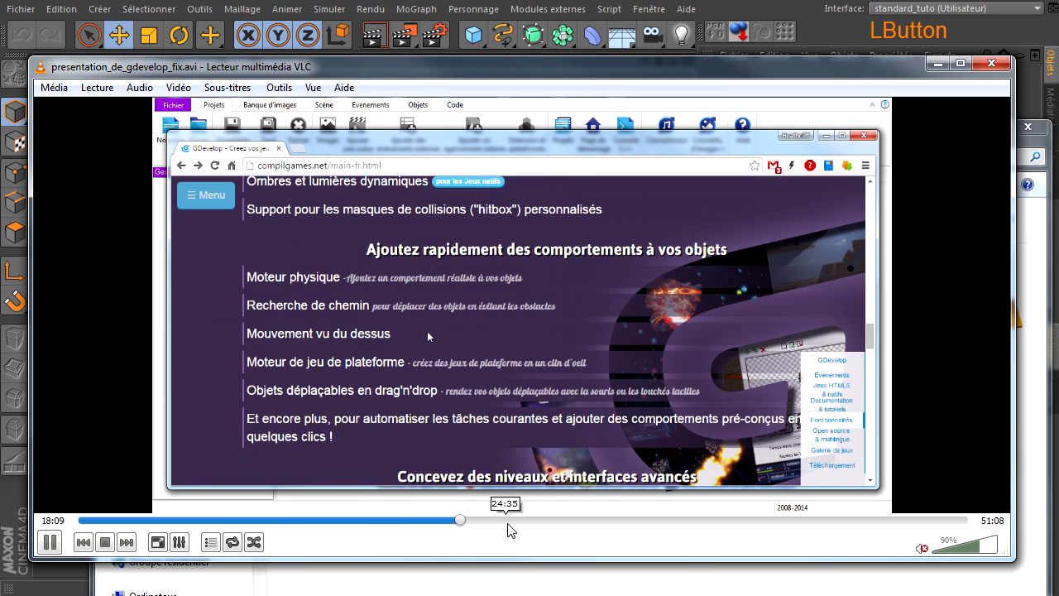
{"action": "left_click_drag", "start_coordinate": [598, 533], "coordinate": [885, 522]}
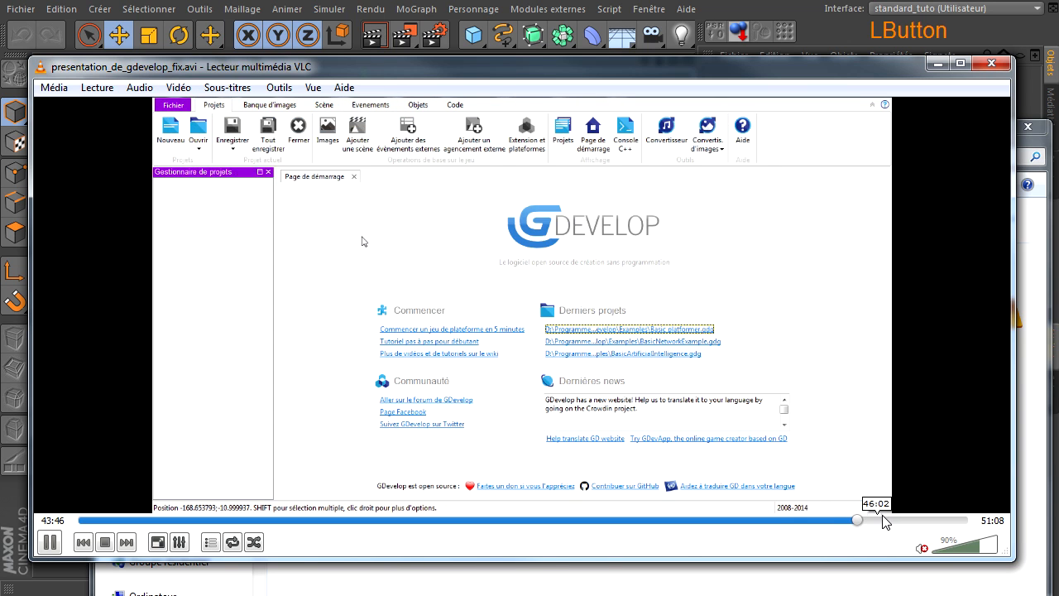
{"action": "left_click", "coordinate": [923, 520]}
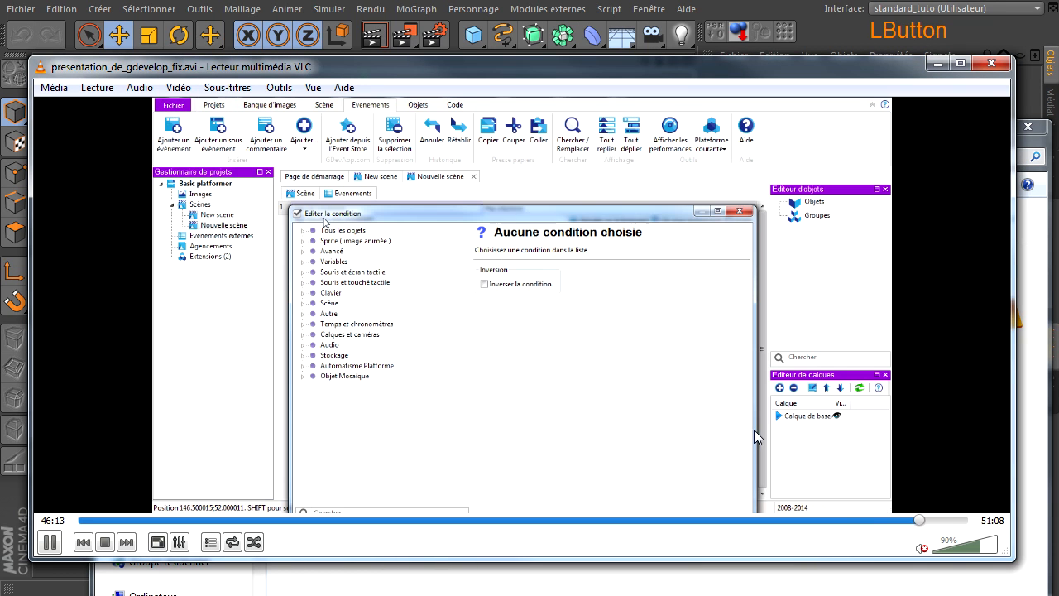
{"action": "left_click", "coordinate": [990, 64]}
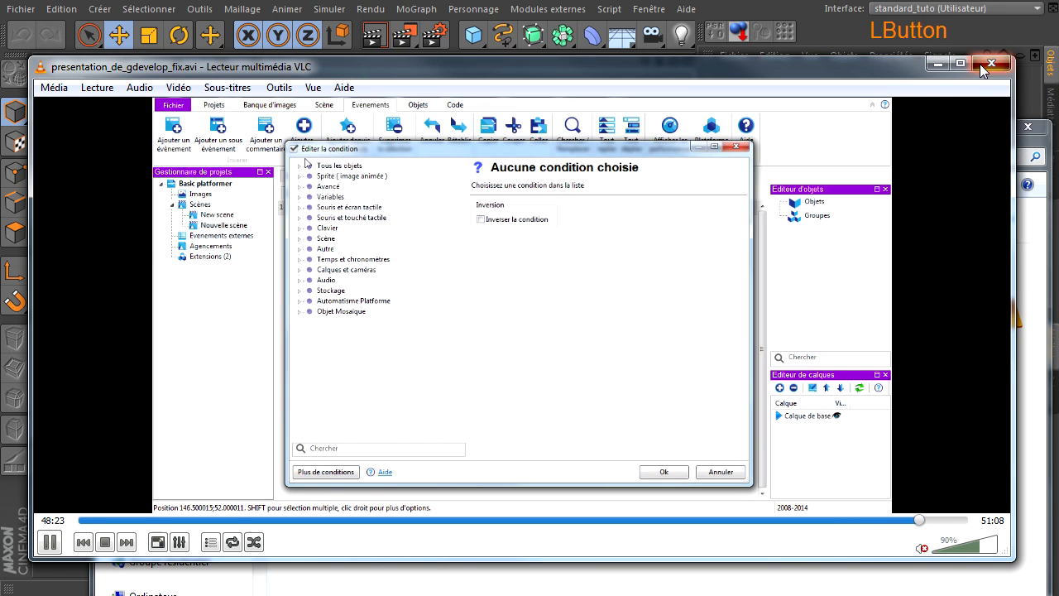
{"action": "left_click", "coordinate": [807, 497]}
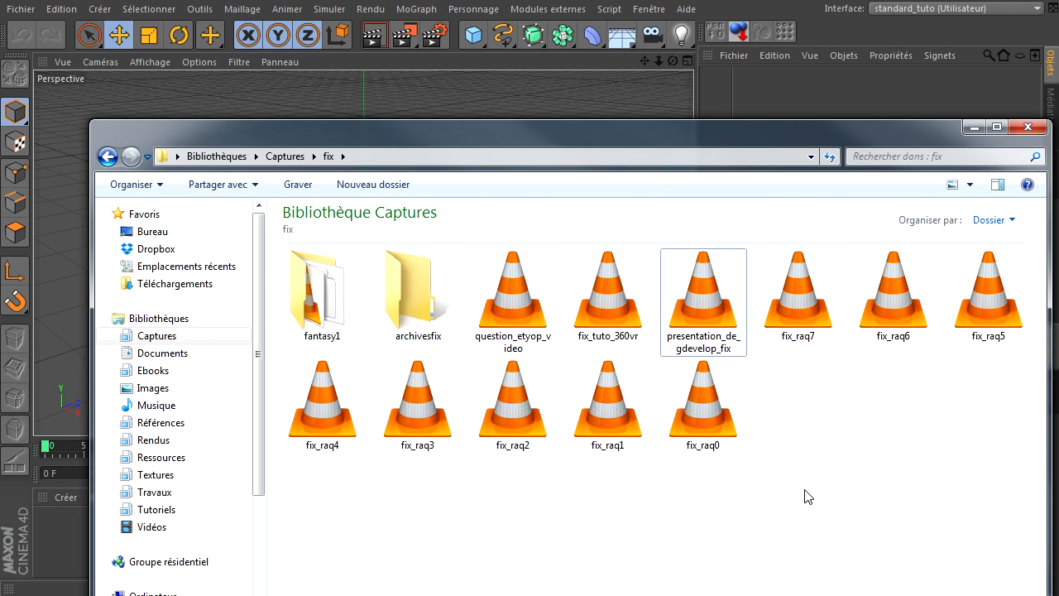
{"action": "left_click", "coordinate": [804, 494]}
{"action": "left_click", "coordinate": [733, 338]}
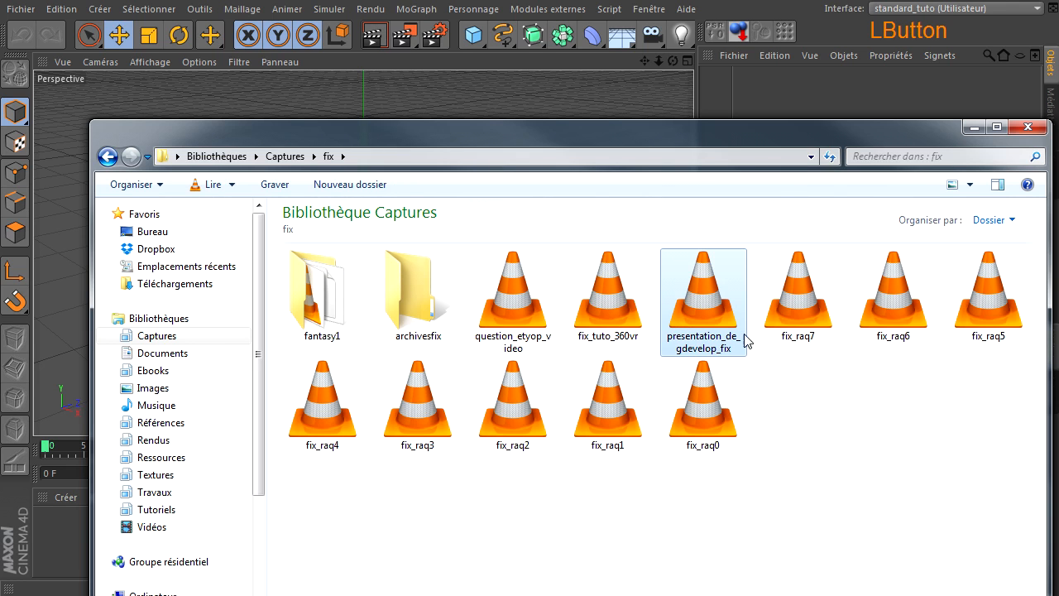
{"action": "left_click_drag", "start_coordinate": [575, 131], "coordinate": [514, 98]}
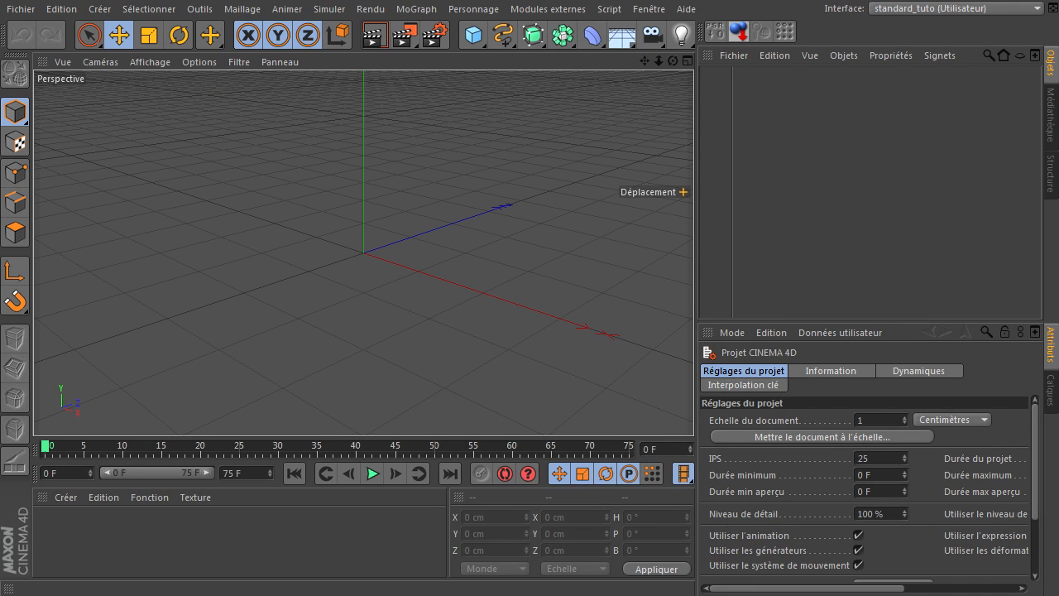
{"action": "left_click", "coordinate": [877, 190]}
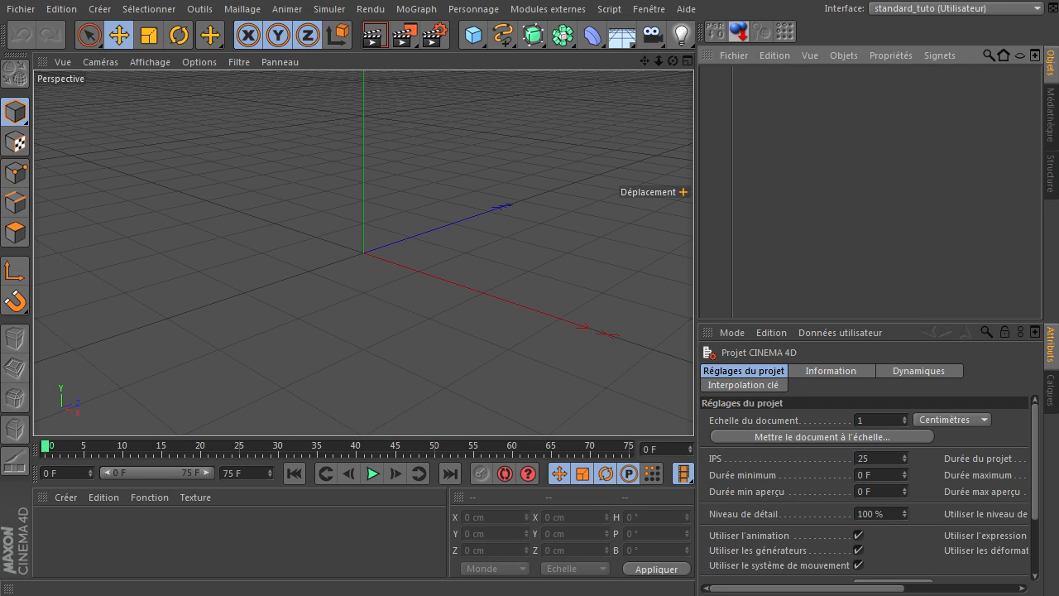
{"action": "left_click", "coordinate": [473, 35]}
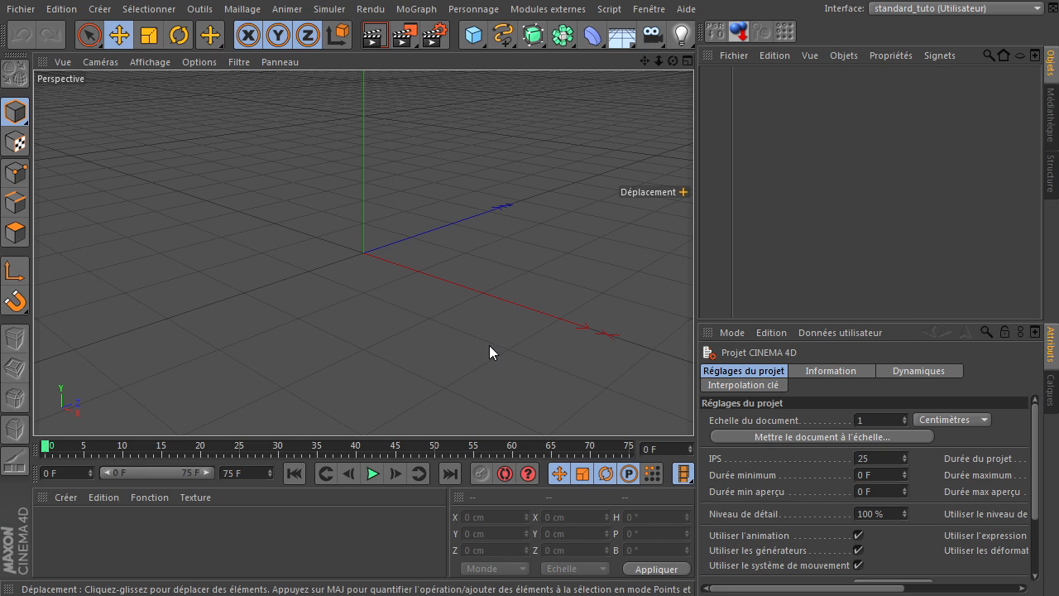
{"action": "middle_click", "coordinate": [410, 282]}
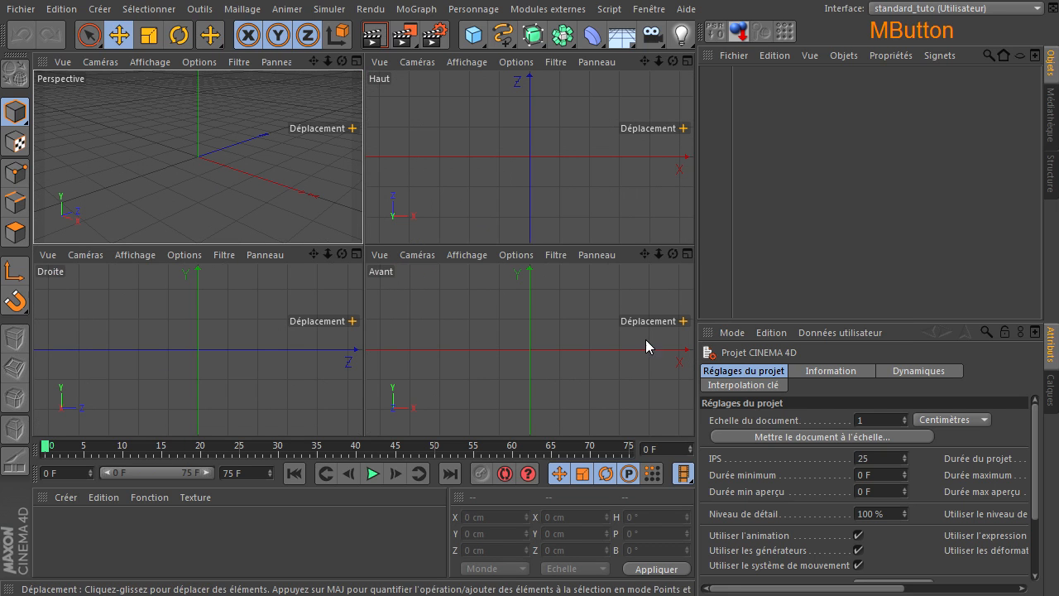
{"action": "middle_click", "coordinate": [177, 197]}
- Switch to the browser showing mouse-cursor-icon.jpg and shrink its window so the reference image sits beside the 3D viewport
{"action": "left_click_drag", "start_coordinate": [1058, 595], "coordinate": [542, 110]}
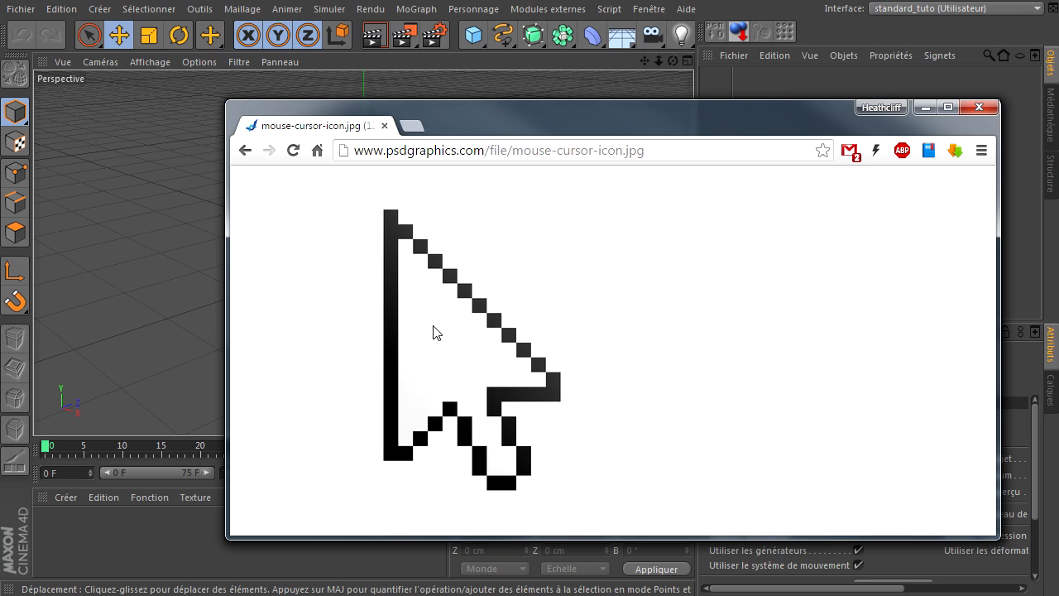
{"action": "left_click", "coordinate": [782, 121]}
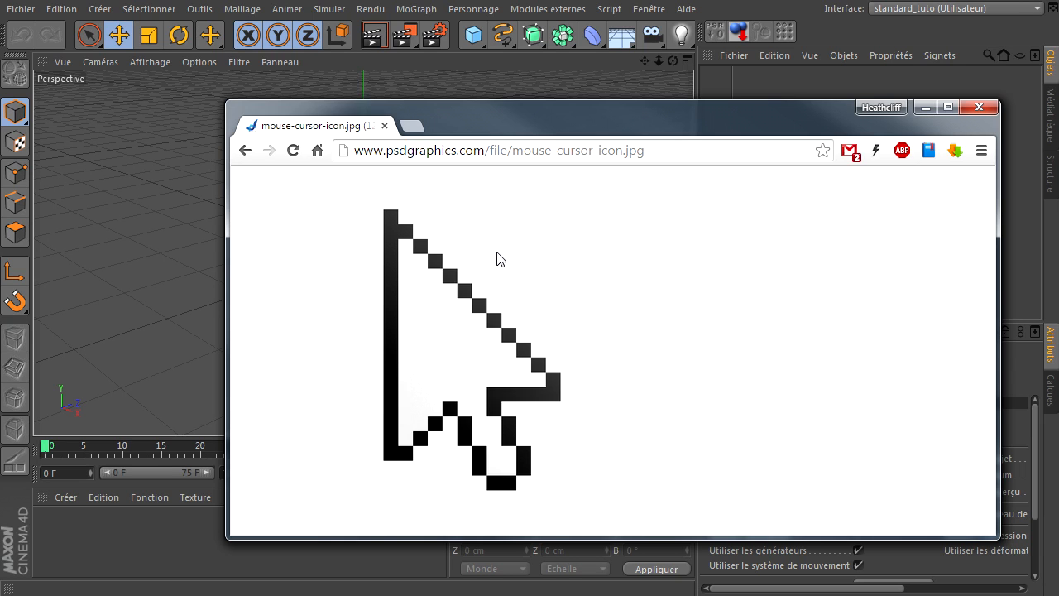
{"action": "left_click_drag", "start_coordinate": [543, 118], "coordinate": [707, 215]}
{"action": "left_click_drag", "start_coordinate": [944, 125], "coordinate": [993, 146]}
{"action": "left_click_drag", "start_coordinate": [691, 204], "coordinate": [831, 223]}
{"action": "left_click_drag", "start_coordinate": [747, 342], "coordinate": [696, 353]}
{"action": "left_click_drag", "start_coordinate": [1038, 409], "coordinate": [1058, 408]}
{"action": "left_click_drag", "start_coordinate": [947, 259], "coordinate": [955, 236]}
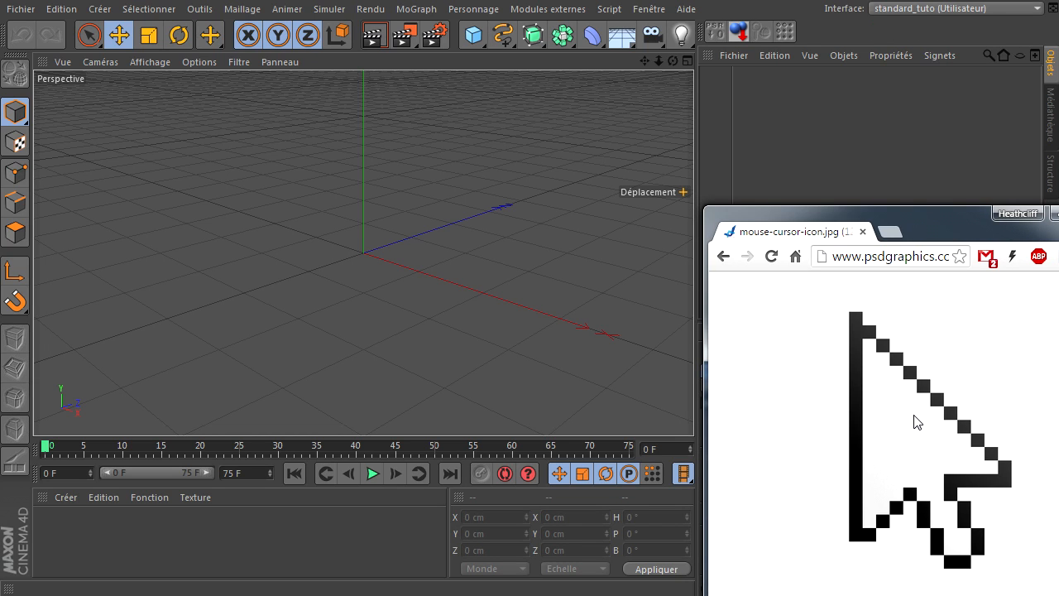
- Move the browser window with the cursor reference image out of the modelling workspace
{"action": "left_click", "coordinate": [930, 164]}
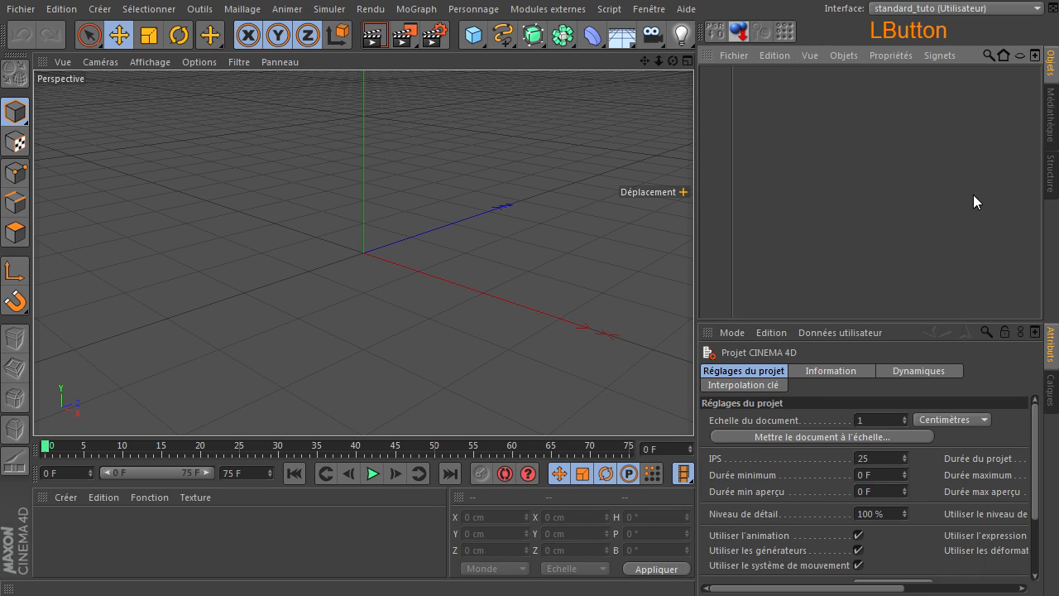
{"action": "left_click", "coordinate": [1057, 231]}
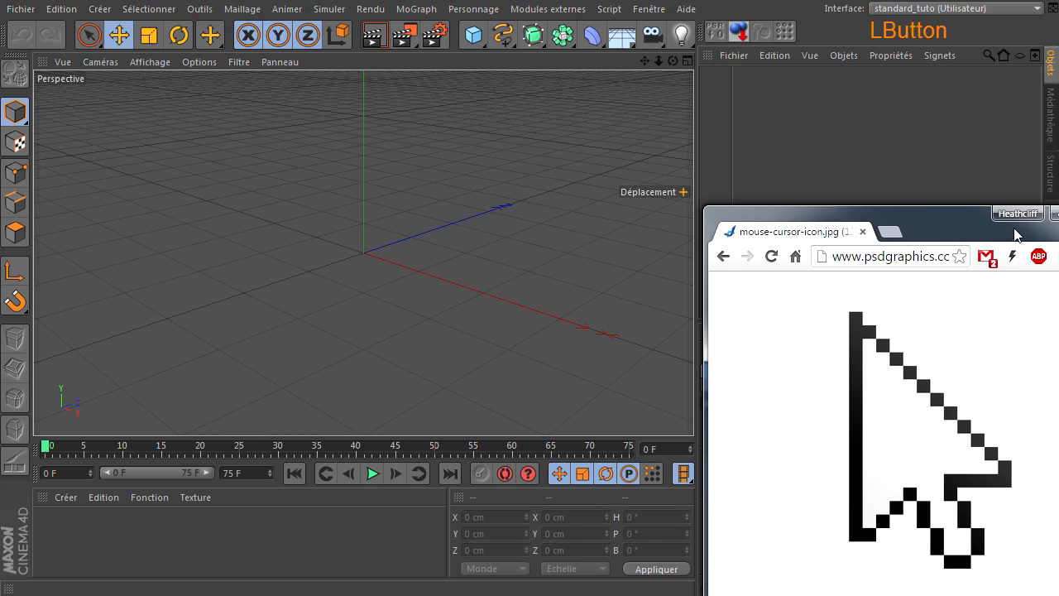
{"action": "left_click_drag", "start_coordinate": [920, 230], "coordinate": [1058, 235]}
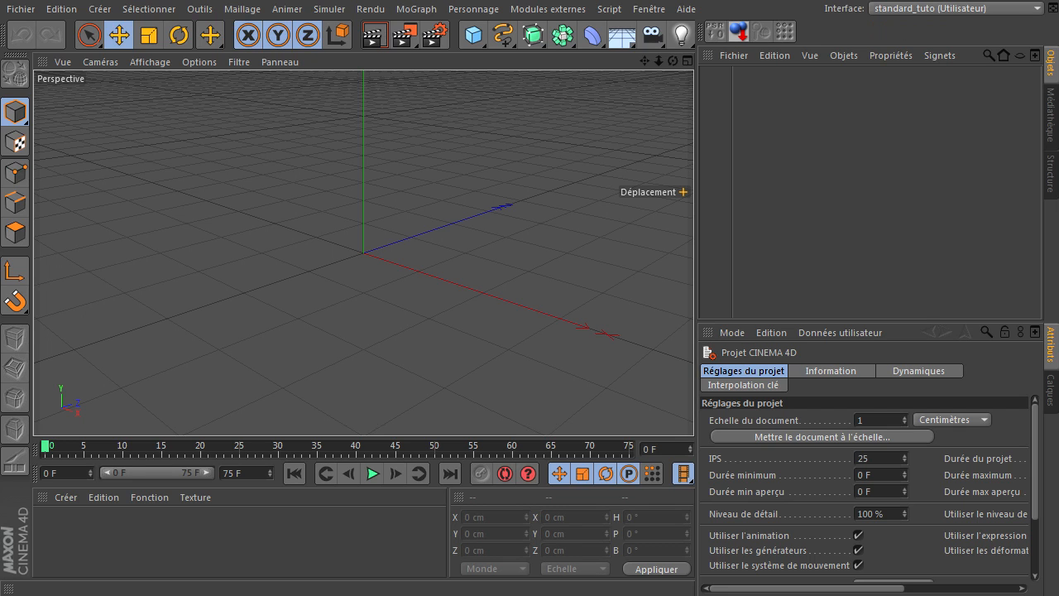
{"action": "left_click_drag", "start_coordinate": [1058, 326], "coordinate": [1058, 298]}
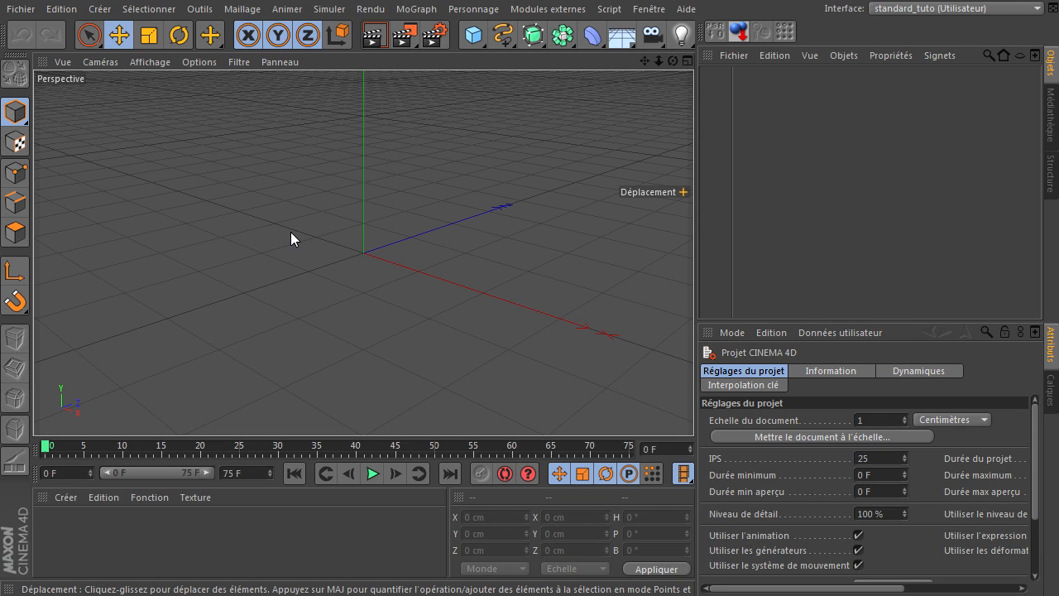
- Enlarge the Haut view to full size and check the cursor's outline in the mouse-cursor-icon.jpg reference image
{"action": "middle_click", "coordinate": [300, 273]}
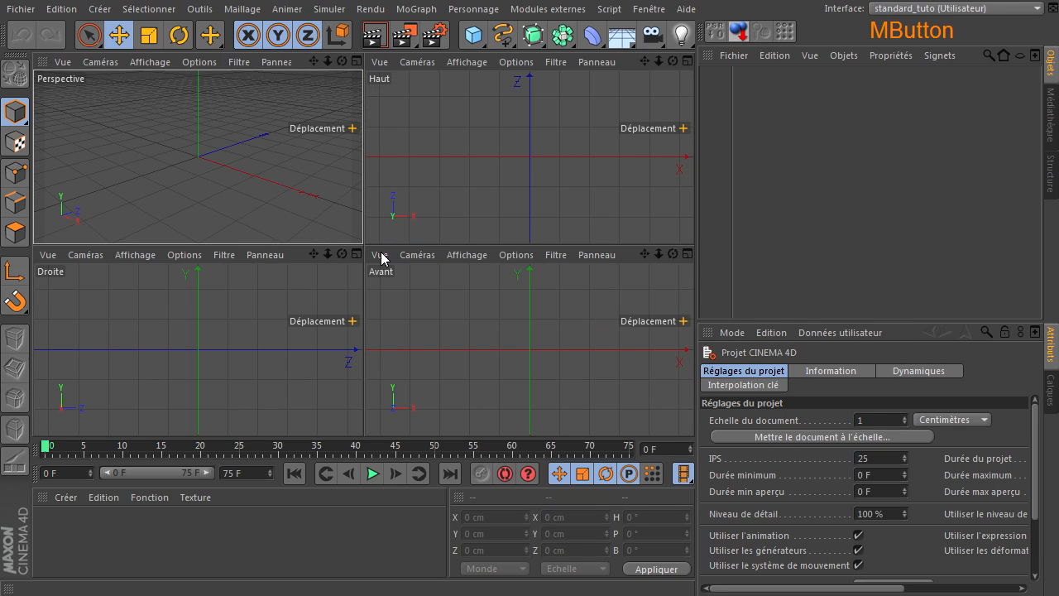
{"action": "middle_click", "coordinate": [450, 166]}
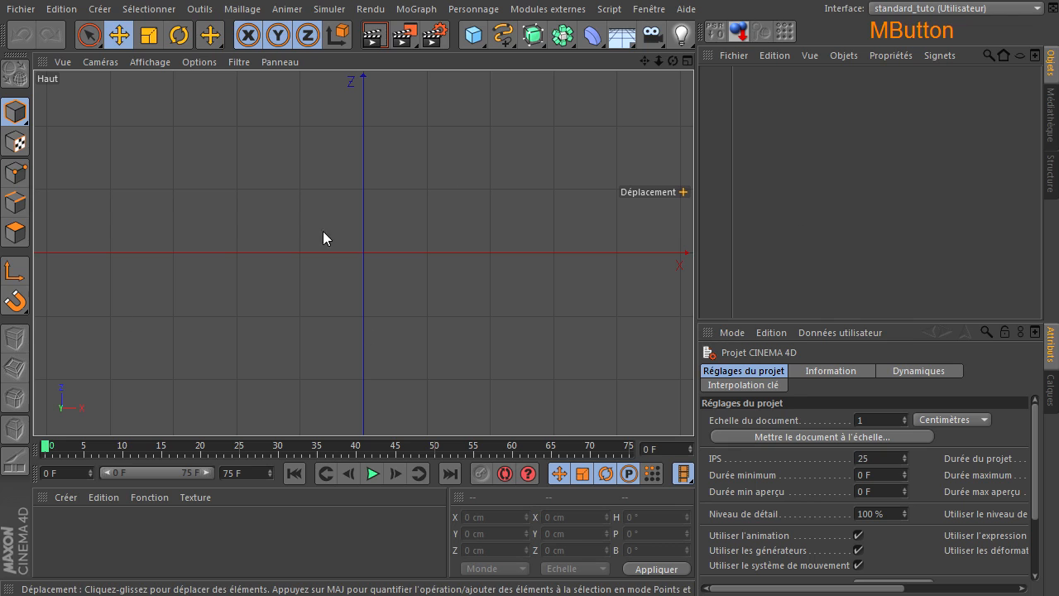
{"action": "scroll", "coordinate": [315, 318], "scroll_direction": "down", "scroll_amount": 3}
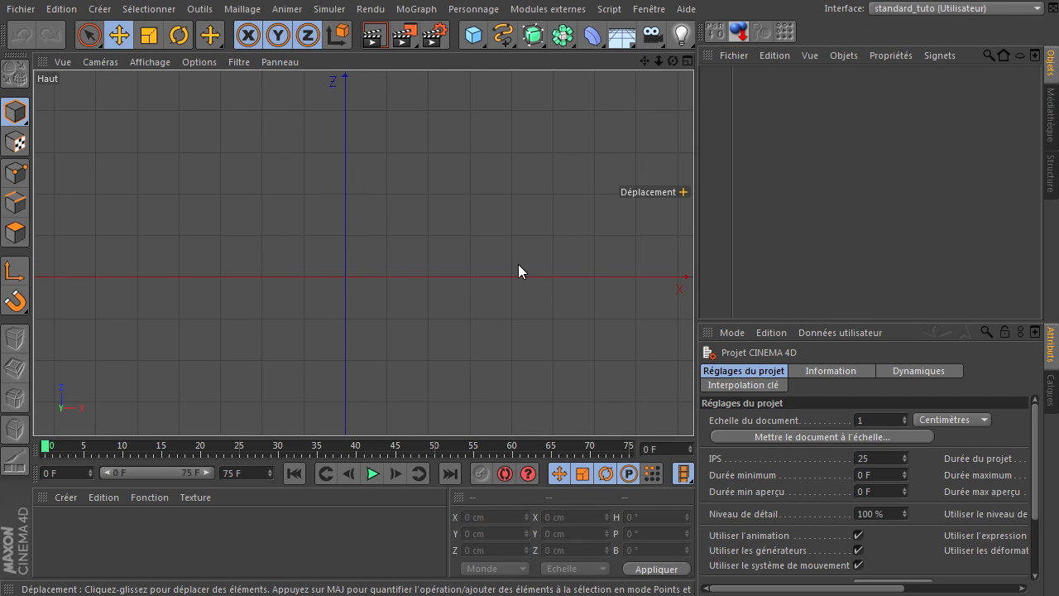
{"action": "left_click", "coordinate": [733, 234]}
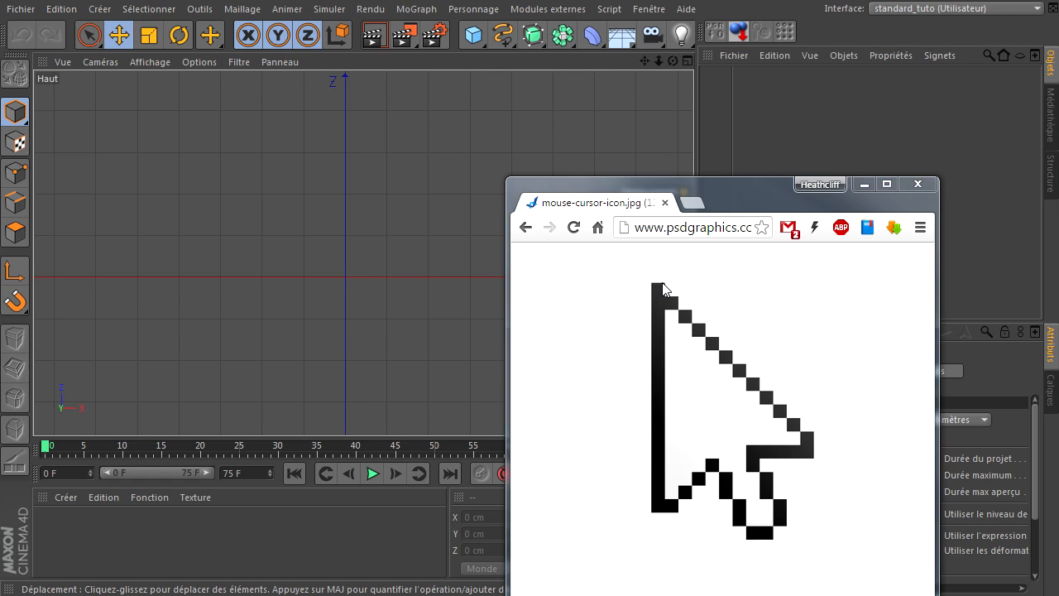
{"action": "left_click_drag", "start_coordinate": [716, 199], "coordinate": [1058, 319]}
- Start a Linéaire spline in the Haut view with three points, from about X 101, Z 306 cm to about X 198, Z 207 cm
{"action": "left_click_drag", "start_coordinate": [503, 35], "coordinate": [566, 77]}
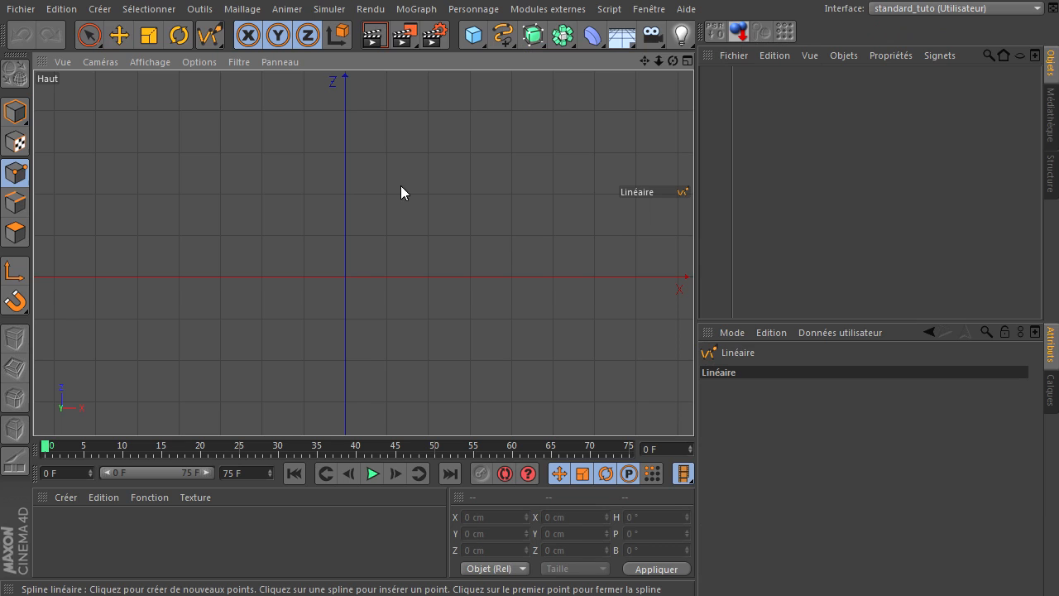
{"action": "left_click", "coordinate": [387, 150]}
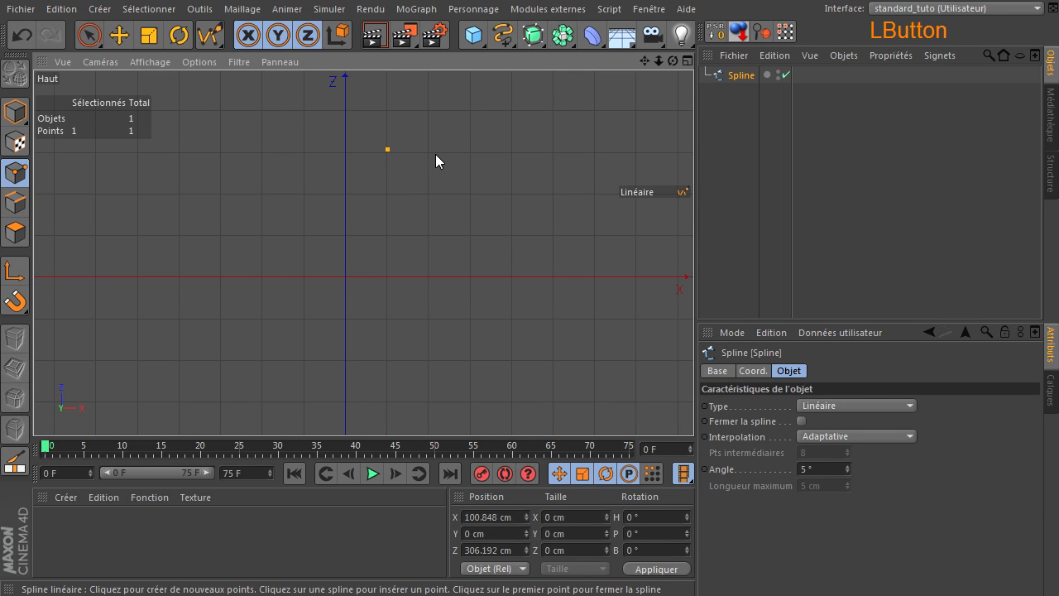
{"action": "left_click", "coordinate": [427, 151]}
{"action": "left_click", "coordinate": [427, 191]}
- Enable all viewport filter elements (Toutes) and extend the spline with points at about X 198, Z 89 cm and X 93, Z 89 cm
{"action": "left_click", "coordinate": [235, 62]}
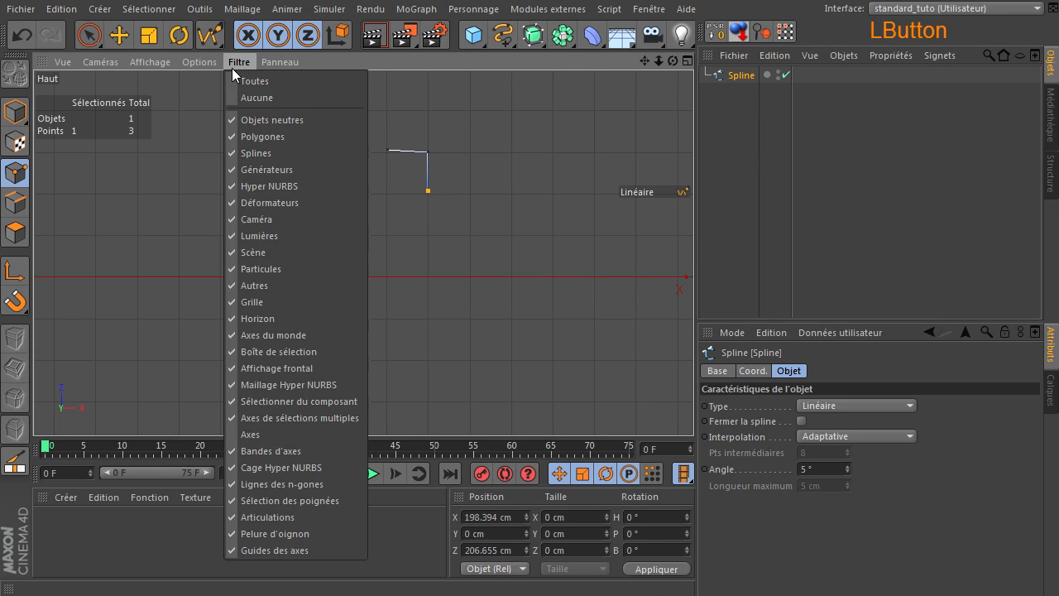
{"action": "left_click", "coordinate": [260, 85]}
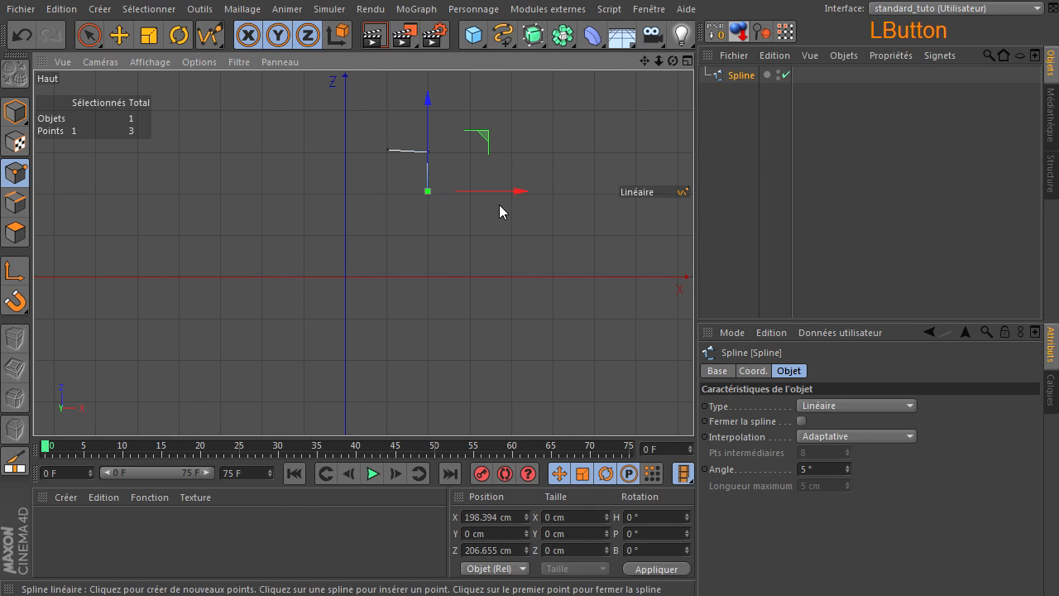
{"action": "left_click", "coordinate": [428, 240]}
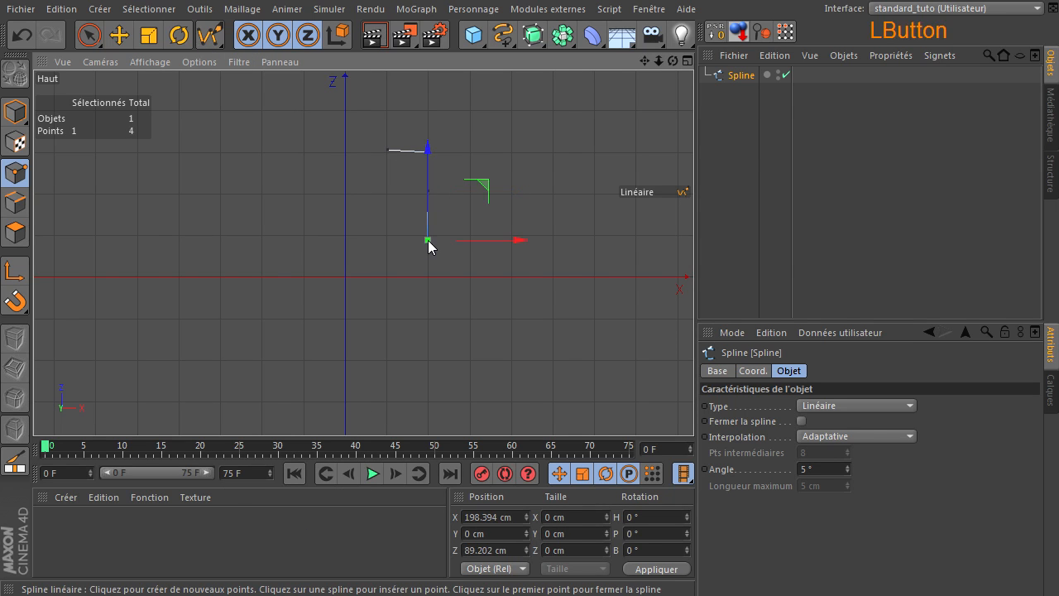
{"action": "left_click", "coordinate": [384, 240]}
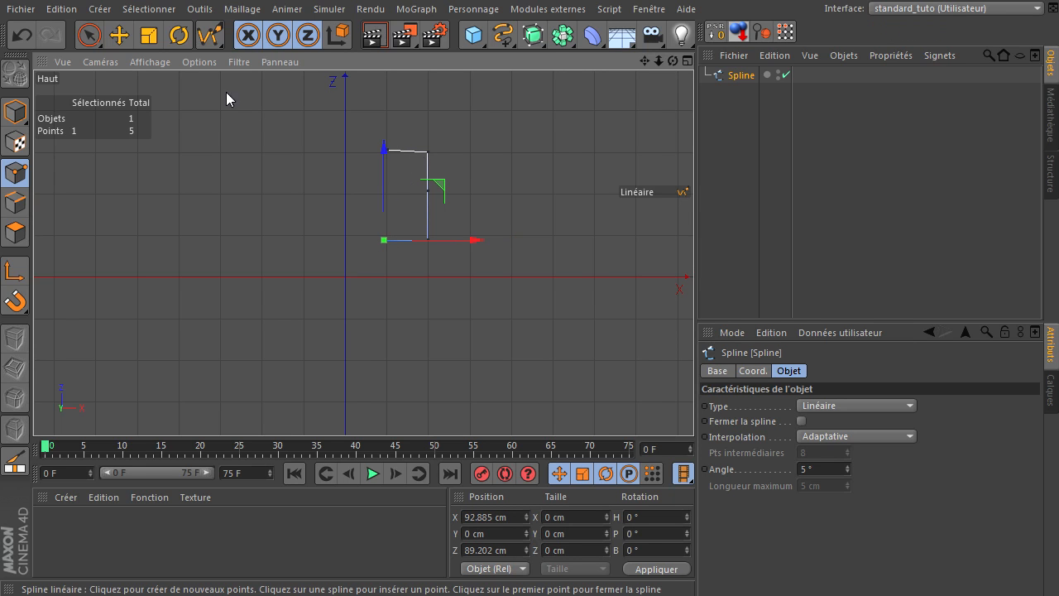
- Switch from drawing to the Pinceau de sélection, then delete the open five-point trial spline from the scene
{"action": "left_click", "coordinate": [89, 35]}
{"action": "left_click", "coordinate": [276, 215]}
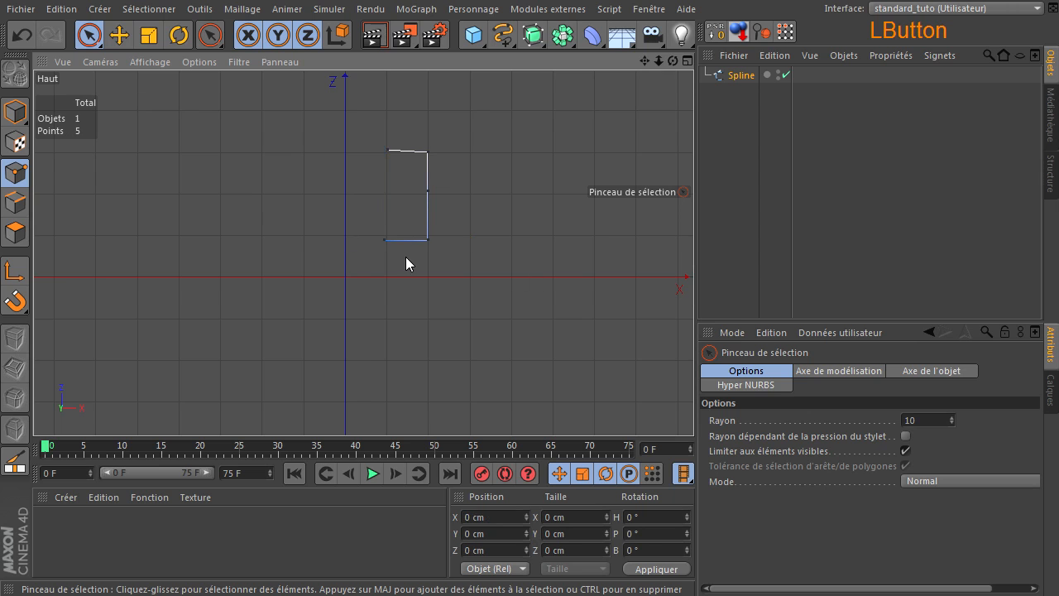
{"action": "scroll", "coordinate": [368, 142], "scroll_direction": "up", "scroll_amount": 3}
{"action": "scroll", "coordinate": [405, 265], "scroll_direction": "up", "scroll_amount": 3}
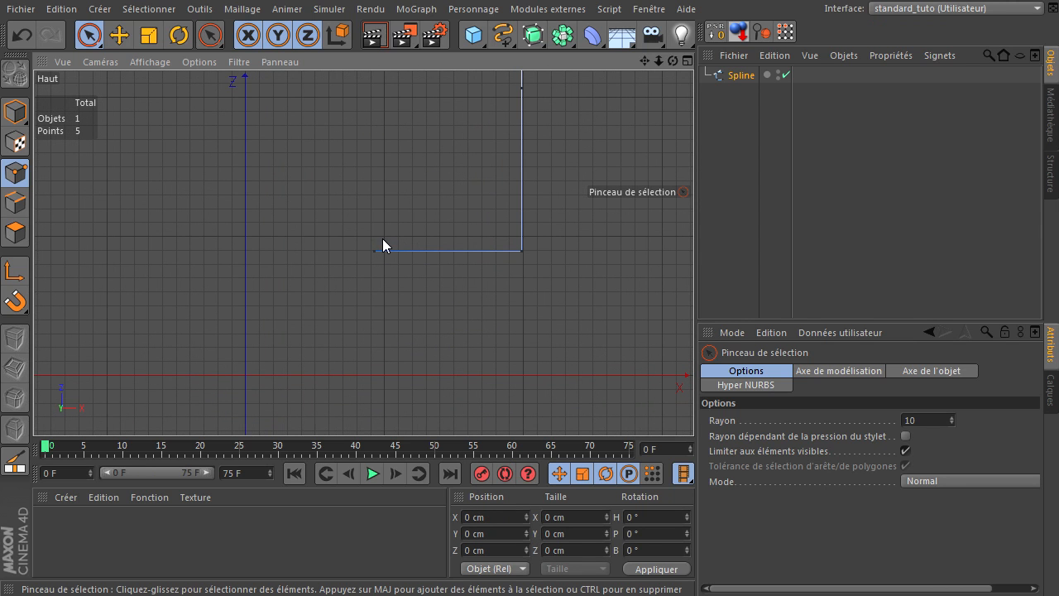
{"action": "scroll", "coordinate": [376, 296], "scroll_direction": "down", "scroll_amount": 5}
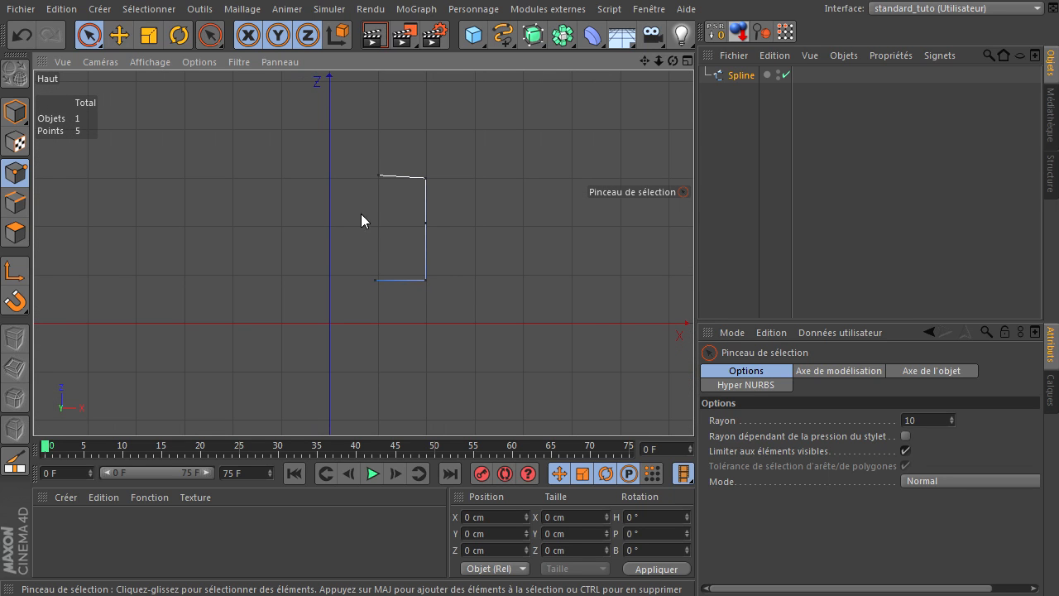
{"action": "left_click", "coordinate": [734, 74]}
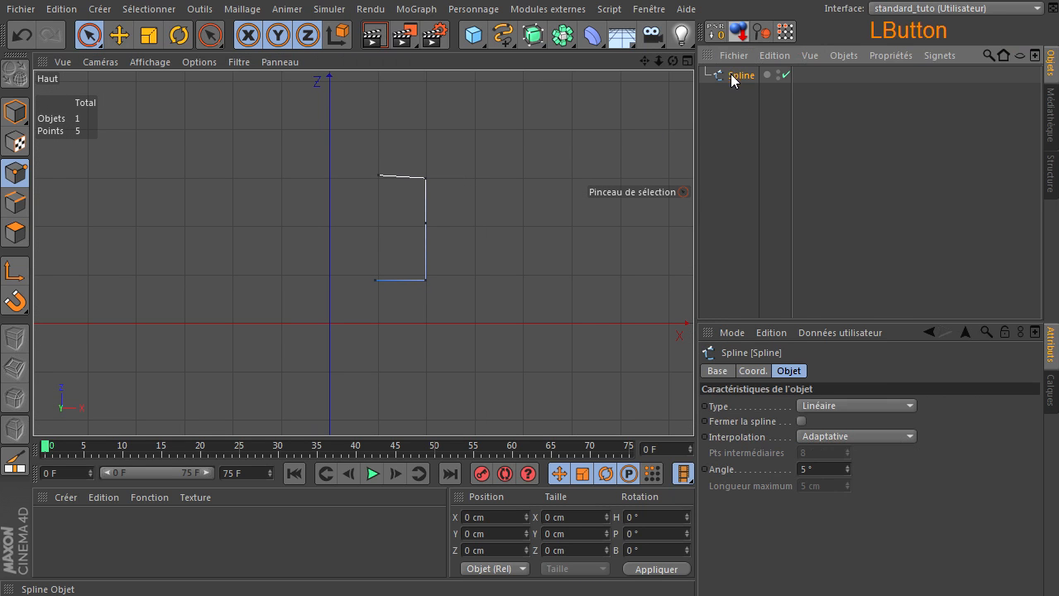
{"action": "key", "text": "Delete"}
- Start a new Linéaire spline in the Haut view with a point at about X 99, Z 297 cm
{"action": "left_click_drag", "start_coordinate": [502, 35], "coordinate": [556, 81]}
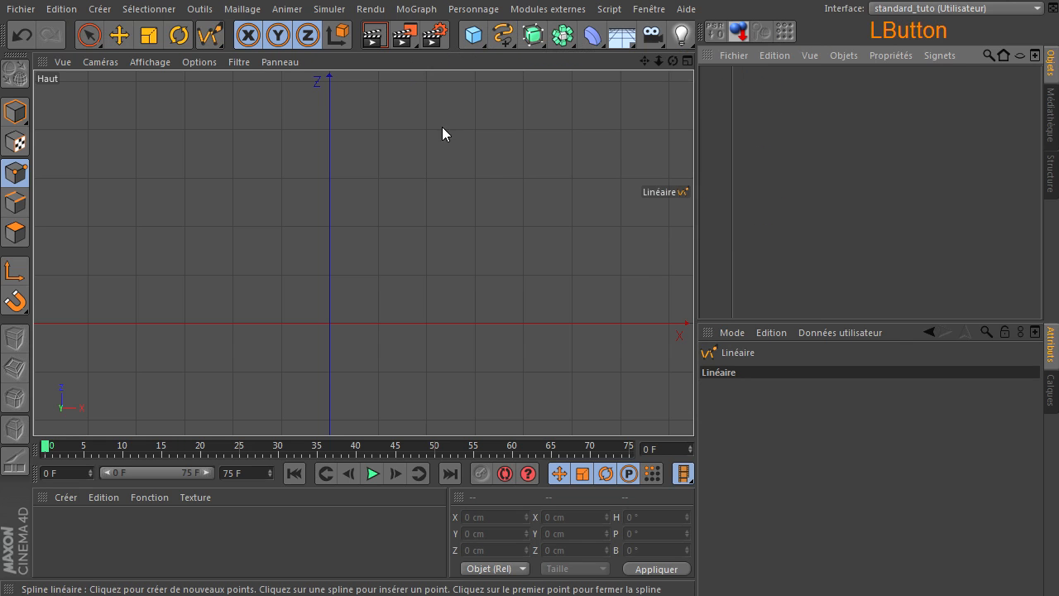
{"action": "left_click", "coordinate": [378, 180]}
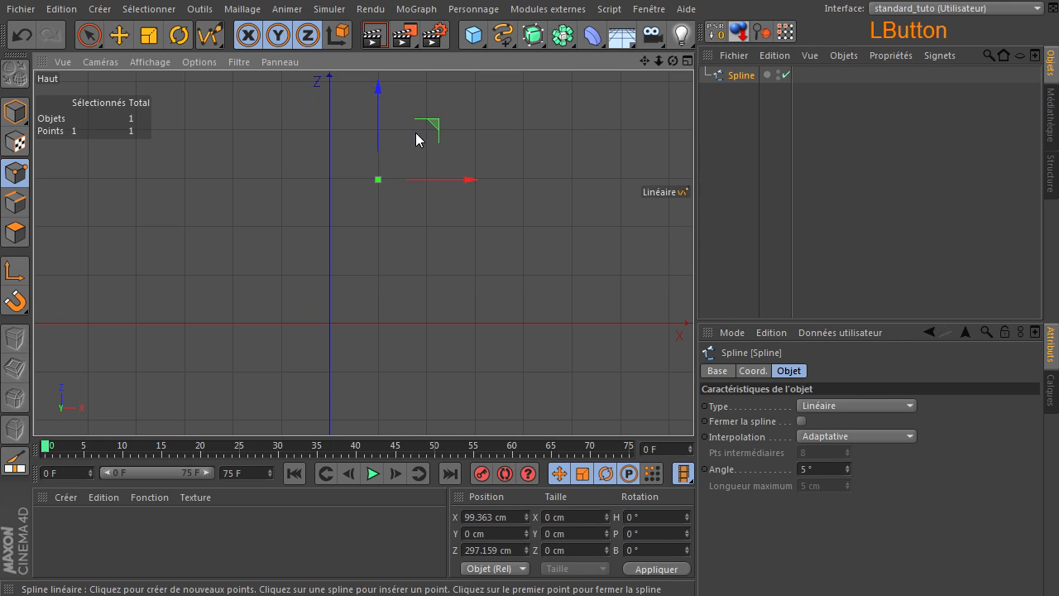
{"action": "left_click", "coordinate": [425, 181]}
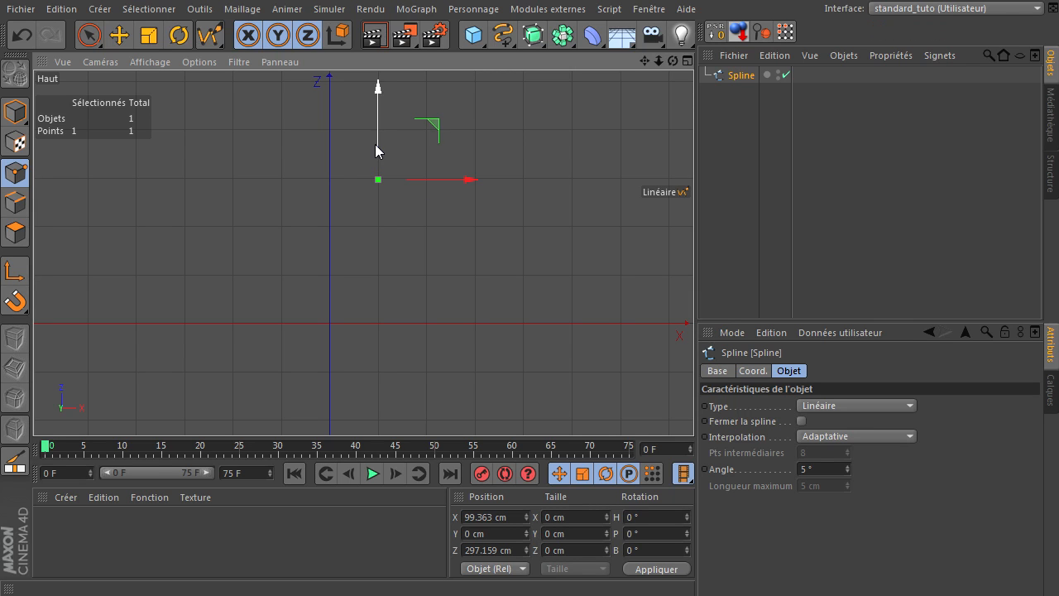
- Hide the Axes element in the Haut view's display filter, then restore all elements with Toutes
{"action": "left_click", "coordinate": [238, 64]}
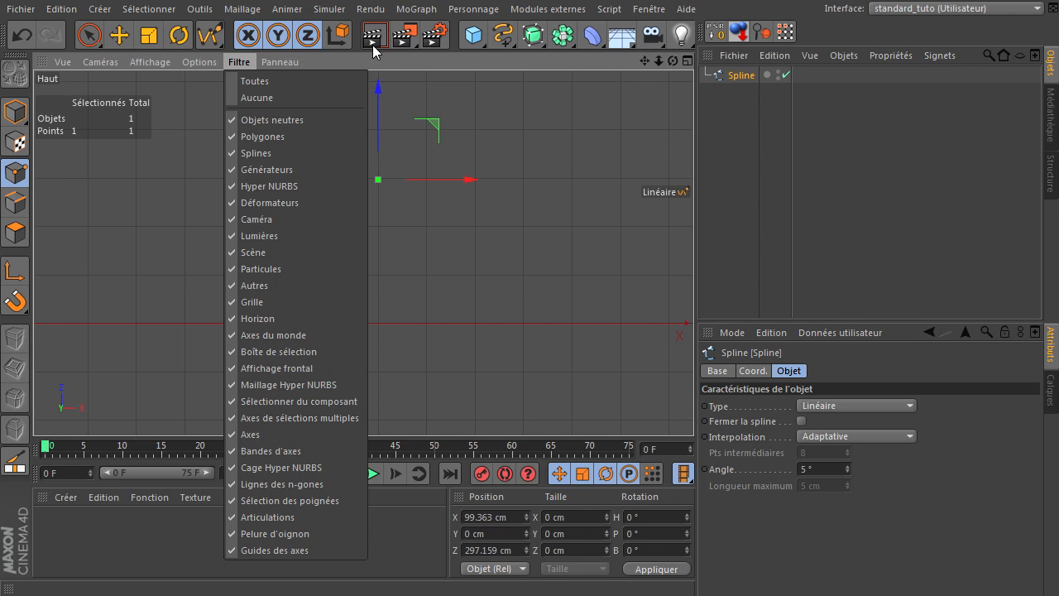
{"action": "left_click", "coordinate": [259, 437]}
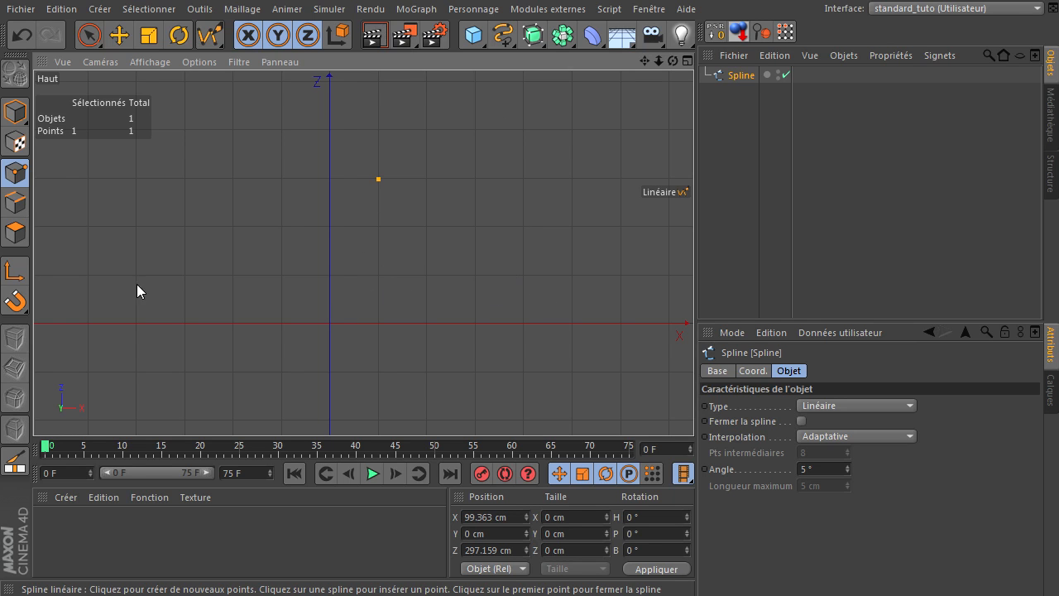
{"action": "left_click", "coordinate": [239, 62]}
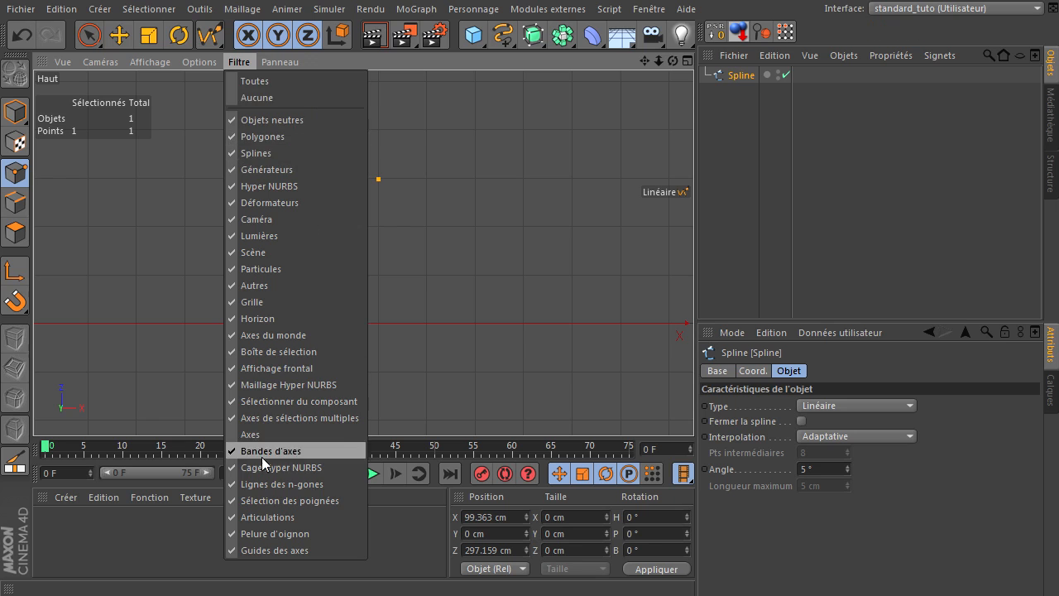
{"action": "left_click", "coordinate": [257, 86]}
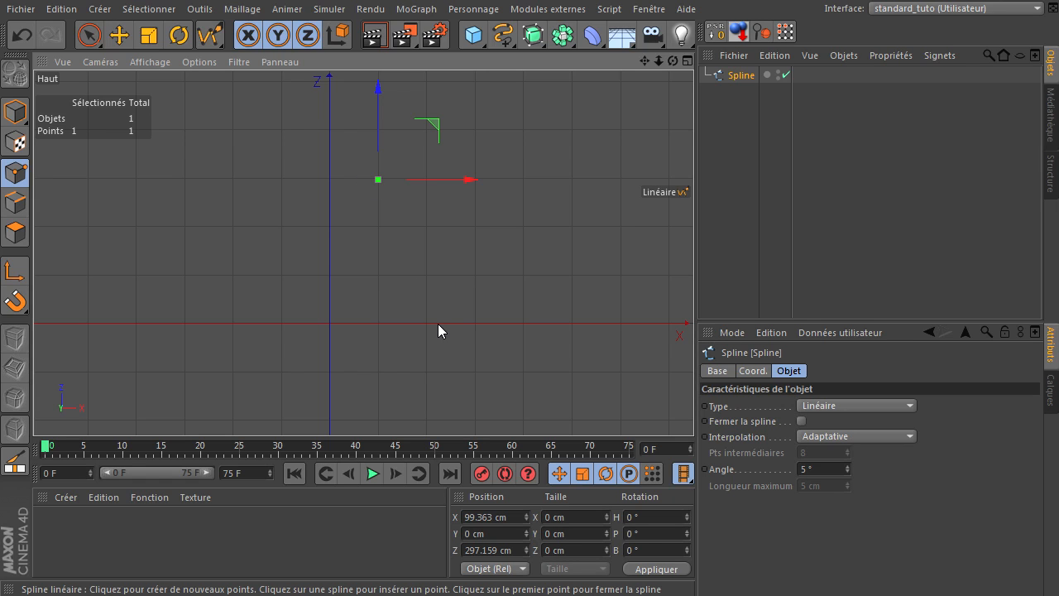
- Toggle the axis handles off and on again in the Haut view, checking the Axes entry in the display filter
{"action": "key", "text": "alt"}
{"action": "key", "text": "alt+d"}
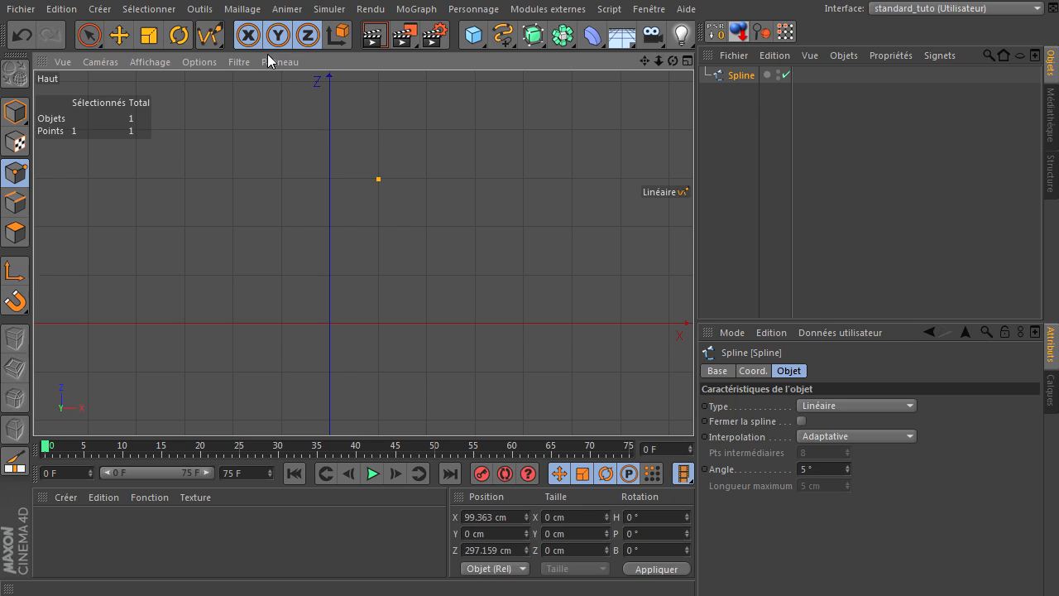
{"action": "left_click", "coordinate": [239, 62]}
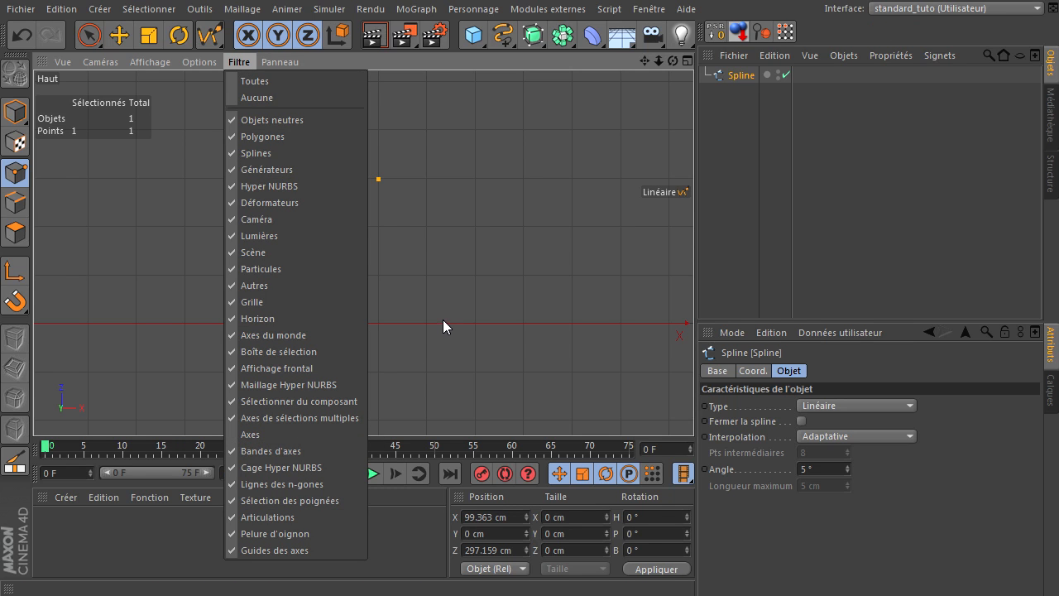
{"action": "key", "text": "alt+d"}
{"action": "left_click", "coordinate": [679, 235]}
{"action": "key", "text": "alt+d"}
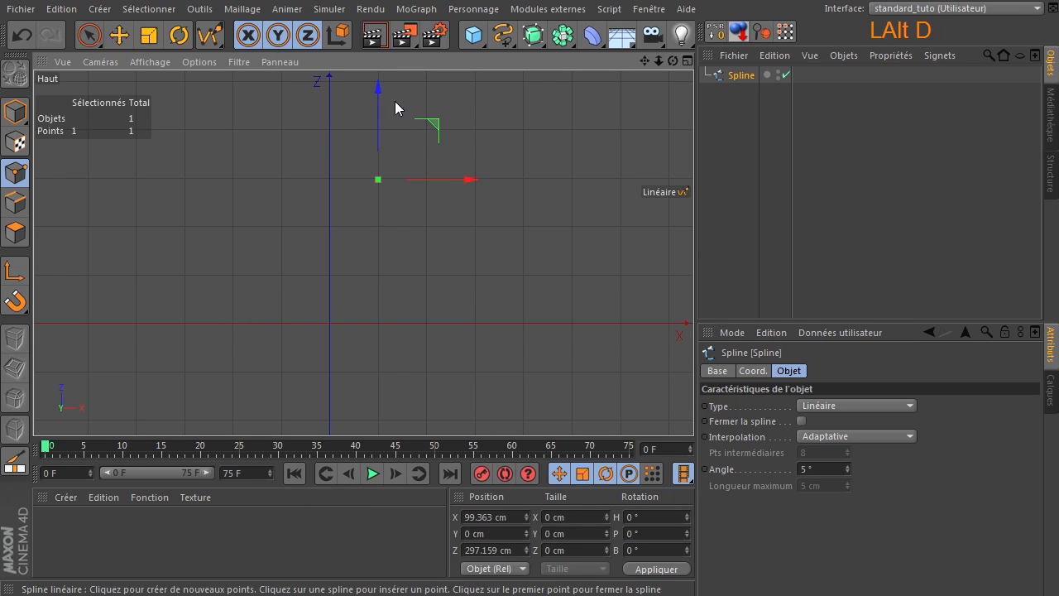
{"action": "left_click", "coordinate": [239, 61]}
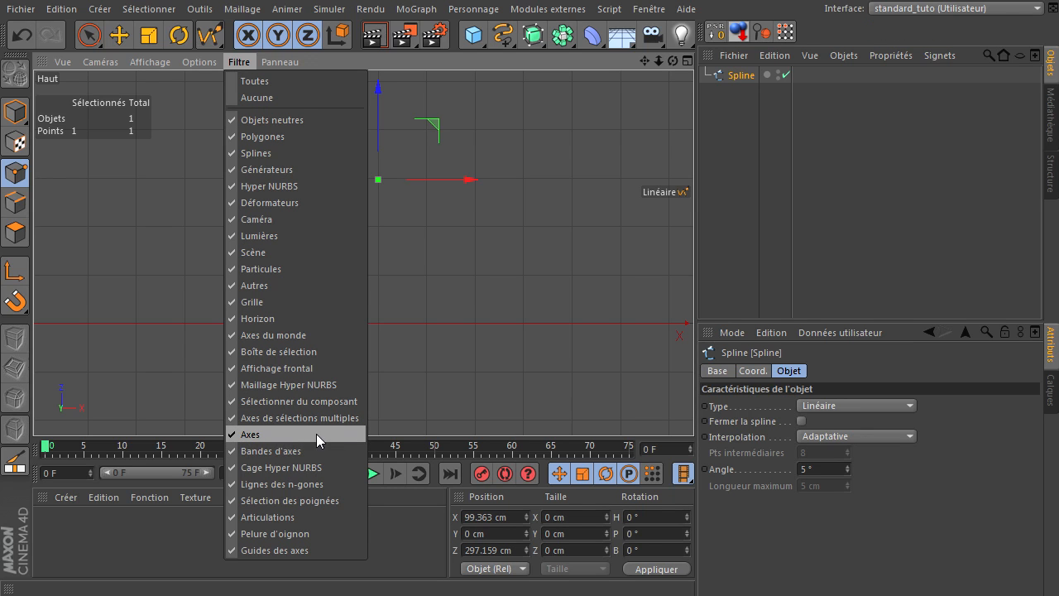
{"action": "left_click", "coordinate": [718, 256]}
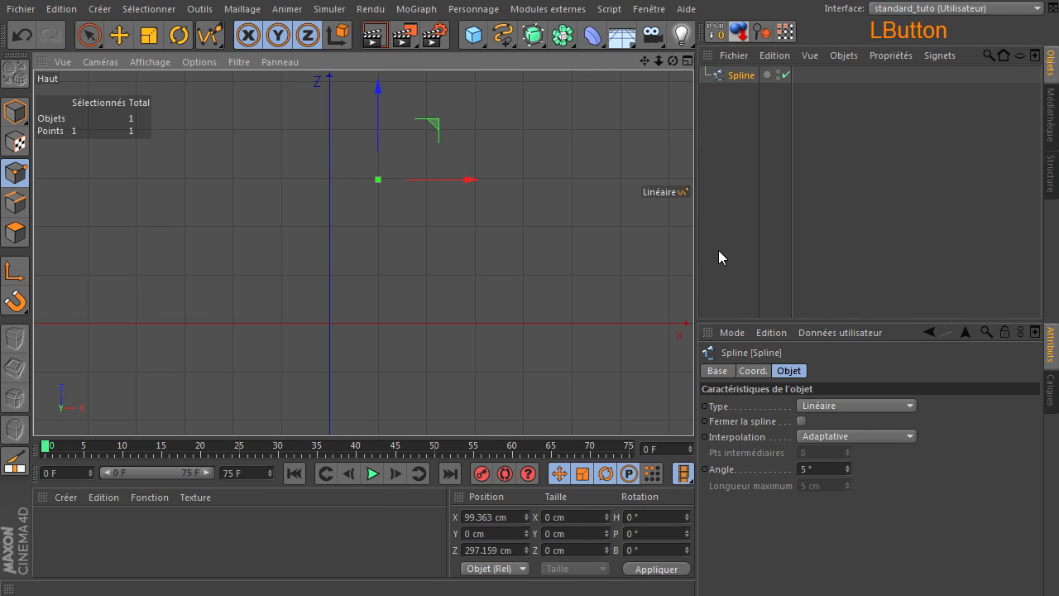
- Delete the one-point spline and show a wider area of the grid around the origin in the Haut view
{"action": "left_click", "coordinate": [751, 75]}
{"action": "key", "text": "Delete"}
{"action": "scroll", "coordinate": [525, 257], "scroll_direction": "down", "scroll_amount": 2}
{"action": "scroll", "coordinate": [448, 267], "scroll_direction": "down", "scroll_amount": 3}
{"action": "scroll", "coordinate": [448, 266], "scroll_direction": "down", "scroll_amount": 1}
{"action": "left_click_drag", "start_coordinate": [645, 61], "coordinate": [566, 154]}
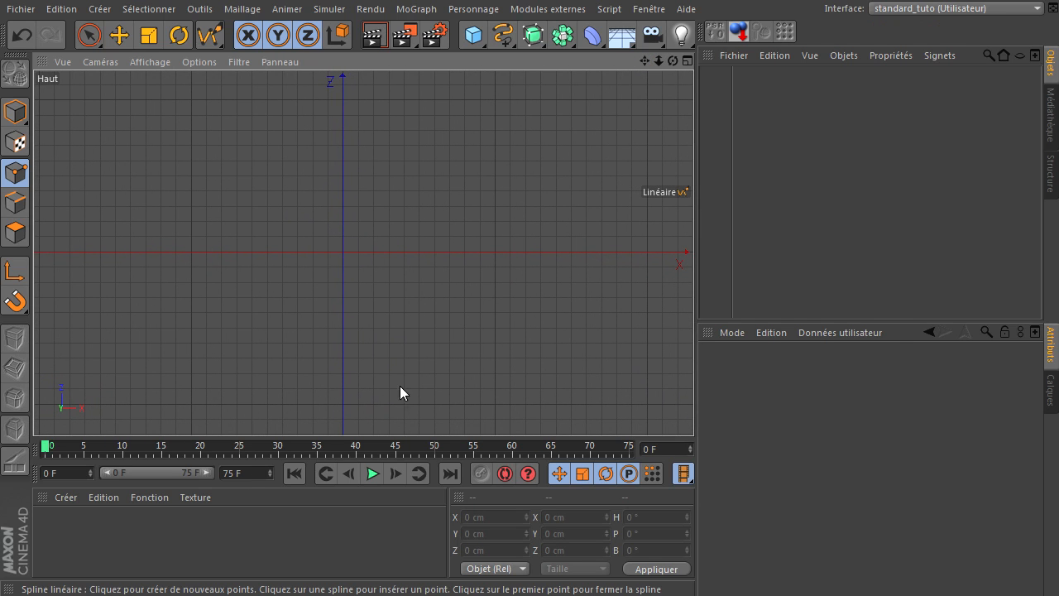
- Turn on snapping with the Aucun magnétisme toggle
{"action": "left_click", "coordinate": [15, 301]}
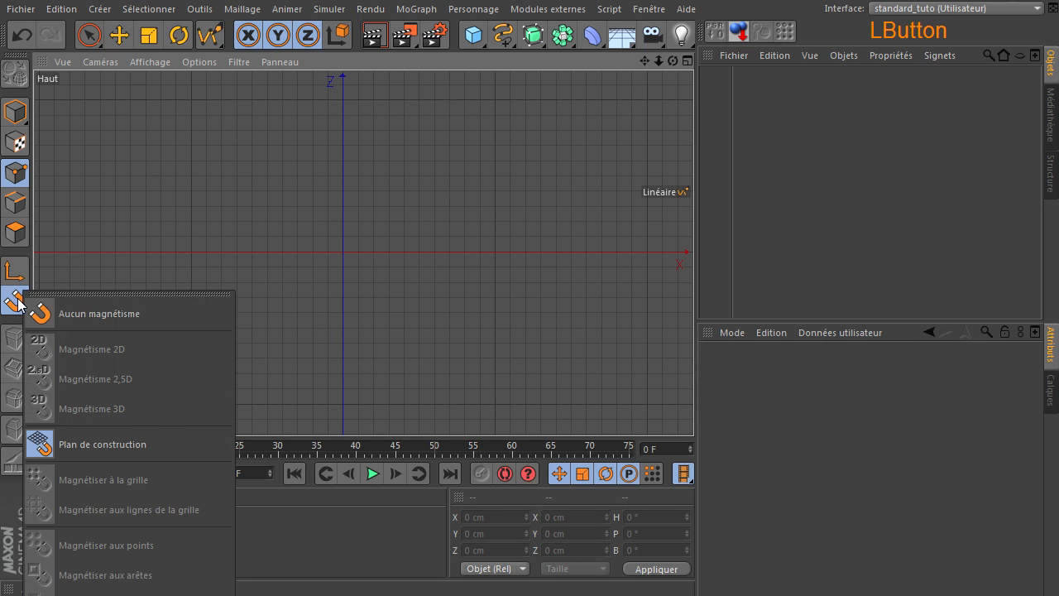
{"action": "left_click", "coordinate": [739, 249]}
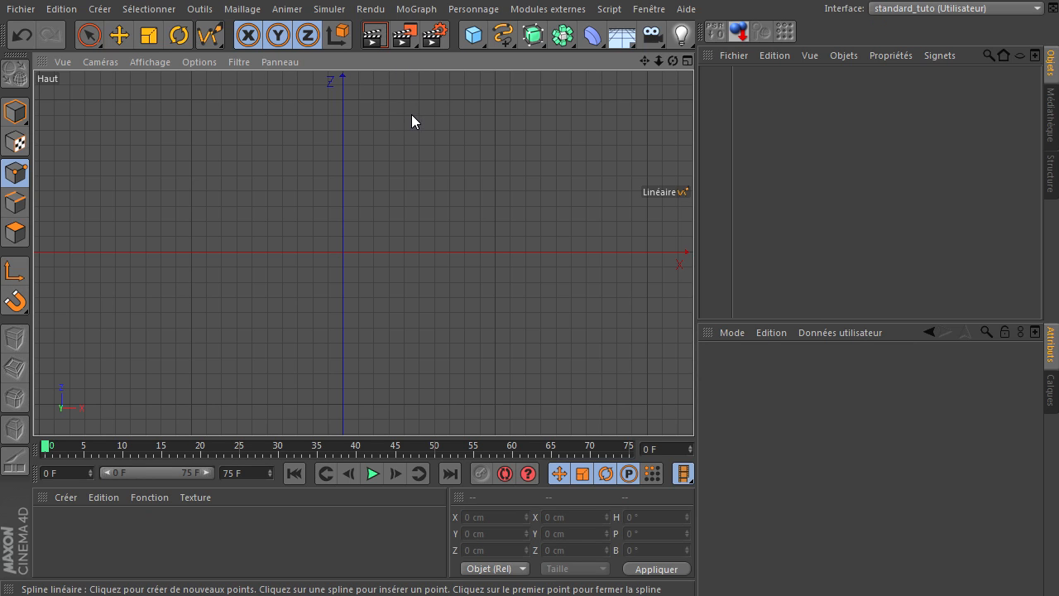
{"action": "key", "text": "p"}
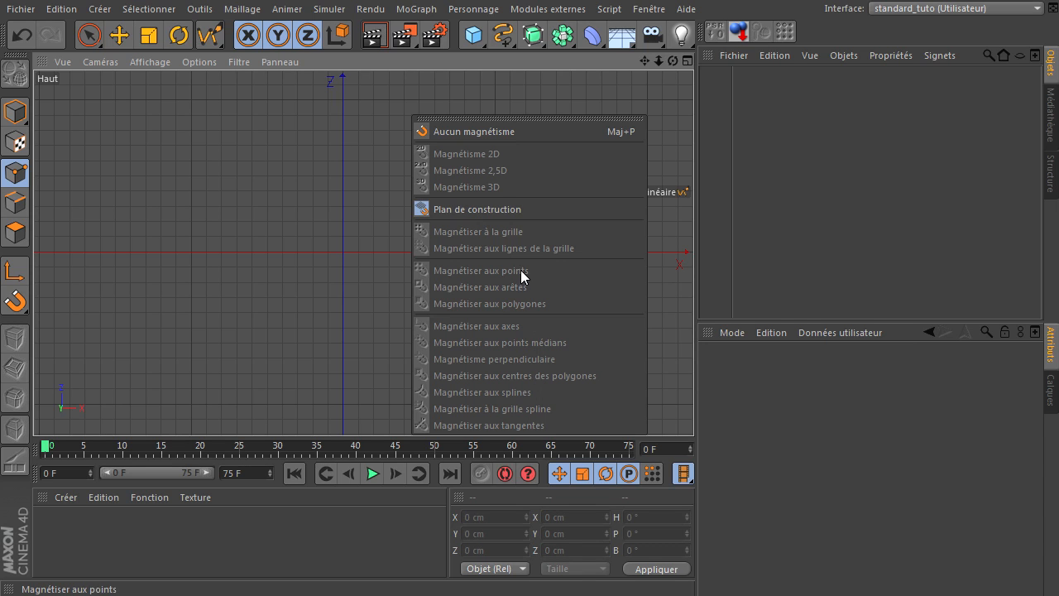
{"action": "left_click", "coordinate": [485, 134]}
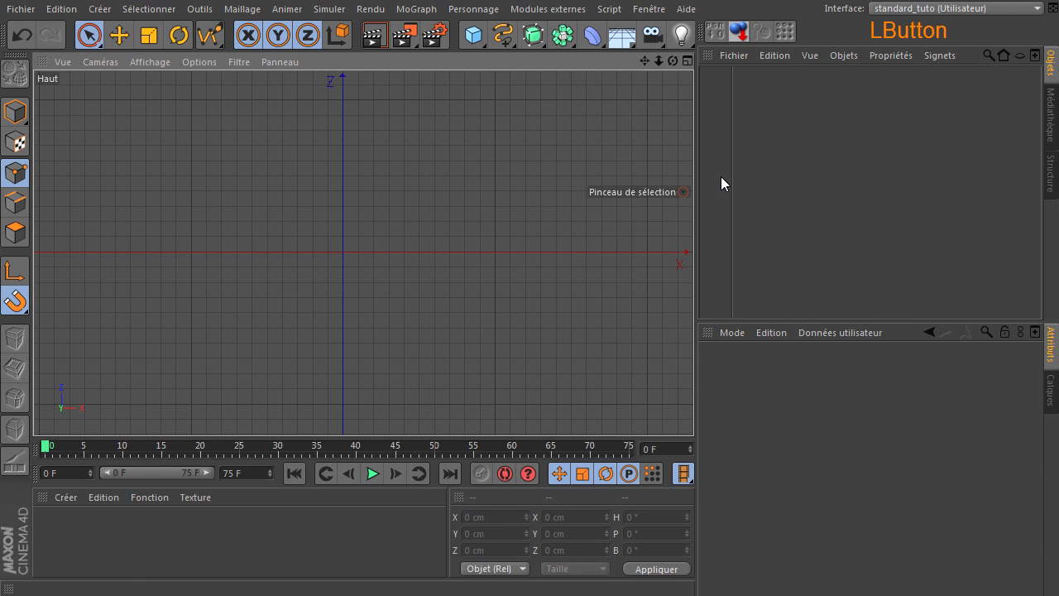
- Check which snapping modes are active, including Magnétiser à la grille and Magnétiser aux lignes de la grille
{"action": "key", "text": "p"}
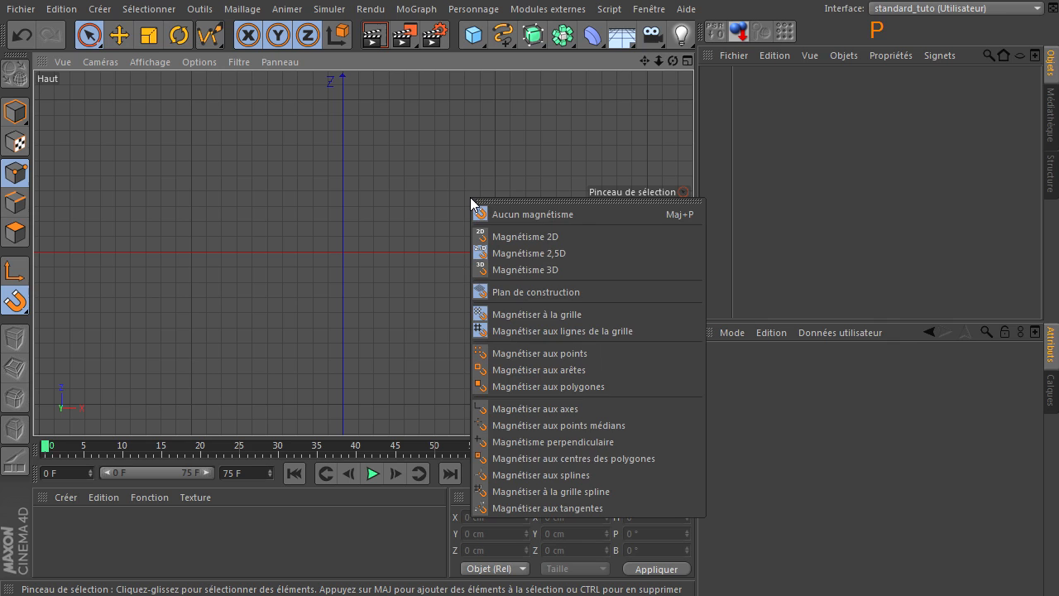
{"action": "left_click", "coordinate": [801, 170]}
{"action": "key", "text": "p"}
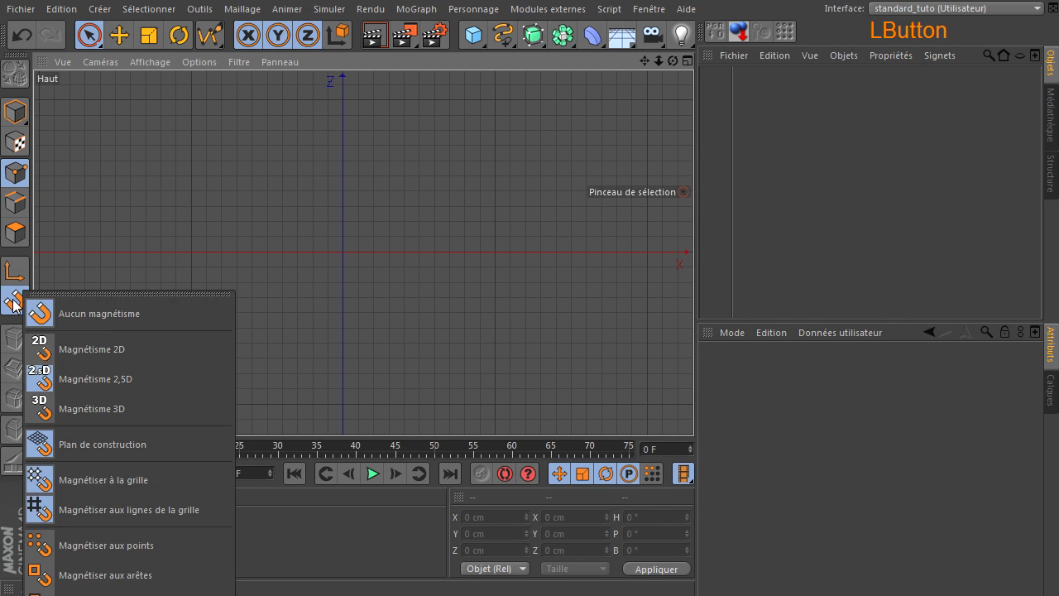
{"action": "left_click", "coordinate": [893, 189]}
{"action": "key", "text": "p"}
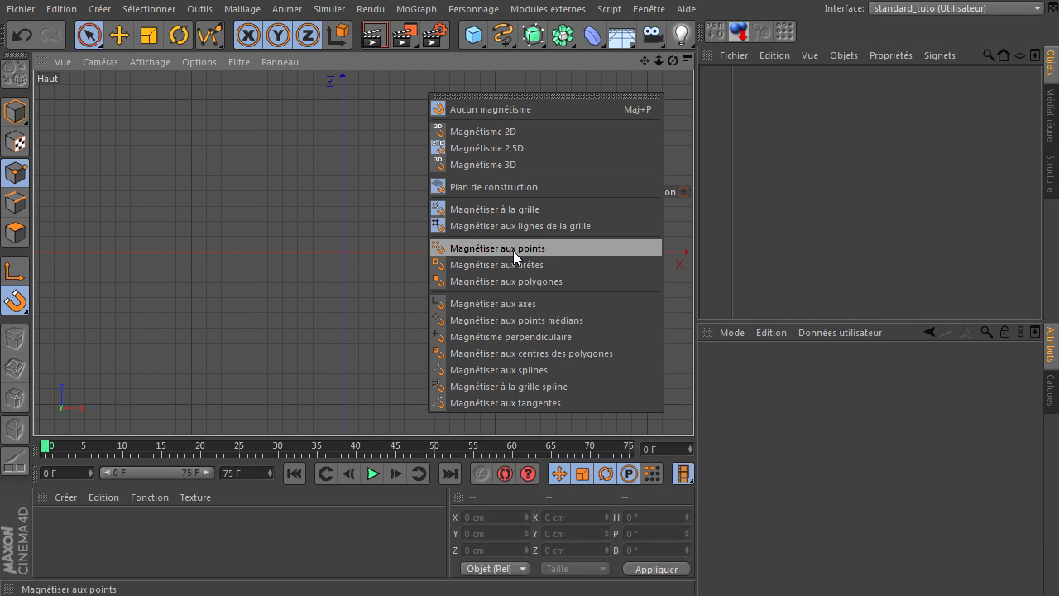
{"action": "left_click", "coordinate": [824, 215]}
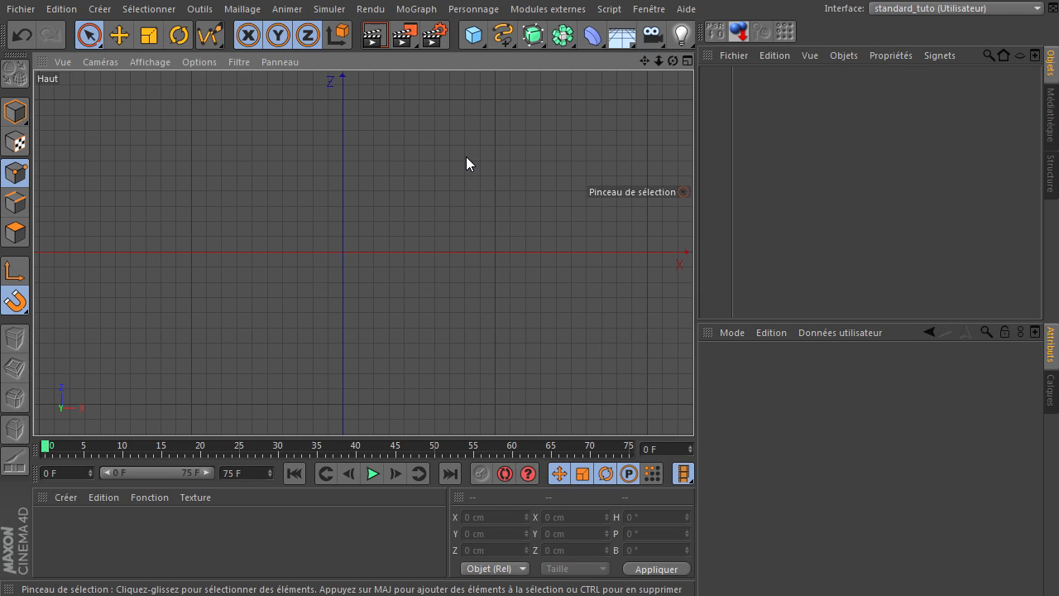
- Check the cursor in mouse-cursor-icon.jpg and start a grid-snapped Linéaire spline from X 100 to X 0 cm at Z 1000 cm
{"action": "left_click_drag", "start_coordinate": [1058, 162], "coordinate": [866, 131]}
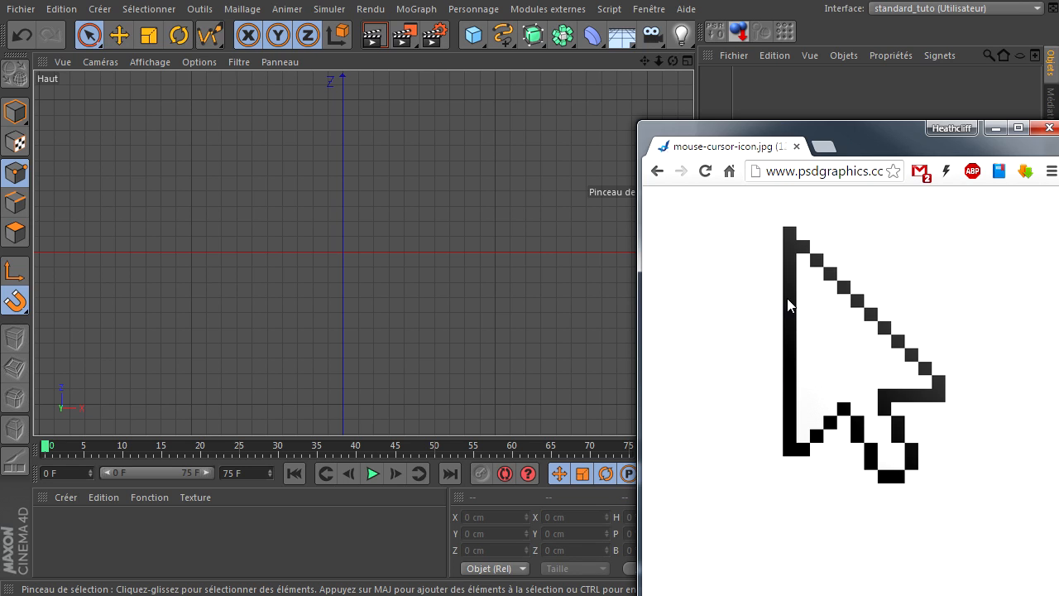
{"action": "left_click_drag", "start_coordinate": [887, 141], "coordinate": [1058, 289]}
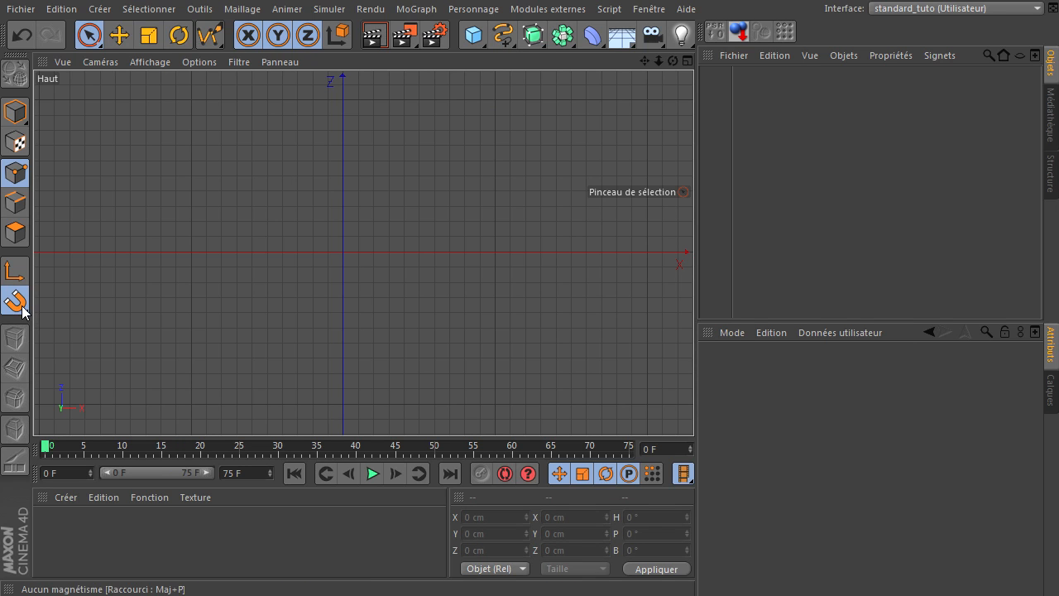
{"action": "left_click", "coordinate": [502, 35]}
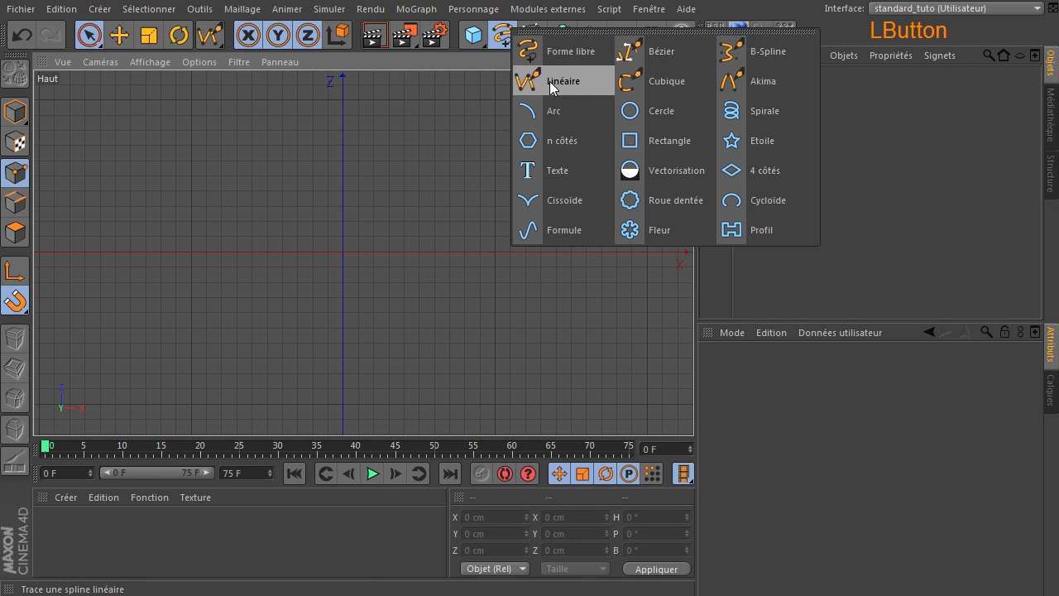
{"action": "left_click", "coordinate": [552, 83]}
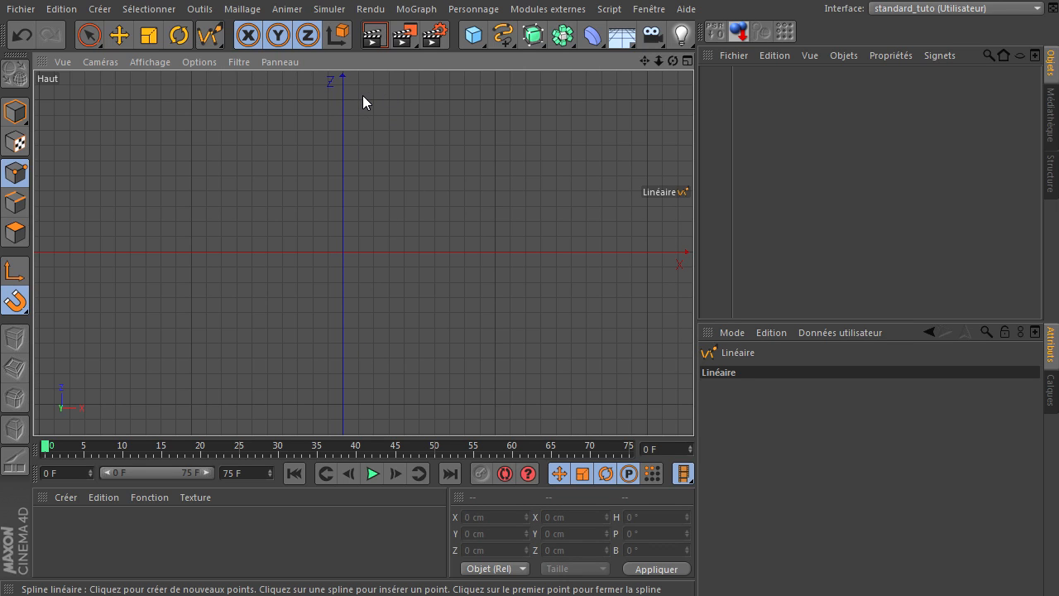
{"action": "left_click_drag", "start_coordinate": [358, 100], "coordinate": [343, 100]}
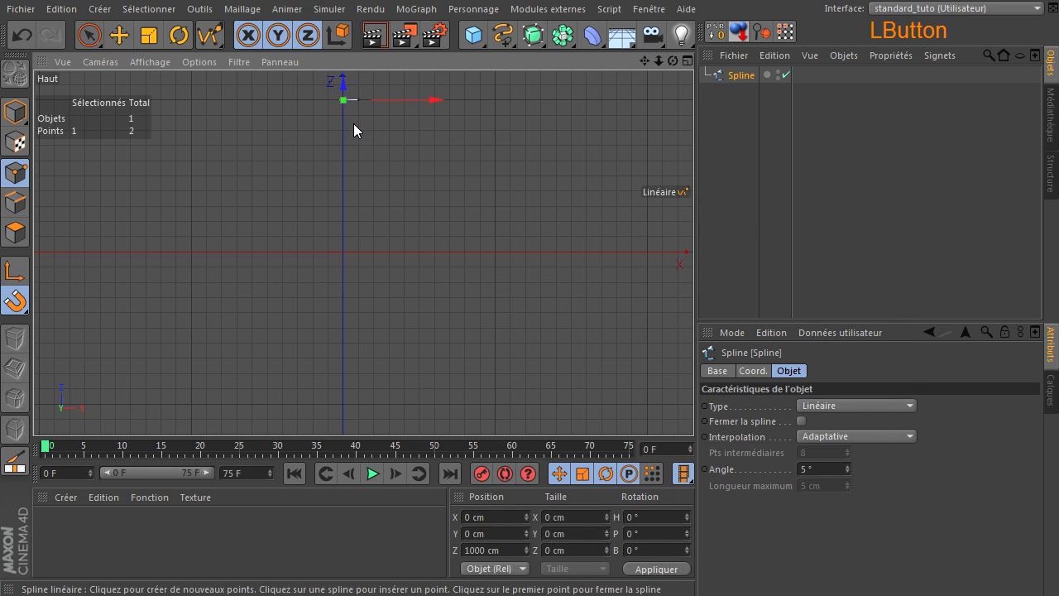
- Hide the axis handles and extend the spline with points at X 0 and X 200 cm, both at Z -700 cm
{"action": "key", "text": "alt+d"}
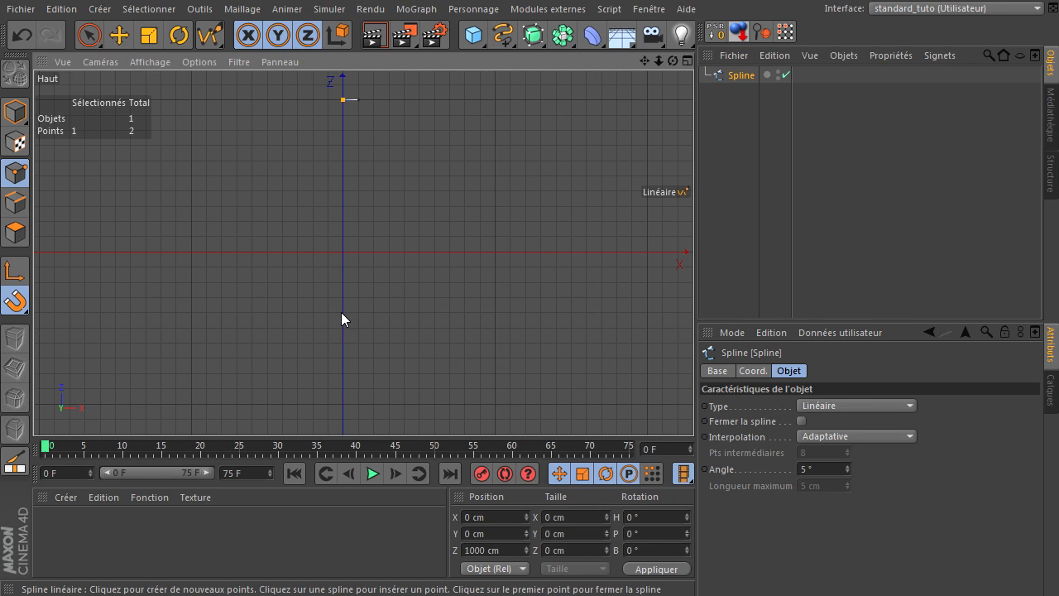
{"action": "left_click", "coordinate": [343, 358]}
{"action": "left_click", "coordinate": [373, 358]}
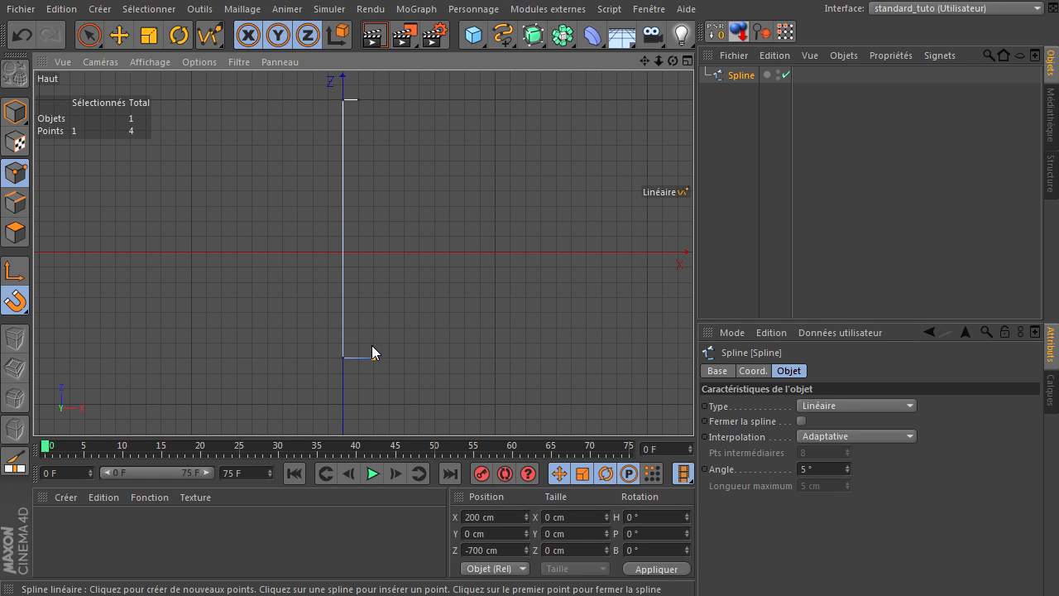
- Continue the spline as a rising staircase in 100 cm steps from X 200, Z -700 cm to X 500, Z -400 cm
{"action": "left_click", "coordinate": [373, 343]}
{"action": "left_click", "coordinate": [389, 344]}
{"action": "left_click", "coordinate": [388, 328]}
{"action": "left_click", "coordinate": [403, 328]}
{"action": "left_click", "coordinate": [403, 312]}
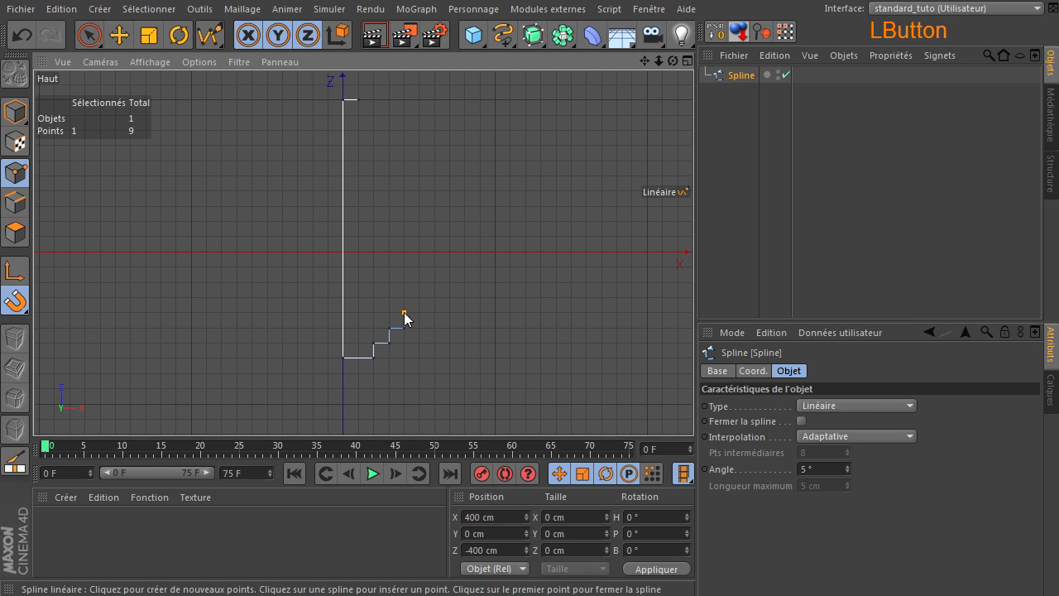
{"action": "left_click", "coordinate": [419, 313]}
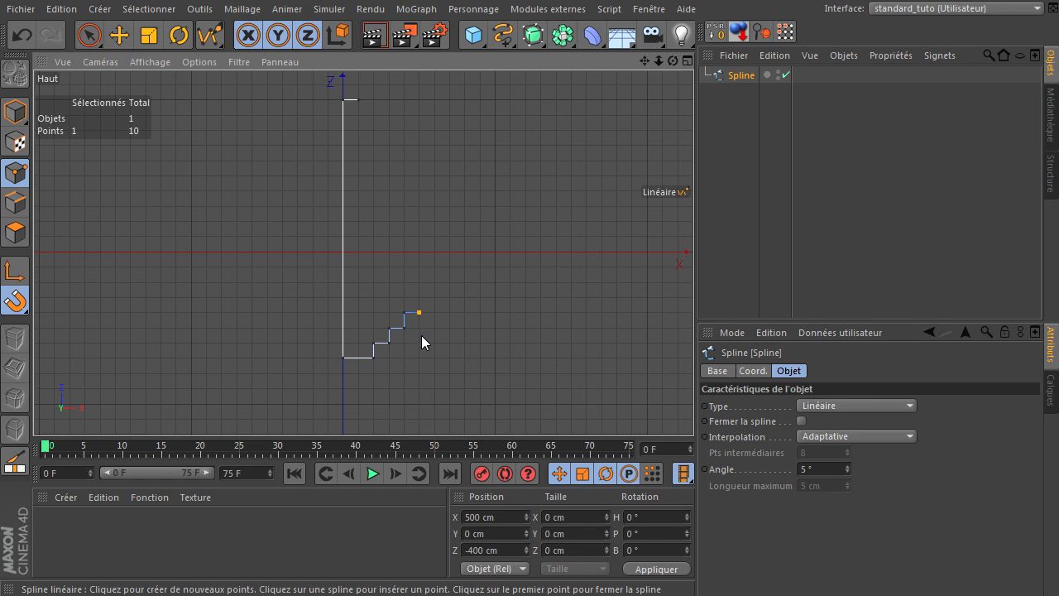
- Continue the spline from X 500, Z -400 cm down in steps to X 700, Z -900 cm, ending at X 900, Z -900 cm
{"action": "left_click", "coordinate": [419, 341]}
{"action": "left_click", "coordinate": [434, 343]}
{"action": "left_click", "coordinate": [434, 373]}
{"action": "left_click", "coordinate": [449, 374]}
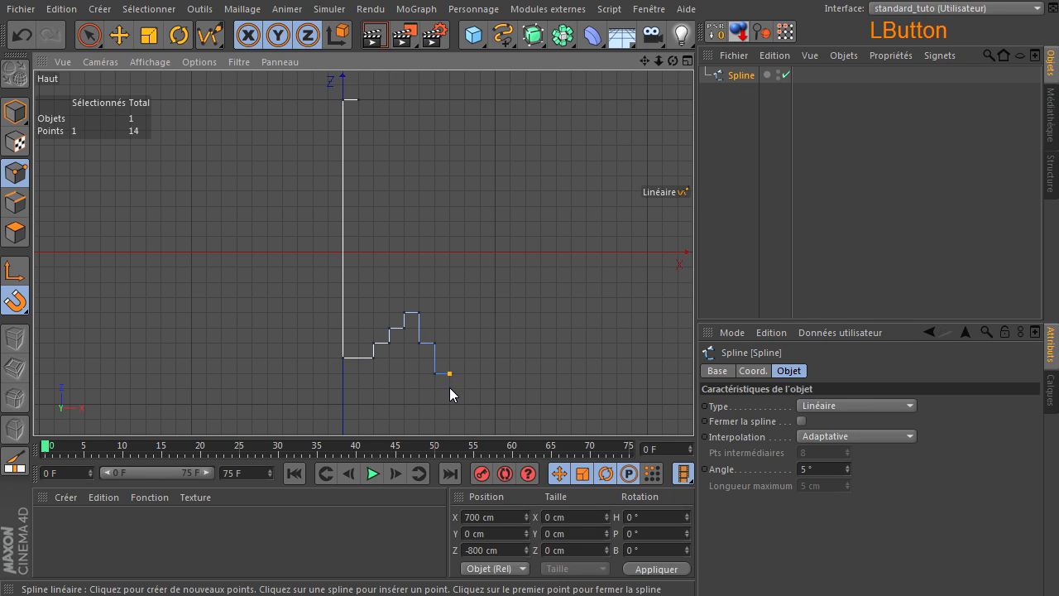
{"action": "left_click", "coordinate": [449, 387]}
{"action": "left_click", "coordinate": [478, 387]}
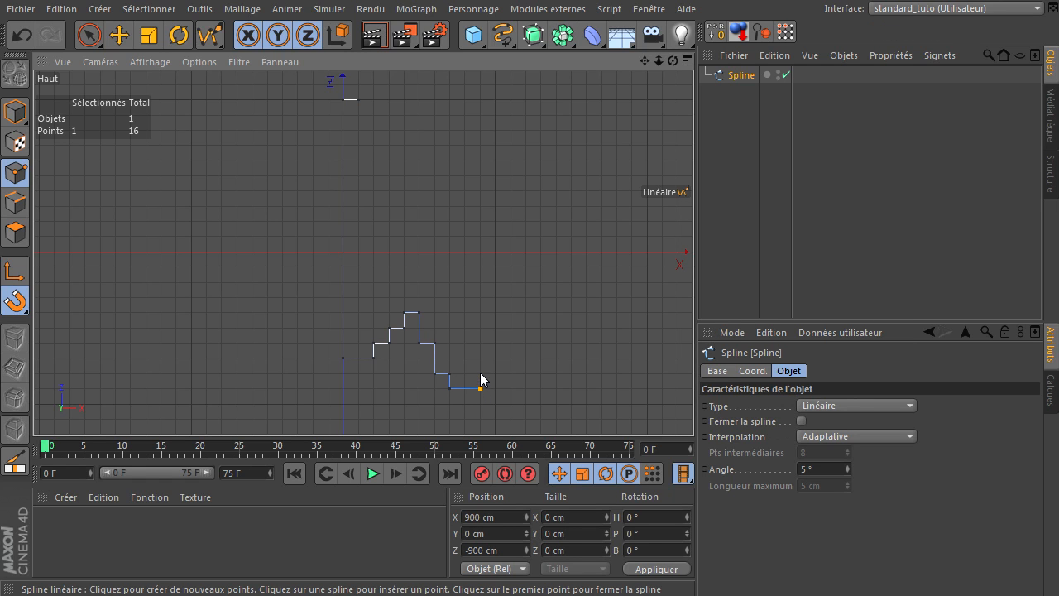
- Outline the cursor tail's far side from X 900, Z -800 cm, out to X 1000 cm and back up to X 800, Z -300 cm
{"action": "left_click", "coordinate": [481, 373]}
{"action": "left_click", "coordinate": [495, 374]}
{"action": "left_click", "coordinate": [494, 342]}
{"action": "left_click", "coordinate": [480, 342]}
{"action": "left_click", "coordinate": [480, 313]}
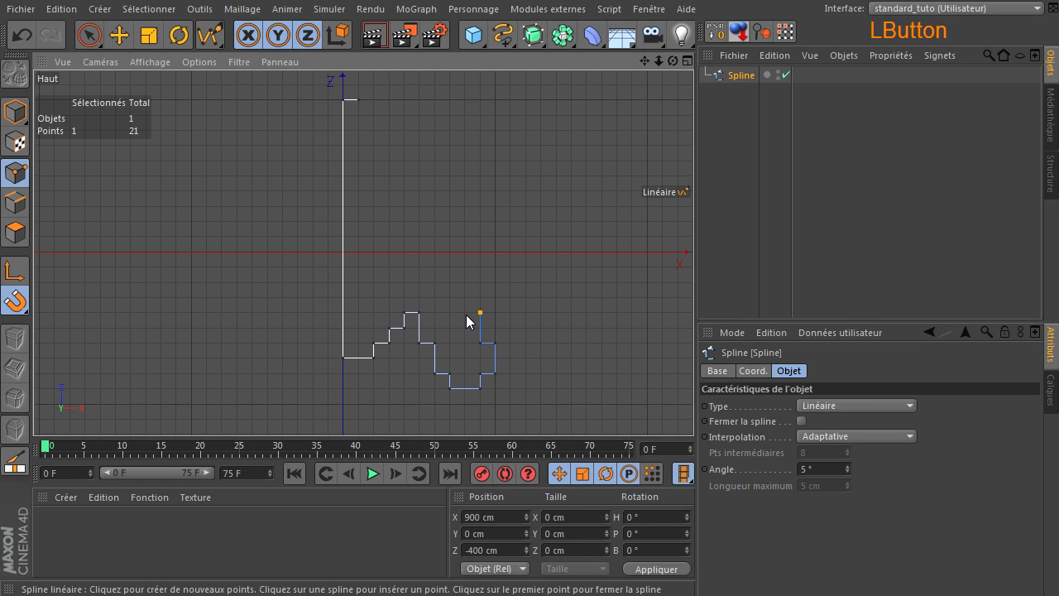
{"action": "left_click", "coordinate": [465, 314]}
{"action": "left_click", "coordinate": [464, 298]}
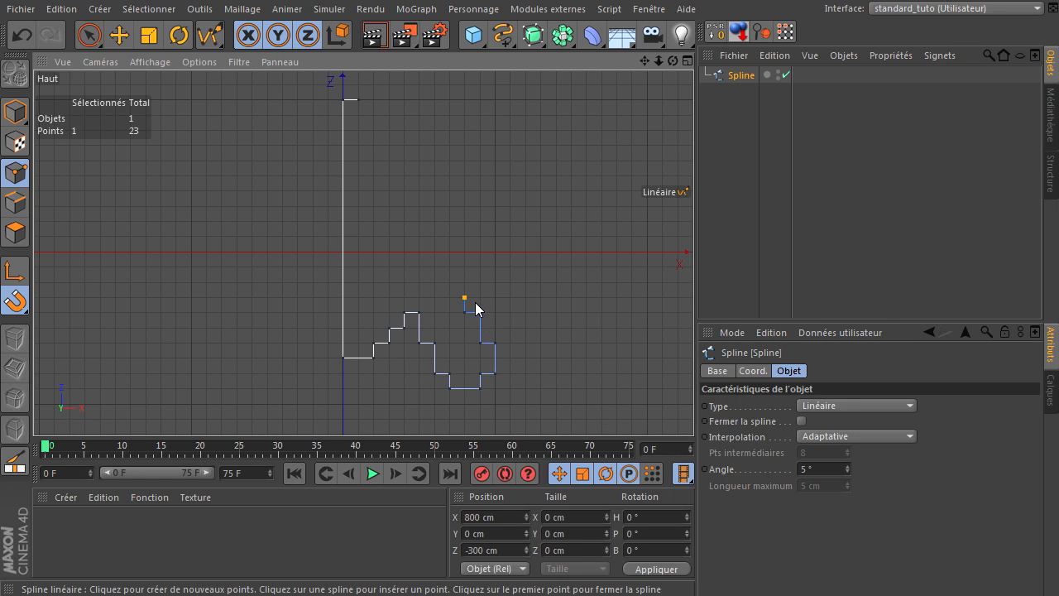
- Extend the spline to X 1200 cm at Z -300 cm, rise to Z -100 cm, and step back in 100 cm stairs to Z 100 cm
{"action": "left_click", "coordinate": [525, 297]}
{"action": "left_click", "coordinate": [524, 266]}
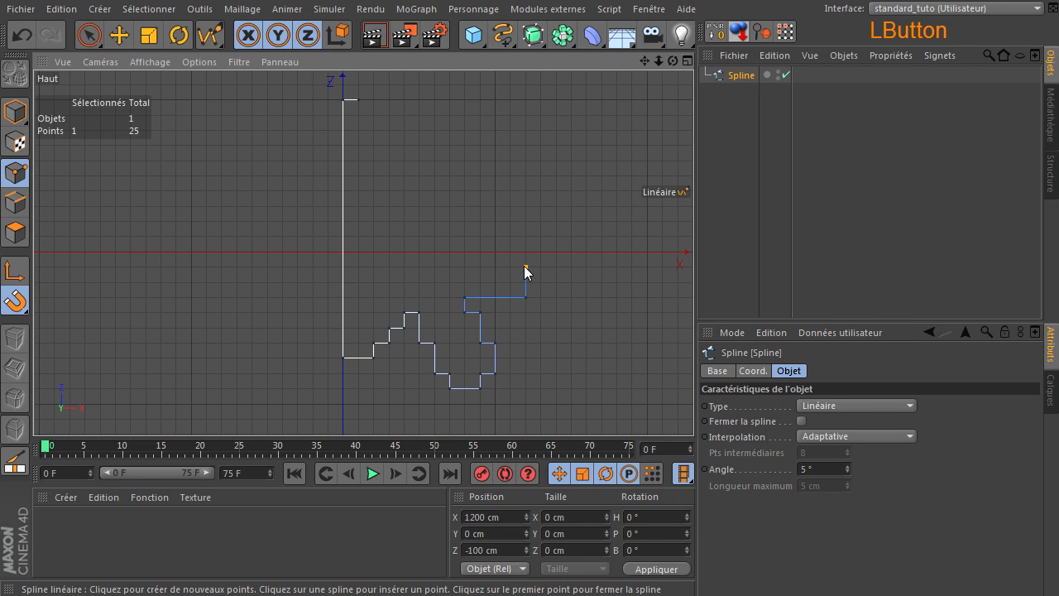
{"action": "left_click", "coordinate": [510, 269]}
{"action": "left_click", "coordinate": [510, 252]}
{"action": "left_click", "coordinate": [495, 252]}
{"action": "left_click", "coordinate": [495, 238]}
{"action": "left_click", "coordinate": [480, 237]}
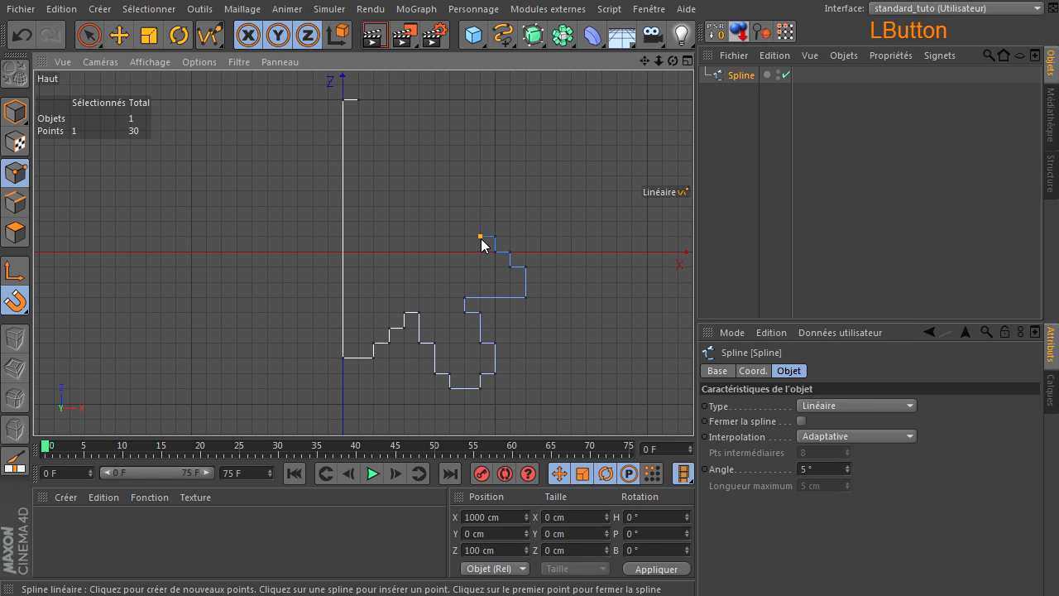
- Continue the cursor's diagonal edge as a 100 cm staircase up and back to X 300, Z 700 cm
{"action": "left_click", "coordinate": [480, 221]}
{"action": "left_click", "coordinate": [465, 220]}
{"action": "left_click", "coordinate": [465, 206]}
{"action": "left_click", "coordinate": [450, 206]}
{"action": "left_click", "coordinate": [450, 191]}
{"action": "left_click", "coordinate": [435, 191]}
{"action": "left_click", "coordinate": [434, 176]}
{"action": "left_click", "coordinate": [420, 176]}
{"action": "left_click", "coordinate": [405, 160]}
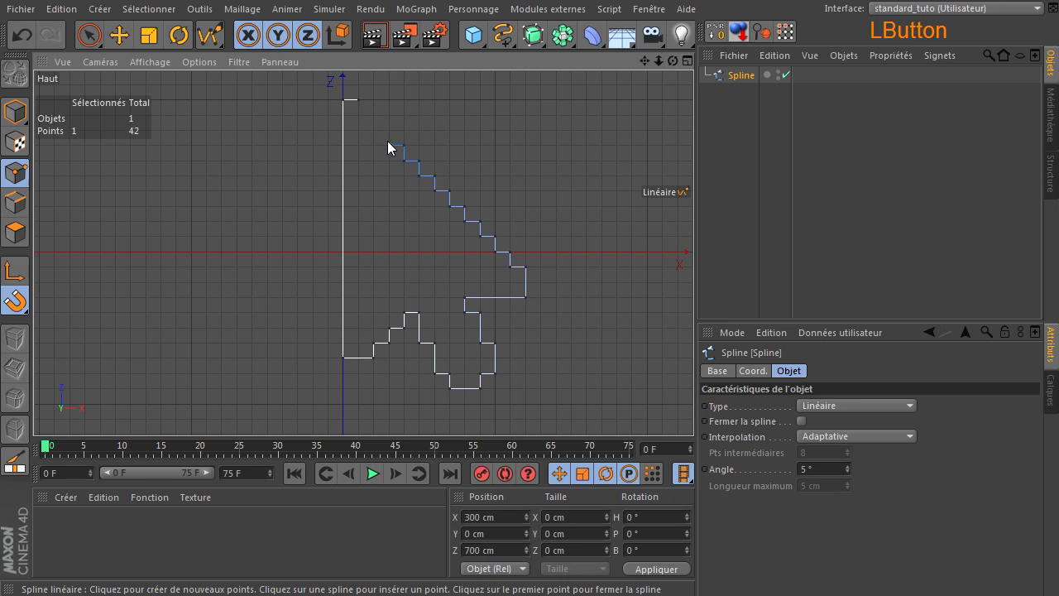
- Finish the staircase at the spline's first point, X 100, Z 1000 cm, closing the outline
{"action": "left_click", "coordinate": [388, 131]}
{"action": "left_click", "coordinate": [374, 130]}
{"action": "left_click", "coordinate": [374, 116]}
{"action": "left_click", "coordinate": [358, 116]}
{"action": "left_click", "coordinate": [358, 100]}
{"action": "key", "text": "Return"}
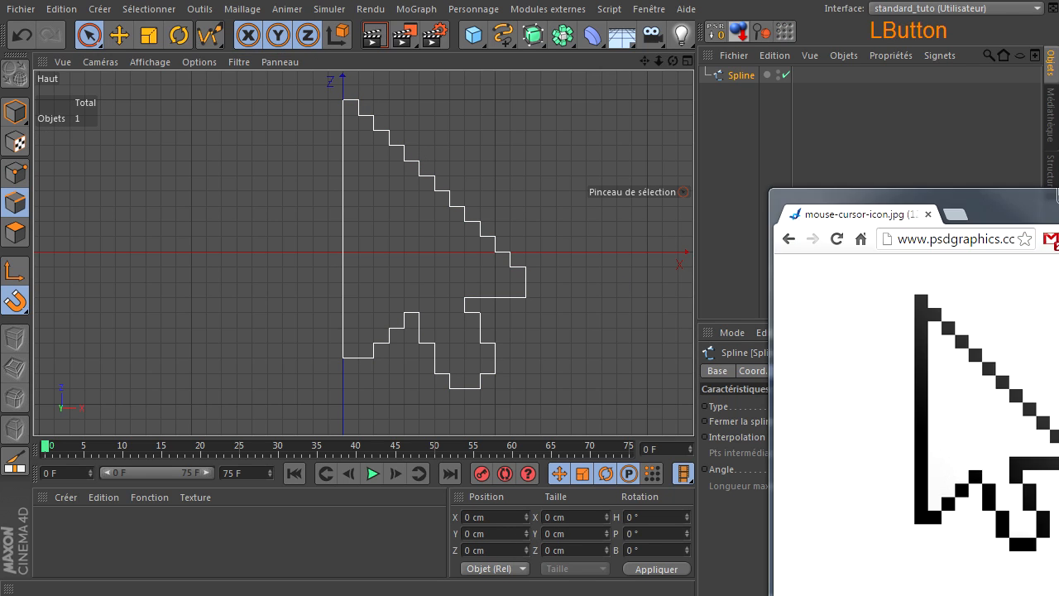
- Compare the closed outline with the reference cursor in mouse-cursor-icon.jpg
{"action": "left_click_drag", "start_coordinate": [1003, 201], "coordinate": [877, 128]}
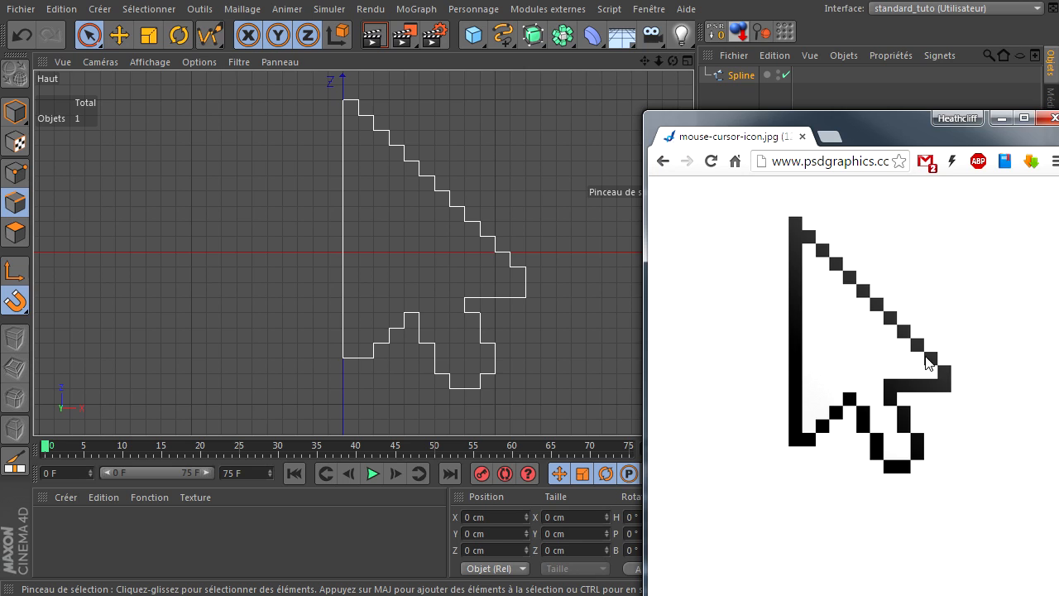
{"action": "left_click_drag", "start_coordinate": [856, 145], "coordinate": [1058, 331]}
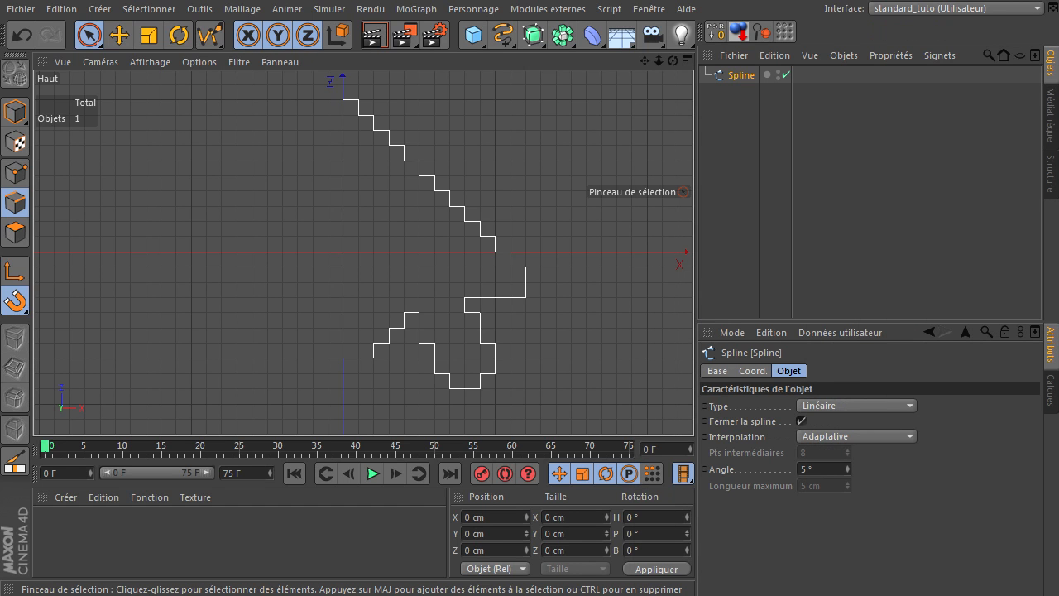
- Deselect the outline and start a second Linéaire spline inside it at X 100, Z -600 cm
{"action": "left_click", "coordinate": [726, 158]}
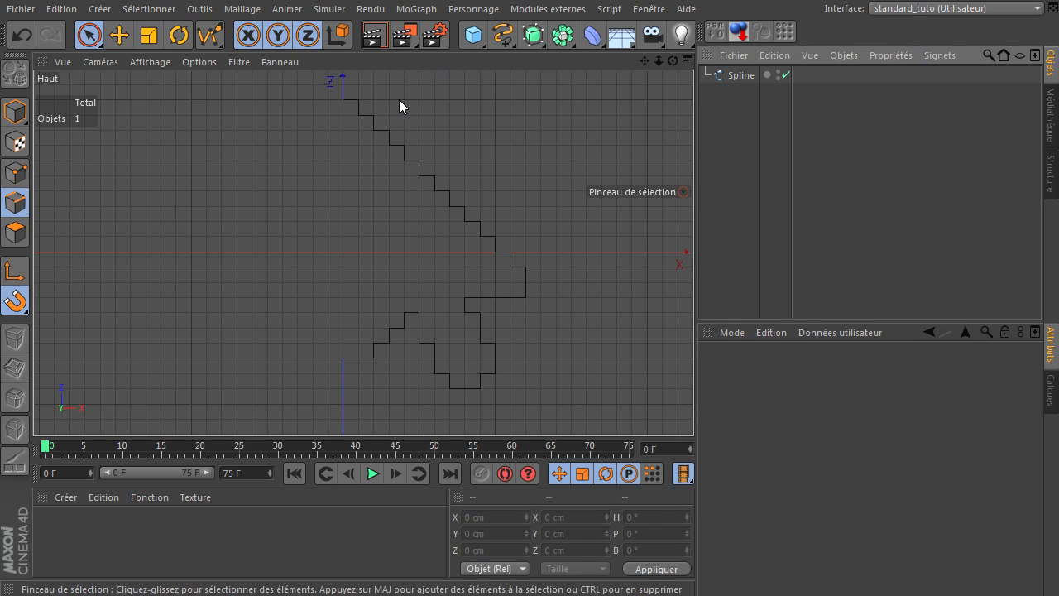
{"action": "mouse_move", "coordinate": [644, 61]}
{"action": "left_mouse_down"}
{"action": "mouse_move", "coordinate": [590, 65]}
{"action": "mouse_move", "coordinate": [676, 63]}
{"action": "mouse_move", "coordinate": [641, 71]}
{"action": "left_mouse_up"}
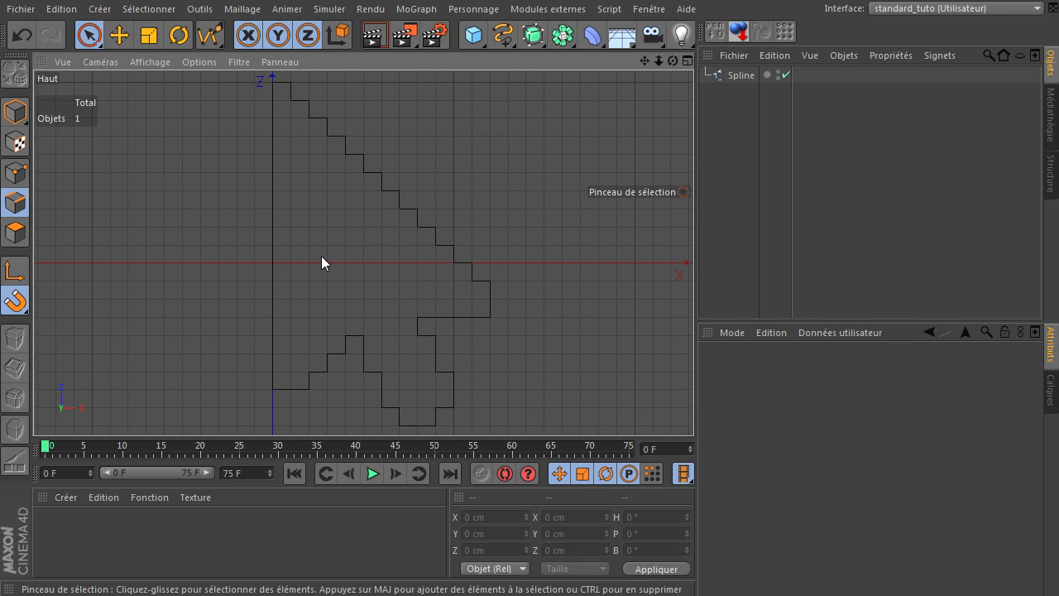
{"action": "left_click", "coordinate": [147, 62]}
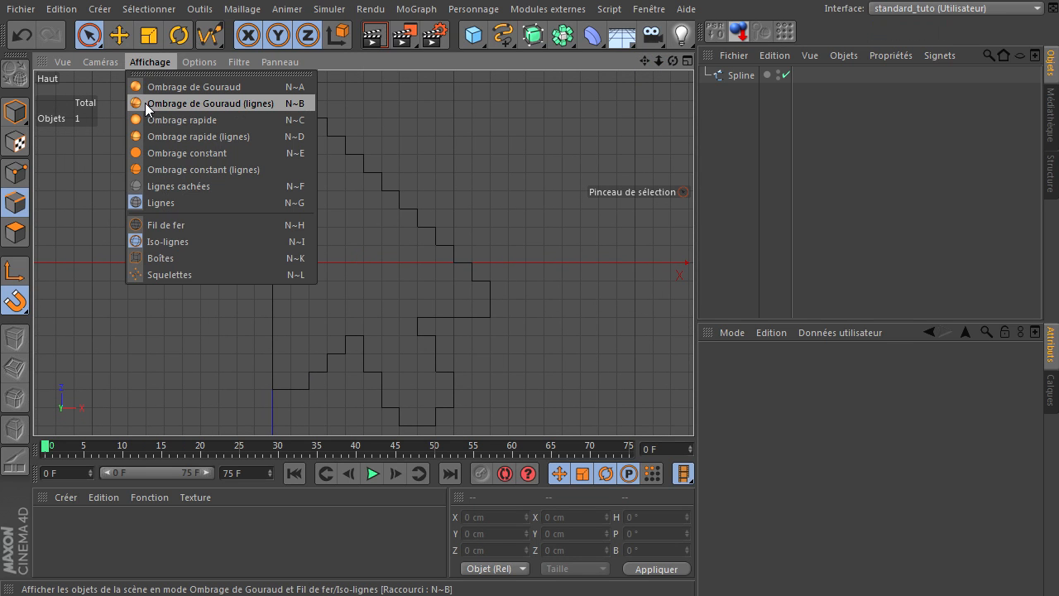
{"action": "left_click", "coordinate": [730, 170]}
{"action": "left_click_drag", "start_coordinate": [503, 34], "coordinate": [529, 83]}
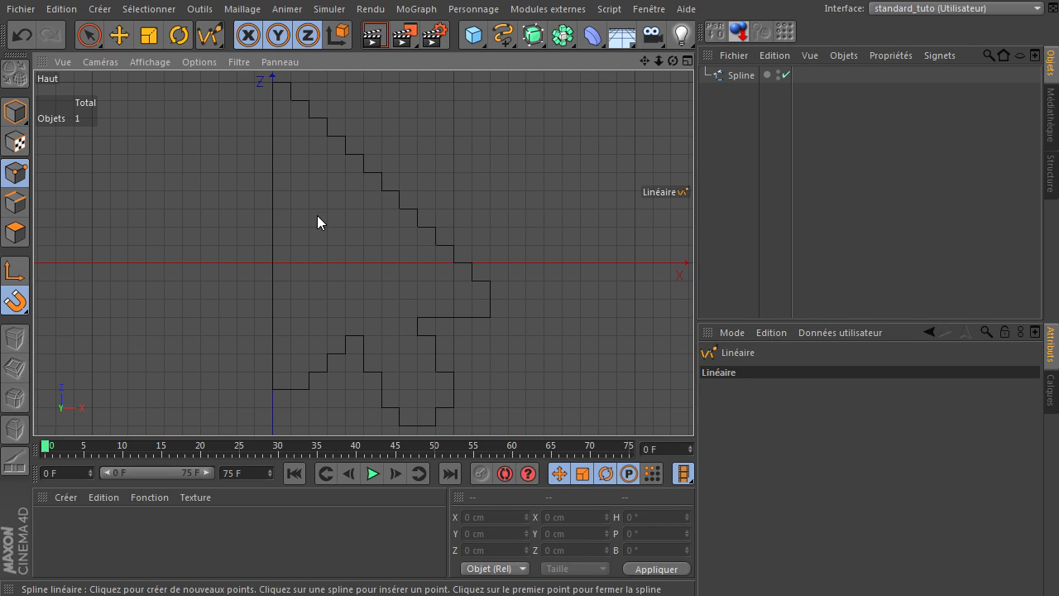
{"action": "left_click", "coordinate": [290, 374]}
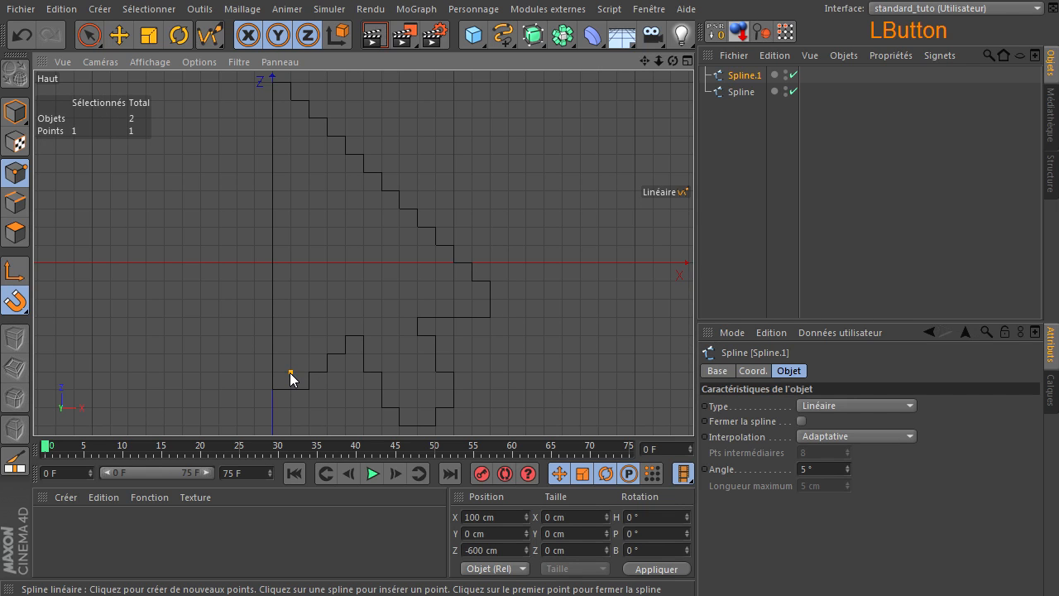
- Extend the inner spline as a rising 100 cm staircase to X 500, Z -300 cm
{"action": "left_click", "coordinate": [309, 354]}
{"action": "left_click", "coordinate": [327, 354]}
{"action": "left_click", "coordinate": [327, 336]}
{"action": "left_click", "coordinate": [344, 317]}
{"action": "left_click", "coordinate": [363, 317]}
- Step the inner spline down to X 700, Z -800 cm, across to X 900 cm, and up and back to X 800, Z -600 cm
{"action": "left_click", "coordinate": [362, 333]}
{"action": "left_click", "coordinate": [381, 336]}
{"action": "left_click", "coordinate": [382, 371]}
{"action": "left_click", "coordinate": [400, 407]}
{"action": "left_click", "coordinate": [435, 406]}
{"action": "left_click", "coordinate": [436, 372]}
{"action": "left_click", "coordinate": [417, 372]}
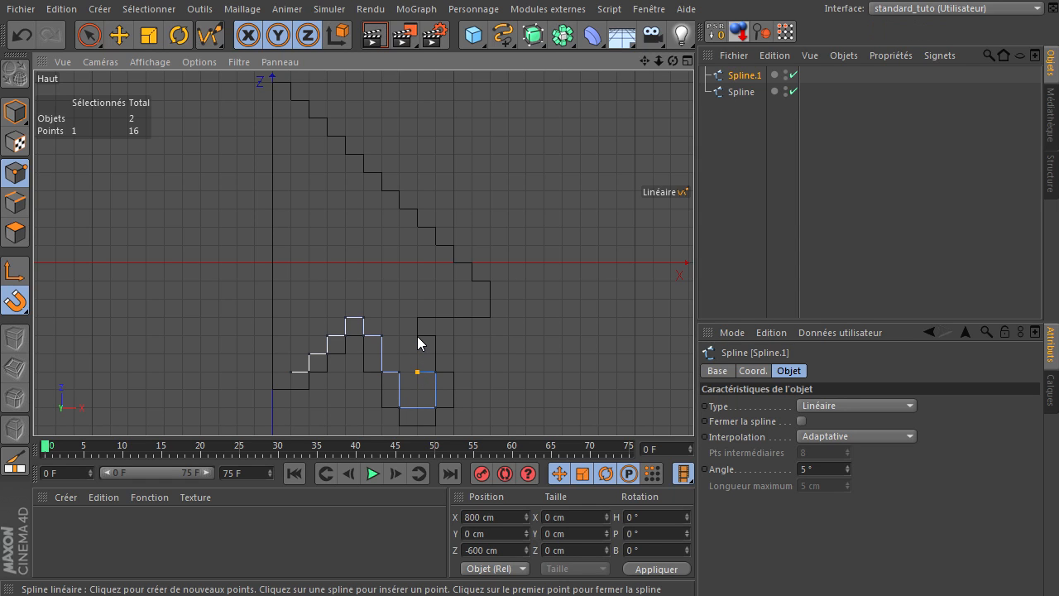
- Continue the inner spline to X 700, Z -200 cm, across to X 1100 cm, and up in 100 cm stairs to X 900, Z 100 cm
{"action": "left_click", "coordinate": [417, 336]}
{"action": "left_click", "coordinate": [399, 338]}
{"action": "left_click", "coordinate": [398, 299]}
{"action": "left_click", "coordinate": [470, 298]}
{"action": "left_click", "coordinate": [471, 281]}
{"action": "left_click", "coordinate": [453, 282]}
{"action": "left_click", "coordinate": [453, 263]}
{"action": "left_click", "coordinate": [435, 263]}
{"action": "left_click", "coordinate": [435, 244]}
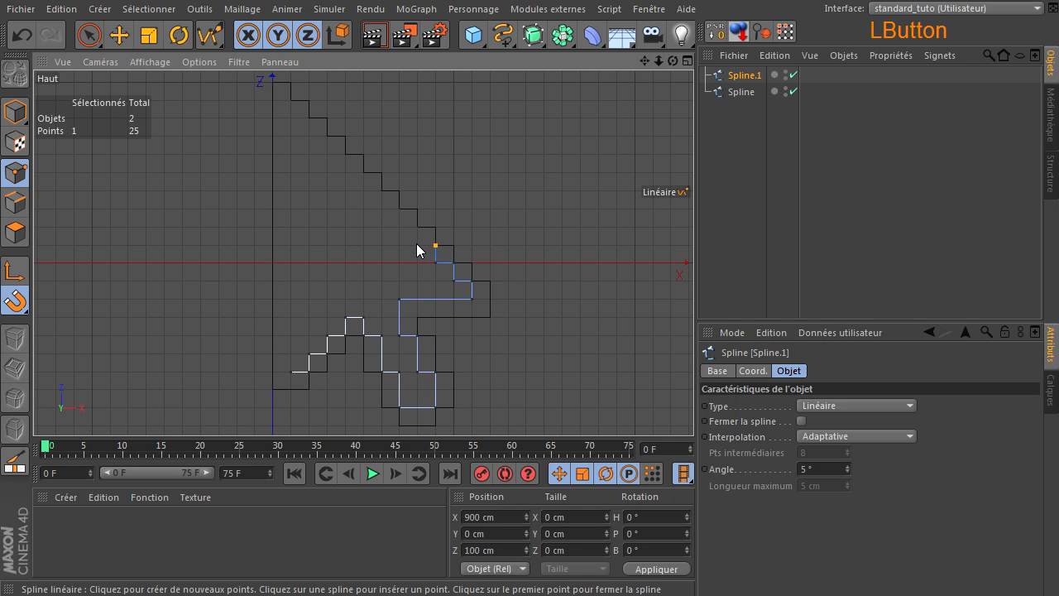
- Complete the inner diagonal staircase in 100 cm steps to X 100, Z 800 cm and close the spline at its first point
{"action": "left_click", "coordinate": [399, 227]}
{"action": "left_click", "coordinate": [381, 209]}
{"action": "left_click", "coordinate": [363, 190]}
{"action": "left_click", "coordinate": [364, 172]}
{"action": "left_click", "coordinate": [344, 171]}
{"action": "left_click", "coordinate": [326, 136]}
{"action": "left_click", "coordinate": [309, 135]}
{"action": "left_click", "coordinate": [307, 118]}
{"action": "left_click", "coordinate": [291, 118]}
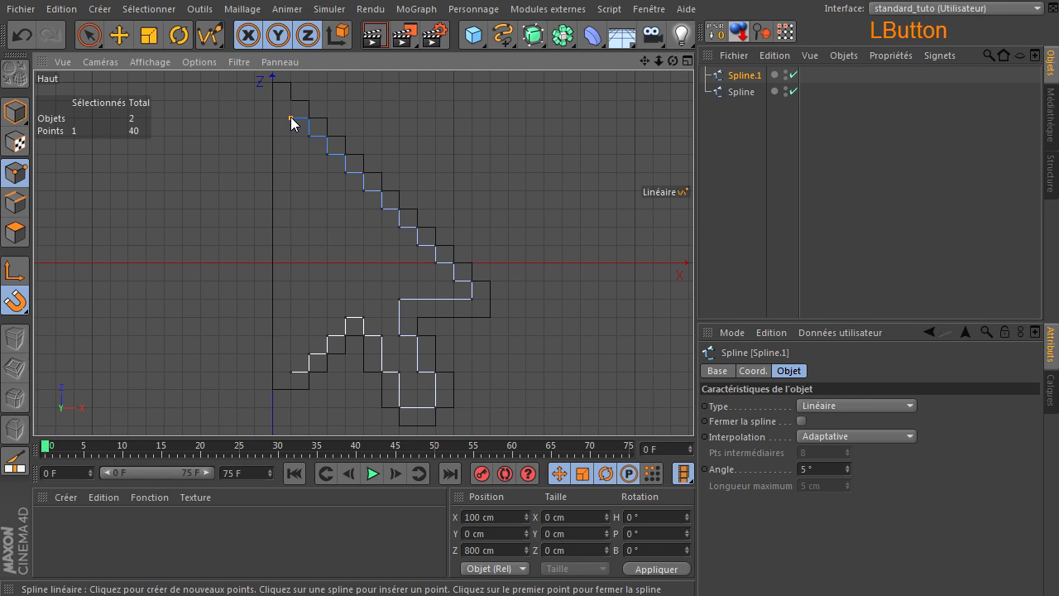
{"action": "left_click", "coordinate": [290, 371]}
{"action": "key", "text": "Return"}
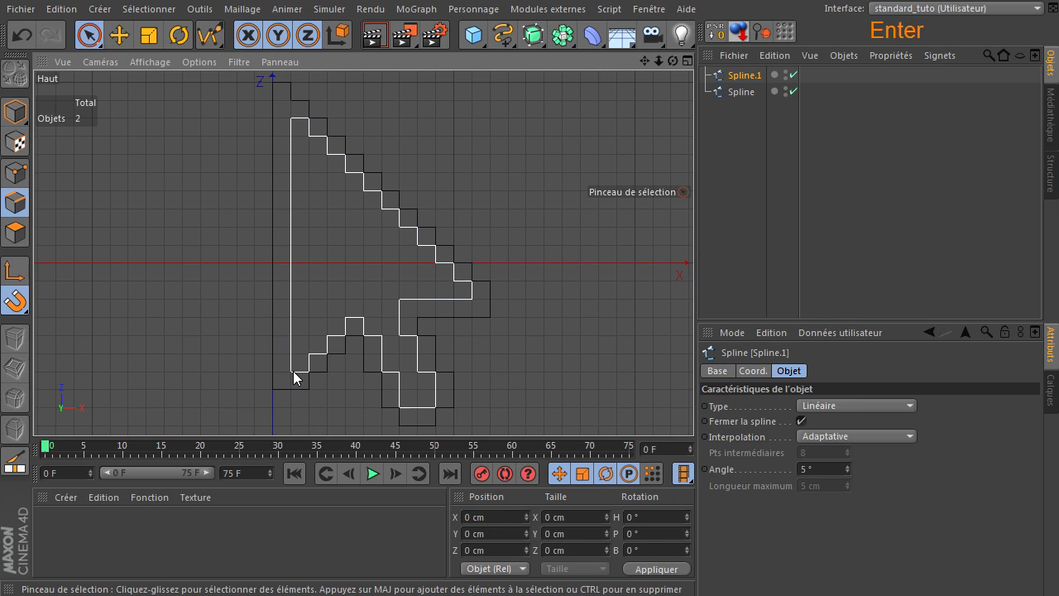
- Deselect the splines, switch off snapping and turn the display of the axis handles back on
{"action": "left_click", "coordinate": [88, 34]}
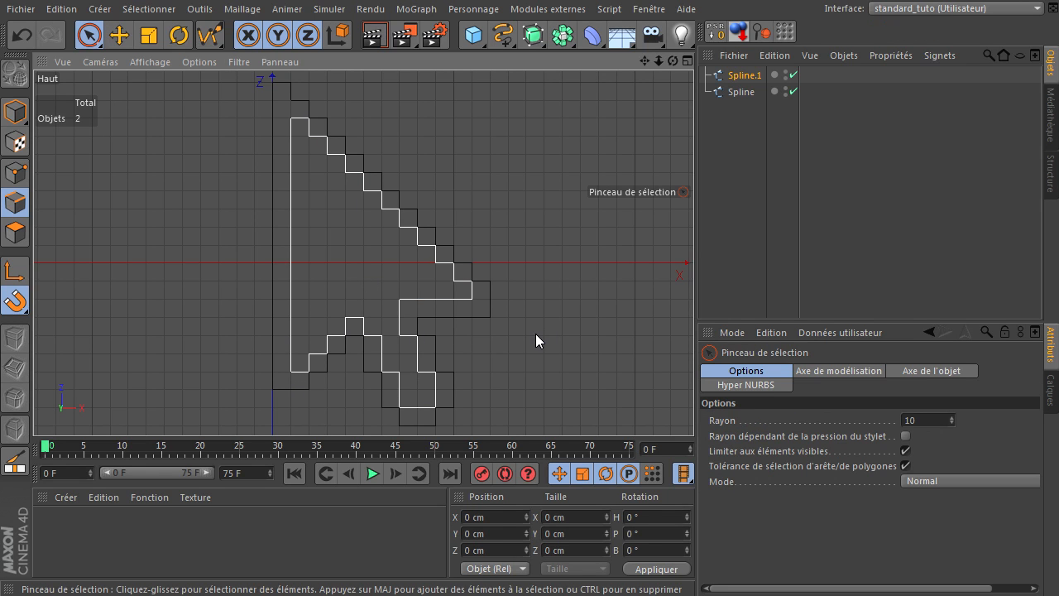
{"action": "mouse_move", "coordinate": [1058, 303]}
{"action": "left_mouse_down"}
{"action": "mouse_move", "coordinate": [893, 170]}
{"action": "mouse_move", "coordinate": [882, 181]}
{"action": "mouse_move", "coordinate": [1058, 311]}
{"action": "left_mouse_up"}
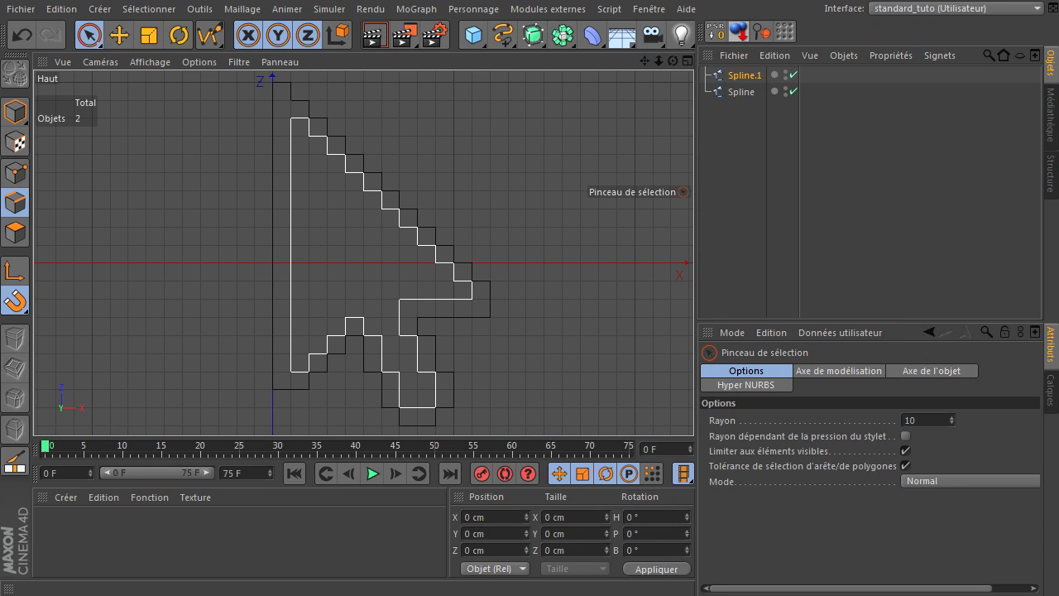
{"action": "left_click", "coordinate": [729, 221]}
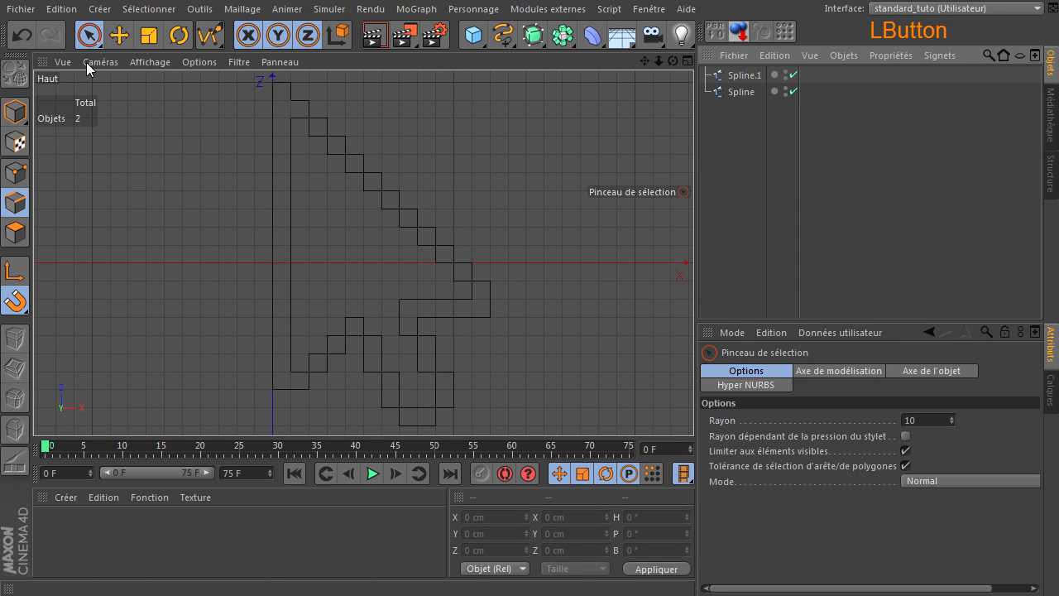
{"action": "left_click", "coordinate": [17, 305]}
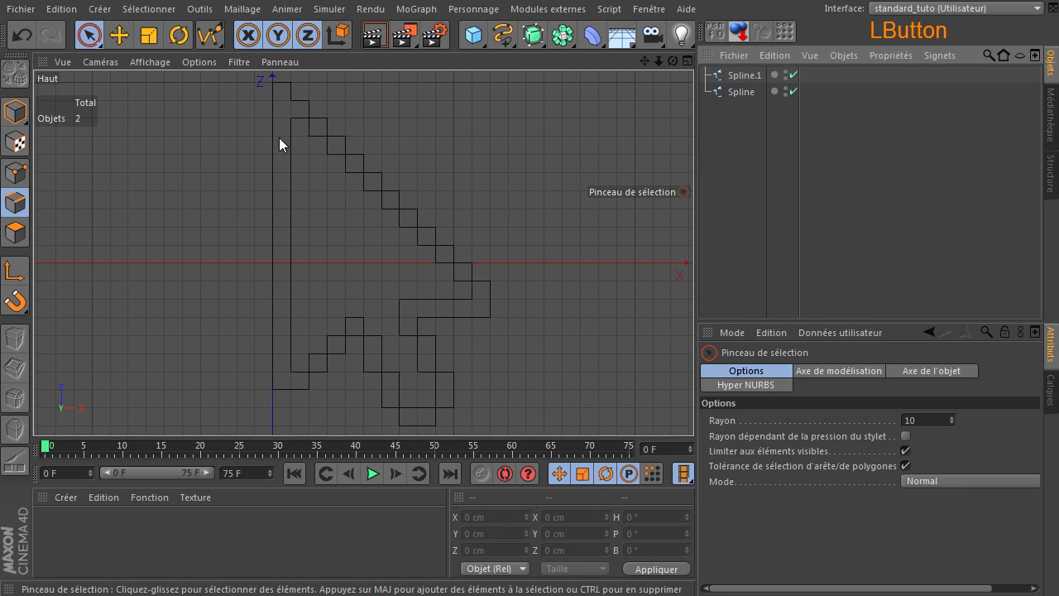
{"action": "left_click", "coordinate": [239, 62]}
{"action": "left_click", "coordinate": [306, 435]}
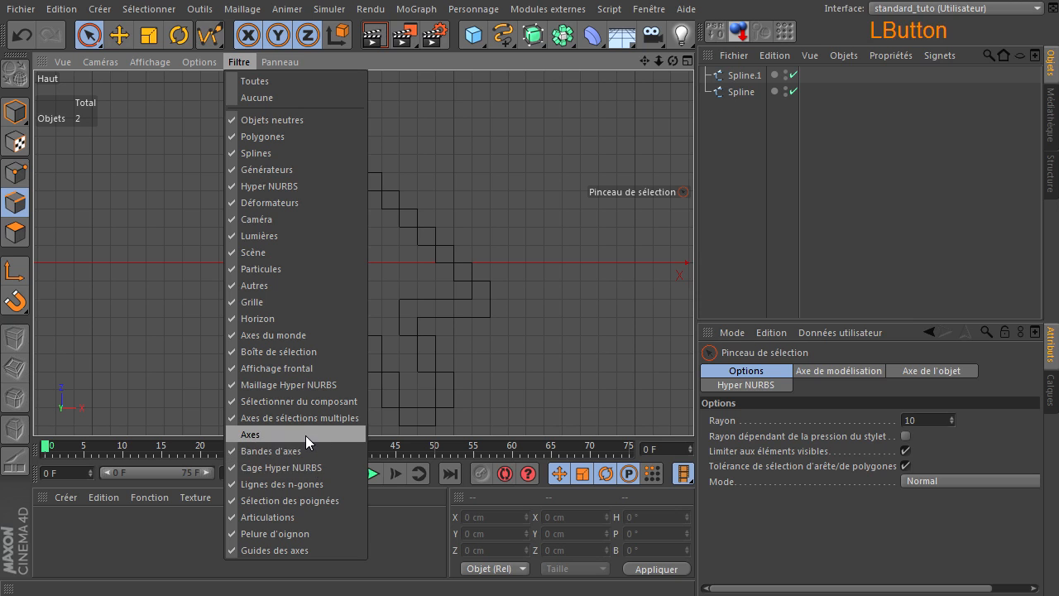
- In the perspective view, add an Extrusion NURBS and make the outer spline its child
{"action": "middle_click", "coordinate": [420, 160]}
{"action": "middle_click", "coordinate": [201, 176]}
{"action": "scroll", "coordinate": [197, 174], "scroll_direction": "down", "scroll_amount": 6}
{"action": "mouse_move", "coordinate": [673, 61]}
{"action": "left_mouse_down"}
{"action": "mouse_move", "coordinate": [696, 406]}
{"action": "mouse_move", "coordinate": [666, 64]}
{"action": "left_mouse_up"}
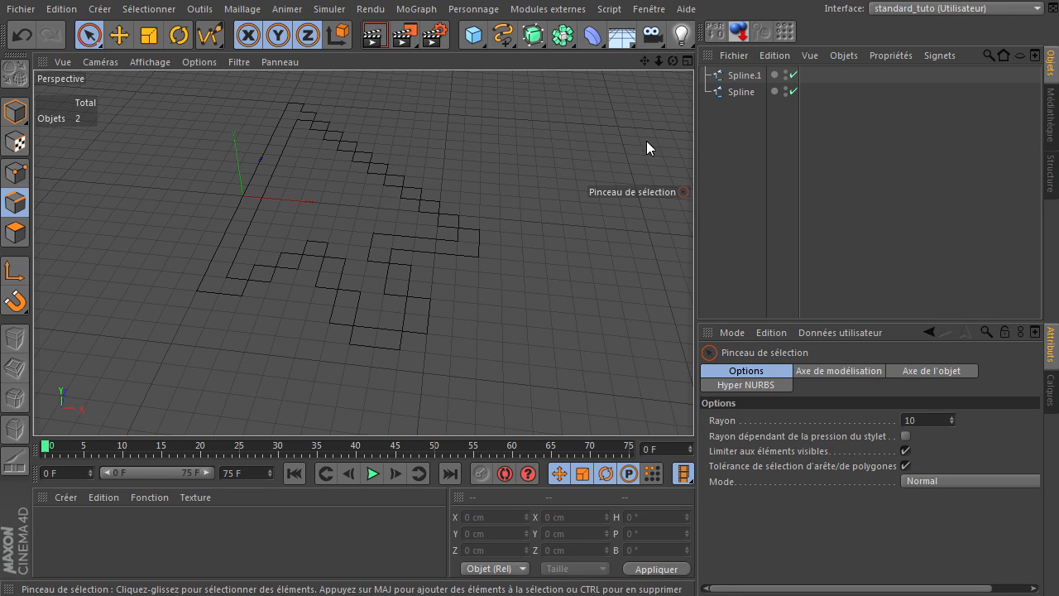
{"action": "left_click_drag", "start_coordinate": [534, 35], "coordinate": [770, 56]}
{"action": "left_click", "coordinate": [741, 108]}
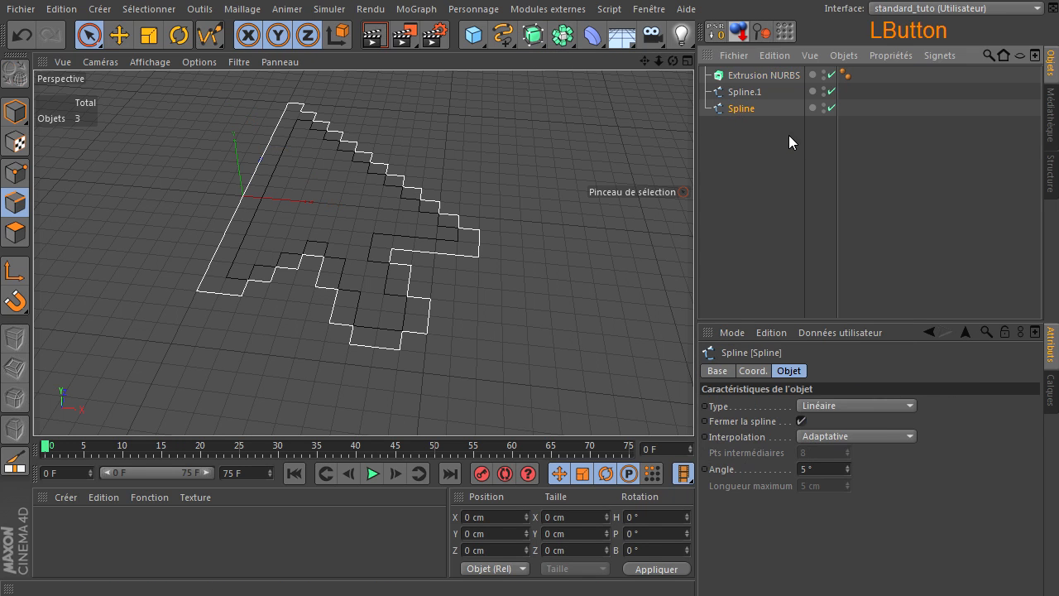
{"action": "left_click_drag", "start_coordinate": [743, 111], "coordinate": [761, 74]}
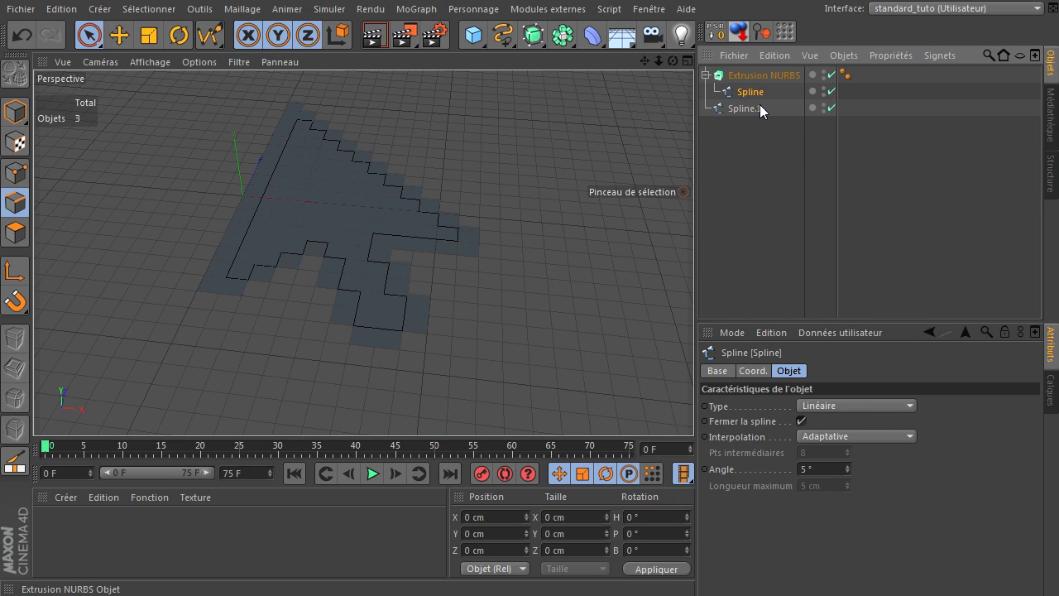
- Put the inner spline, Spline.1, in a second Extrusion NURBS and set the view's shading to Ombrage de Gouraud (lignes)
{"action": "left_click_drag", "start_coordinate": [536, 37], "coordinate": [757, 73]}
{"action": "left_click", "coordinate": [731, 126]}
{"action": "left_click", "coordinate": [451, 119]}
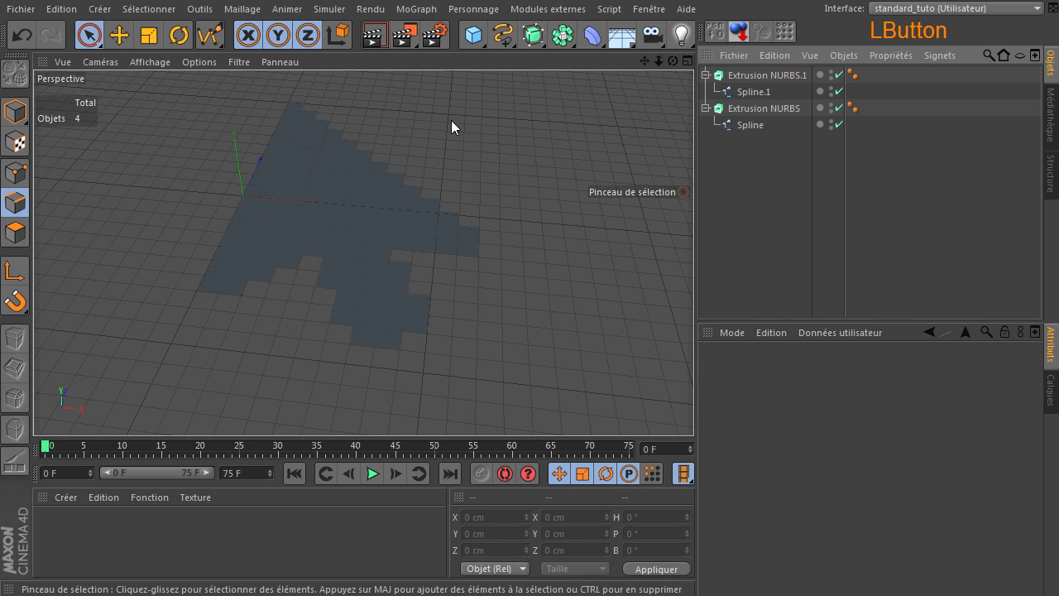
{"action": "left_click", "coordinate": [150, 62]}
{"action": "left_click", "coordinate": [166, 100]}
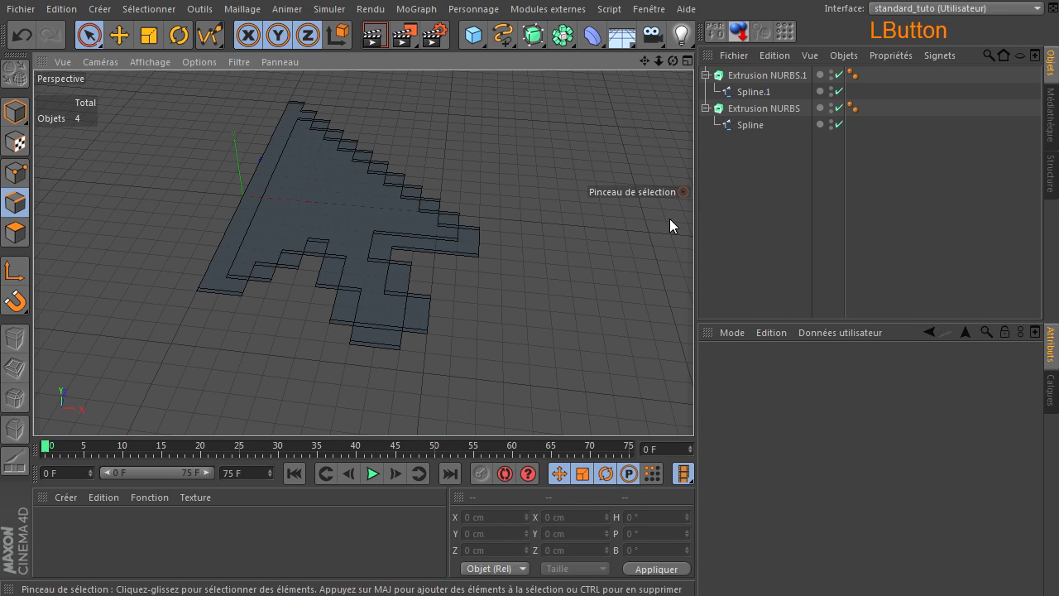
- Set the outer outline's Extrusion NURBS Mouvement to 0, 100 and 0 cm
{"action": "left_click", "coordinate": [763, 107]}
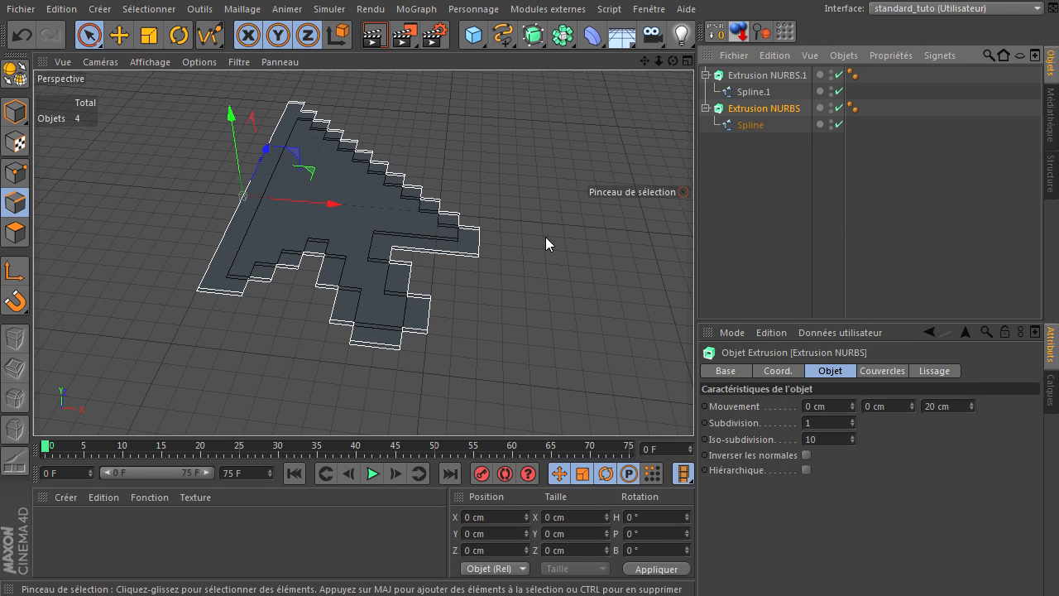
{"action": "left_click", "coordinate": [955, 405]}
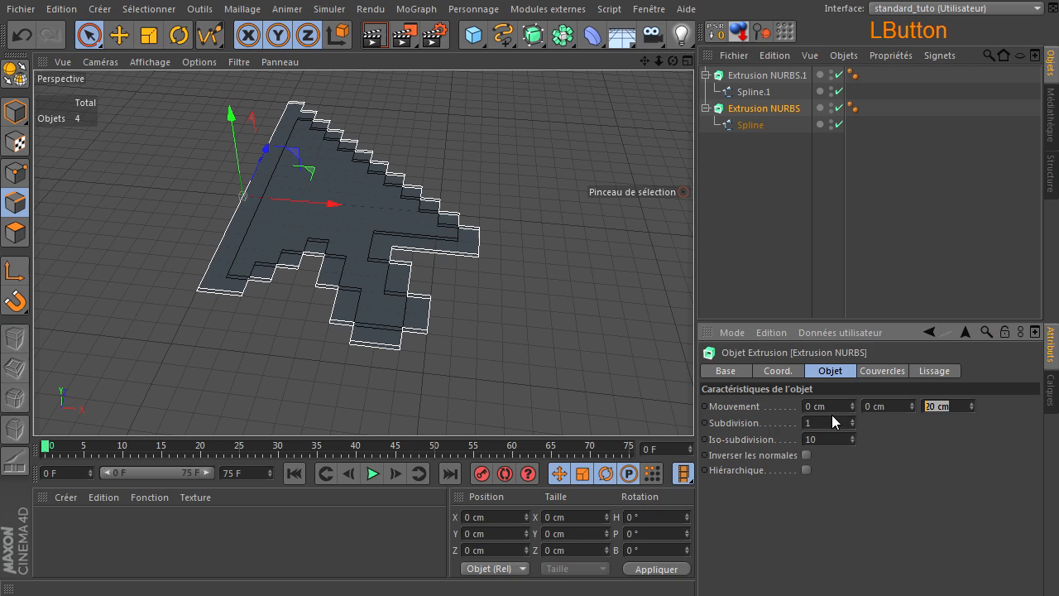
{"action": "type", "text": "0"}
{"action": "left_click", "coordinate": [885, 406]}
{"action": "type", "text": "100"}
{"action": "left_click", "coordinate": [901, 451]}
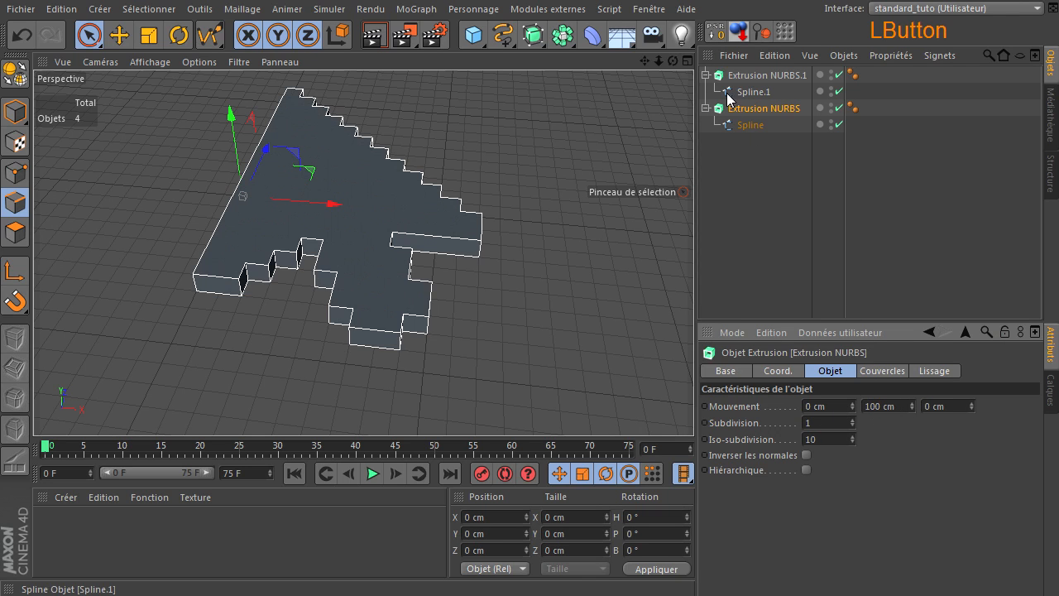
- Set the Mouvement of Extrusion NURBS.1, holding the inner spline, to 0, 100 and 0 cm
{"action": "left_click", "coordinate": [748, 77]}
{"action": "left_click", "coordinate": [959, 404]}
{"action": "type", "text": "0"}
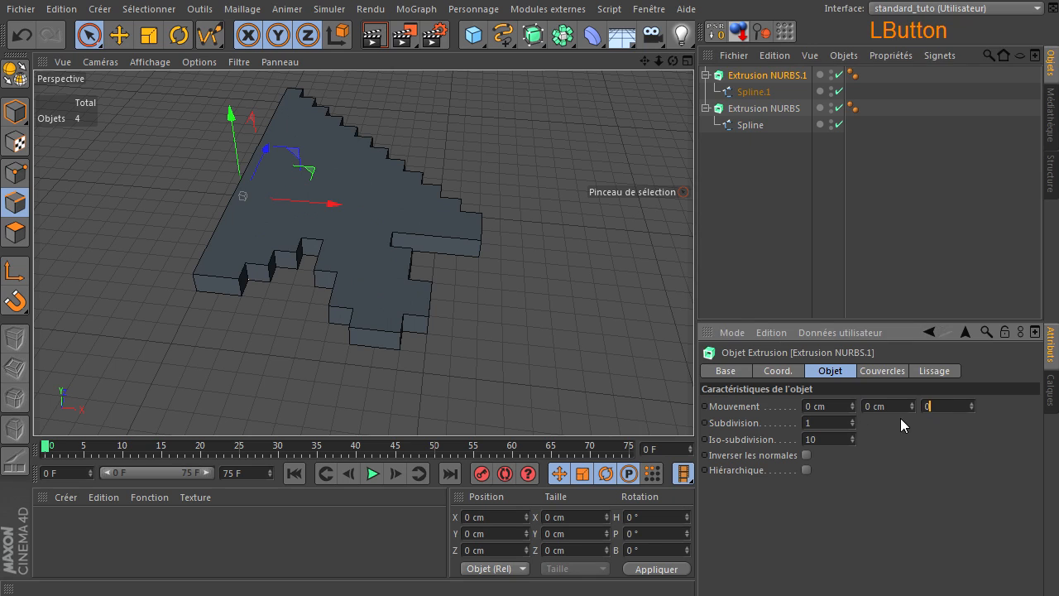
{"action": "left_click", "coordinate": [894, 407]}
{"action": "type", "text": "100"}
{"action": "left_click", "coordinate": [897, 442]}
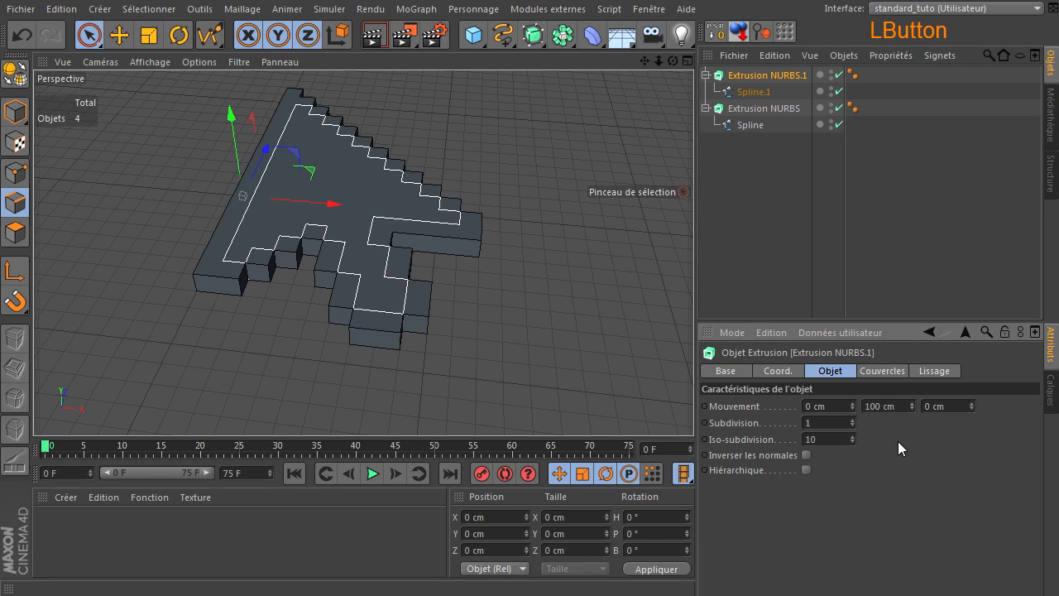
{"action": "left_click", "coordinate": [728, 79]}
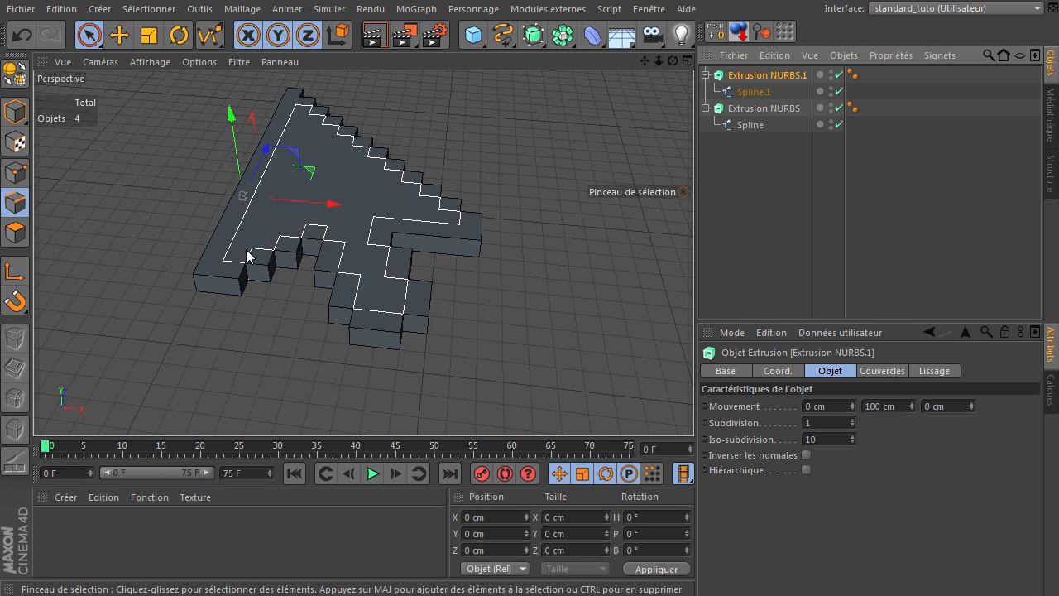
- Raise the inner shape's extrusion, Extrusion NURBS.1, to a Y Mouvement of 104 cm and check its height against the outer outline
{"action": "left_click_drag", "start_coordinate": [673, 61], "coordinate": [693, 405]}
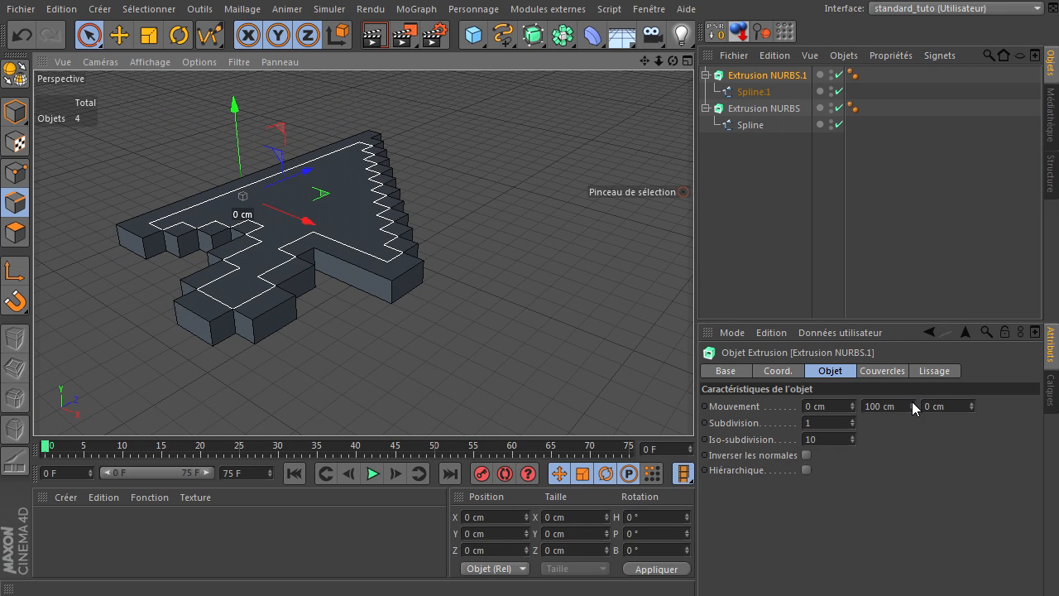
{"action": "left_click", "coordinate": [913, 403]}
{"action": "left_click", "coordinate": [911, 402]}
{"action": "left_click_drag", "start_coordinate": [673, 61], "coordinate": [693, 405]}
{"action": "scroll", "coordinate": [268, 208], "scroll_direction": "up", "scroll_amount": 5}
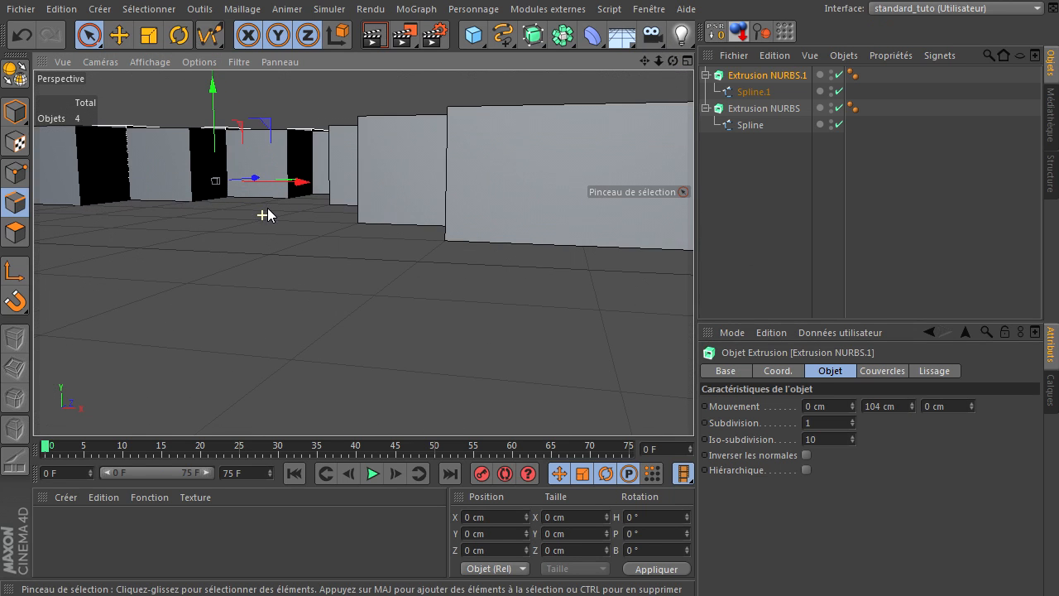
{"action": "left_click_drag", "start_coordinate": [672, 62], "coordinate": [511, 180]}
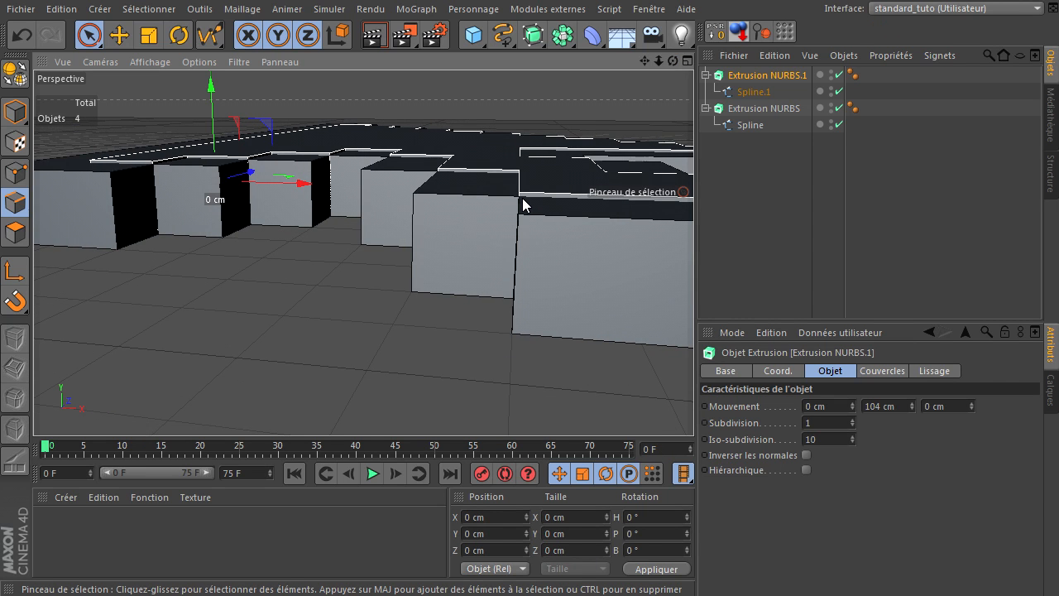
{"action": "scroll", "coordinate": [488, 227], "scroll_direction": "down", "scroll_amount": 5}
{"action": "left_click_drag", "start_coordinate": [672, 61], "coordinate": [485, 224]}
- Deselect all objects and create two new materials
{"action": "left_click", "coordinate": [771, 235]}
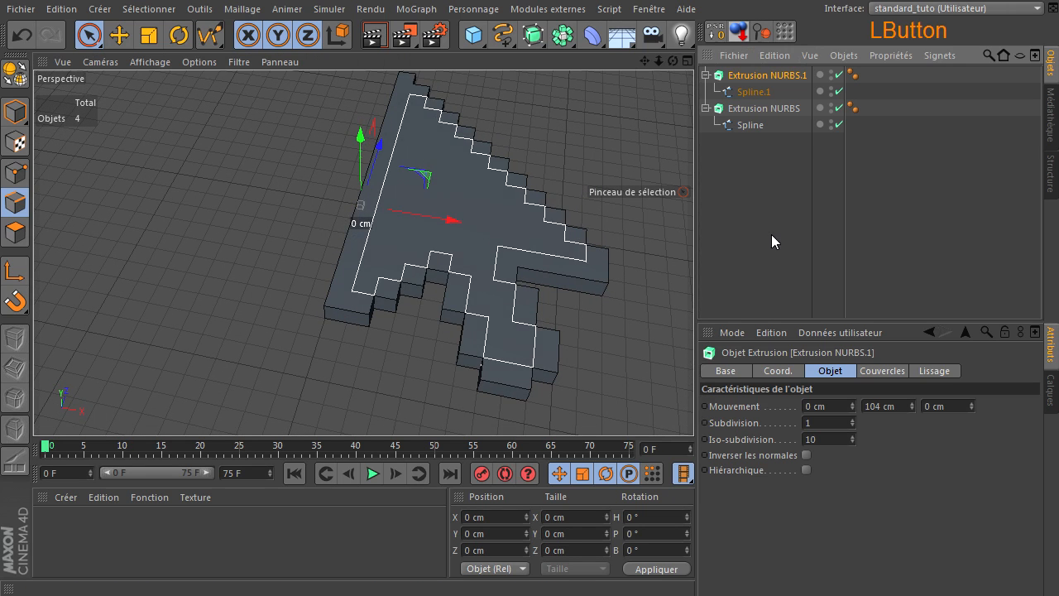
{"action": "double_click", "coordinate": [163, 524]}
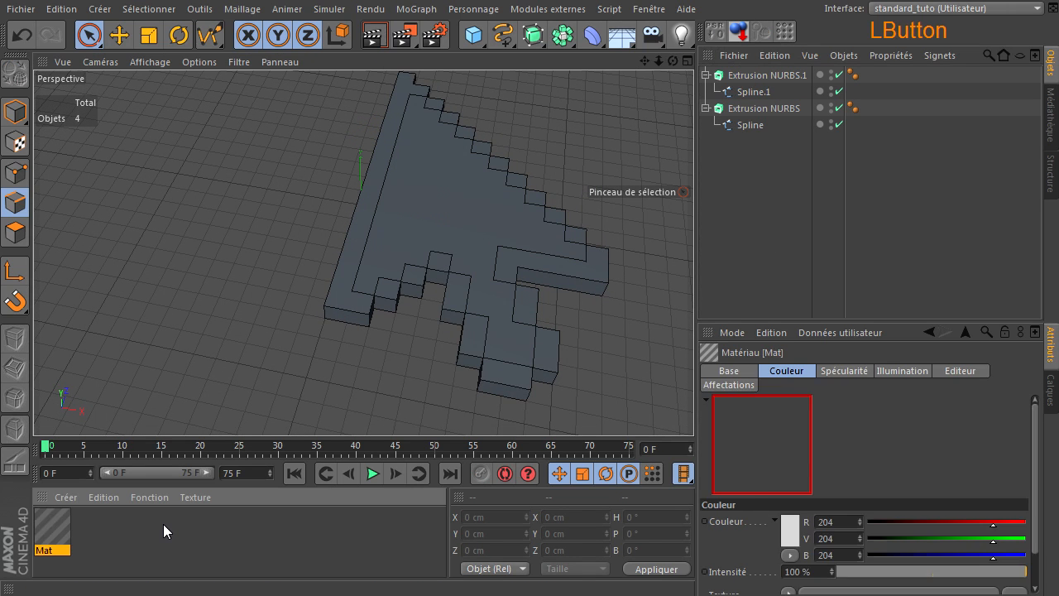
{"action": "double_click", "coordinate": [212, 538]}
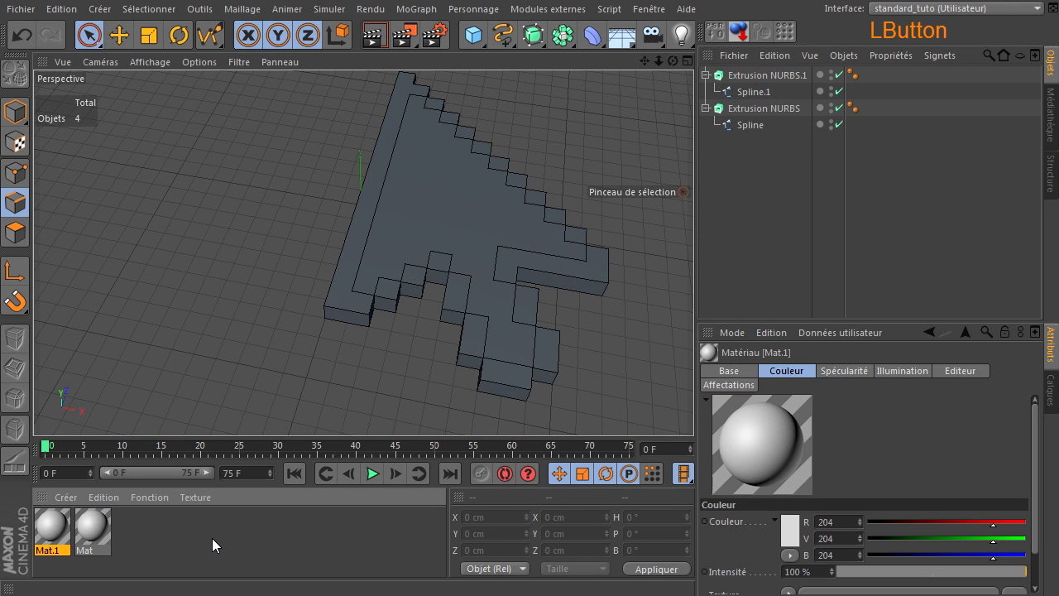
- Set the colour of material Mat.1 to black, RGB 0, 0, 0
{"action": "double_click", "coordinate": [51, 523]}
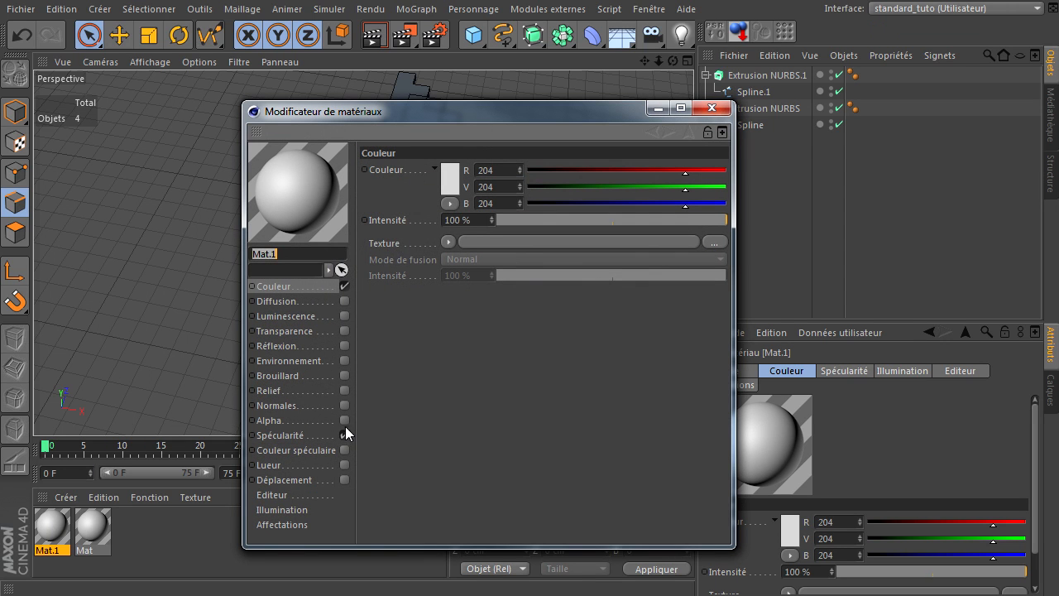
{"action": "left_click", "coordinate": [321, 279]}
{"action": "left_click", "coordinate": [455, 175]}
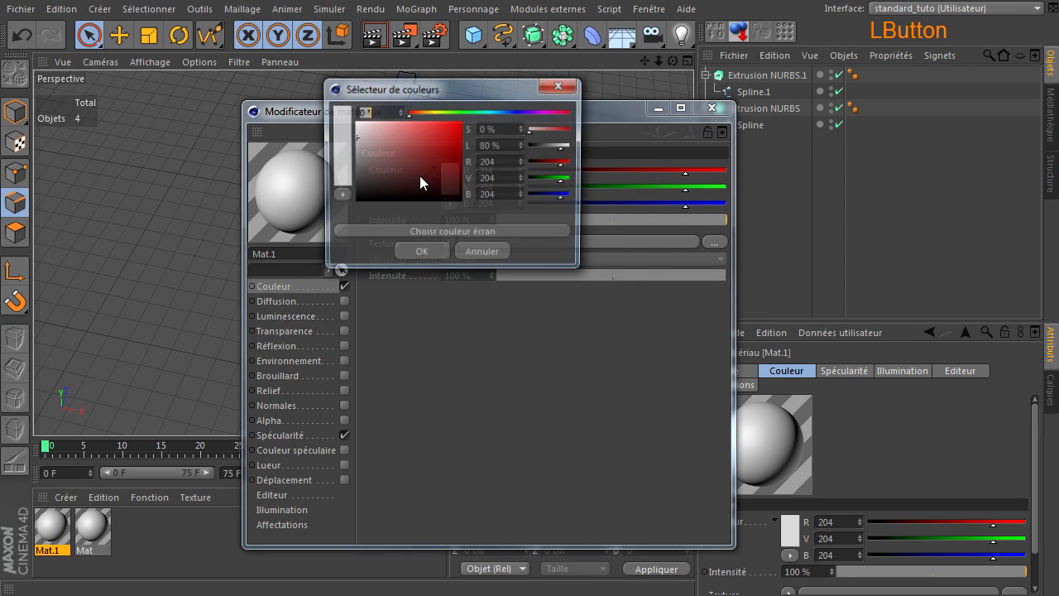
{"action": "left_click", "coordinate": [420, 254]}
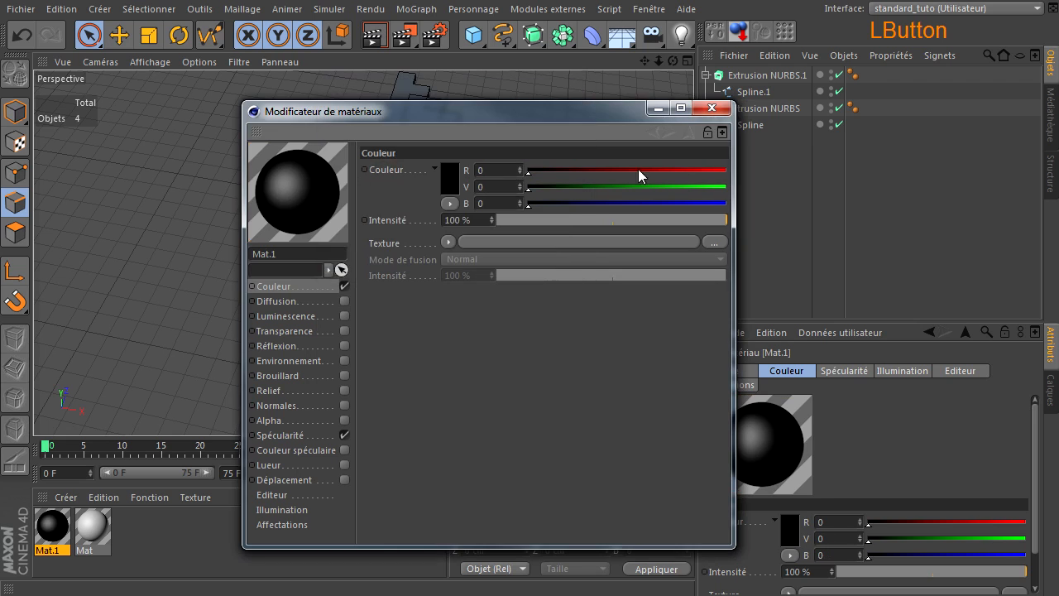
{"action": "left_click", "coordinate": [711, 107]}
- Set the colour of material Mat to white, RGB 255, 255, 255
{"action": "left_click", "coordinate": [92, 529]}
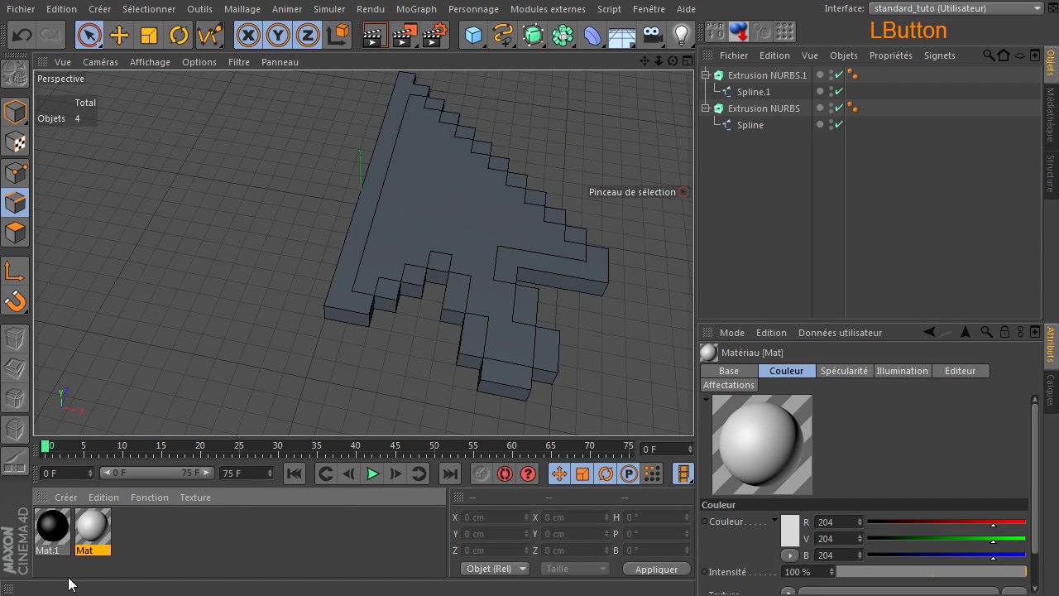
{"action": "double_click", "coordinate": [86, 533]}
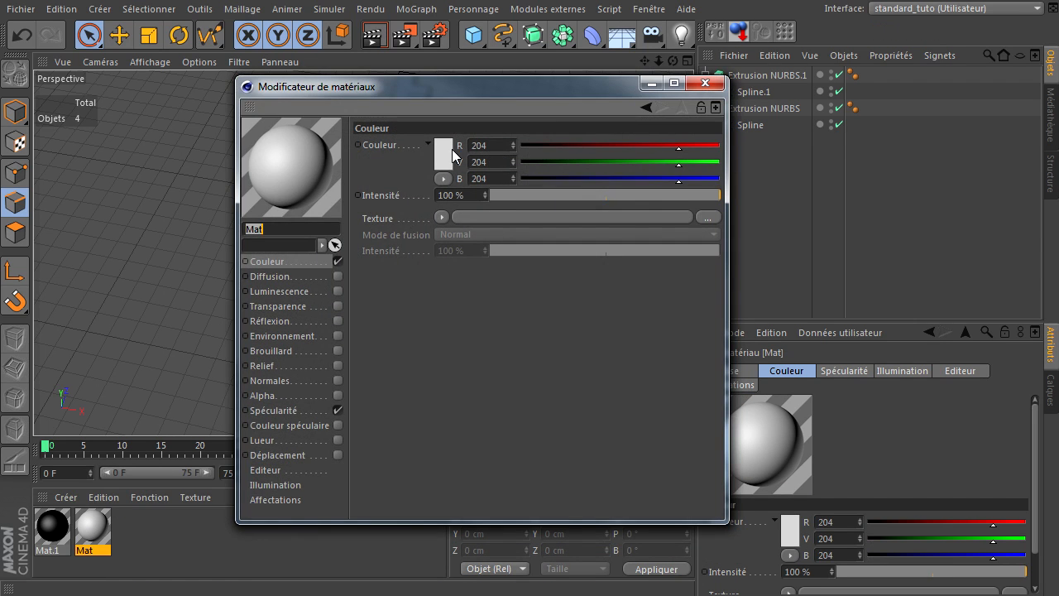
{"action": "left_click", "coordinate": [447, 153]}
{"action": "left_click", "coordinate": [432, 228]}
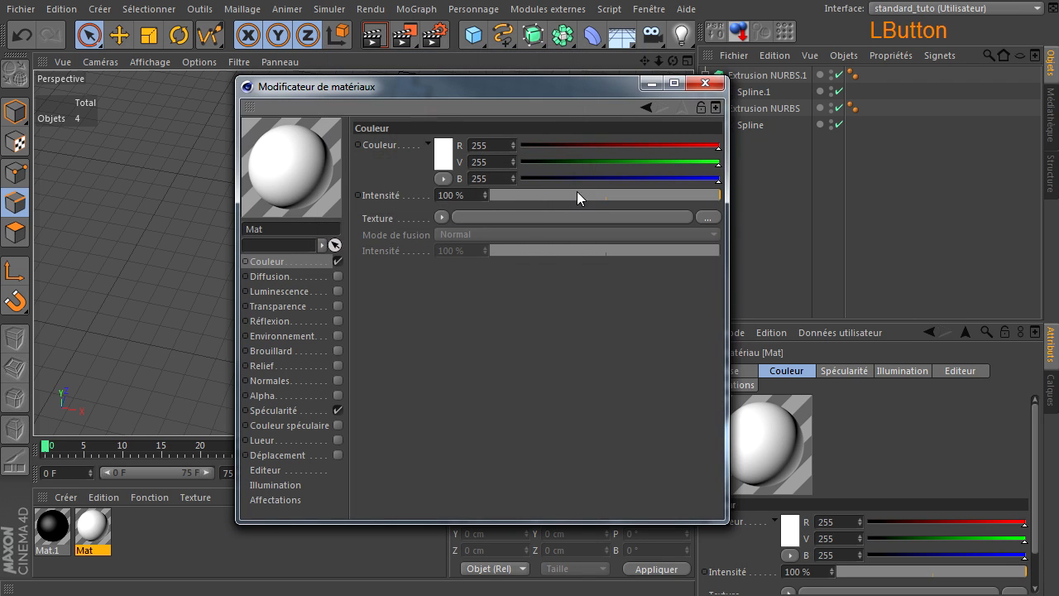
{"action": "left_click", "coordinate": [705, 83]}
- Apply the white material Mat to Extrusion NURBS.1 and the black material Mat.1 to the outer Extrusion NURBS
{"action": "left_click_drag", "start_coordinate": [650, 62], "coordinate": [237, 319]}
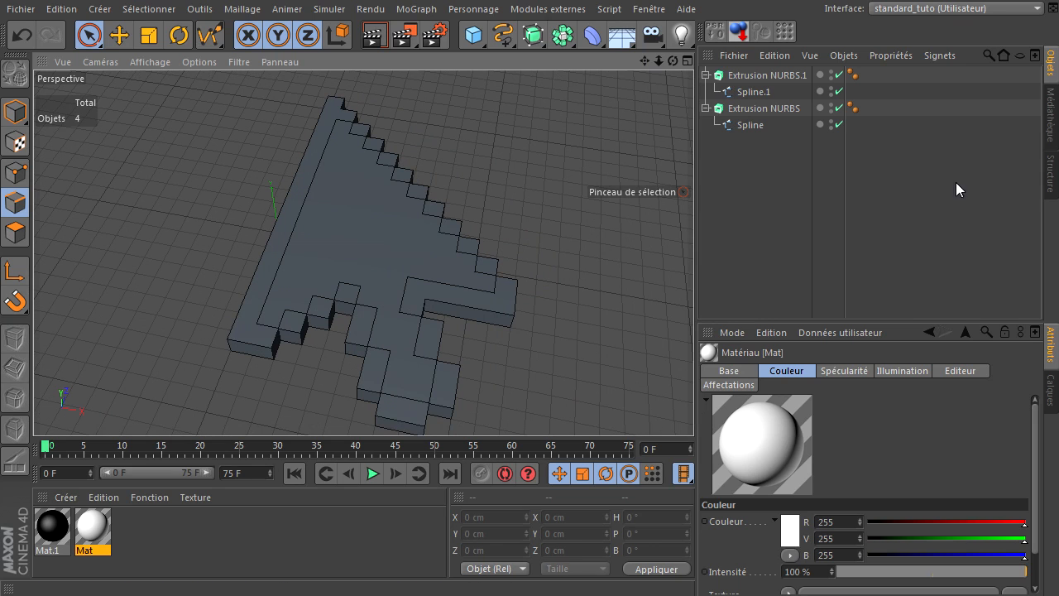
{"action": "left_click", "coordinate": [777, 74]}
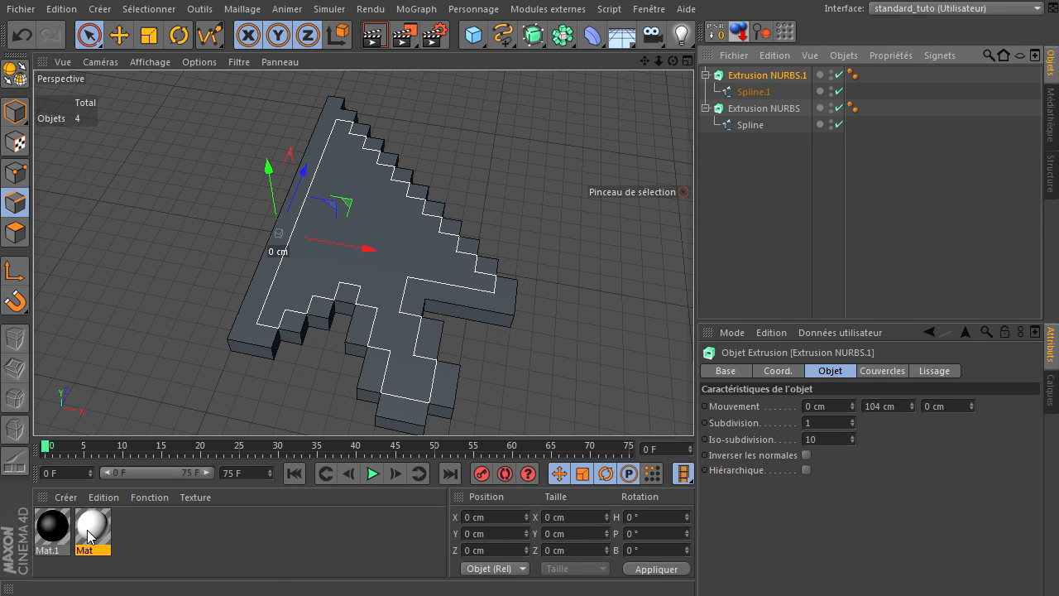
{"action": "left_click_drag", "start_coordinate": [742, 88], "coordinate": [751, 76]}
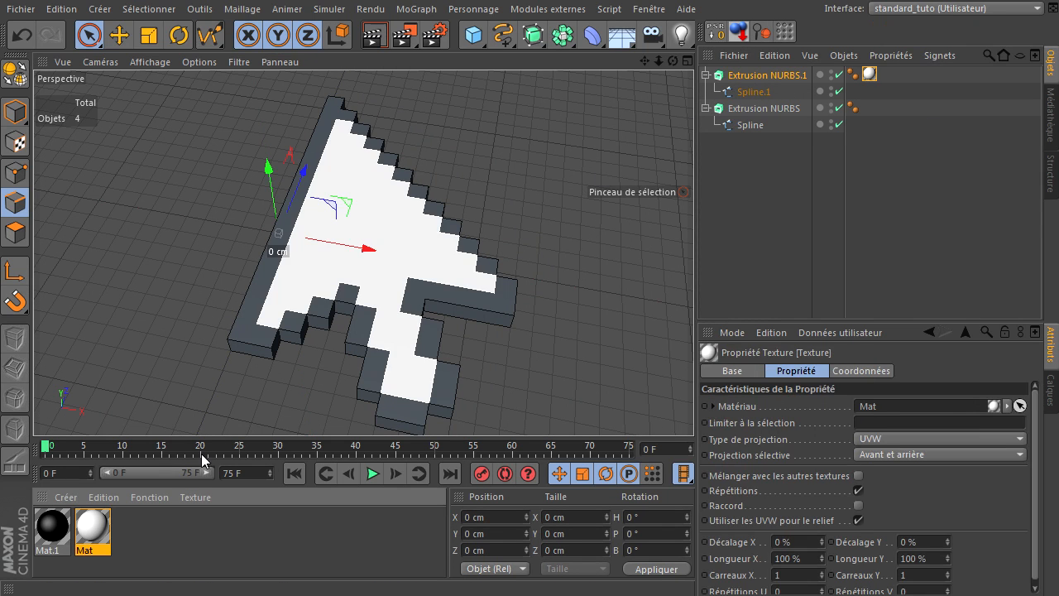
{"action": "left_click", "coordinate": [48, 529]}
{"action": "left_click_drag", "start_coordinate": [691, 195], "coordinate": [786, 108]}
{"action": "left_click", "coordinate": [746, 209]}
{"action": "left_click_drag", "start_coordinate": [673, 62], "coordinate": [693, 405]}
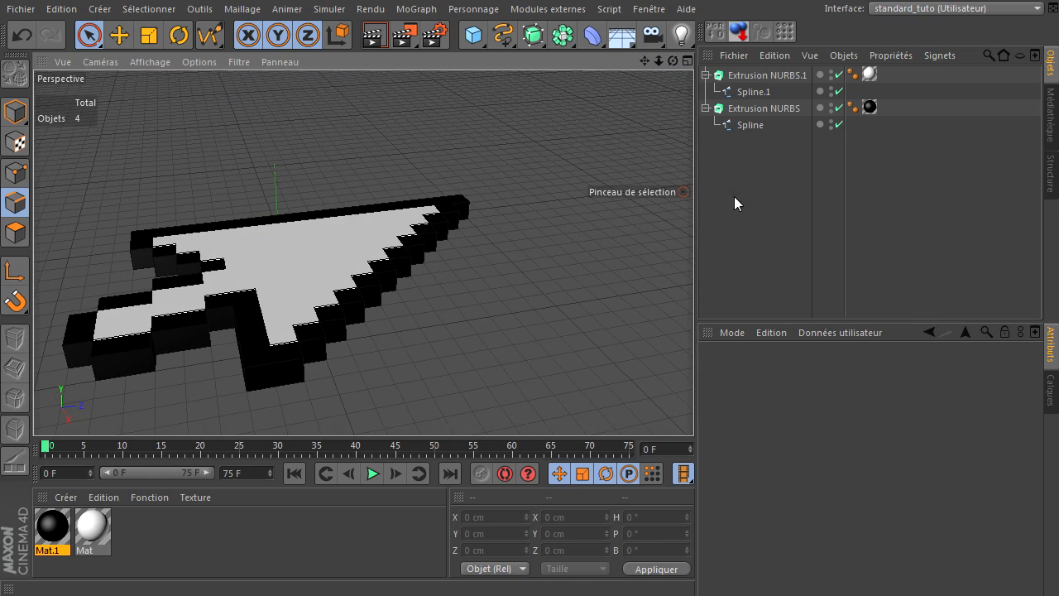
- Group both Extrusion NURBS objects under a null, rename it fleche 3d and deselect it
{"action": "left_click_drag", "start_coordinate": [644, 61], "coordinate": [693, 405]}
{"action": "left_click", "coordinate": [748, 76]}
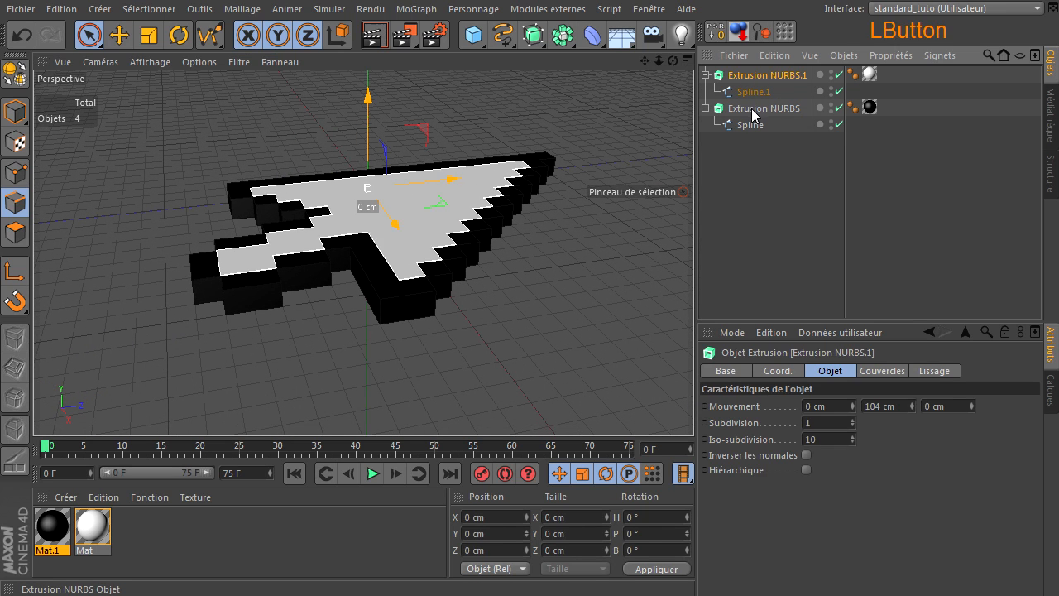
{"action": "left_click", "coordinate": [751, 111], "text": "ctrl"}
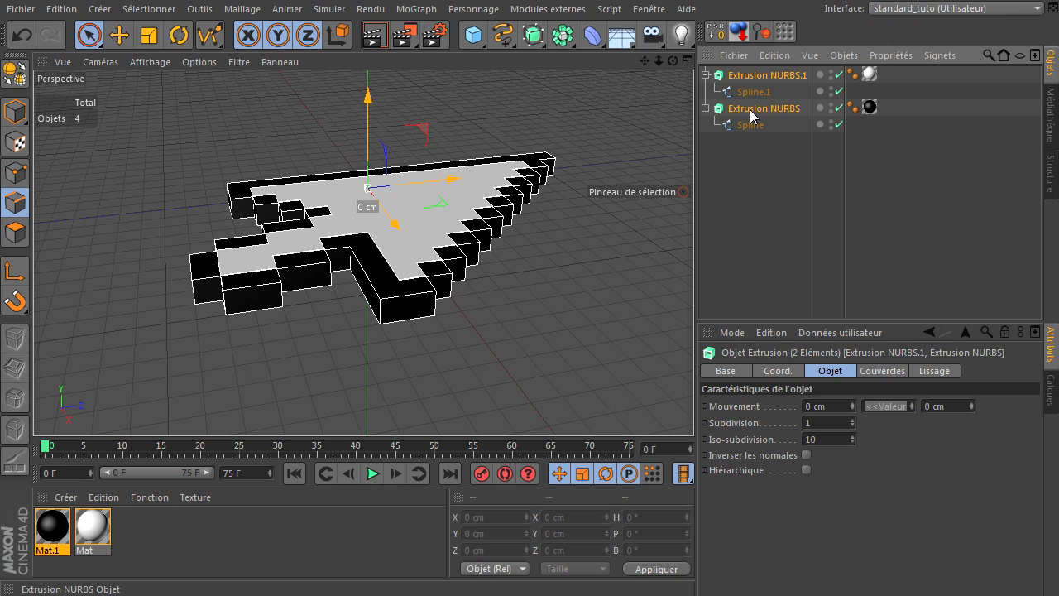
{"action": "key", "text": "alt+g"}
{"action": "double_click", "coordinate": [742, 75]}
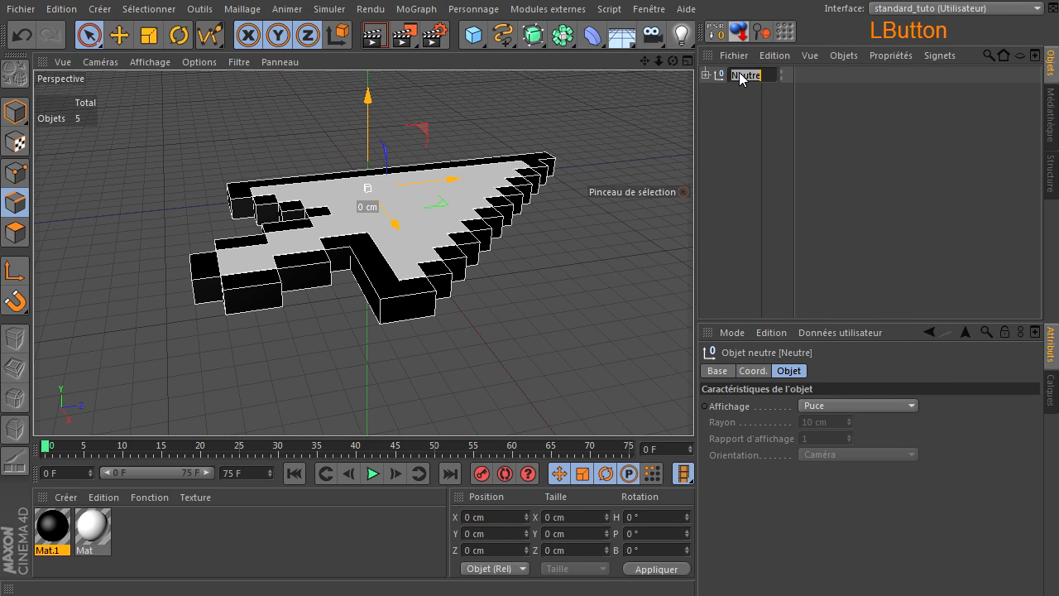
{"action": "type", "text": "flèche"}
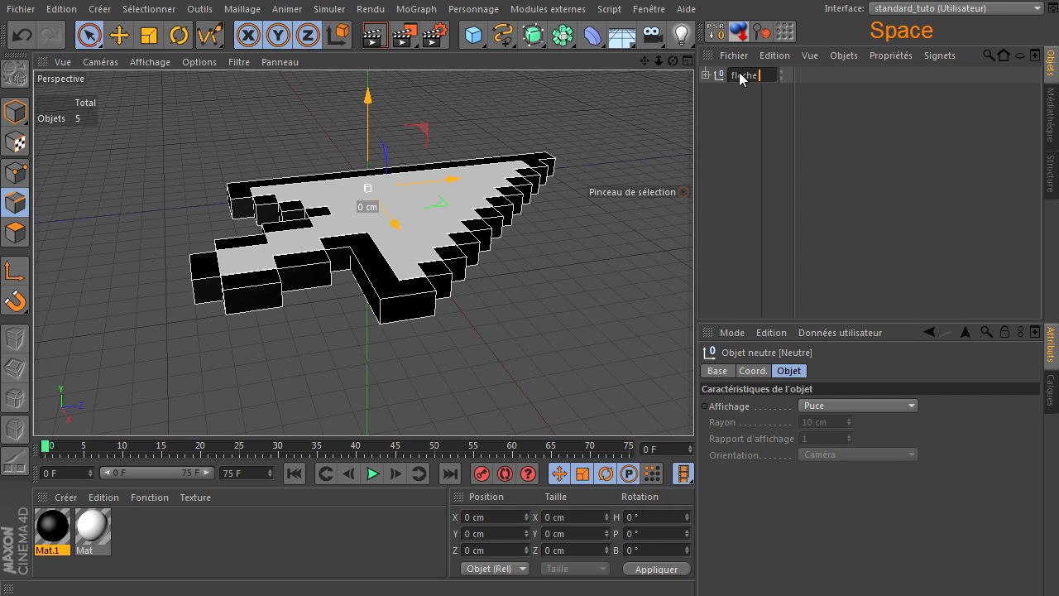
{"action": "type", "text": " 3d"}
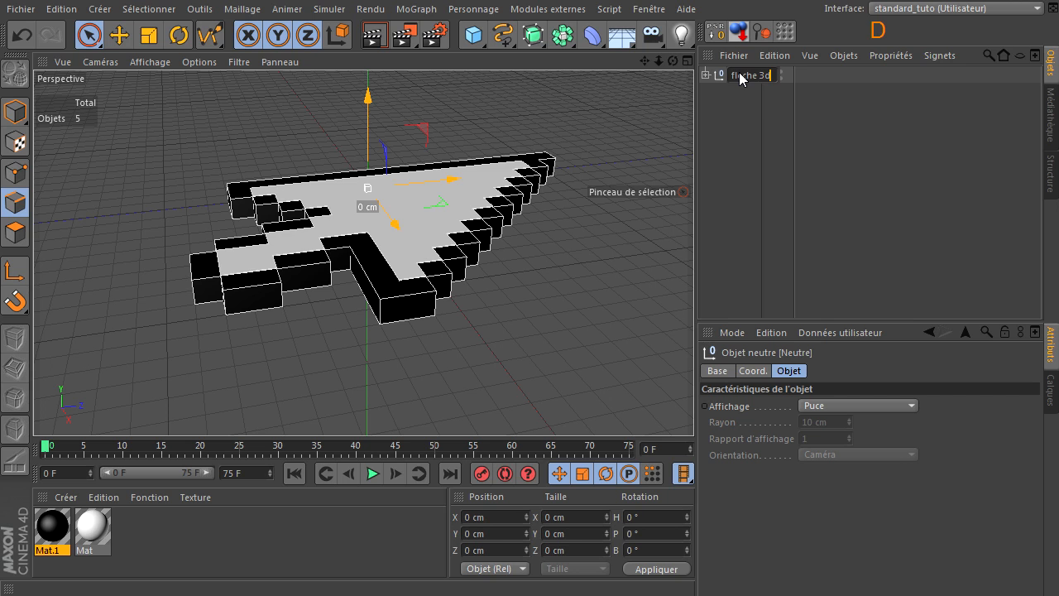
{"action": "key", "text": "Return"}
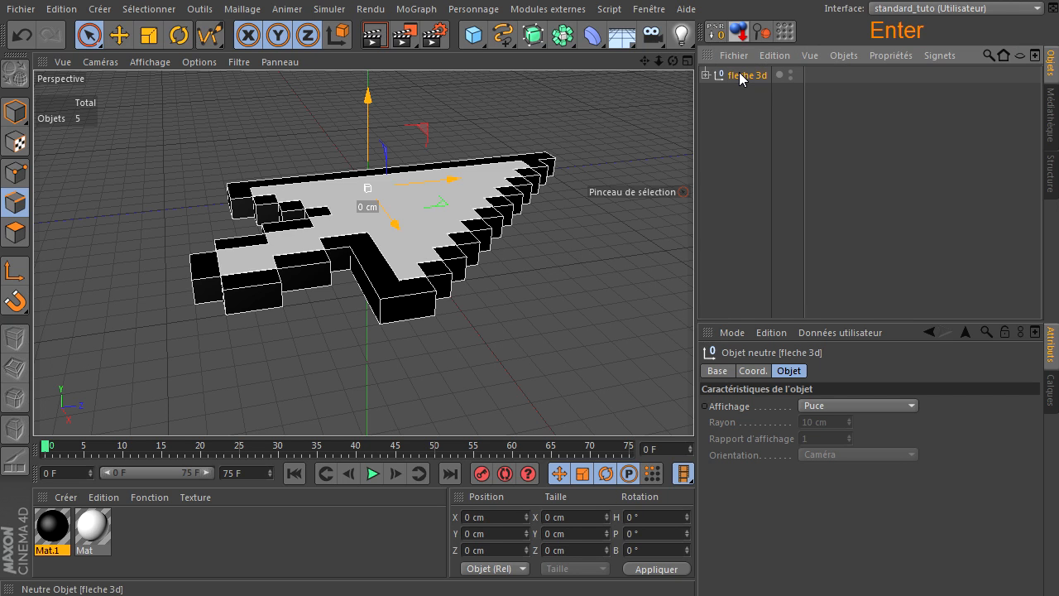
{"action": "left_click", "coordinate": [713, 166]}
{"action": "left_click_drag", "start_coordinate": [674, 63], "coordinate": [694, 405]}
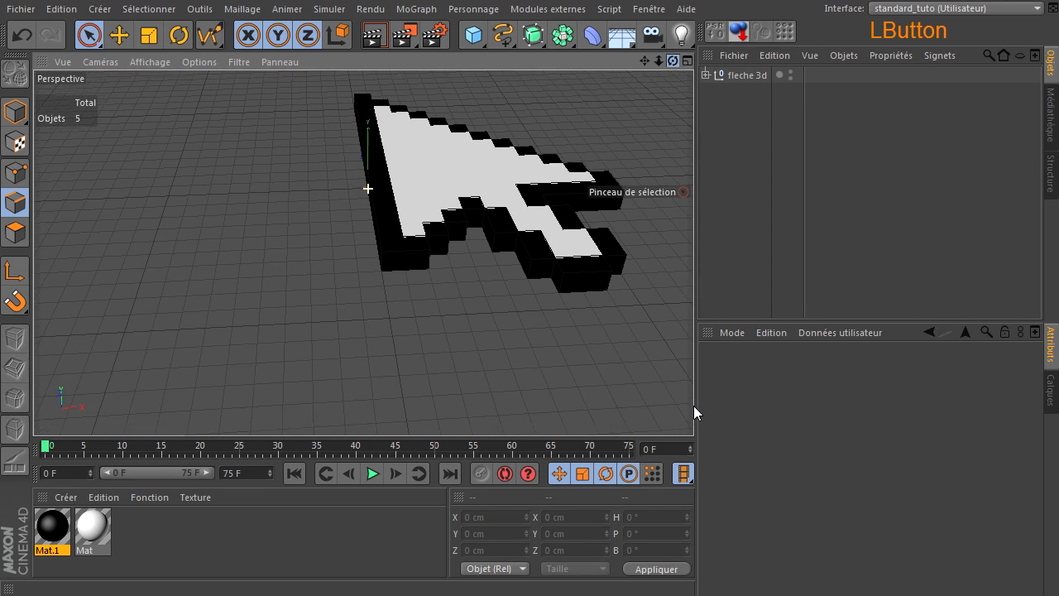
{"action": "mouse_move", "coordinate": [645, 61]}
{"action": "left_mouse_down"}
{"action": "mouse_move", "coordinate": [691, 409]}
{"action": "mouse_move", "coordinate": [643, 63]}
{"action": "left_mouse_up"}
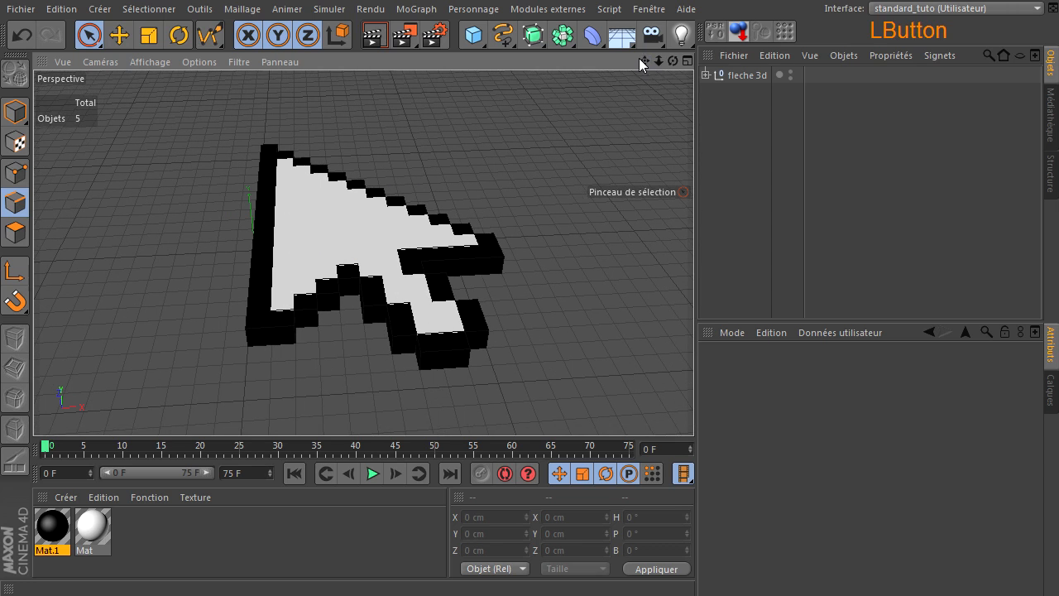
{"action": "left_click", "coordinate": [644, 62]}
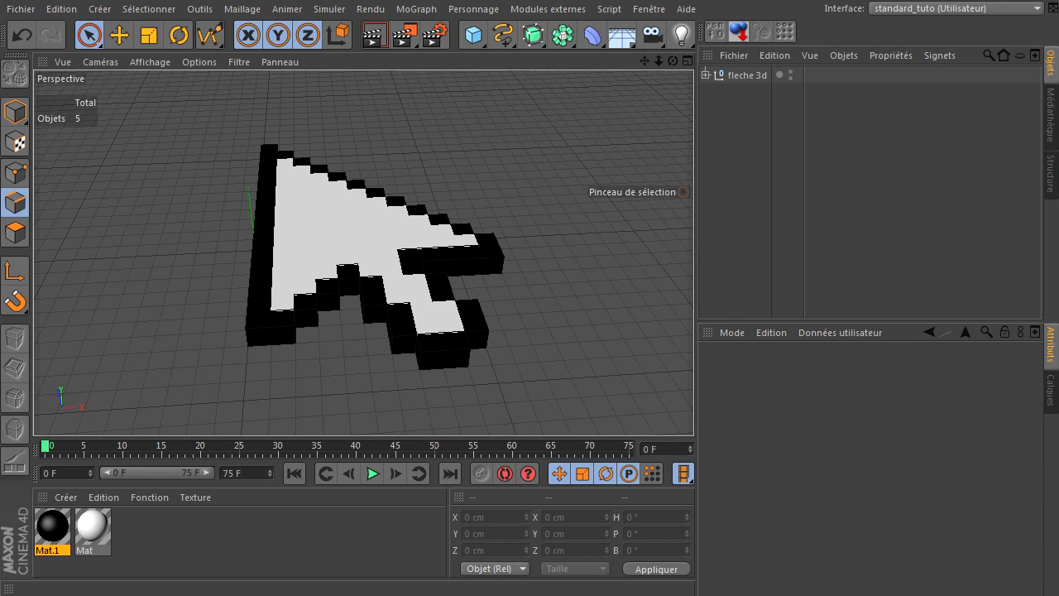
{"action": "key", "text": "e"}
{"action": "key", "text": "Down"}
{"action": "key", "text": "Return"}
{"action": "left_click", "coordinate": [364, 252]}
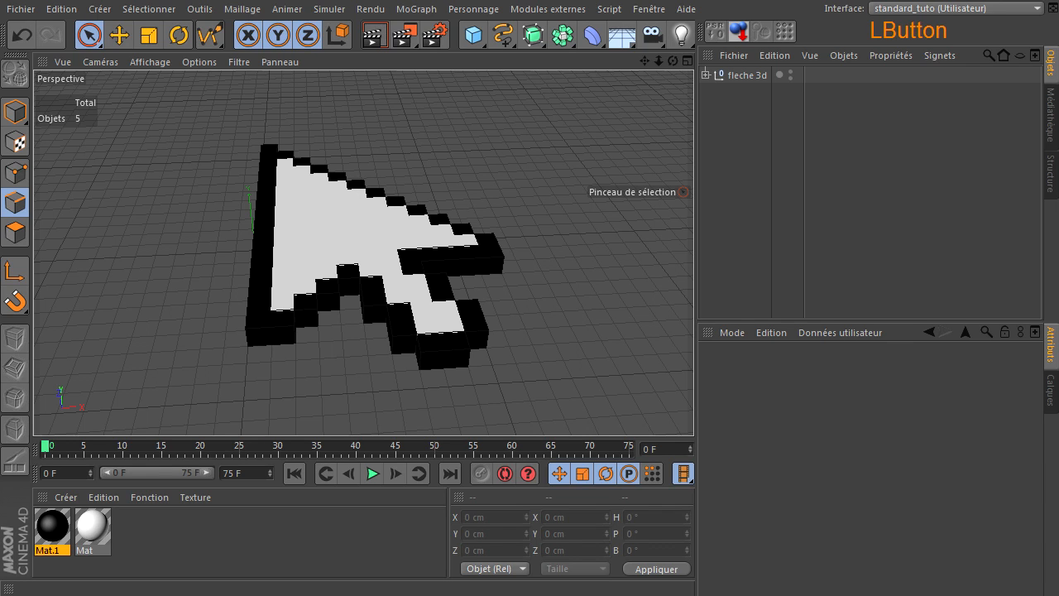
- Switch to the Chrome browser and look through the Google Images results for space invaders for other pixel-art shapes
{"action": "left_click_drag", "start_coordinate": [1058, 38], "coordinate": [470, 58]}
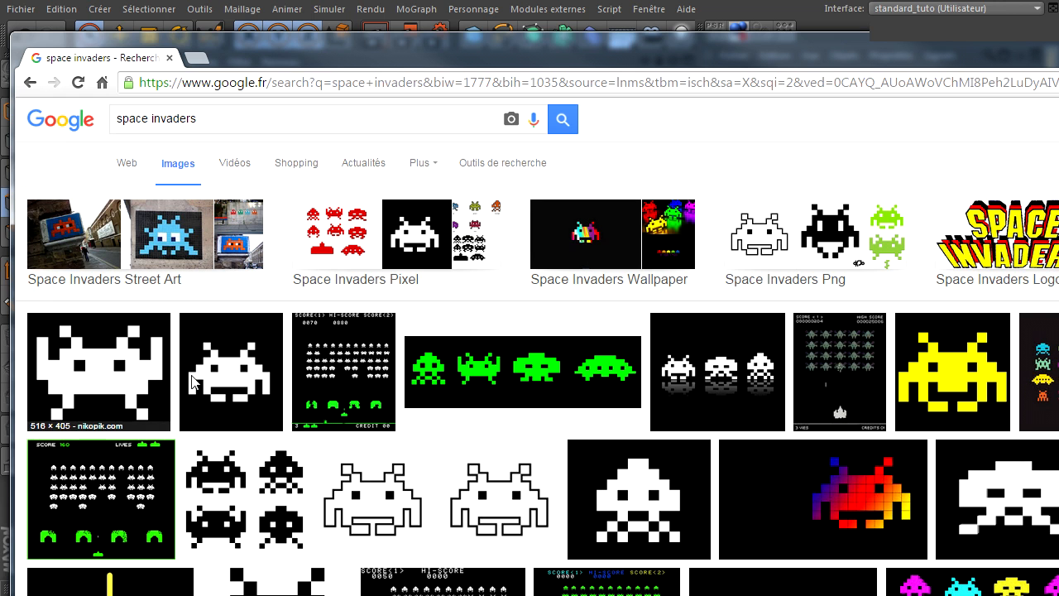
{"action": "scroll", "coordinate": [231, 383], "scroll_direction": "down", "scroll_amount": 2}
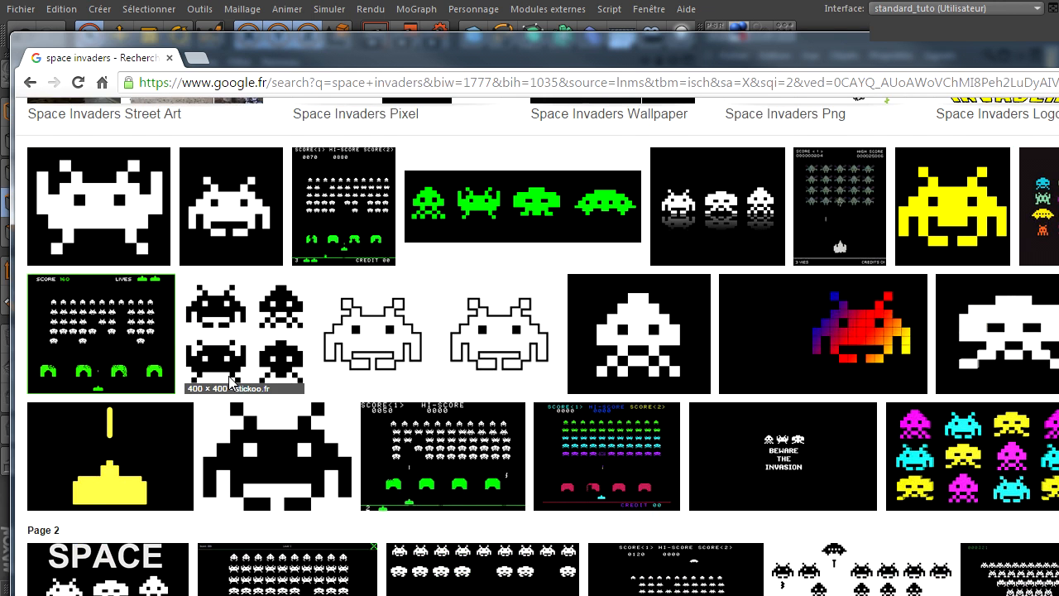
{"action": "scroll", "coordinate": [231, 382], "scroll_direction": "down", "scroll_amount": 4}
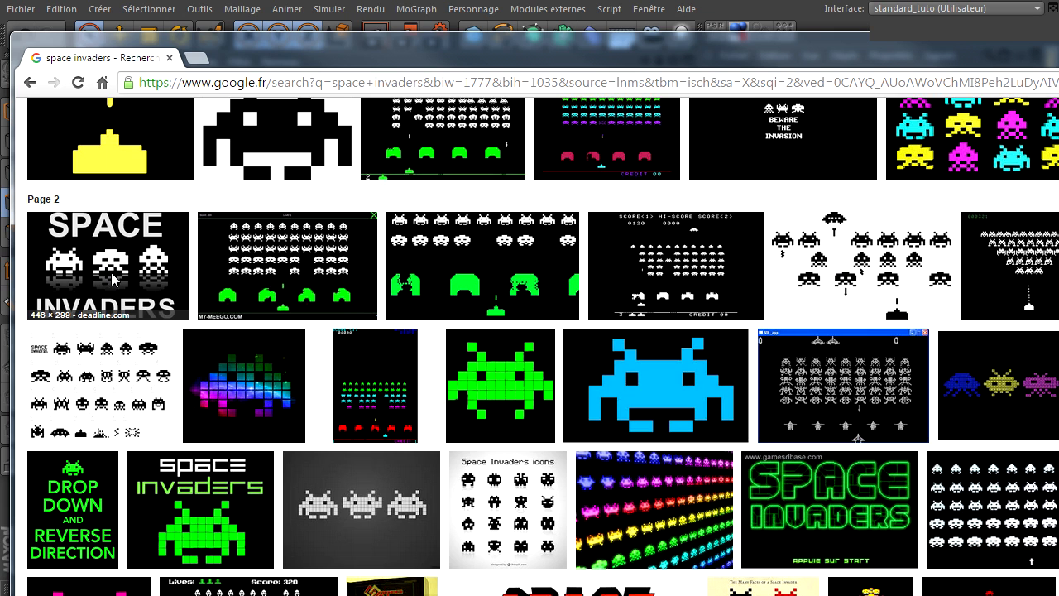
{"action": "scroll", "coordinate": [205, 310], "scroll_direction": "down", "scroll_amount": 4}
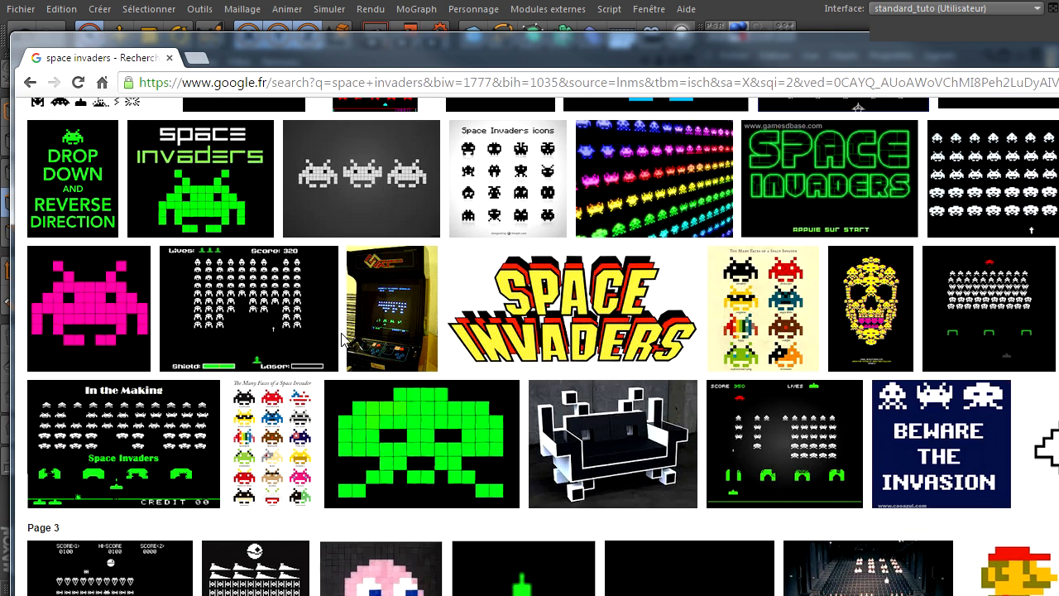
{"action": "scroll", "coordinate": [342, 339], "scroll_direction": "down", "scroll_amount": 2}
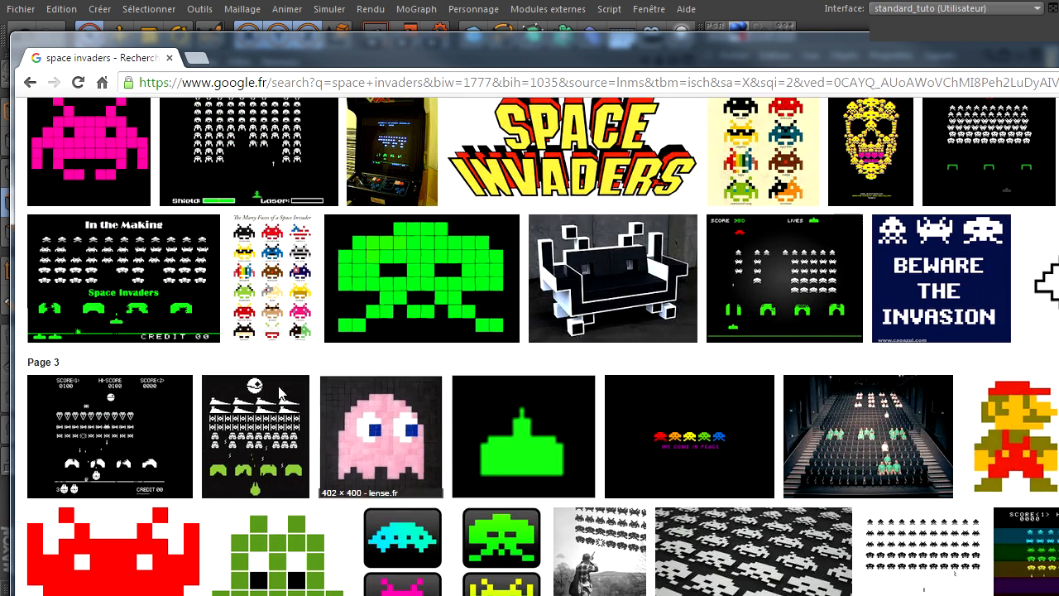
{"action": "scroll", "coordinate": [279, 353], "scroll_direction": "down", "scroll_amount": 4}
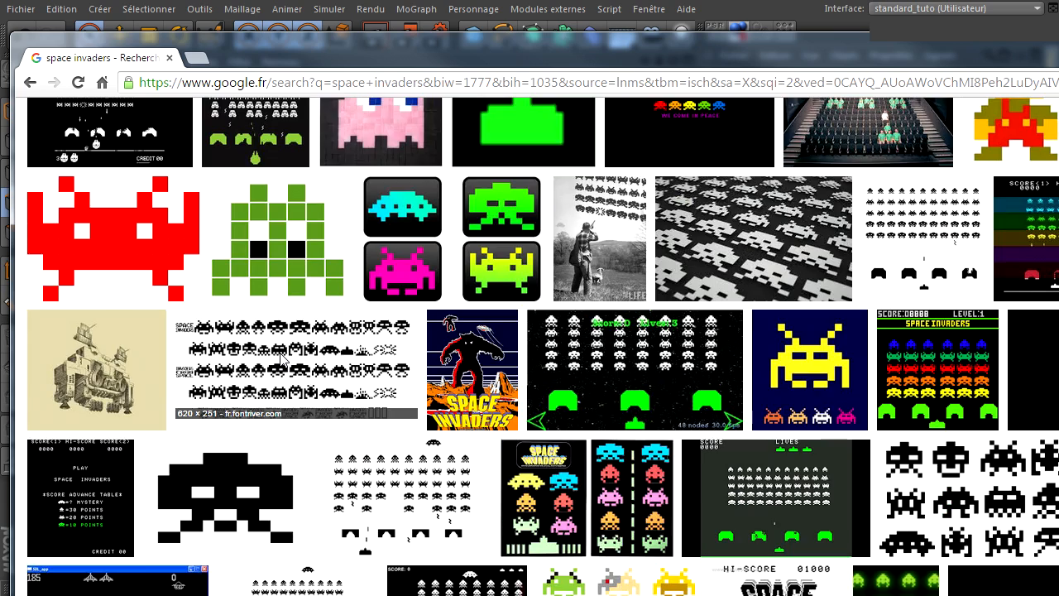
{"action": "scroll", "coordinate": [281, 356], "scroll_direction": "down", "scroll_amount": 7}
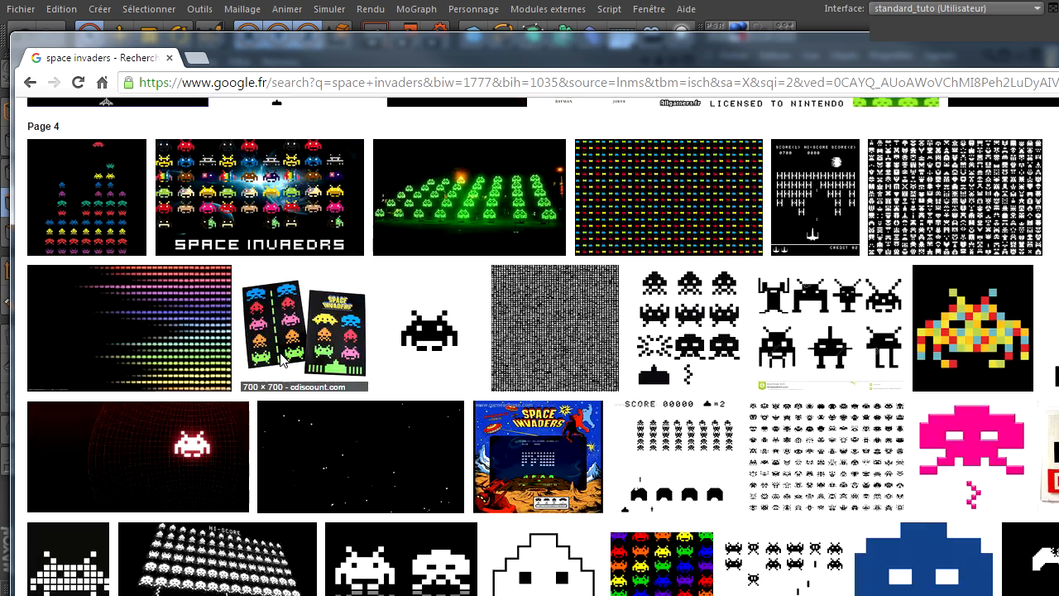
{"action": "scroll", "coordinate": [281, 356], "scroll_direction": "down", "scroll_amount": 2}
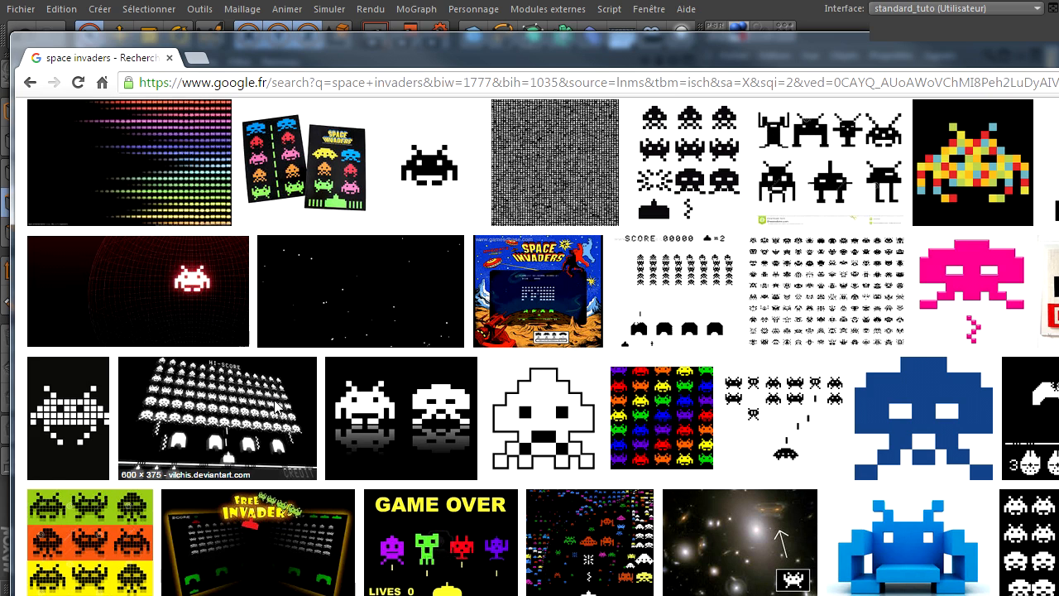
{"action": "scroll", "coordinate": [275, 405], "scroll_direction": "up", "scroll_amount": 15}
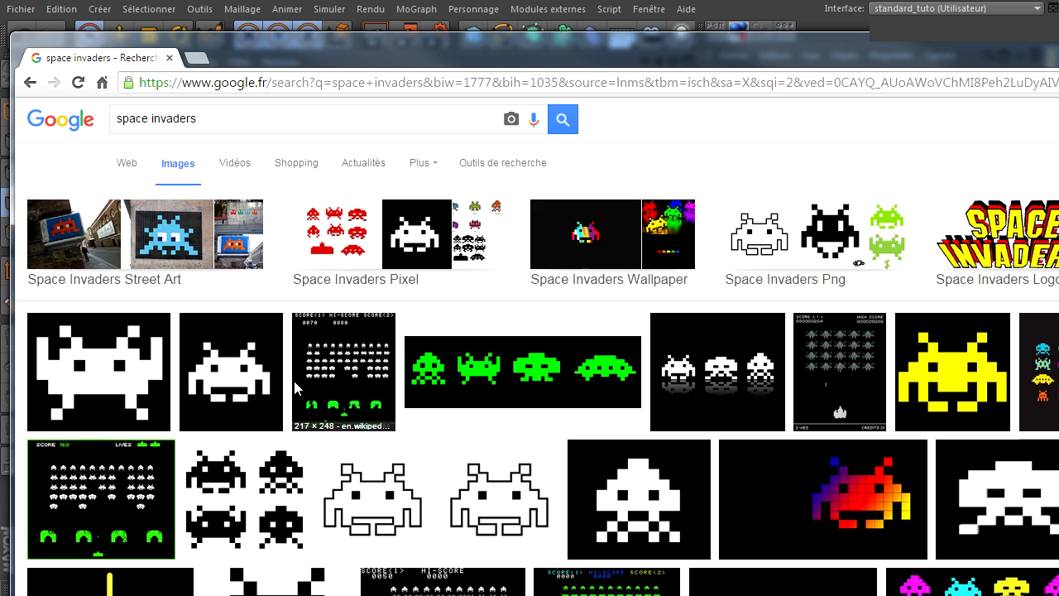
- Examine more space invaders image results for pixel-art characters suited to the same extrusion technique
{"action": "scroll", "coordinate": [399, 421], "scroll_direction": "down", "scroll_amount": 1}
{"action": "scroll", "coordinate": [399, 420], "scroll_direction": "up", "scroll_amount": 1}
{"action": "left_click", "coordinate": [620, 28]}
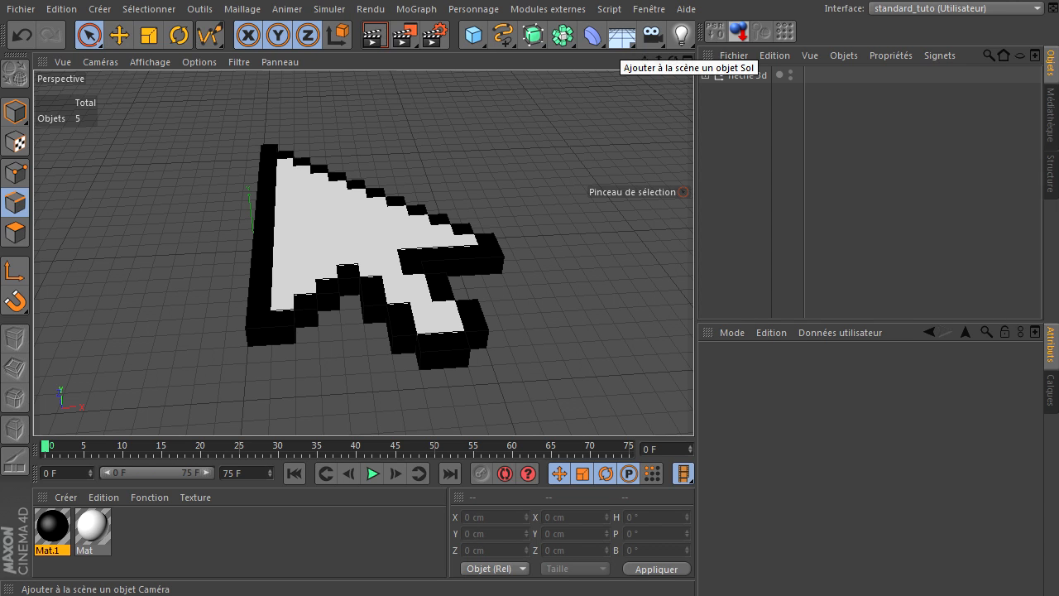
{"action": "left_click_drag", "start_coordinate": [1058, 157], "coordinate": [810, 105]}
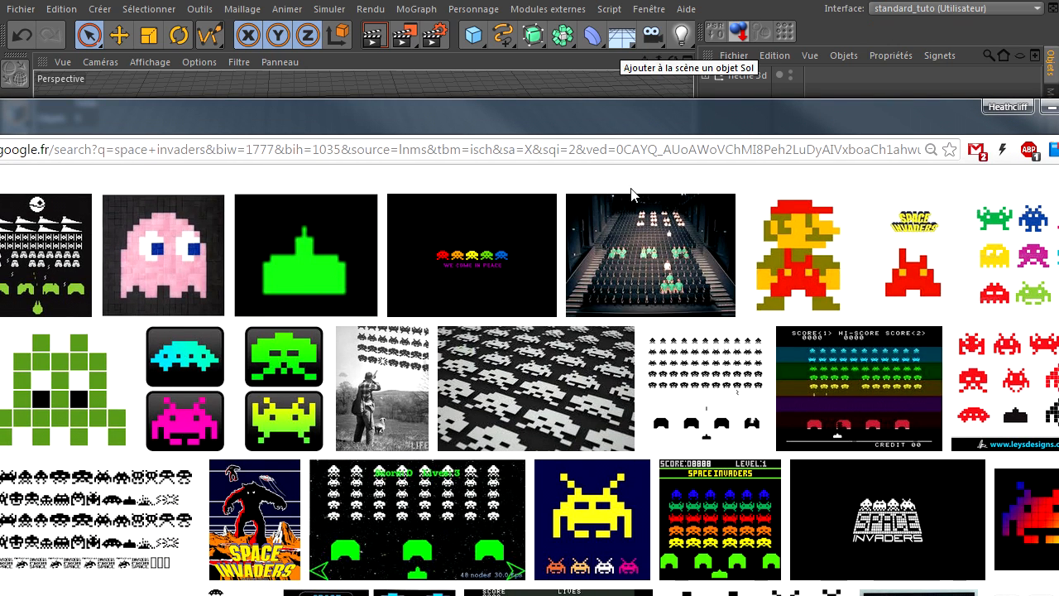
{"action": "left_click_drag", "start_coordinate": [643, 122], "coordinate": [533, 57]}
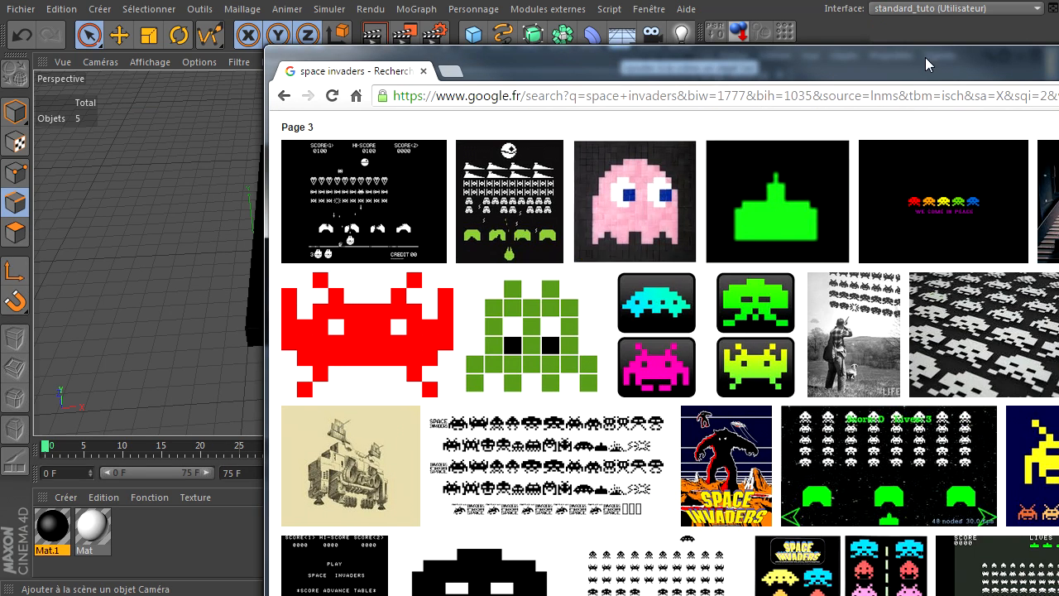
{"action": "left_click", "coordinate": [622, 43]}
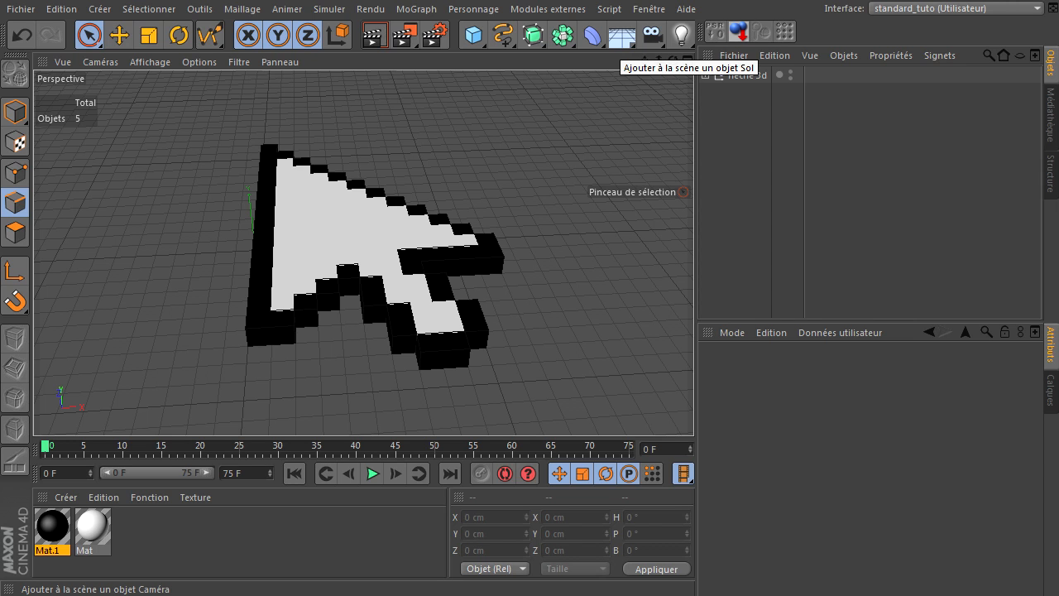
{"action": "left_click_drag", "start_coordinate": [1058, 177], "coordinate": [993, 123]}
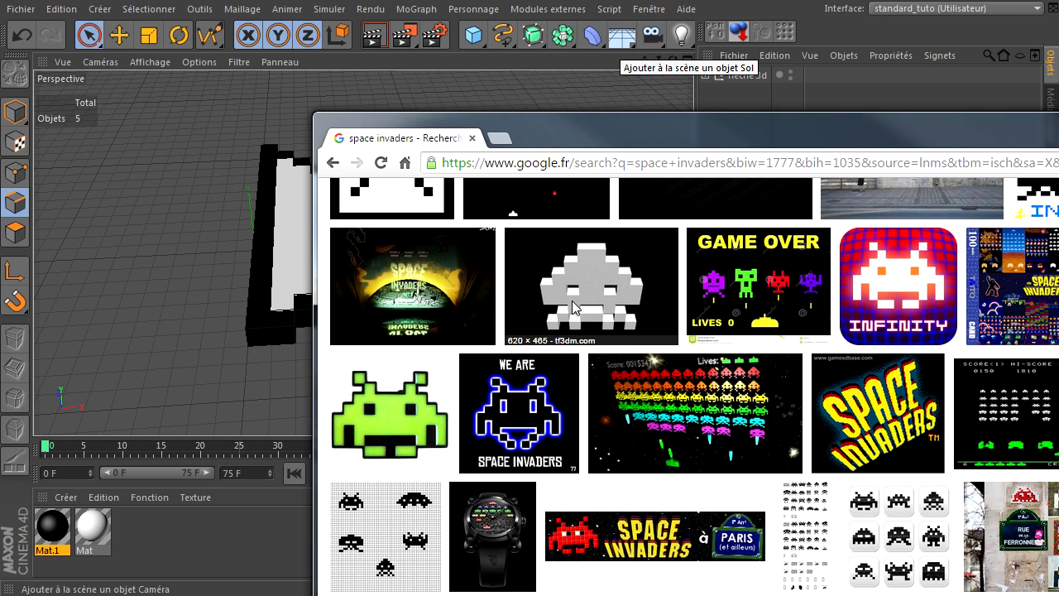
{"action": "left_click_drag", "start_coordinate": [806, 145], "coordinate": [871, 139]}
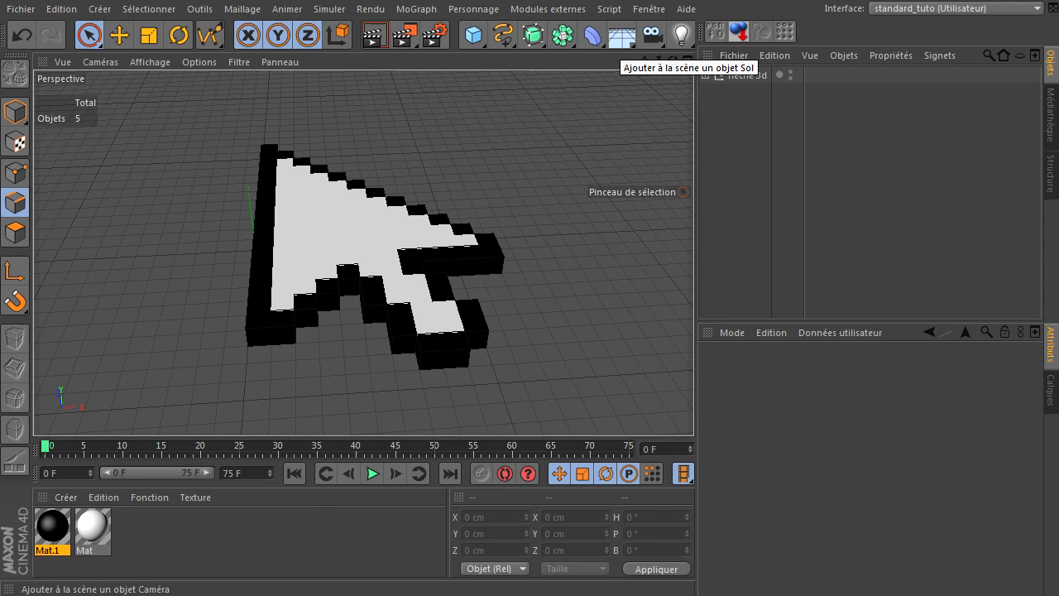
- Examine the 3D space invaders renderings and objects on results pages 7 to 10, and return to Cinema 4D
{"action": "left_click_drag", "start_coordinate": [1058, 50], "coordinate": [703, 47]}
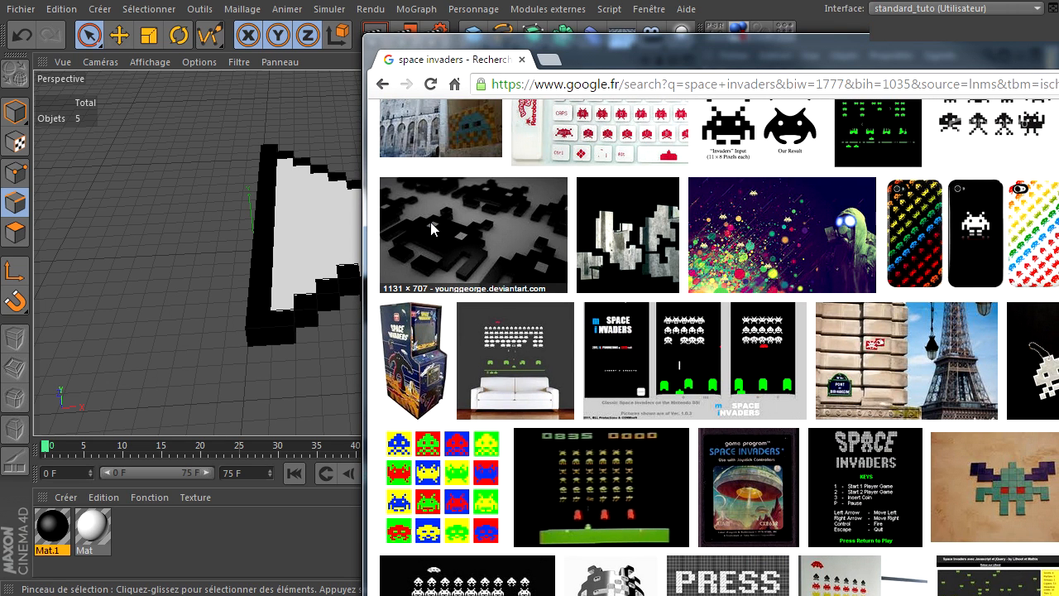
{"action": "scroll", "coordinate": [895, 387], "scroll_direction": "down", "scroll_amount": 2}
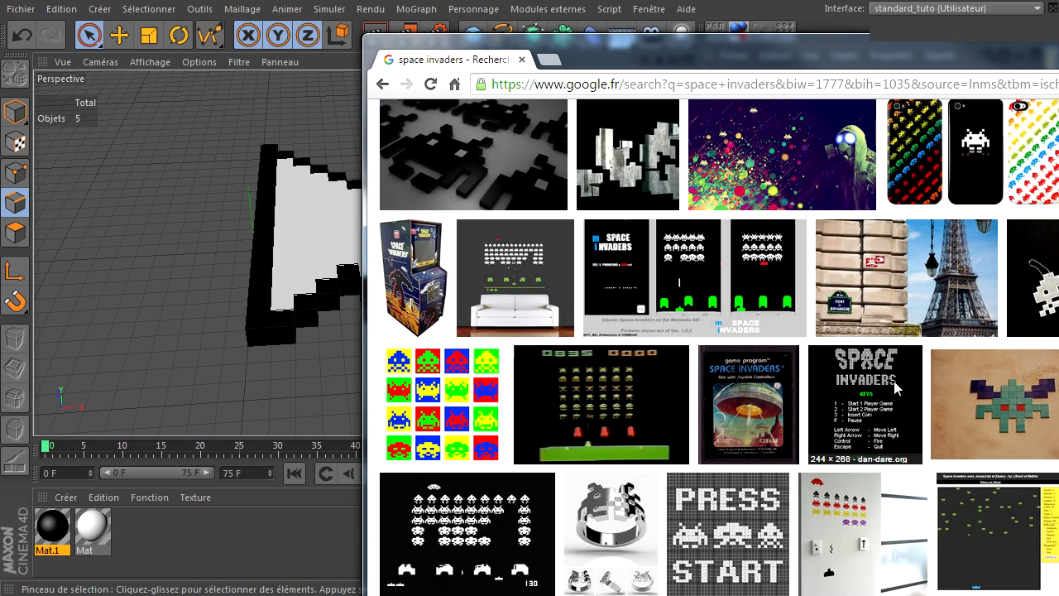
{"action": "scroll", "coordinate": [895, 387], "scroll_direction": "up", "scroll_amount": 4}
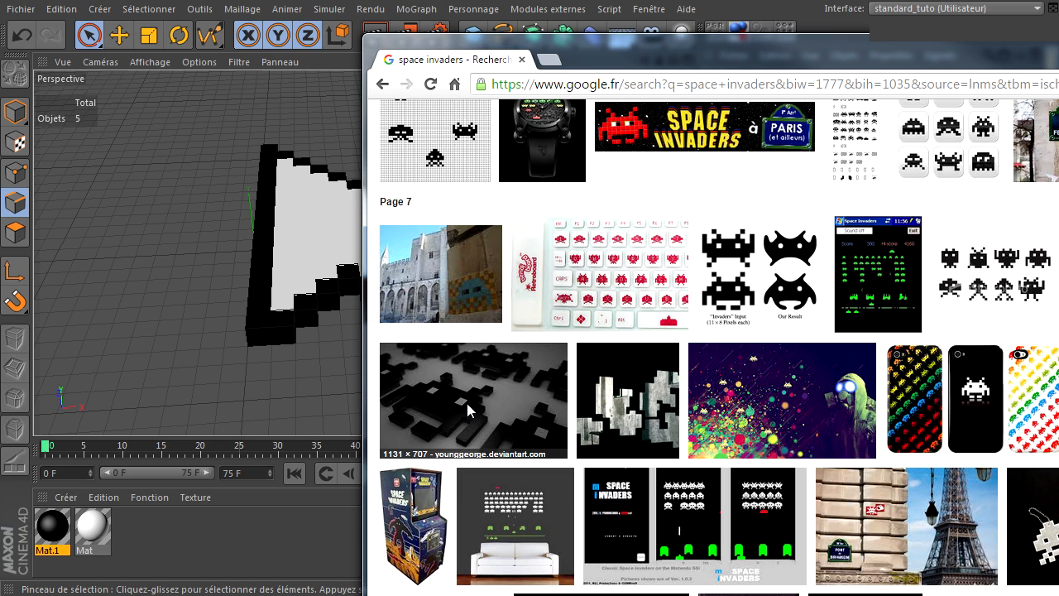
{"action": "scroll", "coordinate": [467, 402], "scroll_direction": "down", "scroll_amount": 2}
{"action": "scroll", "coordinate": [469, 411], "scroll_direction": "down", "scroll_amount": 6}
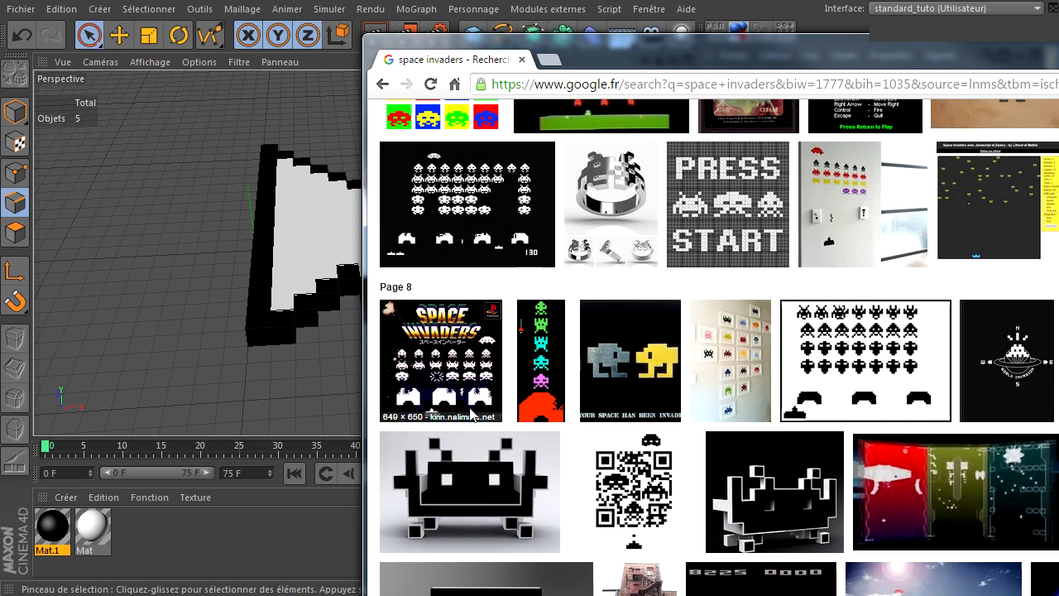
{"action": "scroll", "coordinate": [469, 407], "scroll_direction": "down", "scroll_amount": 3}
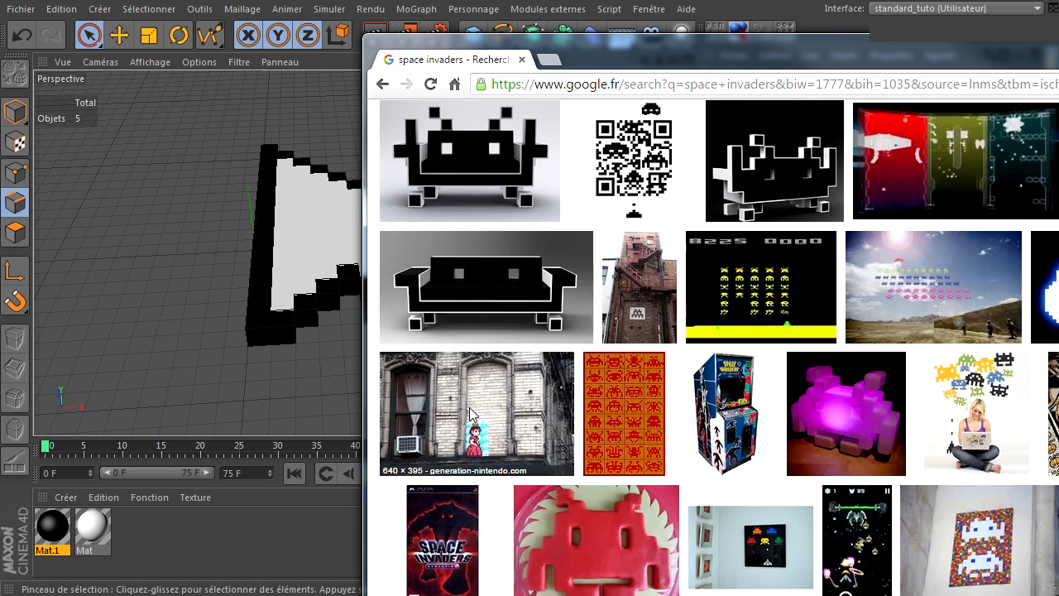
{"action": "scroll", "coordinate": [469, 411], "scroll_direction": "down", "scroll_amount": 4}
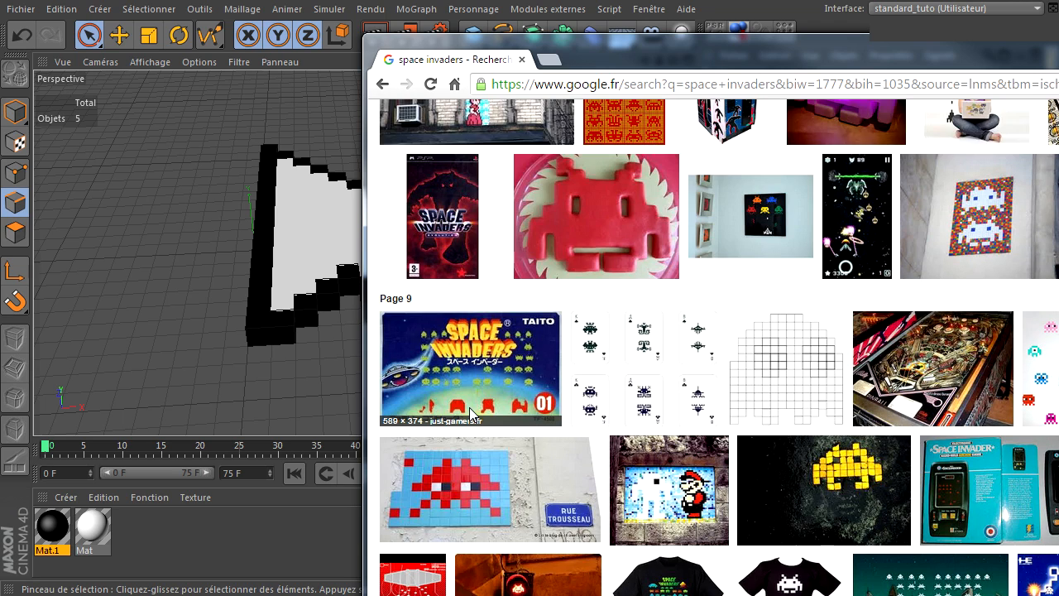
{"action": "scroll", "coordinate": [469, 411], "scroll_direction": "down", "scroll_amount": 3}
{"action": "scroll", "coordinate": [469, 409], "scroll_direction": "down", "scroll_amount": 3}
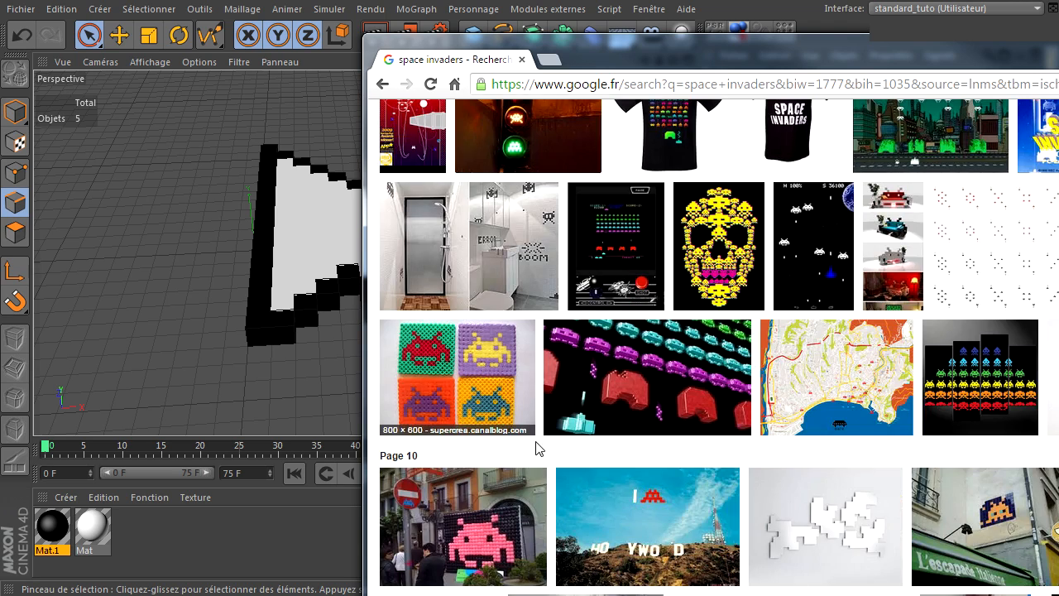
{"action": "scroll", "coordinate": [613, 419], "scroll_direction": "down", "scroll_amount": 5}
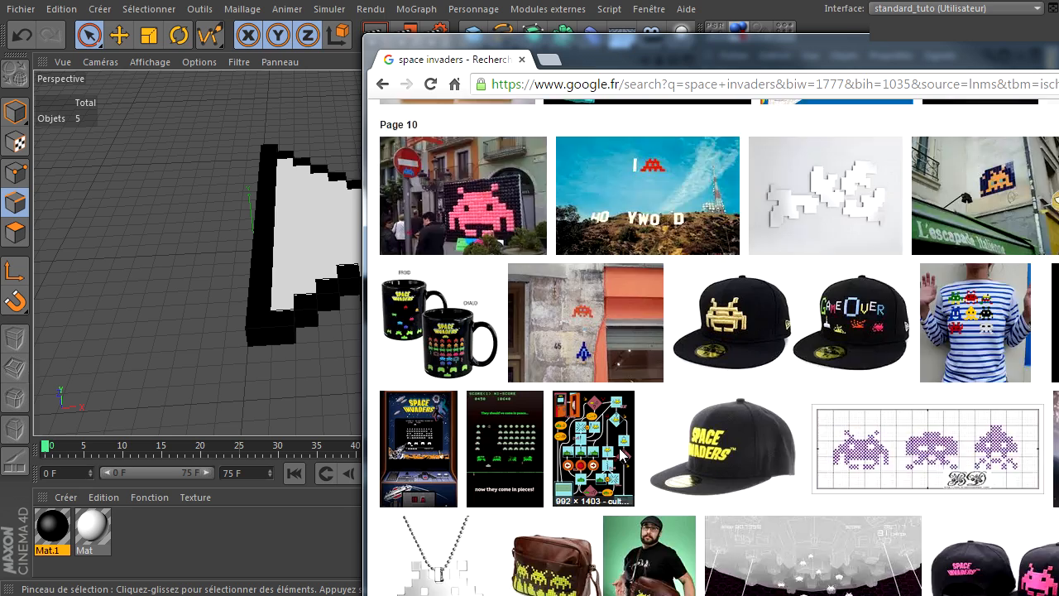
{"action": "scroll", "coordinate": [620, 454], "scroll_direction": "up", "scroll_amount": 12}
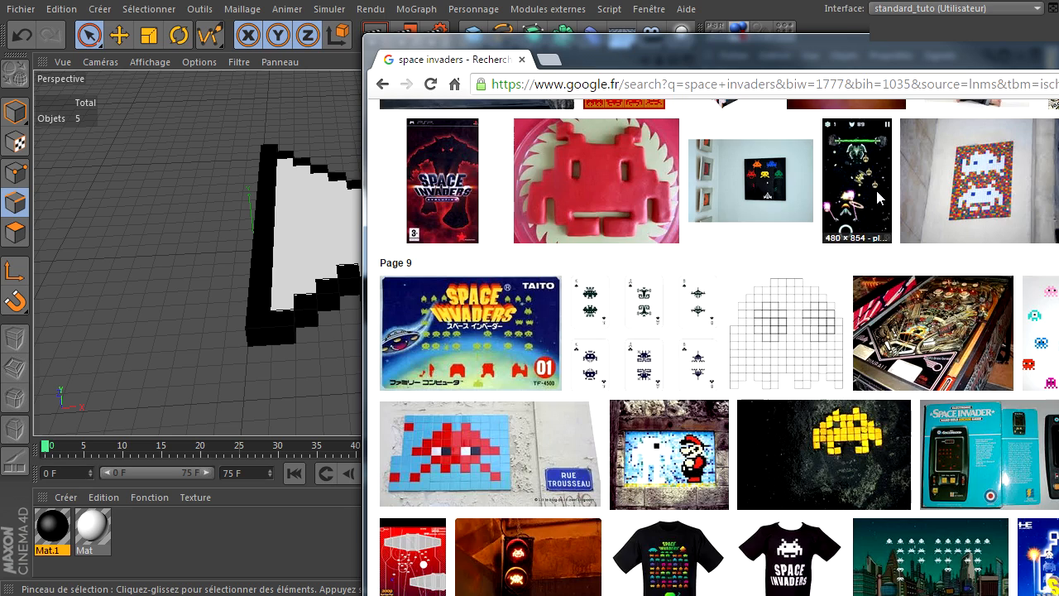
{"action": "left_click", "coordinate": [897, 62]}
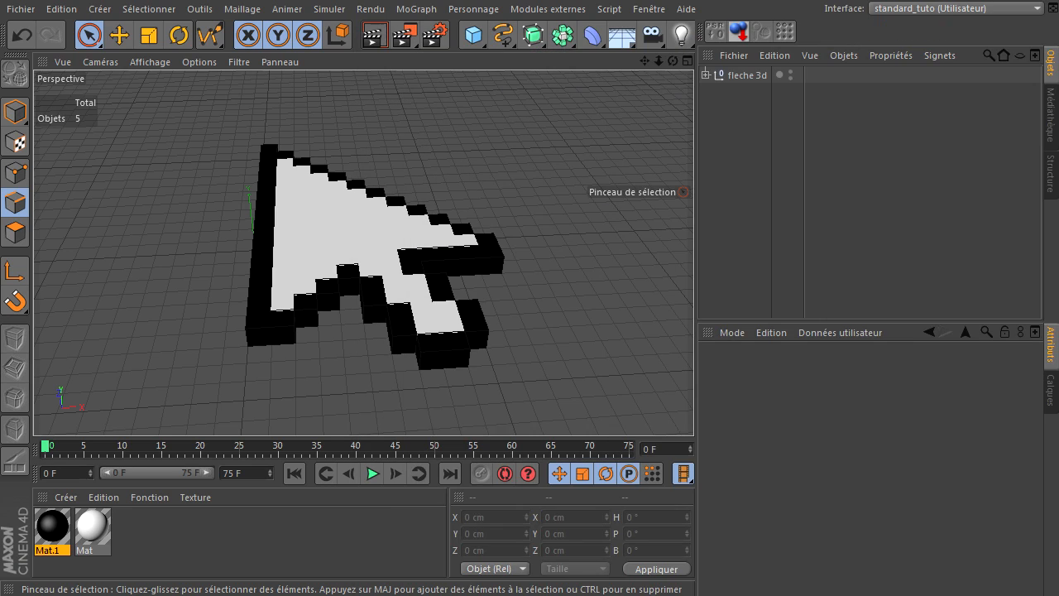
- Review the finished cursor in the perspective and top views, along with the snapping options, spline types and view filters
{"action": "left_click_drag", "start_coordinate": [674, 61], "coordinate": [686, 388]}
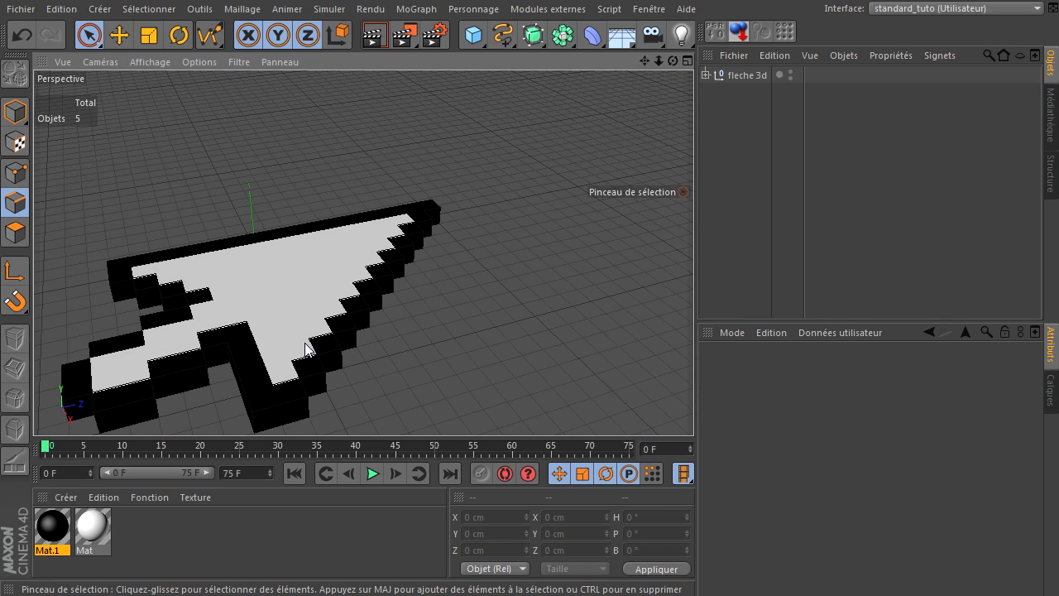
{"action": "left_click_drag", "start_coordinate": [657, 60], "coordinate": [693, 406]}
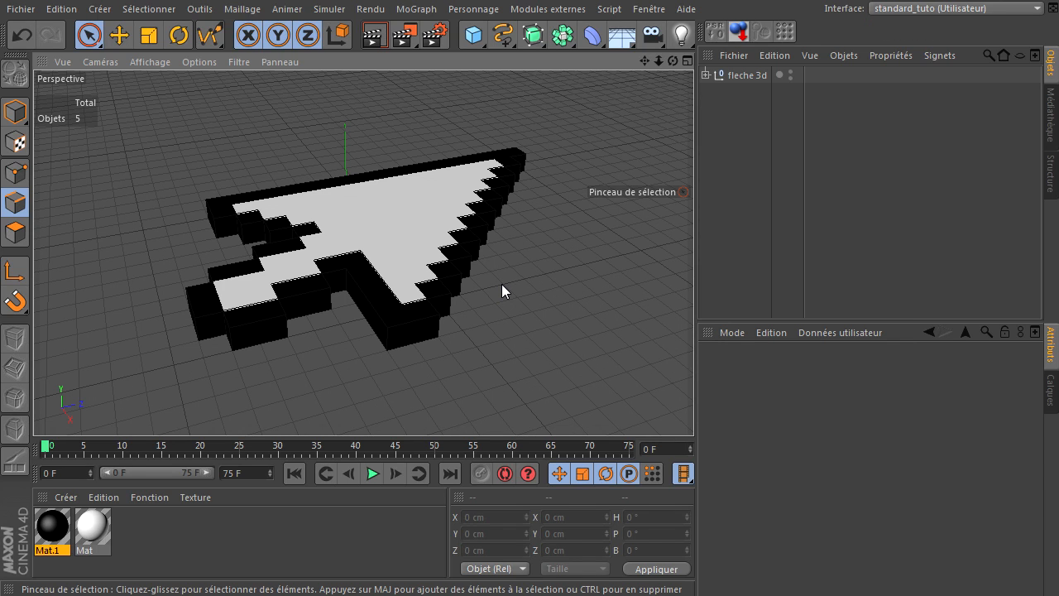
{"action": "middle_click", "coordinate": [253, 260]}
{"action": "middle_click", "coordinate": [492, 185]}
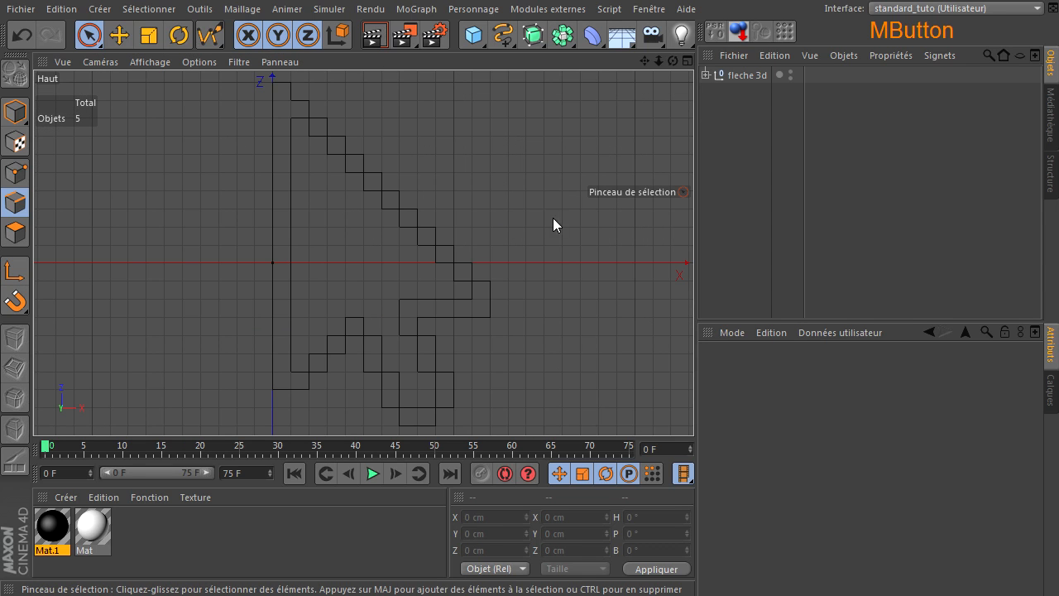
{"action": "scroll", "coordinate": [355, 281], "scroll_direction": "down", "scroll_amount": 3}
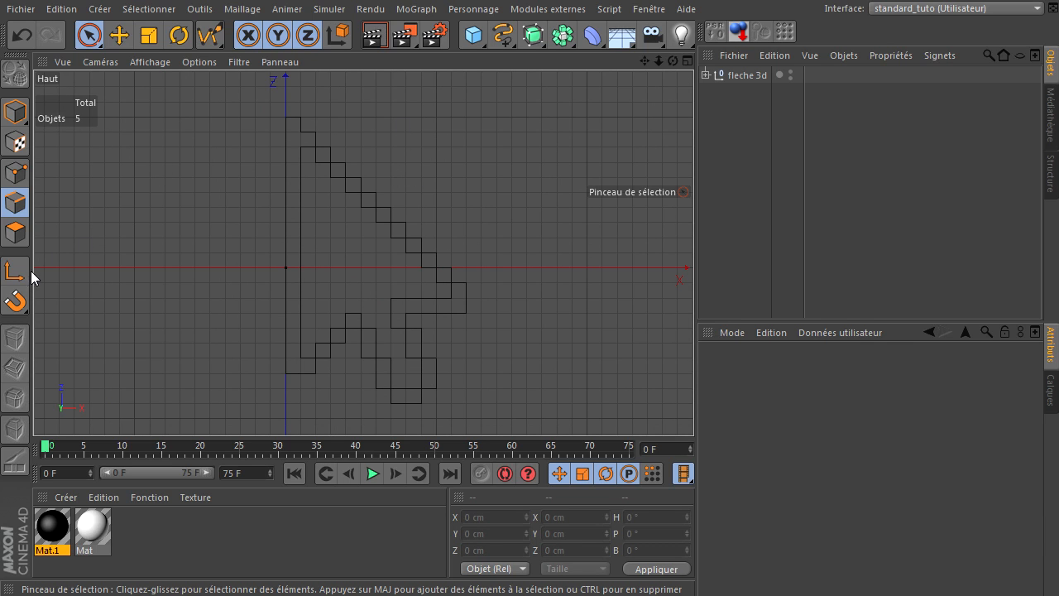
{"action": "left_click", "coordinate": [15, 301]}
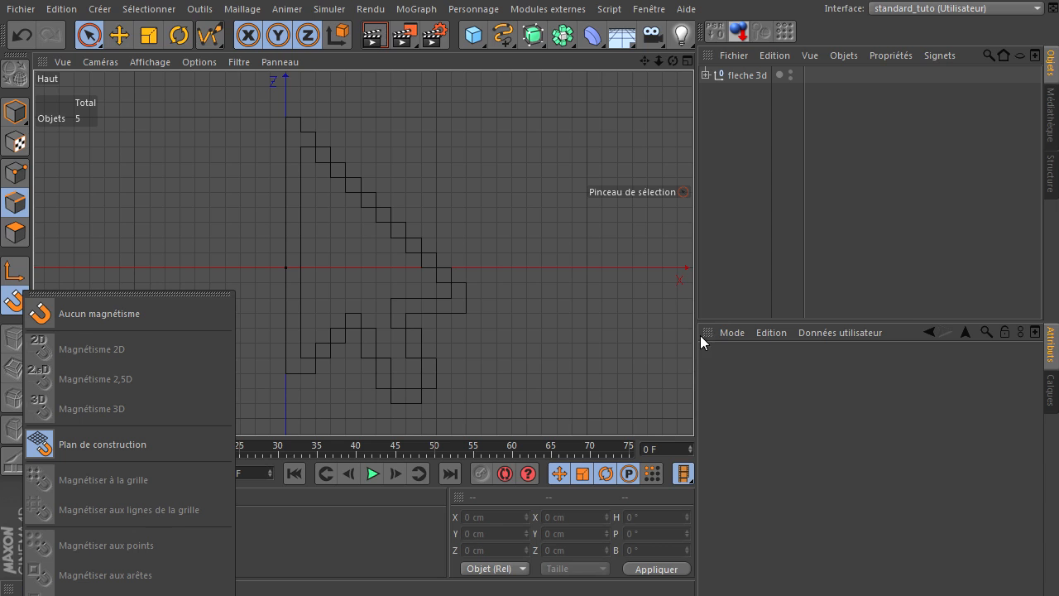
{"action": "left_click", "coordinate": [753, 272]}
{"action": "scroll", "coordinate": [307, 286], "scroll_direction": "up", "scroll_amount": 5}
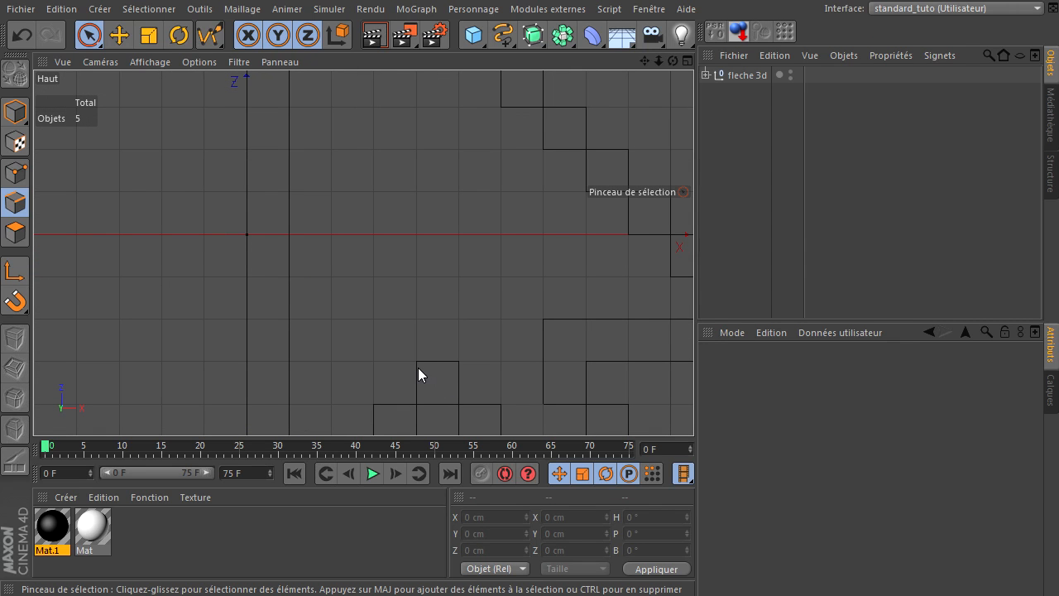
{"action": "scroll", "coordinate": [465, 277], "scroll_direction": "down", "scroll_amount": 4}
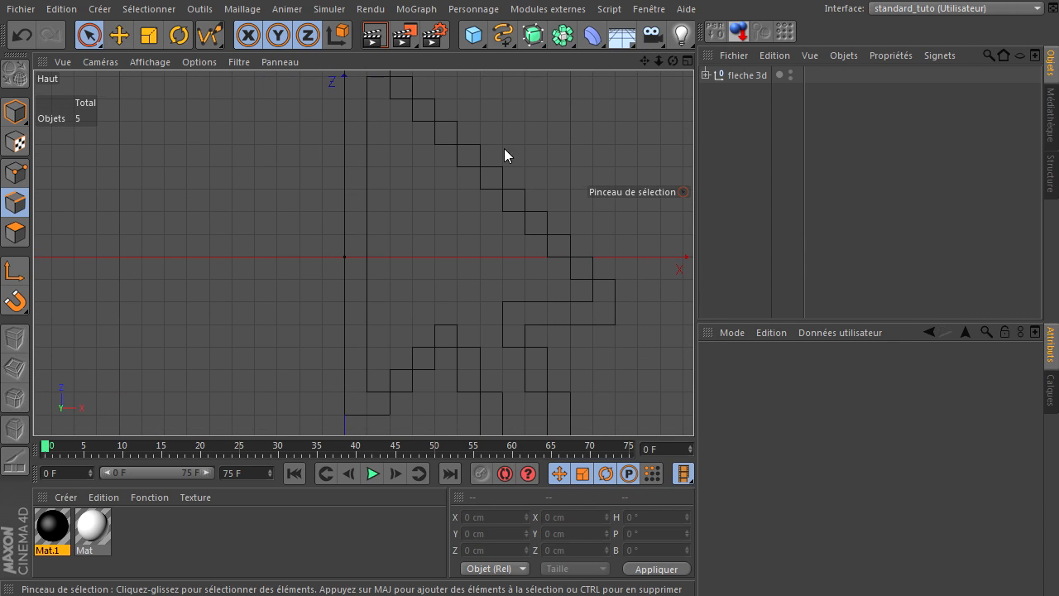
{"action": "left_click", "coordinate": [503, 35]}
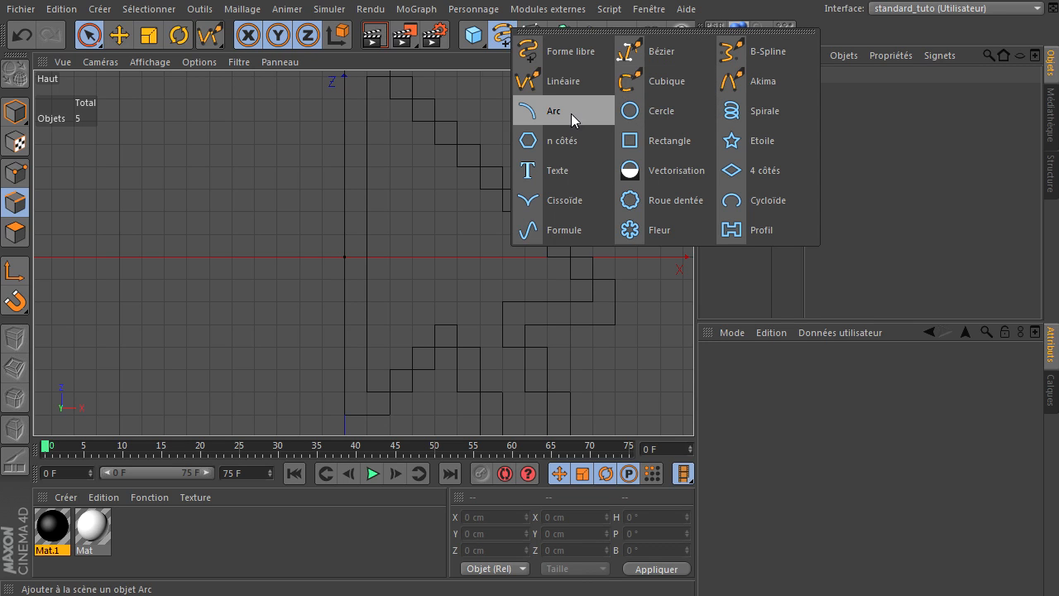
{"action": "left_click", "coordinate": [900, 163]}
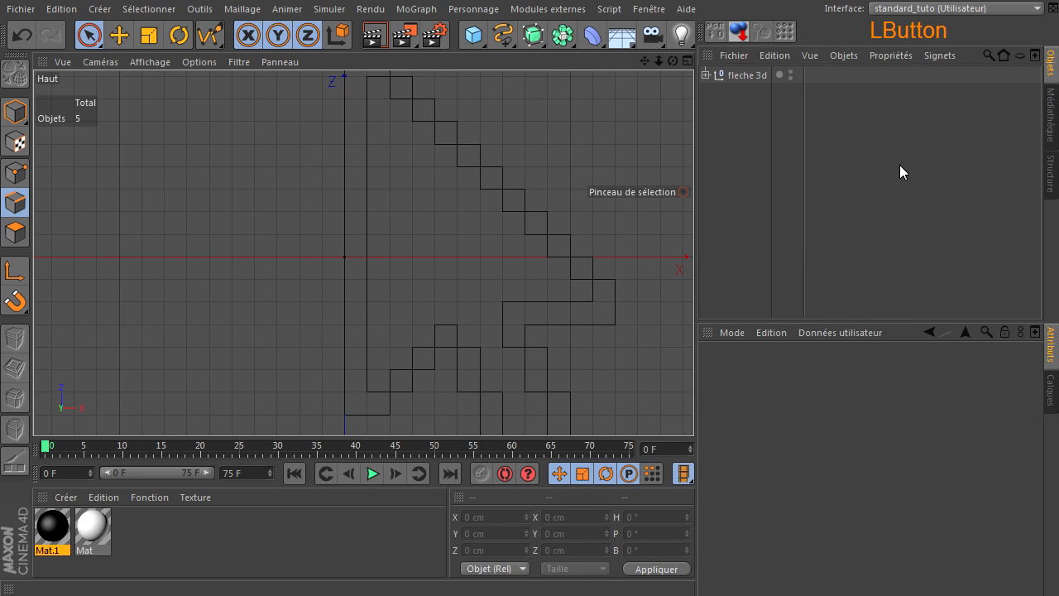
{"action": "left_click", "coordinate": [239, 62]}
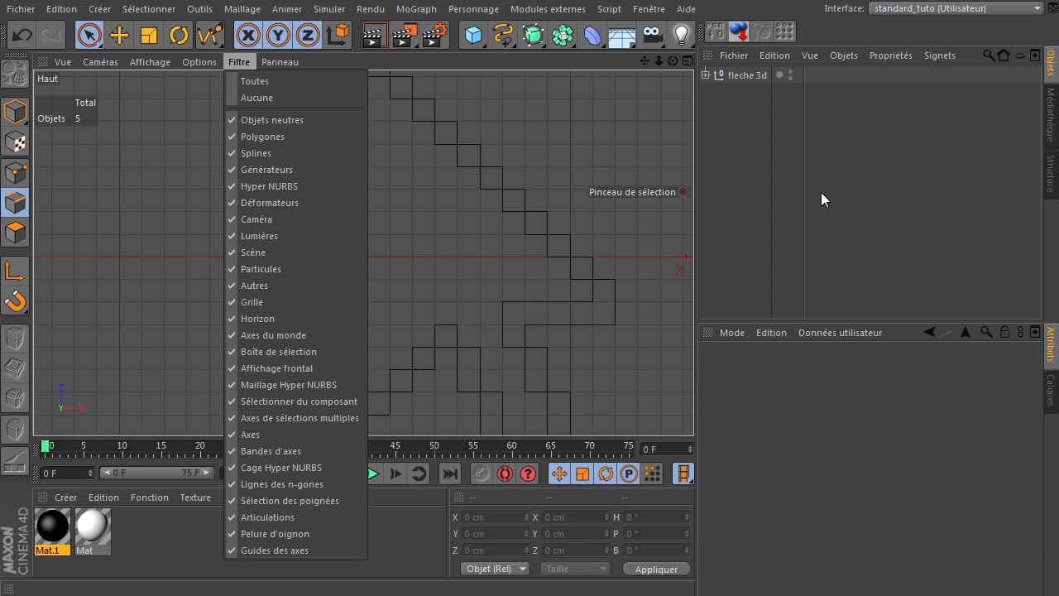
{"action": "left_click", "coordinate": [934, 174]}
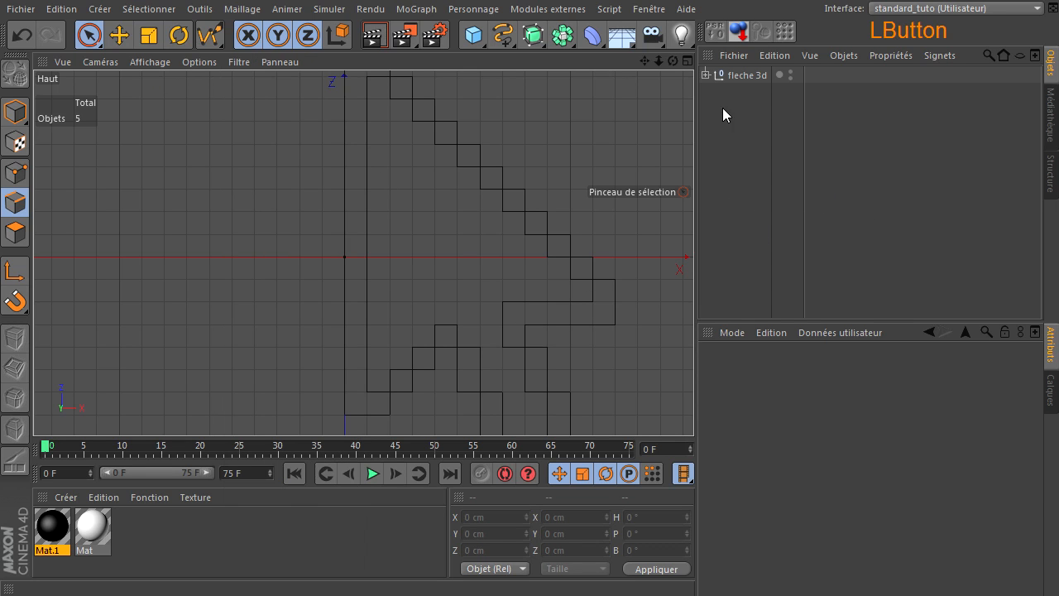
- Select the fleche 3d null and move the whole cursor slightly along the X axis in the perspective view
{"action": "scroll", "coordinate": [589, 153], "scroll_direction": "down", "scroll_amount": 3}
{"action": "left_click_drag", "start_coordinate": [645, 65], "coordinate": [616, 105]}
{"action": "left_click", "coordinate": [729, 78]}
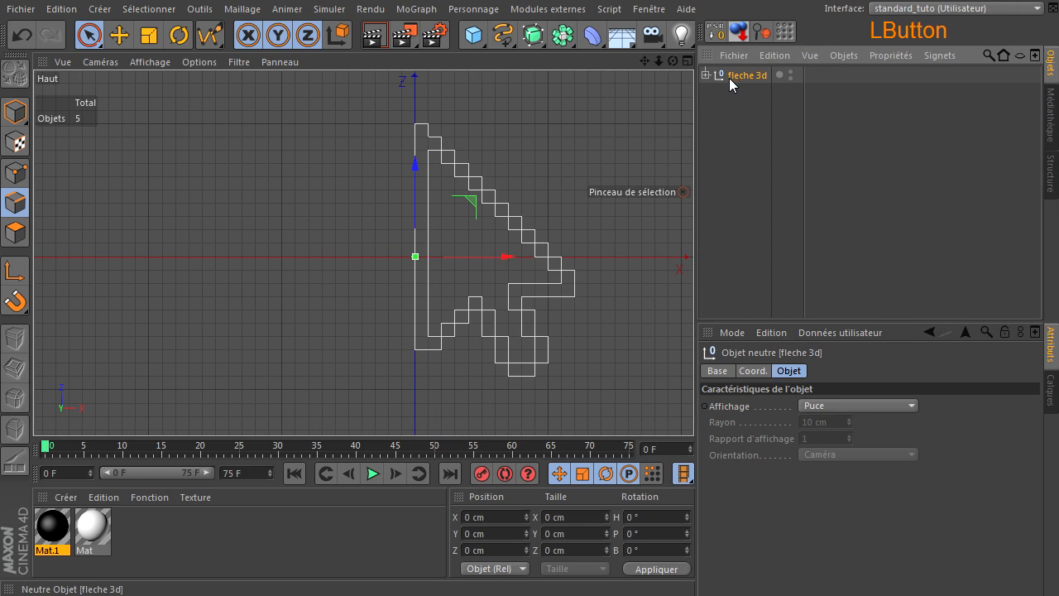
{"action": "middle_click", "coordinate": [432, 163]}
{"action": "middle_click", "coordinate": [359, 85]}
{"action": "left_click_drag", "start_coordinate": [672, 61], "coordinate": [362, 190]}
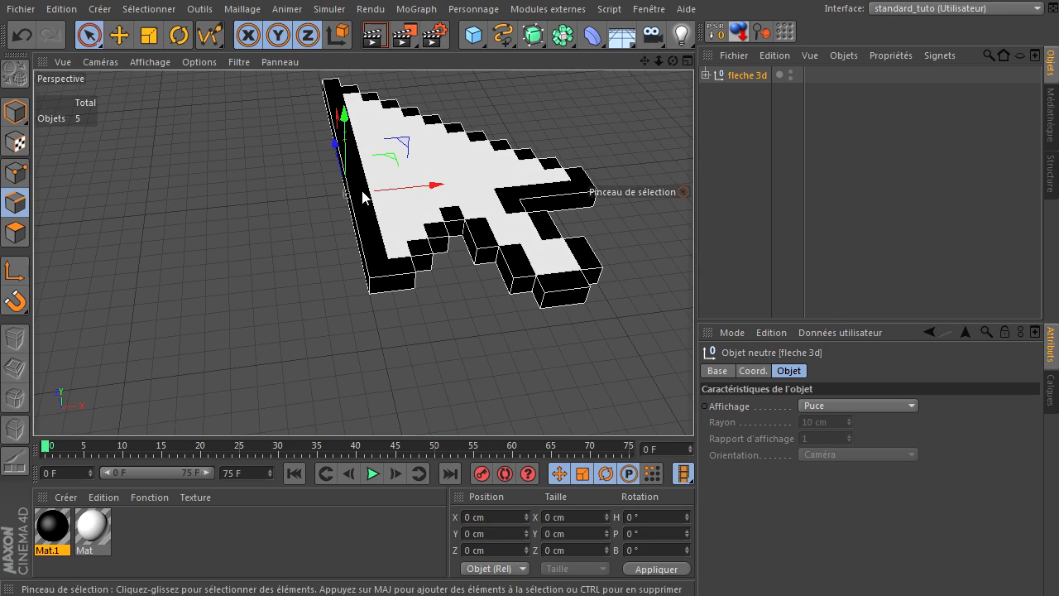
{"action": "left_click", "coordinate": [757, 80]}
{"action": "scroll", "coordinate": [508, 187], "scroll_direction": "down", "scroll_amount": 5}
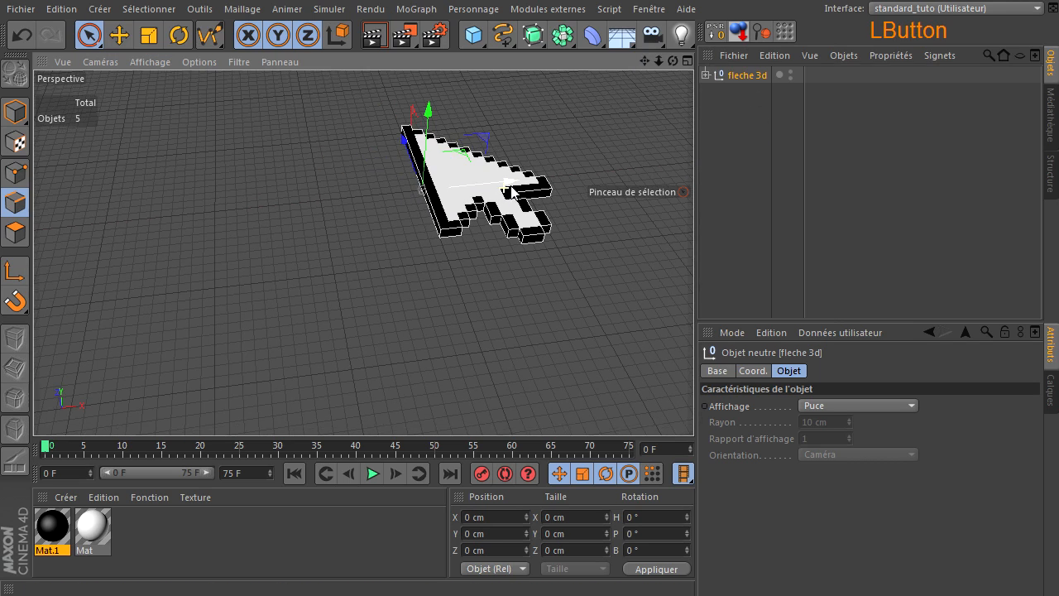
{"action": "mouse_move", "coordinate": [643, 61]}
{"action": "left_mouse_down"}
{"action": "mouse_move", "coordinate": [691, 417]}
{"action": "mouse_move", "coordinate": [643, 63]}
{"action": "left_mouse_up"}
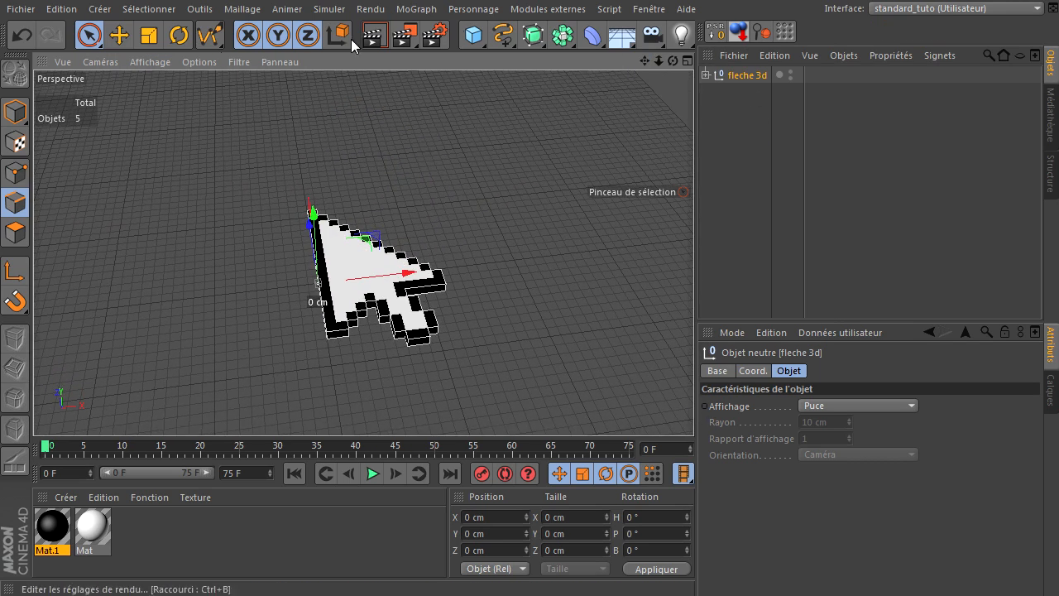
{"action": "left_click", "coordinate": [118, 35]}
{"action": "mouse_move", "coordinate": [399, 281]}
{"action": "left_mouse_down"}
{"action": "mouse_move", "coordinate": [442, 281]}
{"action": "mouse_move", "coordinate": [415, 283]}
{"action": "left_mouse_up"}
- Try to move the whole cursor freely across the XZ plane in the perspective view and undo the move
{"action": "middle_click", "coordinate": [479, 193]}
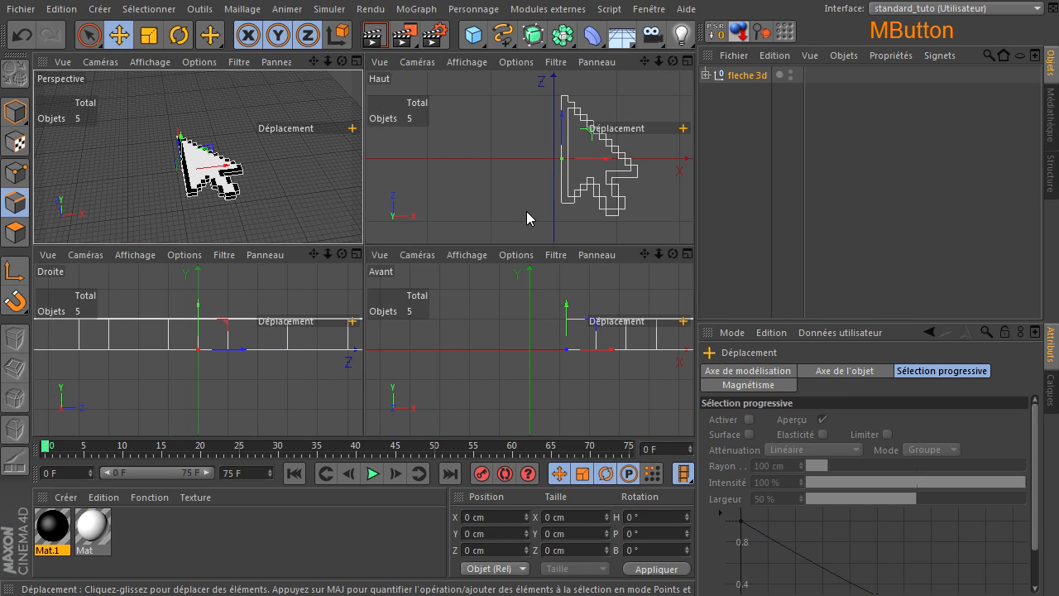
{"action": "middle_click", "coordinate": [330, 107]}
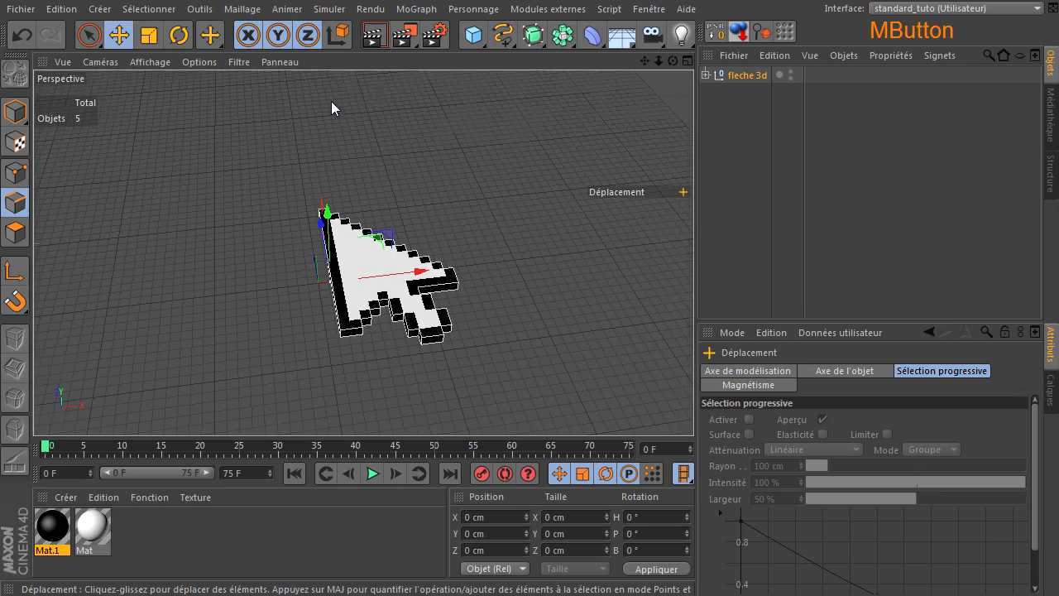
{"action": "left_click_drag", "start_coordinate": [672, 60], "coordinate": [693, 403]}
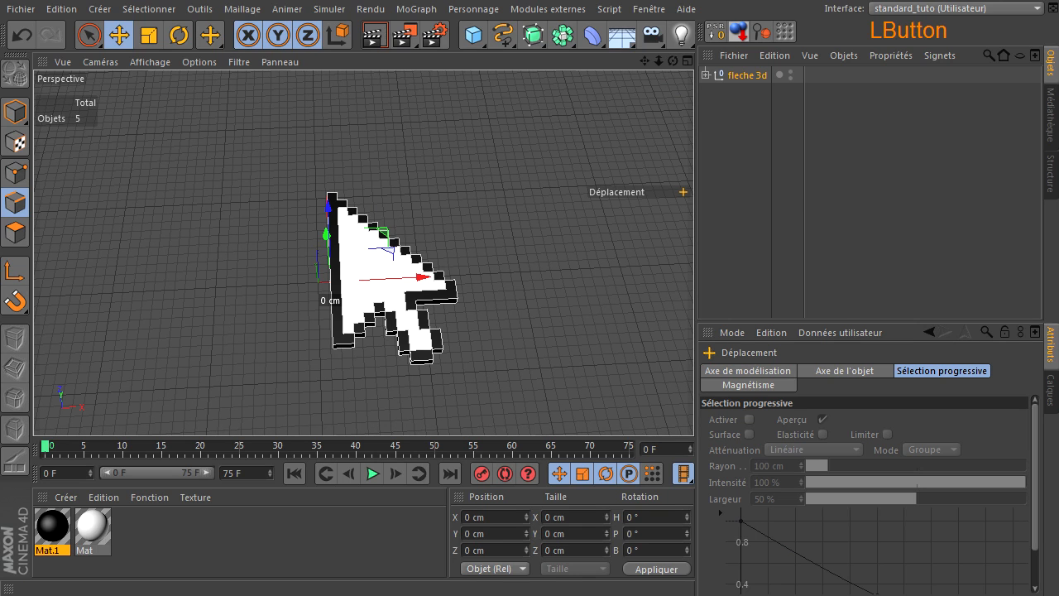
{"action": "left_click", "coordinate": [382, 237]}
{"action": "left_click_drag", "start_coordinate": [382, 238], "coordinate": [372, 199]}
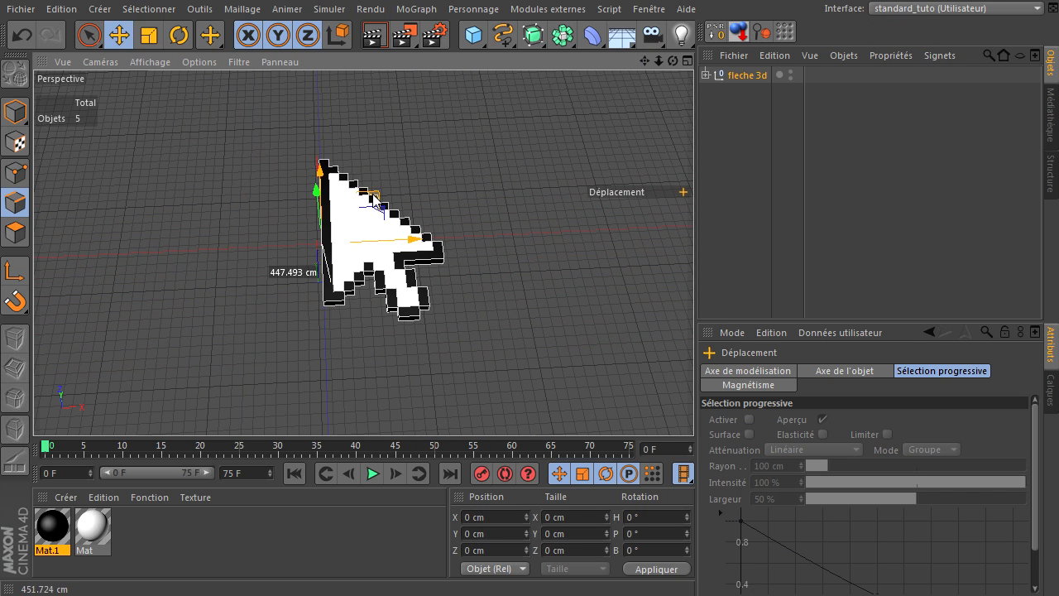
{"action": "left_click", "coordinate": [23, 34]}
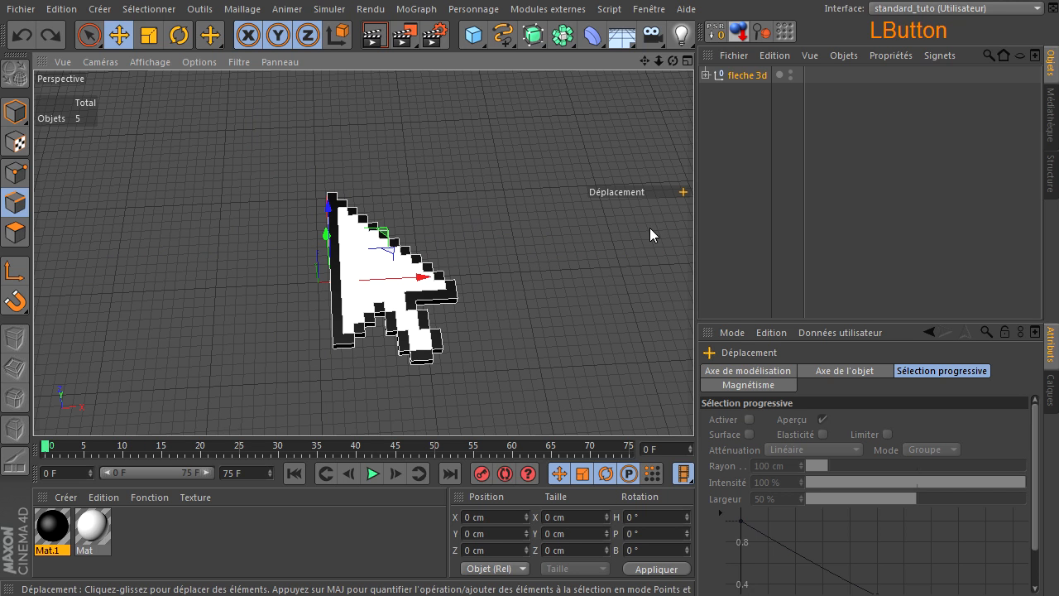
- Deselect the cursor, examine the green space invader pixel image in the browser window, and return to Cinema 4D
{"action": "left_click", "coordinate": [733, 163]}
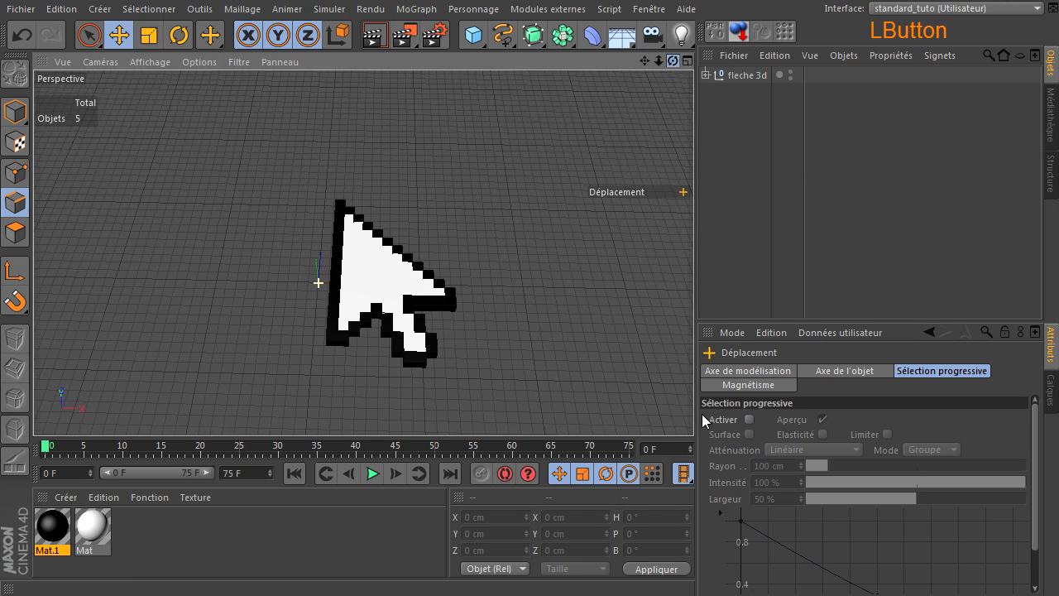
{"action": "left_click_drag", "start_coordinate": [701, 413], "coordinate": [693, 405]}
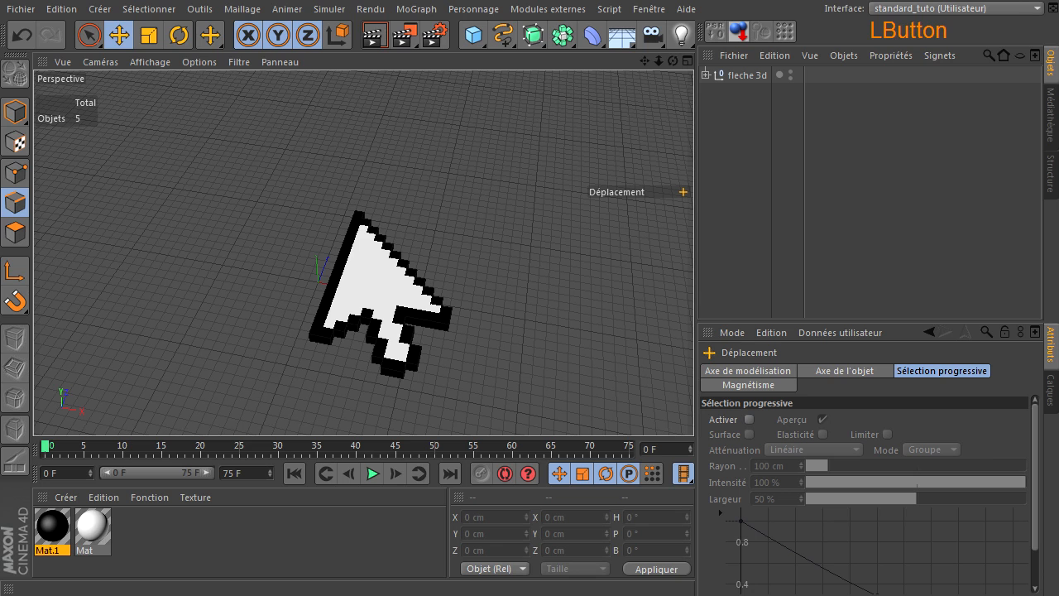
{"action": "left_click_drag", "start_coordinate": [1058, 165], "coordinate": [745, 71]}
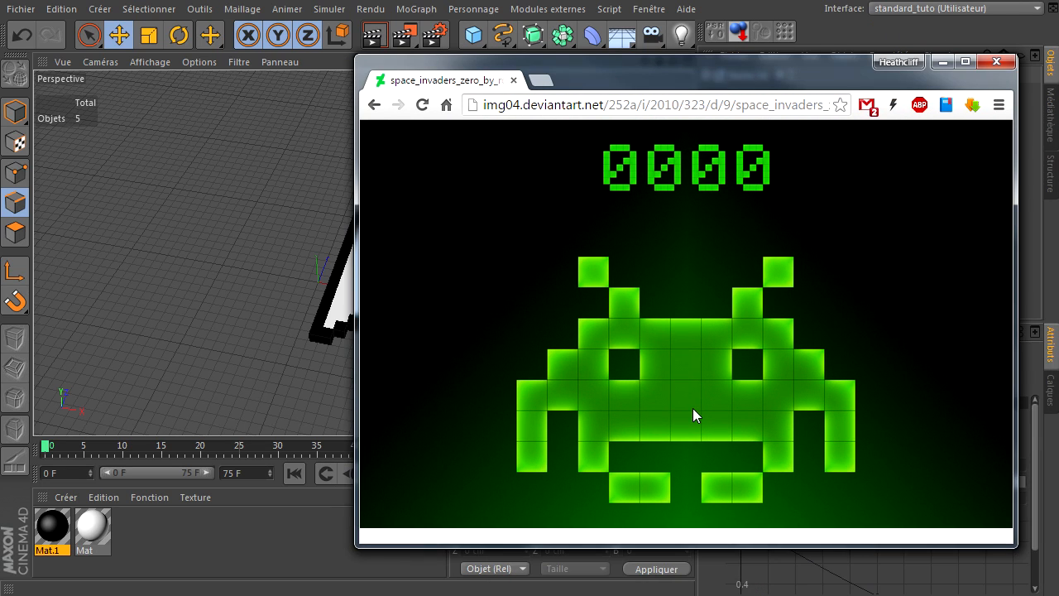
{"action": "left_click_drag", "start_coordinate": [777, 78], "coordinate": [1058, 339]}
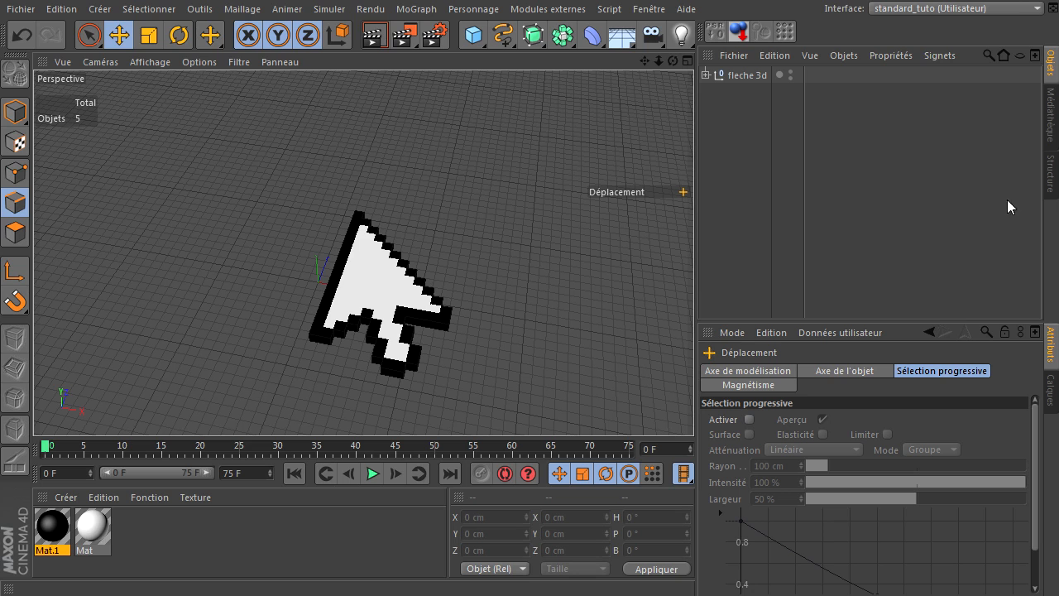
- Reset the fleche 3d null's position, scale and rotation with Réinitialiser PSR in the top view, and deselect it
{"action": "left_click", "coordinate": [791, 73]}
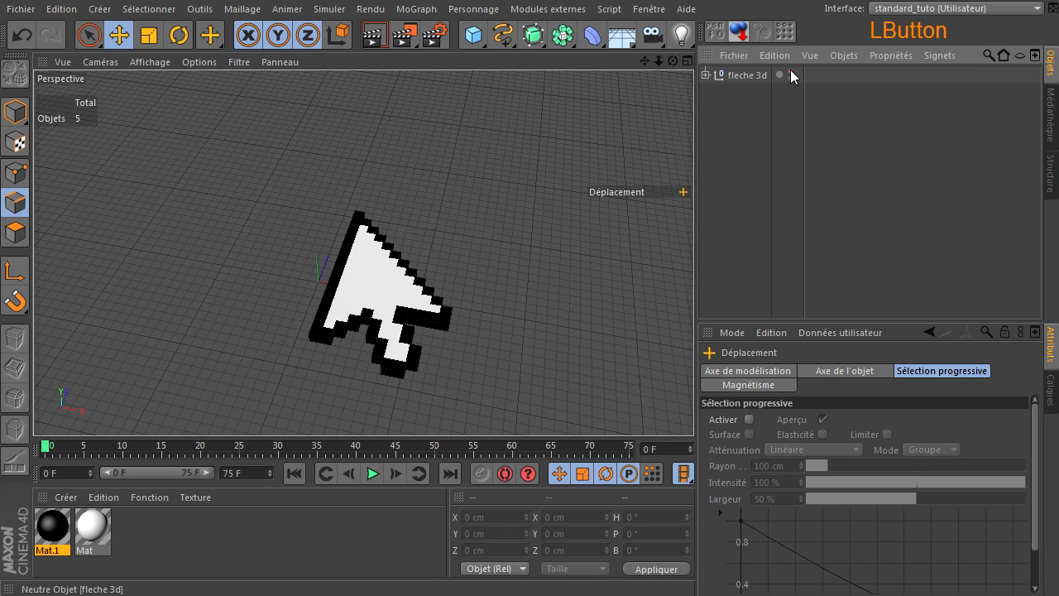
{"action": "middle_click", "coordinate": [498, 168]}
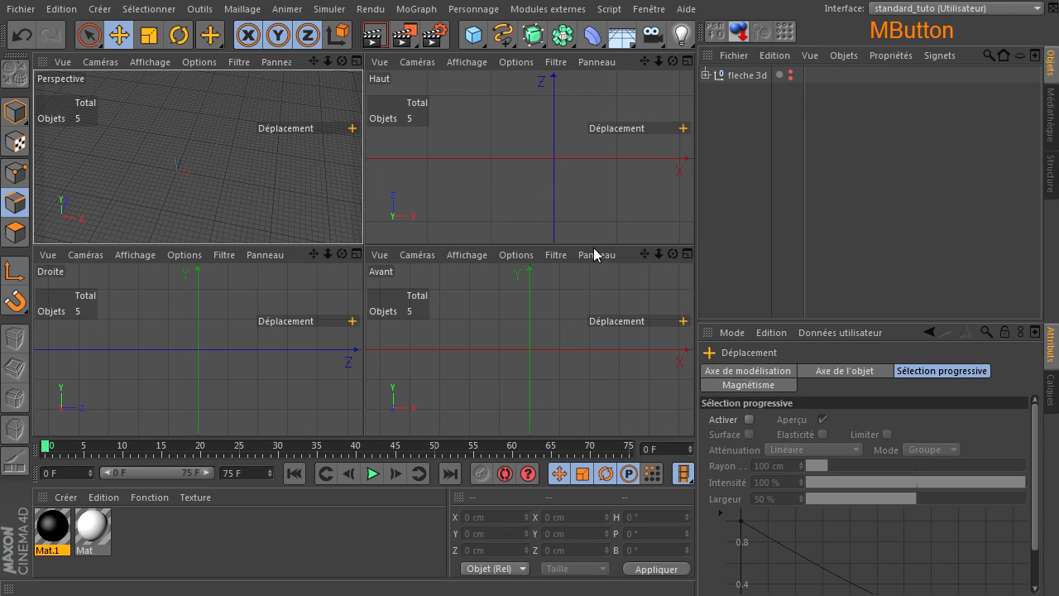
{"action": "middle_click", "coordinate": [577, 188]}
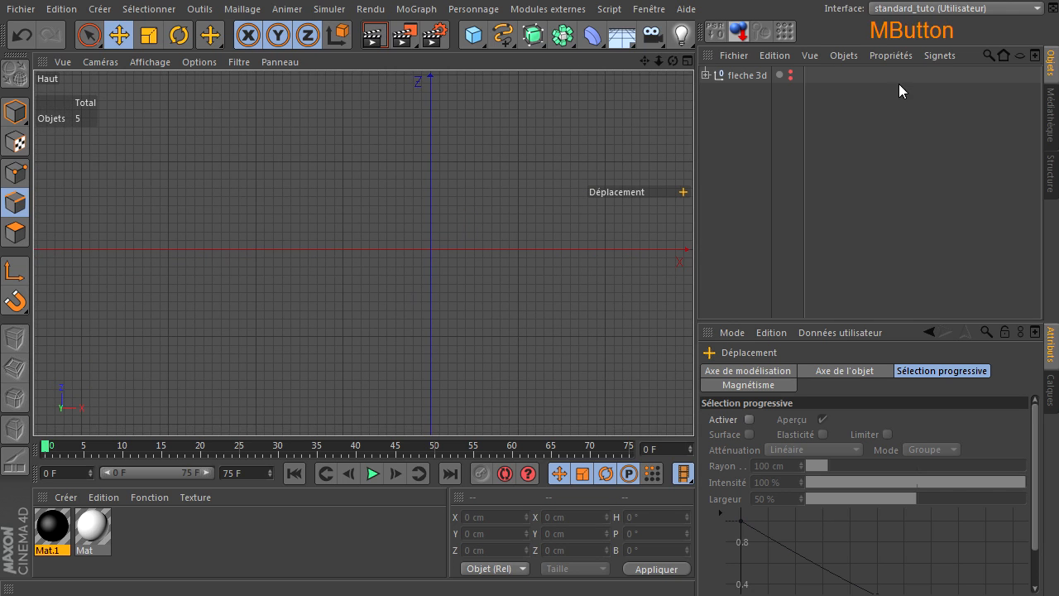
{"action": "left_click", "coordinate": [791, 74]}
{"action": "left_click_drag", "start_coordinate": [645, 61], "coordinate": [544, 100]}
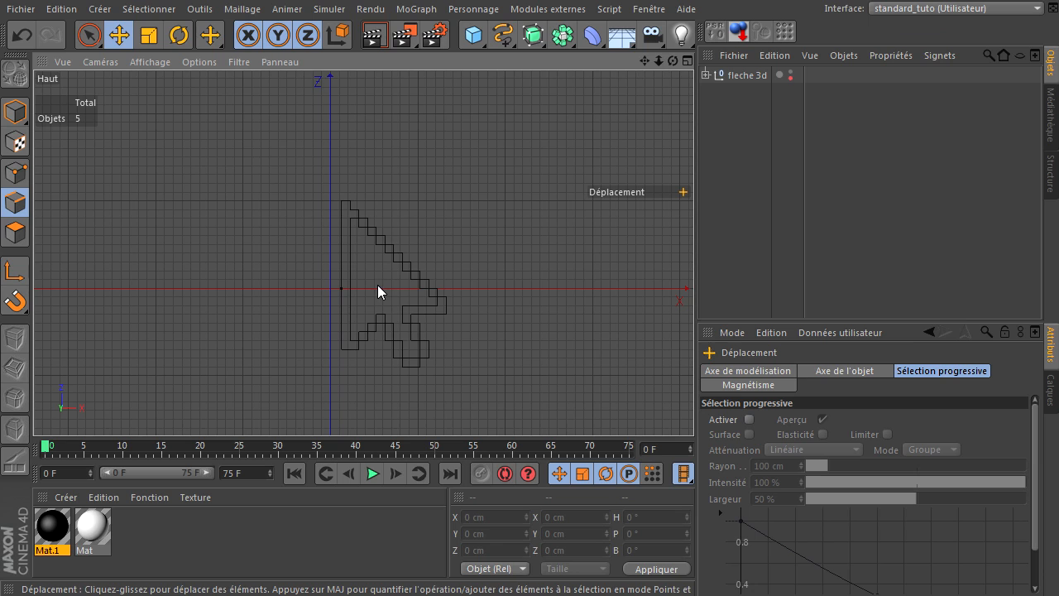
{"action": "left_click", "coordinate": [736, 75]}
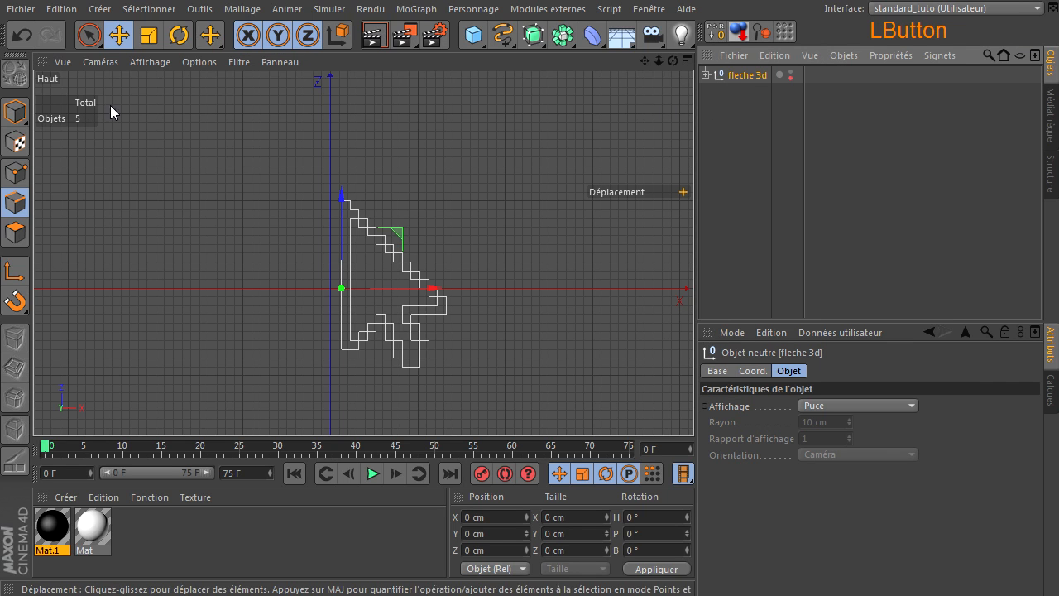
{"action": "left_click", "coordinate": [715, 32]}
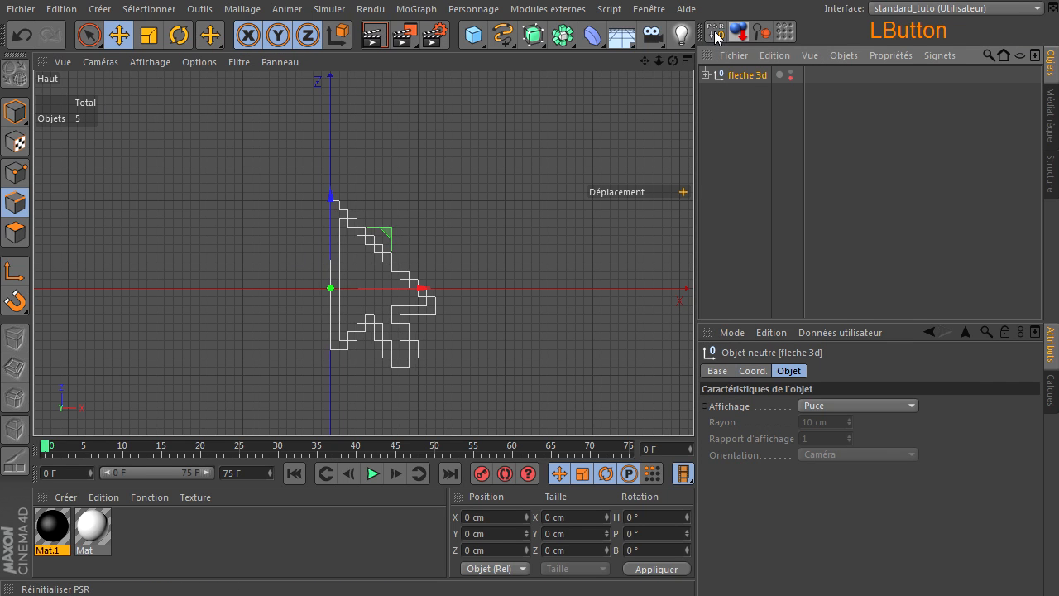
{"action": "left_click", "coordinate": [579, 172]}
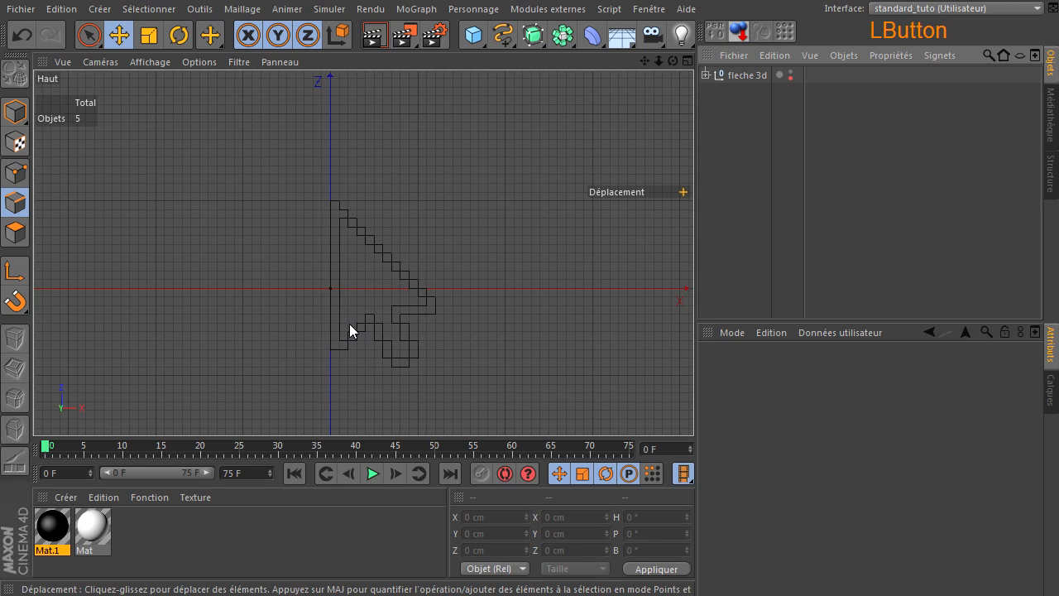
- Hide the fleche 3d null in the viewport, turn snapping on and check its grid options
{"action": "scroll", "coordinate": [349, 323], "scroll_direction": "up", "scroll_amount": 5}
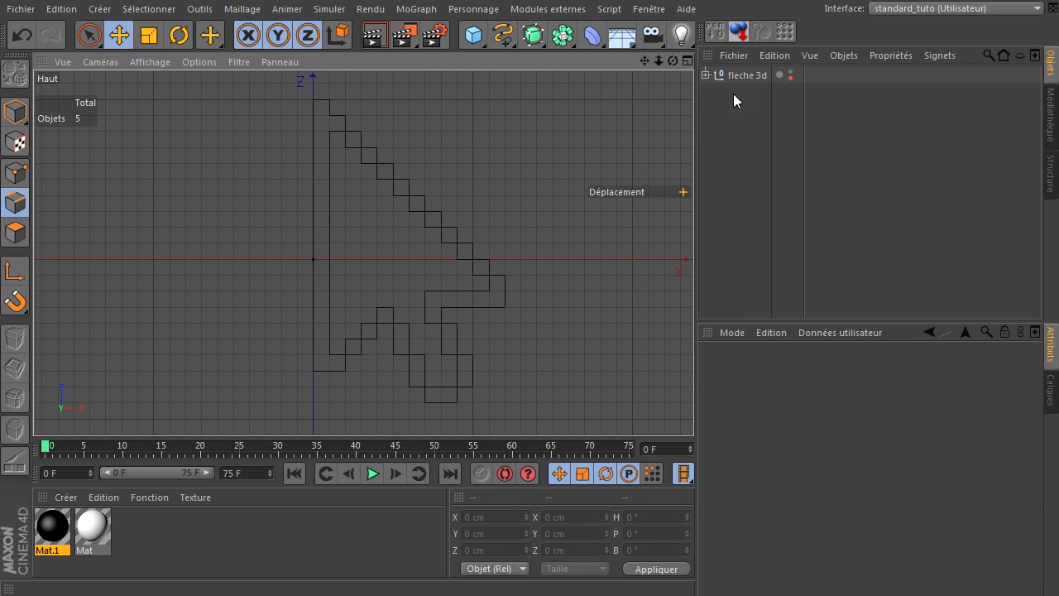
{"action": "left_click", "coordinate": [791, 75]}
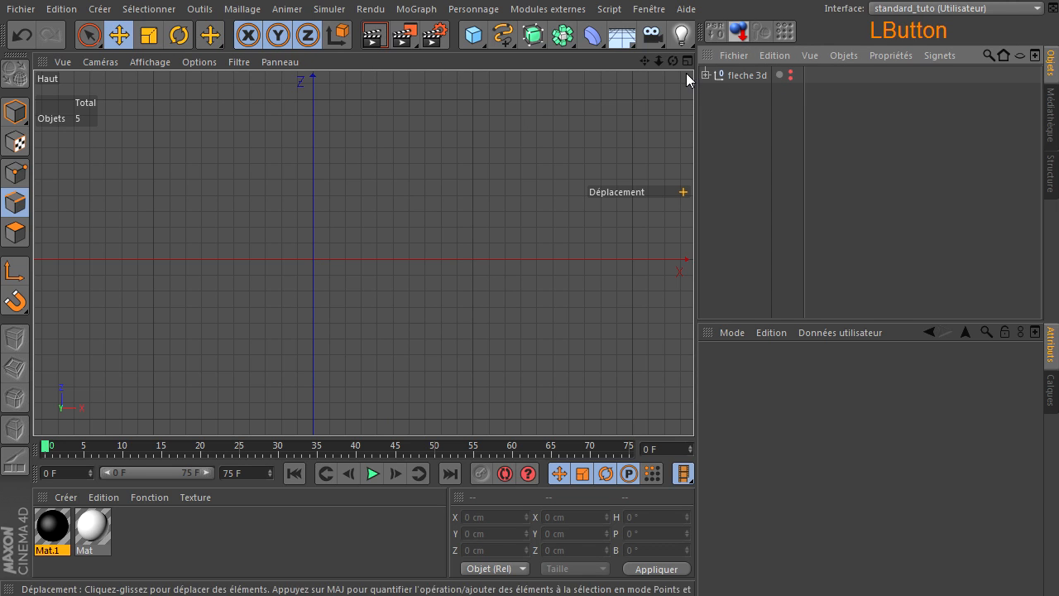
{"action": "left_click_drag", "start_coordinate": [645, 61], "coordinate": [626, 24]}
{"action": "left_click_drag", "start_coordinate": [693, 405], "coordinate": [254, 510]}
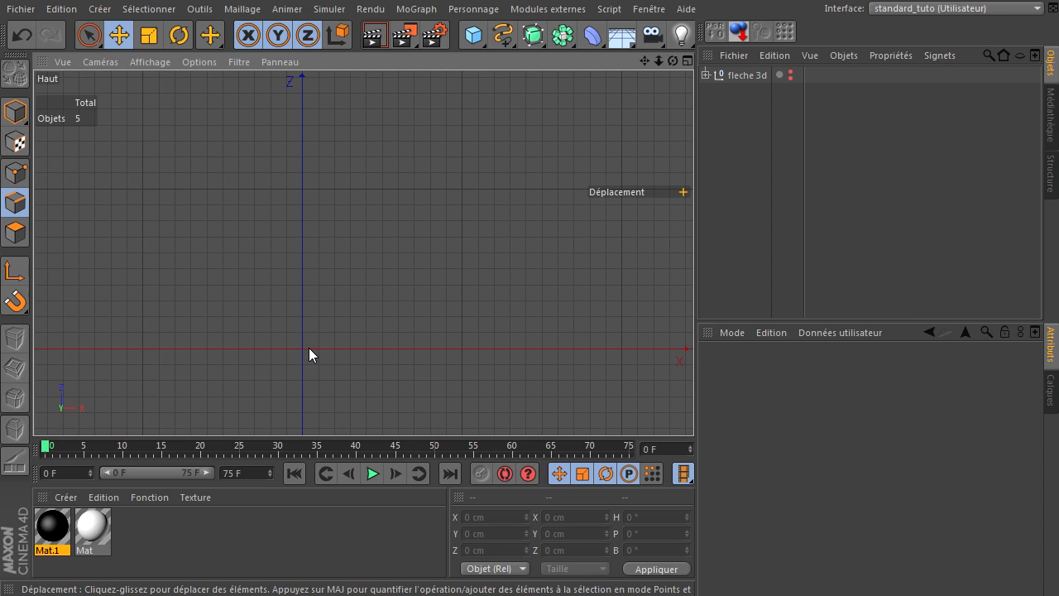
{"action": "left_click_drag", "start_coordinate": [15, 301], "coordinate": [106, 306]}
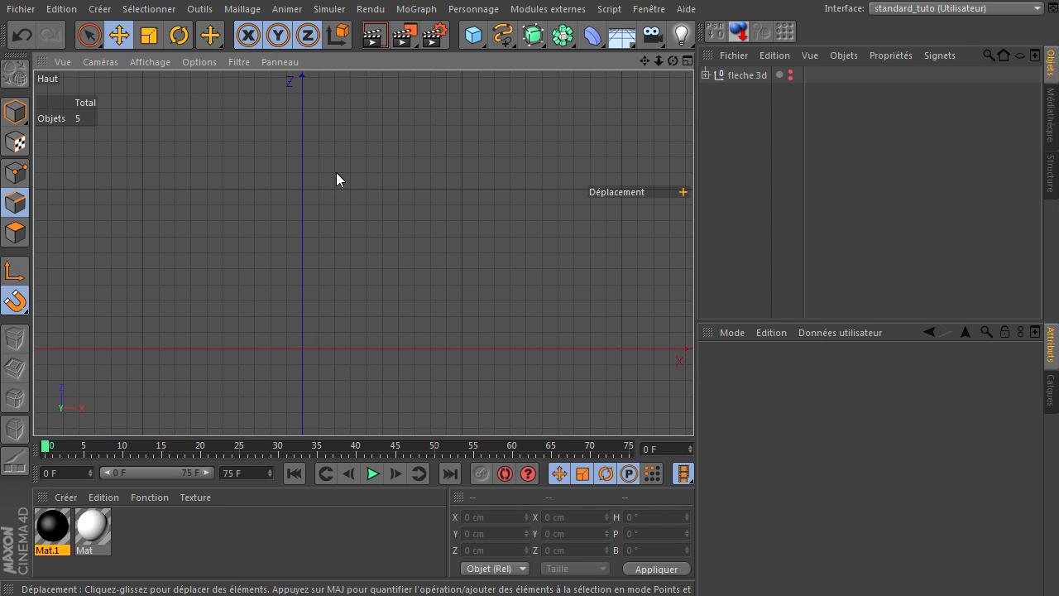
{"action": "key", "text": "shift+s"}
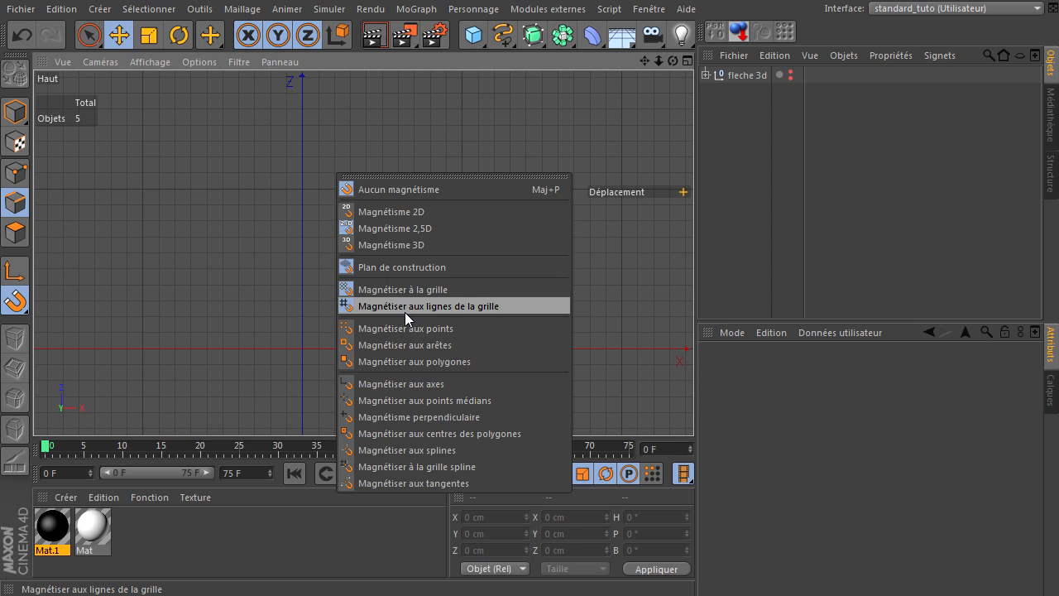
- Start a linear spline with its first point on the Z axis at 100 cm, and hide the object's axes
{"action": "left_click", "coordinate": [501, 39]}
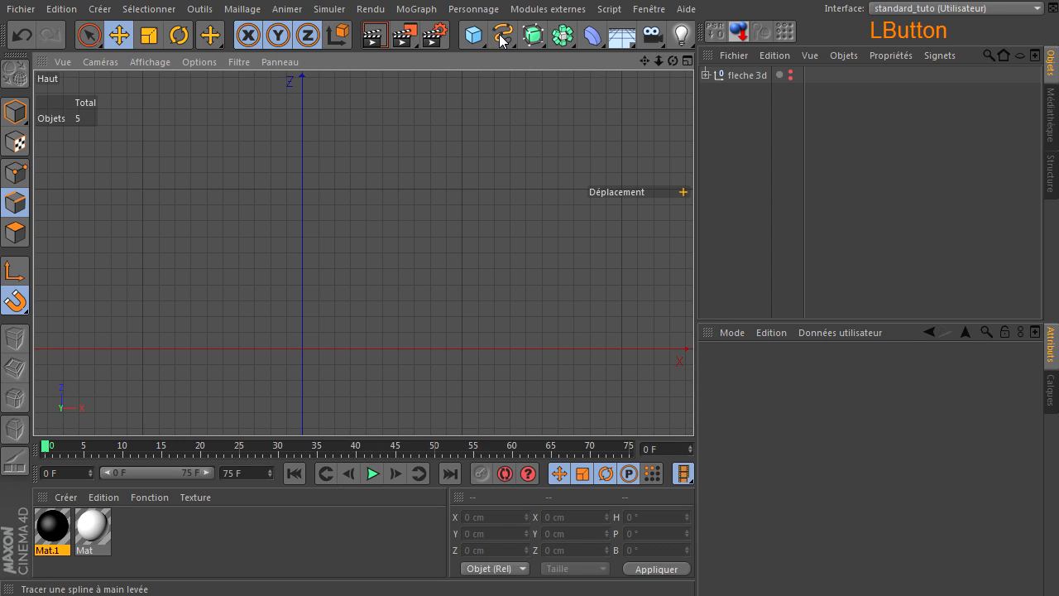
{"action": "left_click", "coordinate": [556, 81]}
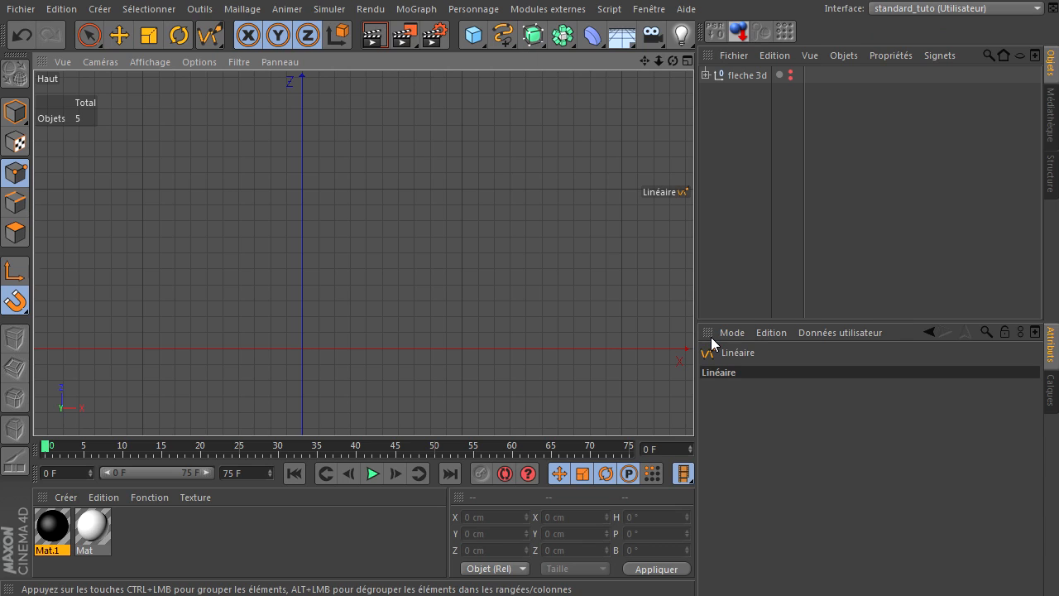
{"action": "left_click", "coordinate": [302, 331]}
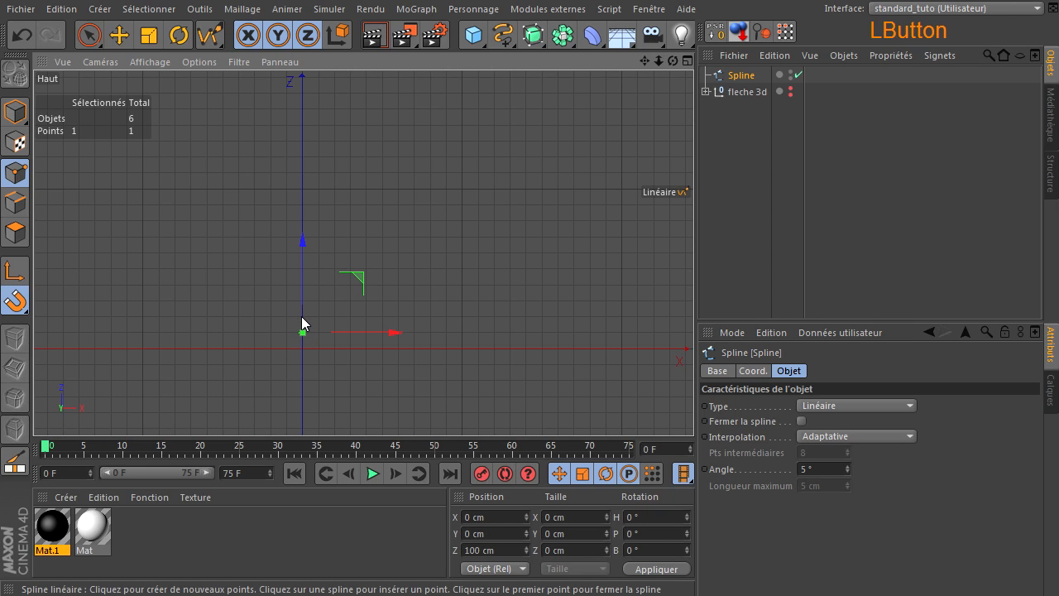
{"action": "key", "text": "alt+d"}
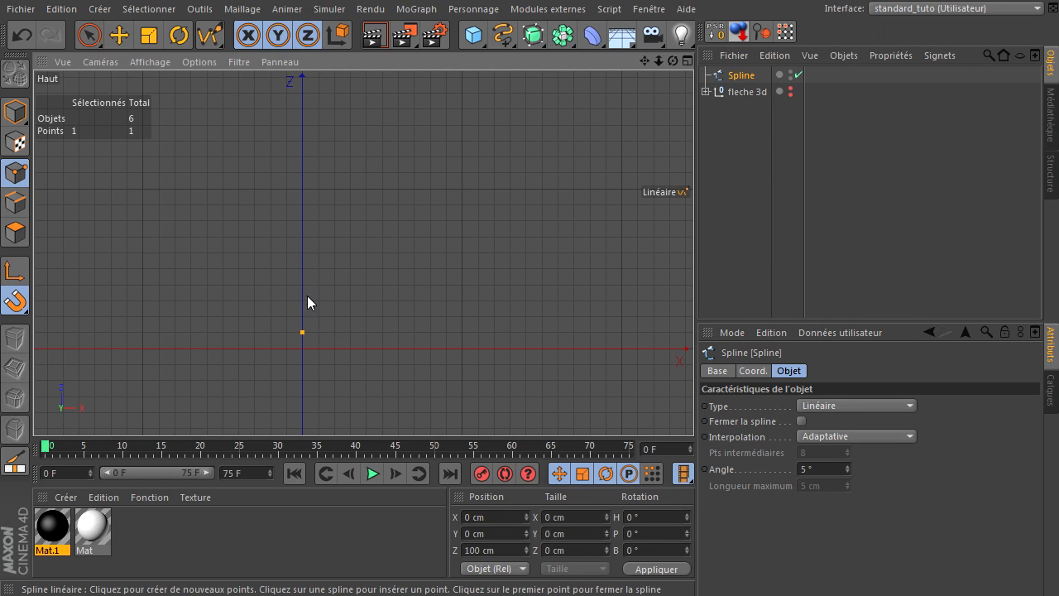
- Extend the spline up to Z 400 cm, and continue it in three 100 cm stair steps to X 300 cm, Z 700 cm
{"action": "left_click", "coordinate": [302, 285]}
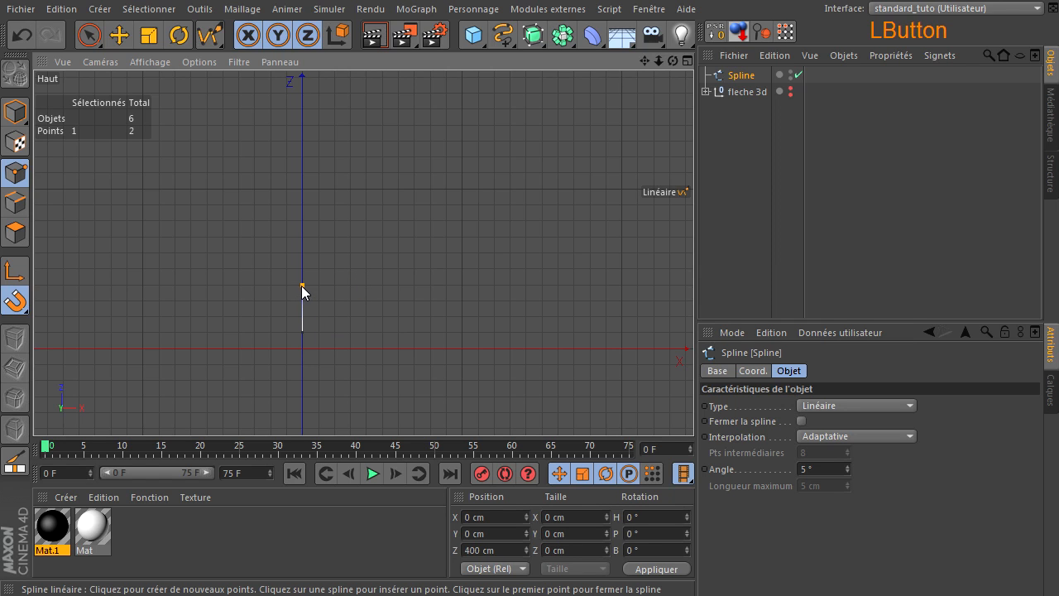
{"action": "left_click", "coordinate": [318, 285]}
{"action": "left_click", "coordinate": [318, 269]}
{"action": "left_click", "coordinate": [334, 269]}
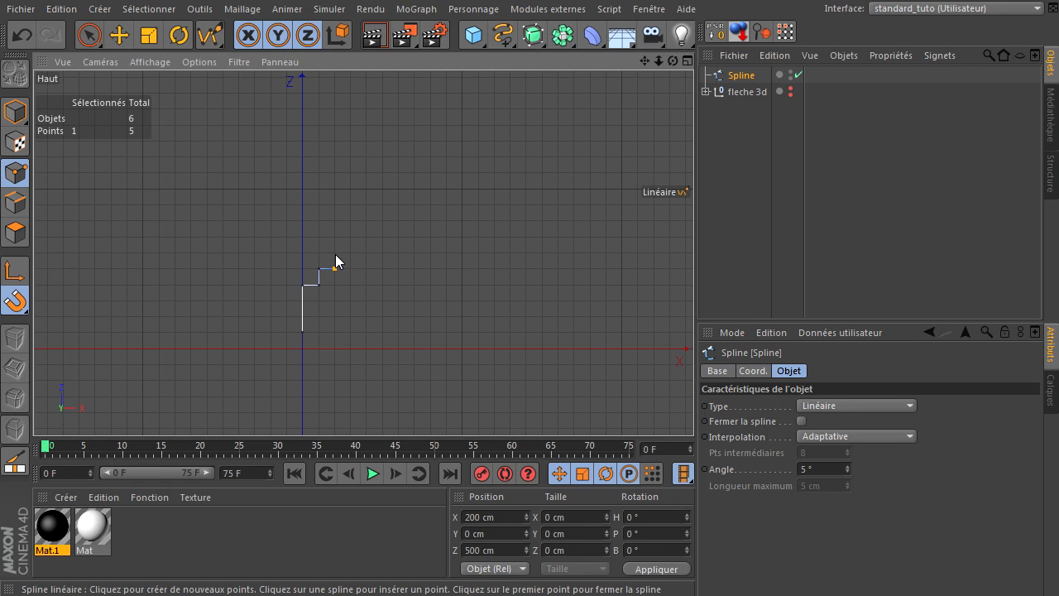
{"action": "left_click", "coordinate": [334, 252]}
{"action": "left_click", "coordinate": [350, 252]}
{"action": "left_click", "coordinate": [350, 238]}
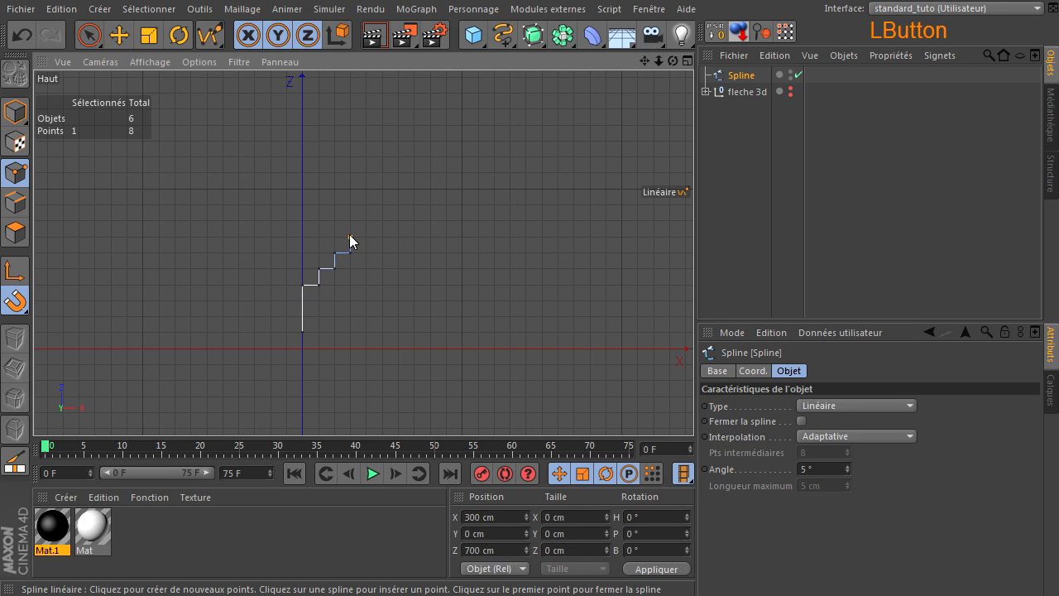
- Try to continue the outline around a 100 cm square pixel at X 200 to 300 cm, Z 700 to 800 cm, and on to X 400 cm
{"action": "left_click", "coordinate": [334, 237]}
{"action": "left_click", "coordinate": [334, 221]}
{"action": "left_click", "coordinate": [350, 221]}
{"action": "left_click", "coordinate": [350, 237]}
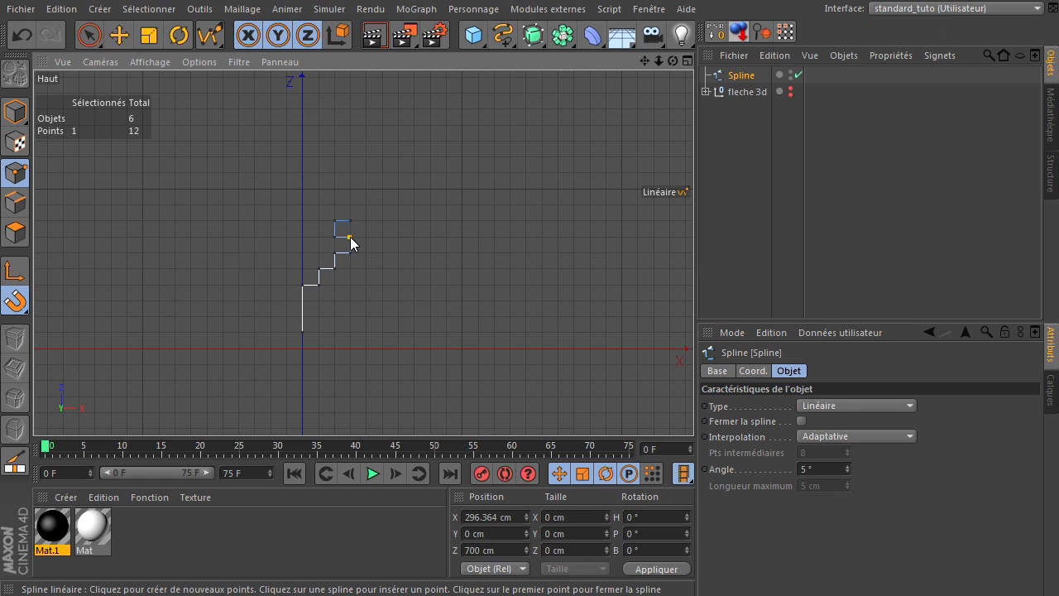
{"action": "left_click", "coordinate": [364, 237]}
{"action": "scroll", "coordinate": [347, 240], "scroll_direction": "up", "scroll_amount": 8}
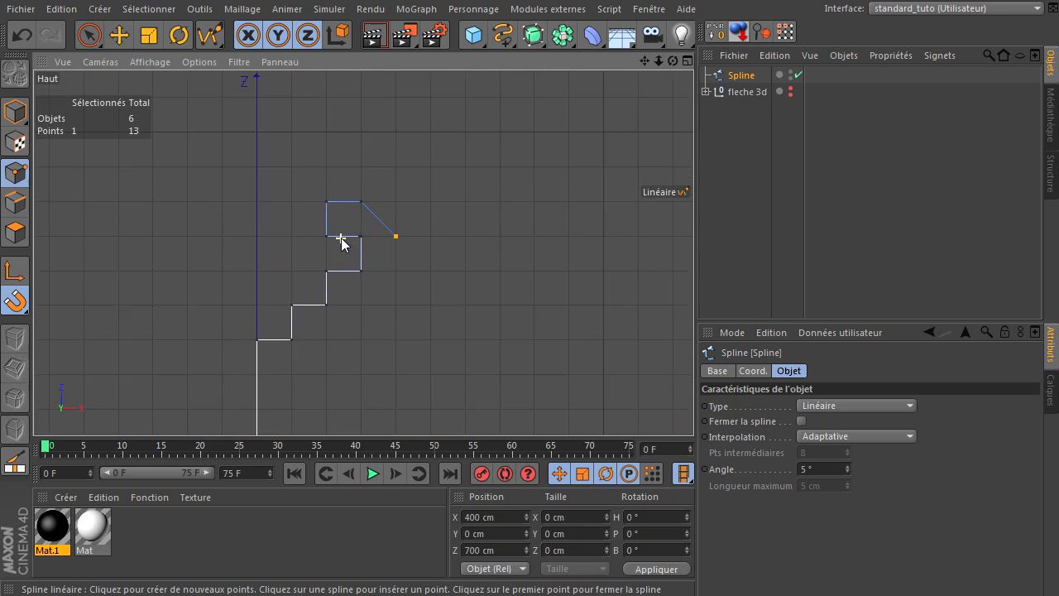
- Undo the last two spline points and try again to trace the square pixel's side near X 300 cm
{"action": "left_click", "coordinate": [23, 36]}
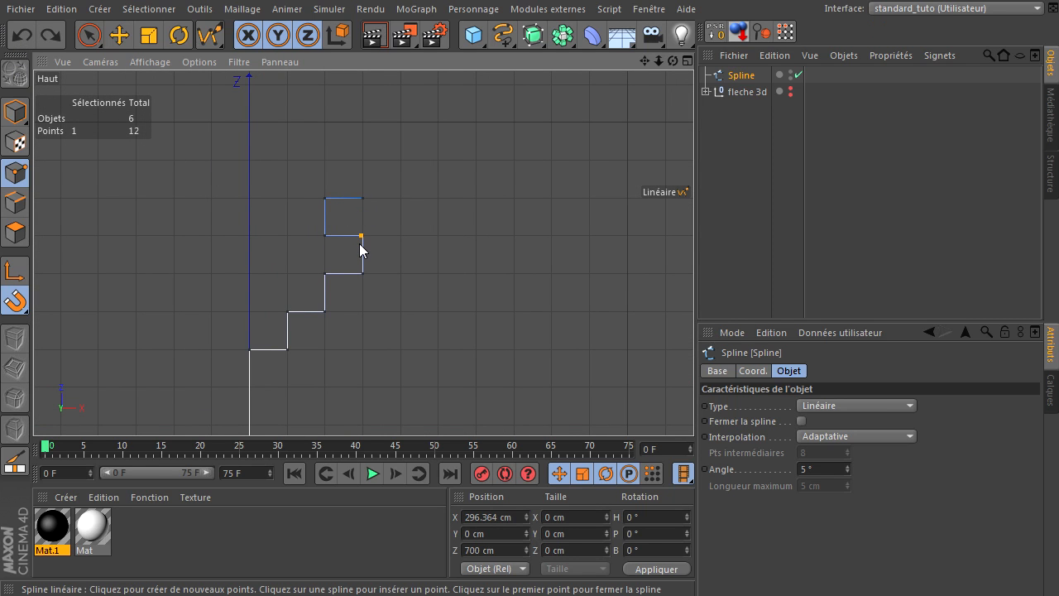
{"action": "left_click", "coordinate": [24, 38]}
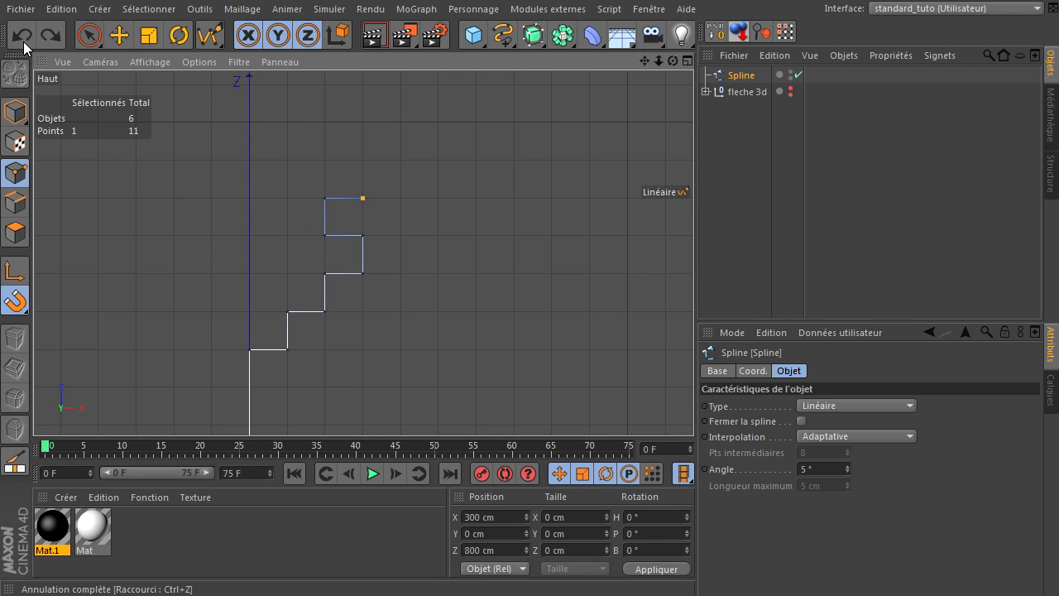
{"action": "left_click", "coordinate": [363, 236]}
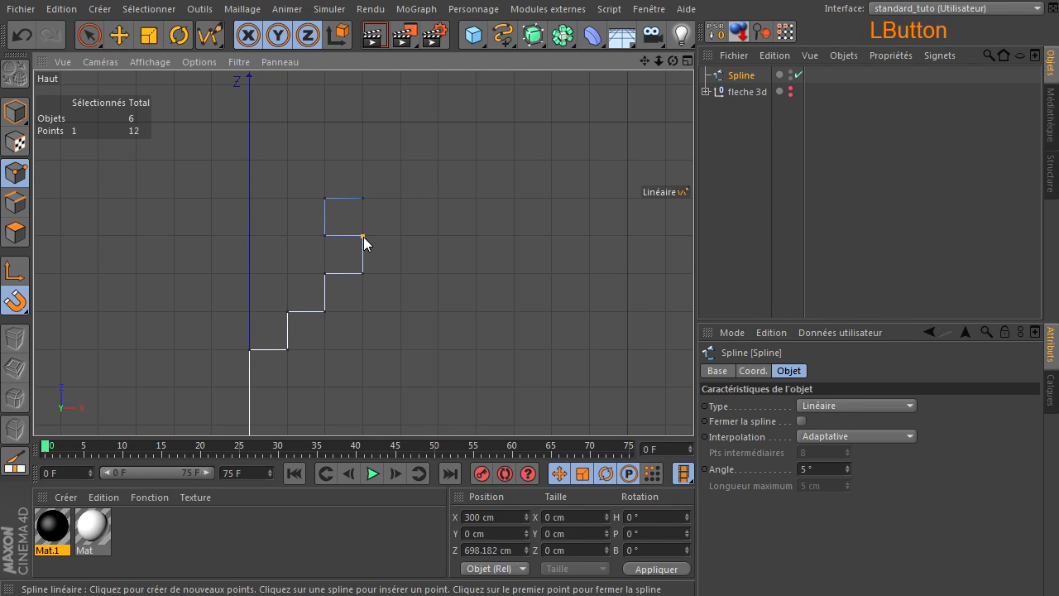
{"action": "left_click", "coordinate": [362, 199]}
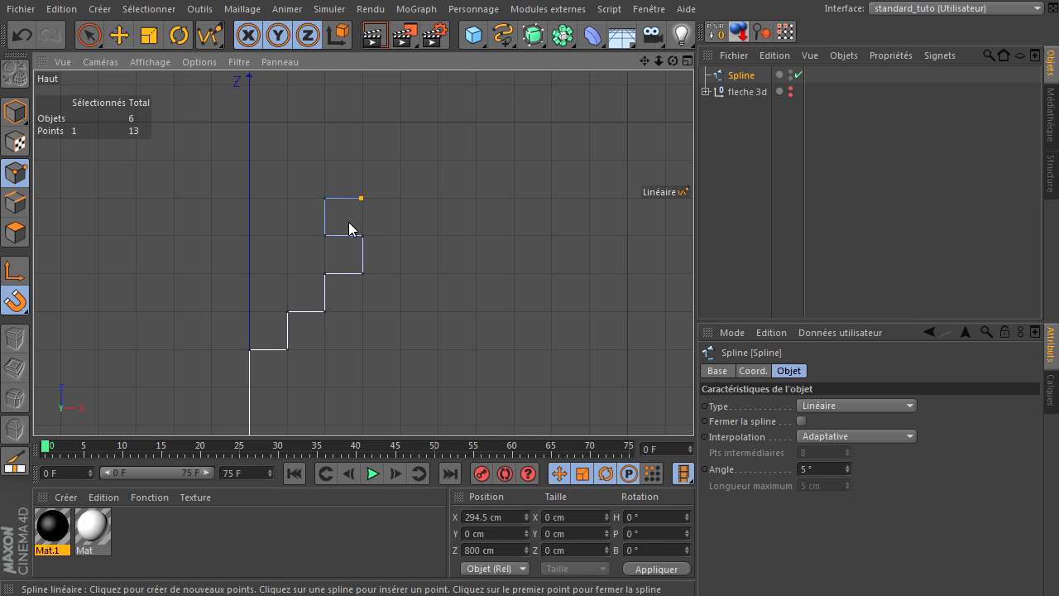
- Undo the spline points back to the corner at X 300 cm, Z 700 cm
{"action": "left_click", "coordinate": [22, 38]}
{"action": "left_click", "coordinate": [20, 38]}
{"action": "left_click", "coordinate": [19, 38]}
{"action": "left_click", "coordinate": [20, 38]}
{"action": "left_click", "coordinate": [20, 38]}
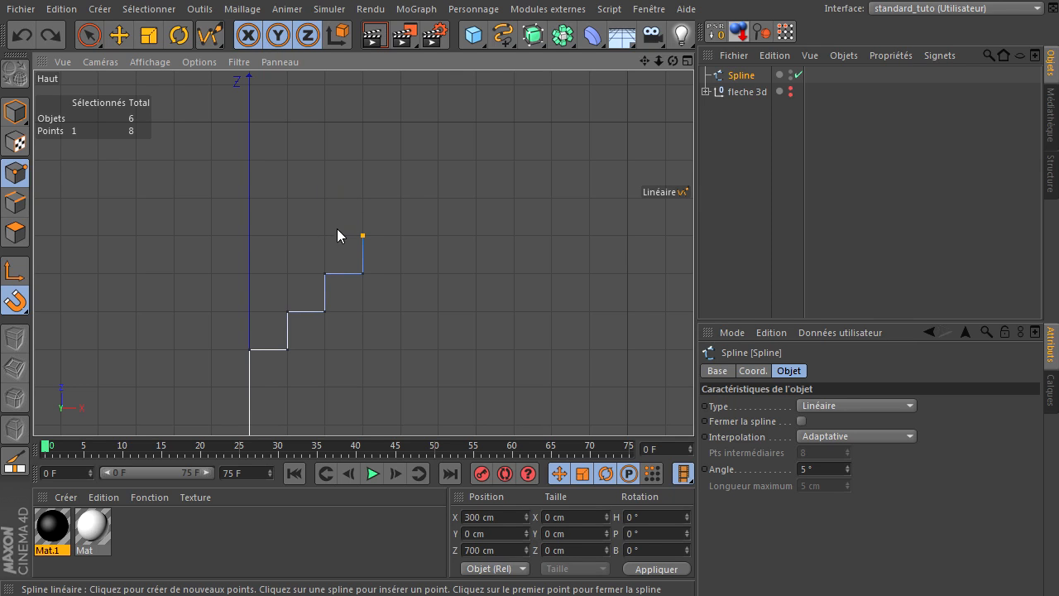
- Continue the outline across to X 400 cm, down to Z 600 cm, and around a second square pixel at X 700 to 800 cm, Z 600 to 700 cm
{"action": "left_click", "coordinate": [400, 236]}
{"action": "left_click", "coordinate": [401, 273]}
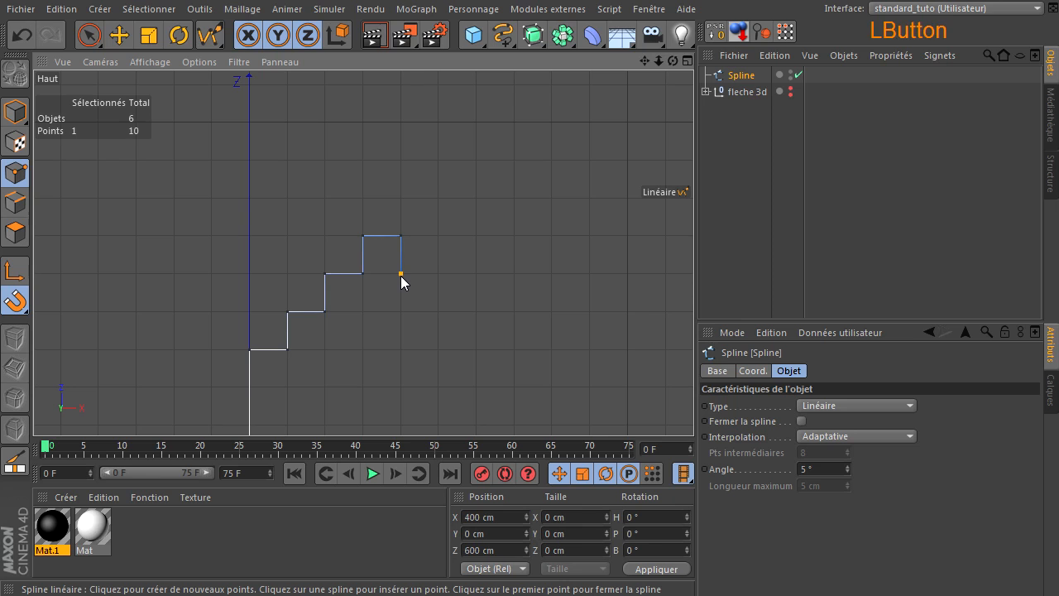
{"action": "left_click", "coordinate": [513, 273]}
{"action": "left_click", "coordinate": [514, 235]}
{"action": "left_click", "coordinate": [550, 236]}
{"action": "left_click", "coordinate": [551, 273]}
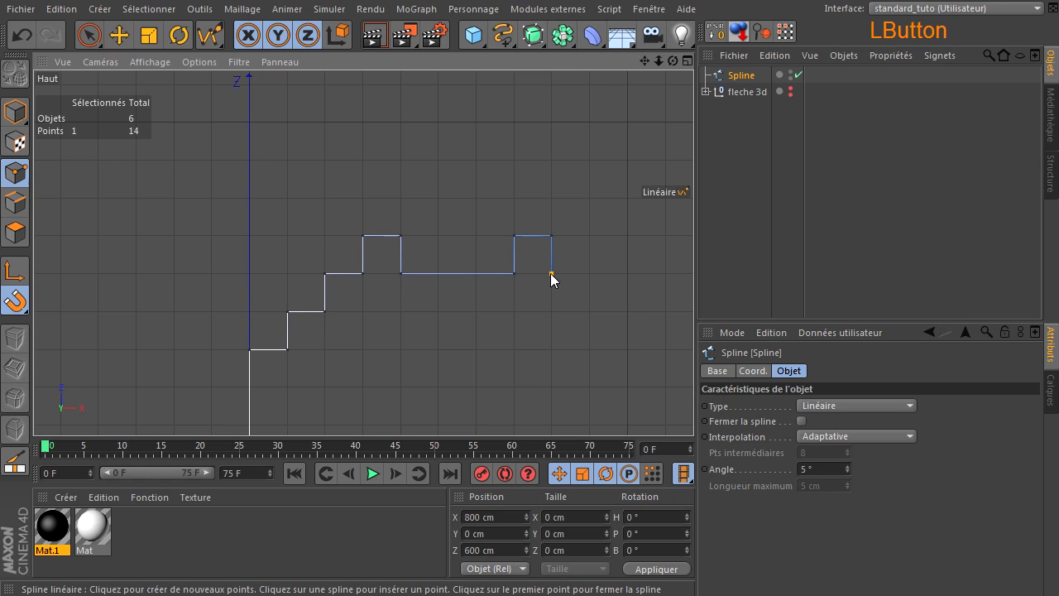
- Descend from X 800 cm, Z 600 cm in 100 cm stair steps to X 1100 cm, Z 400 cm
{"action": "left_click", "coordinate": [588, 273]}
{"action": "left_click", "coordinate": [588, 311]}
{"action": "left_click", "coordinate": [626, 311]}
{"action": "left_click_drag", "start_coordinate": [644, 61], "coordinate": [505, 4]}
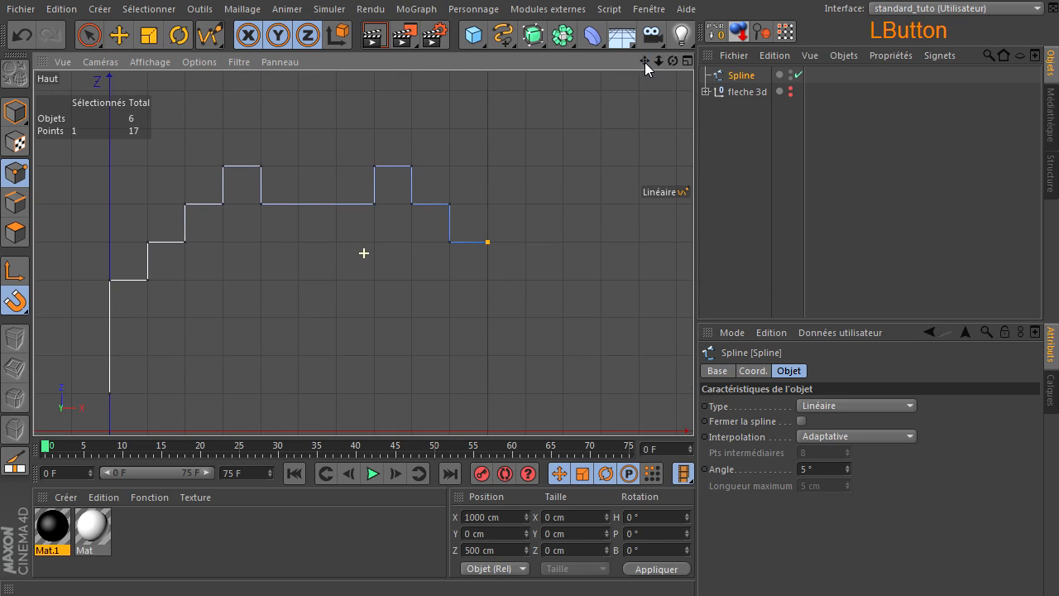
{"action": "left_click", "coordinate": [487, 279]}
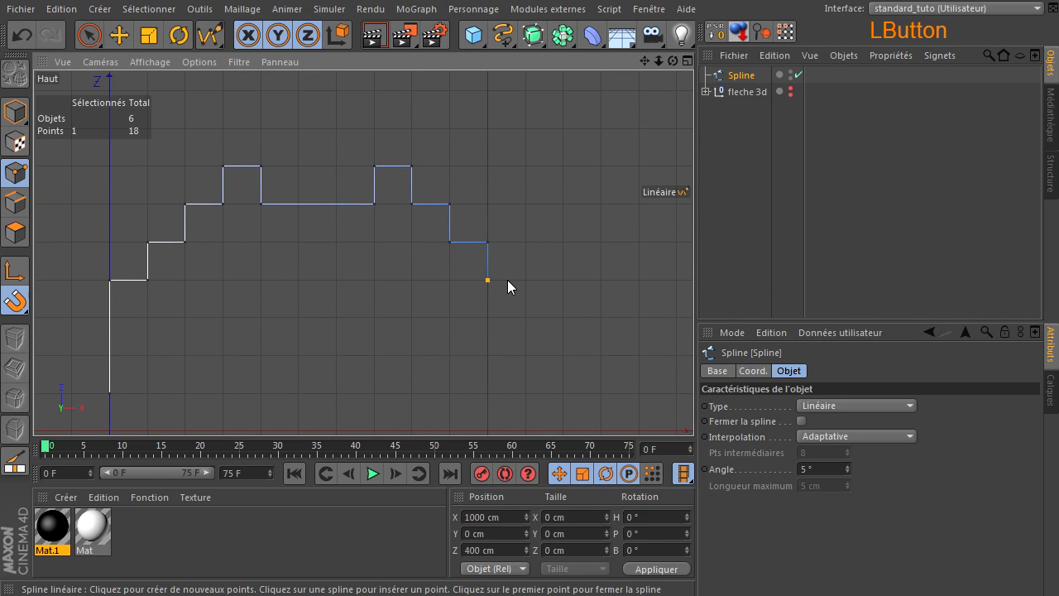
{"action": "left_click", "coordinate": [526, 280]}
- Trace the invader's arm down to Z 100 cm, the gap at X 900 to 1000 cm up to Z 300 cm, and the leg's base to X 800 cm
{"action": "left_click", "coordinate": [525, 392]}
{"action": "left_click", "coordinate": [483, 388]}
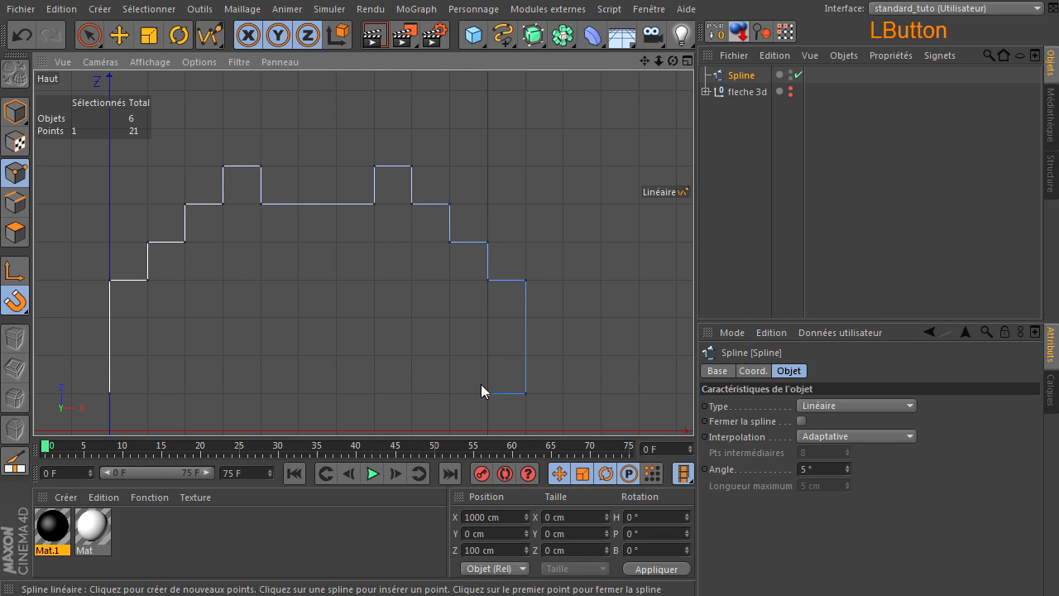
{"action": "left_click", "coordinate": [487, 317]}
{"action": "left_click", "coordinate": [449, 317]}
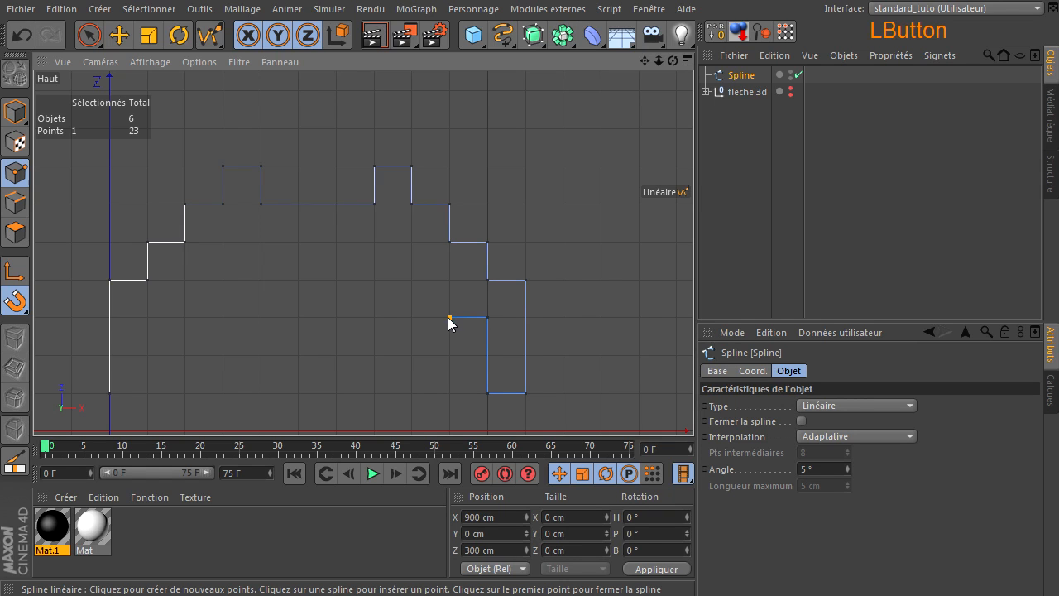
{"action": "left_click", "coordinate": [449, 393]}
{"action": "left_click", "coordinate": [410, 393]}
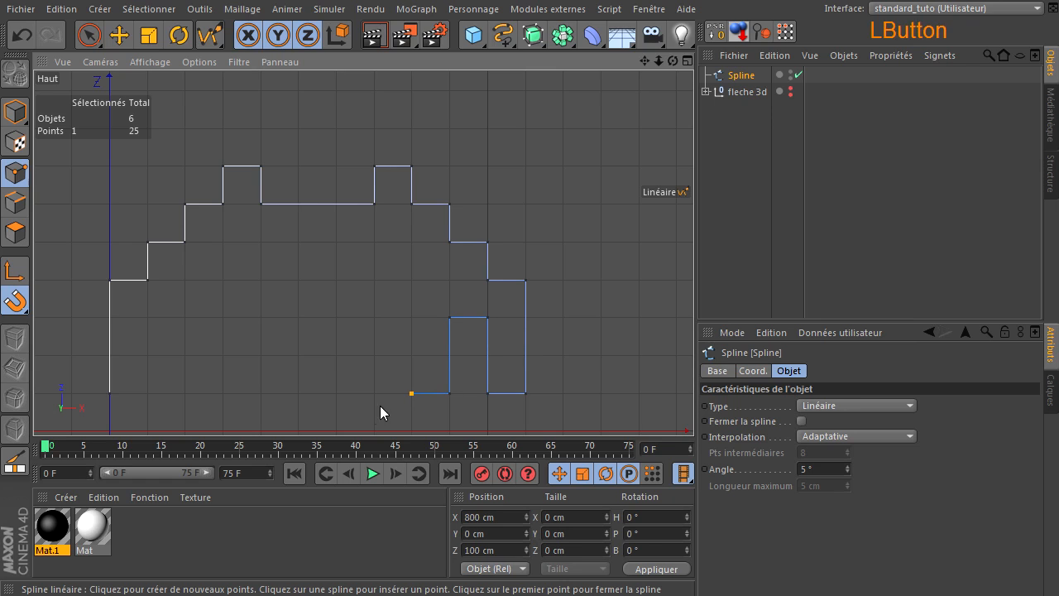
- Trace the underside at Z 200 cm from X 800 to 300 cm, mirror the leg and arm shape, and close the outline at X 0 cm, Z 100 cm
{"action": "left_click", "coordinate": [410, 356]}
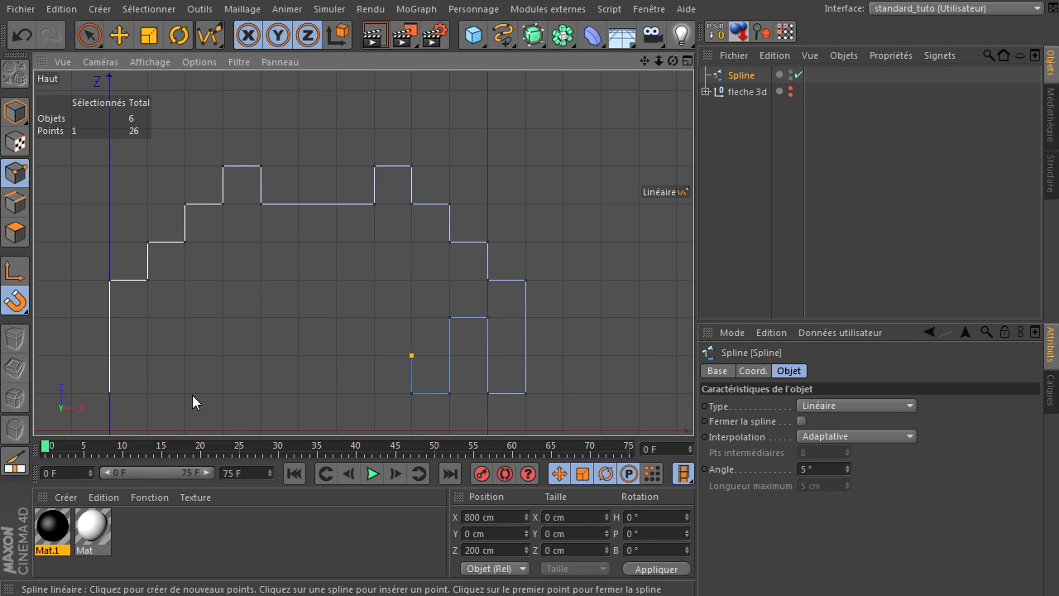
{"action": "left_click", "coordinate": [222, 355]}
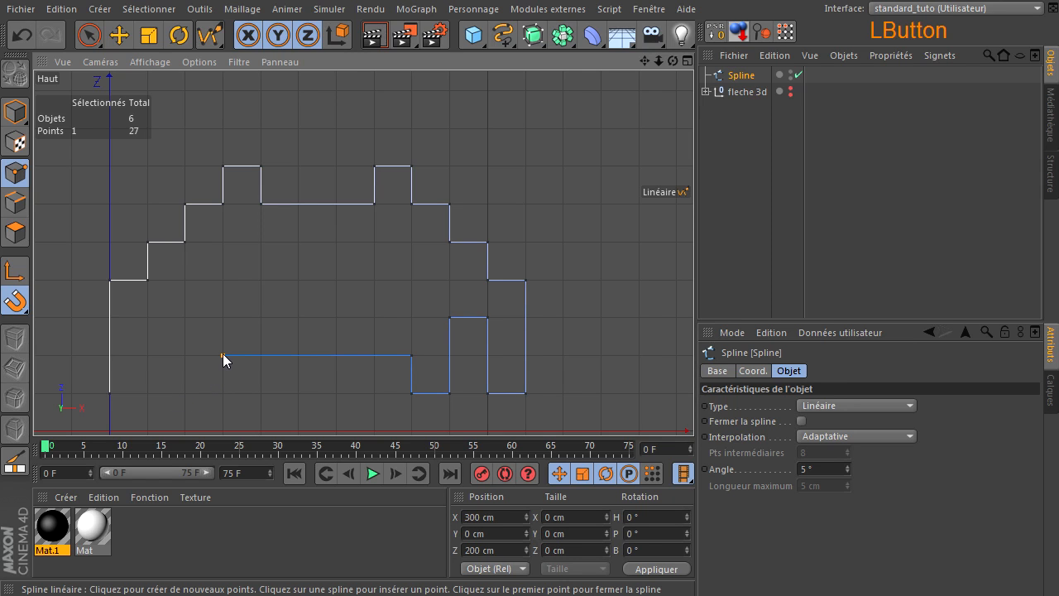
{"action": "left_click", "coordinate": [220, 394]}
{"action": "left_click", "coordinate": [183, 393]}
{"action": "left_click", "coordinate": [182, 316]}
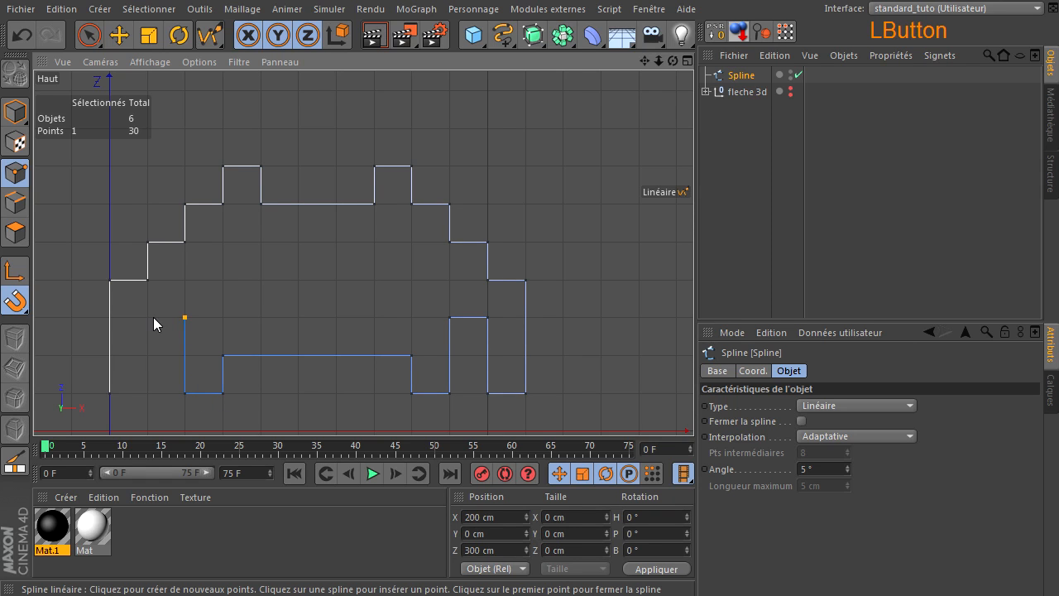
{"action": "left_click", "coordinate": [147, 392]}
{"action": "left_click", "coordinate": [109, 394]}
{"action": "key", "text": "Return"}
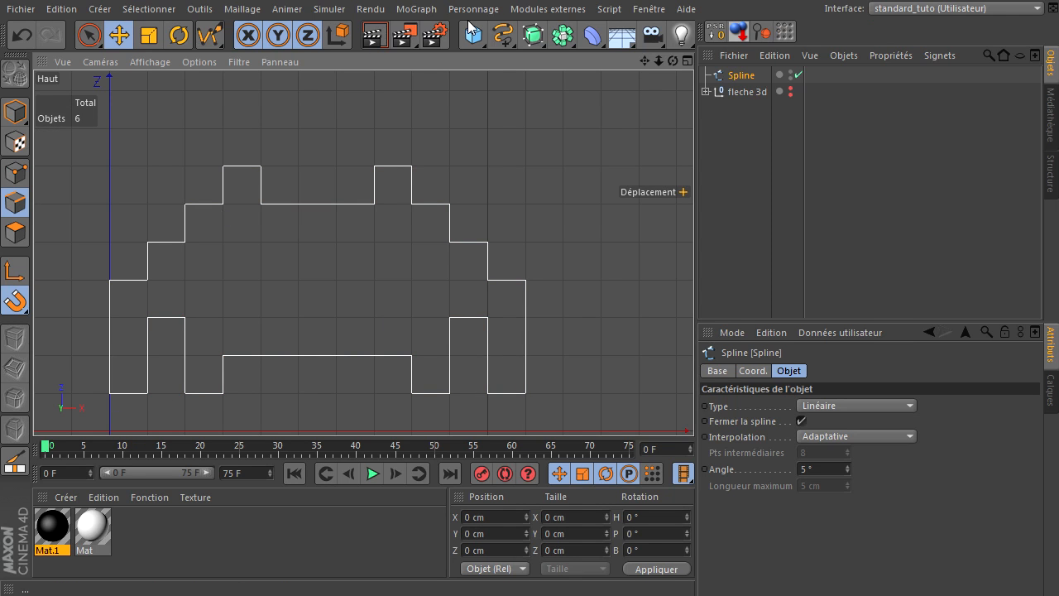
- Draw a closed 100 cm square linear spline at X 800 to 900 cm, Z 700 to 800 cm for one antenna tip
{"action": "left_click", "coordinate": [502, 35]}
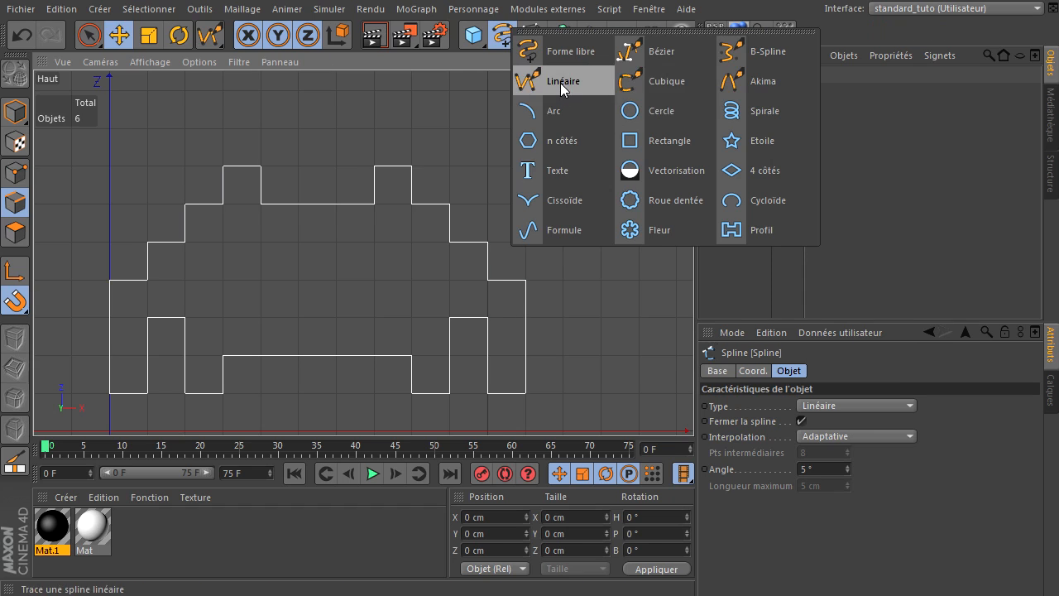
{"action": "left_click", "coordinate": [560, 83]}
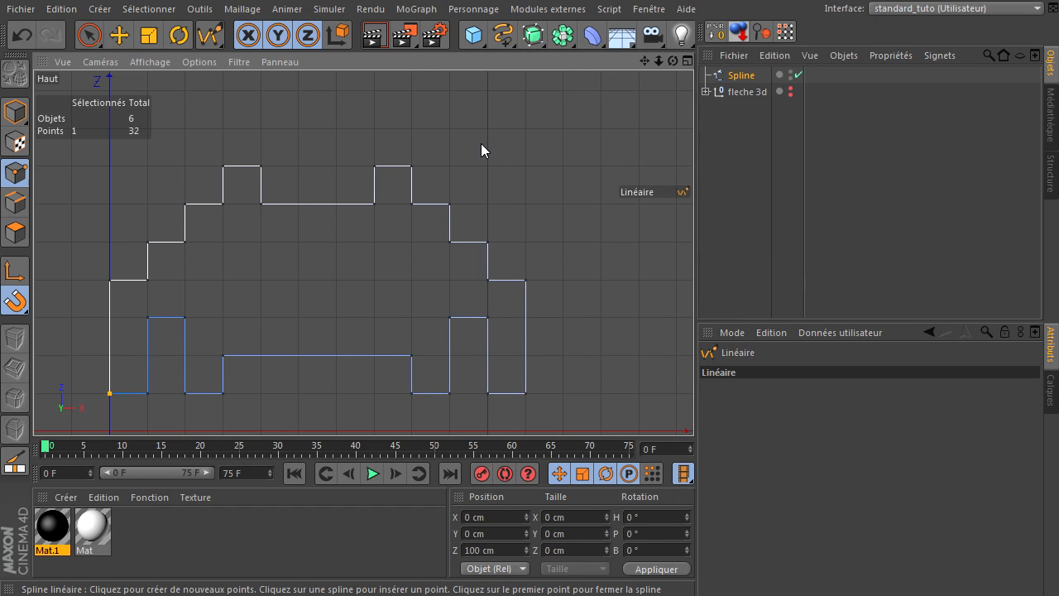
{"action": "left_click", "coordinate": [412, 166]}
{"action": "left_click", "coordinate": [411, 129]}
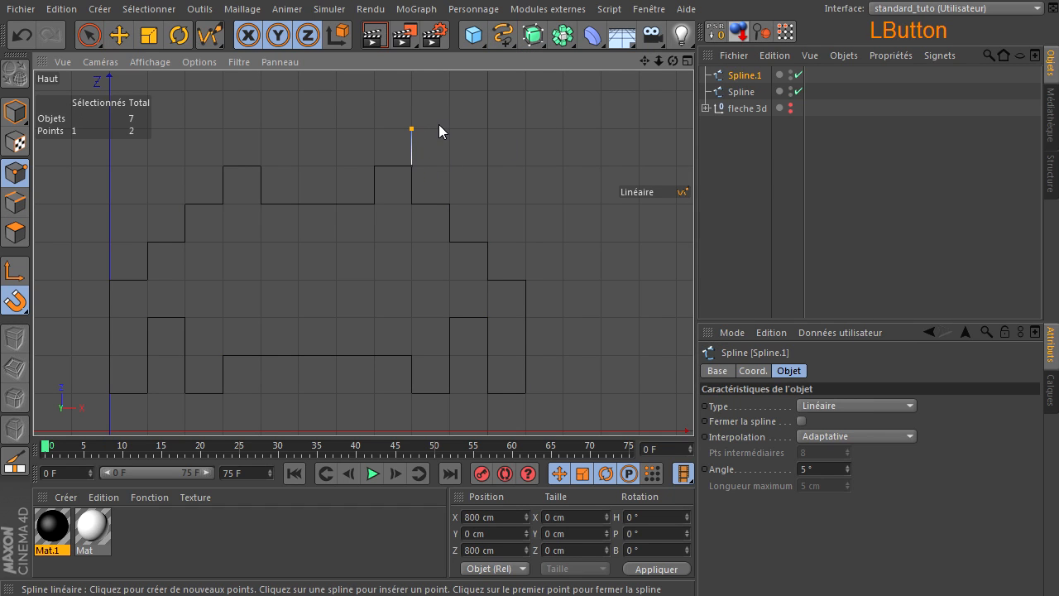
{"action": "left_click", "coordinate": [449, 129]}
{"action": "left_click", "coordinate": [449, 166]}
{"action": "left_click", "coordinate": [413, 167]}
{"action": "key", "text": "Return"}
- Draw the matching antenna tip as a closed square linear spline at X 200 to 300 cm, Z 700 to 800 cm
{"action": "left_click_drag", "start_coordinate": [503, 34], "coordinate": [547, 78]}
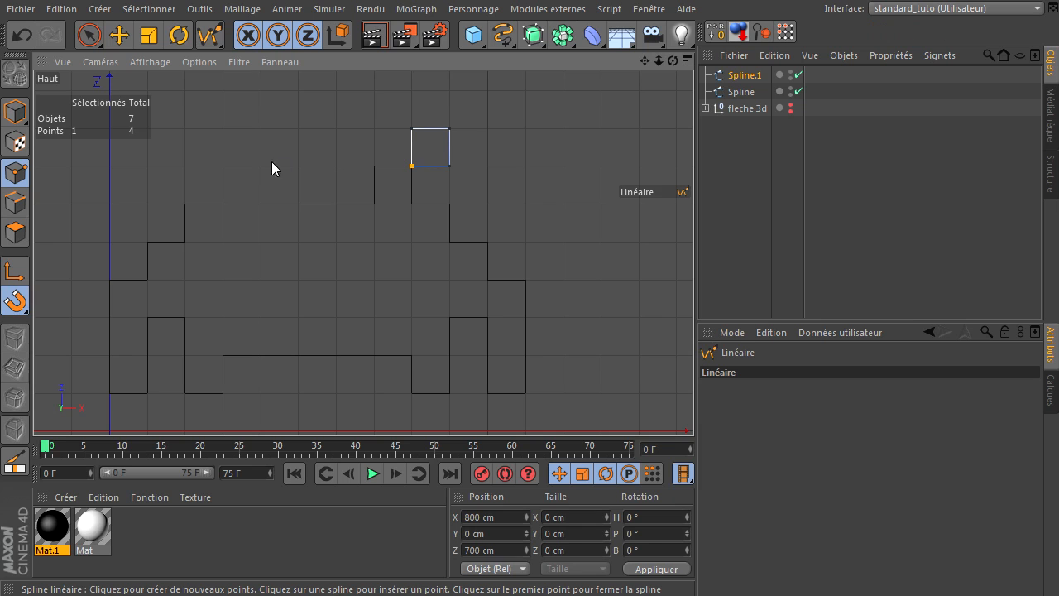
{"action": "left_click", "coordinate": [223, 166]}
{"action": "left_click", "coordinate": [223, 128]}
{"action": "left_click", "coordinate": [184, 128]}
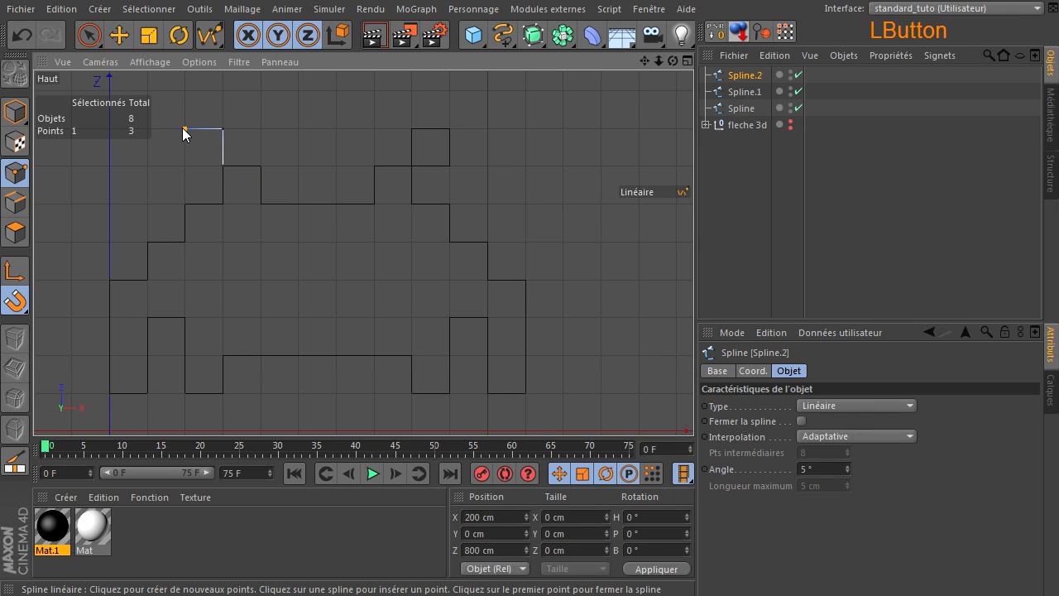
{"action": "left_click", "coordinate": [185, 166]}
{"action": "left_click", "coordinate": [221, 166]}
{"action": "key", "text": "Return"}
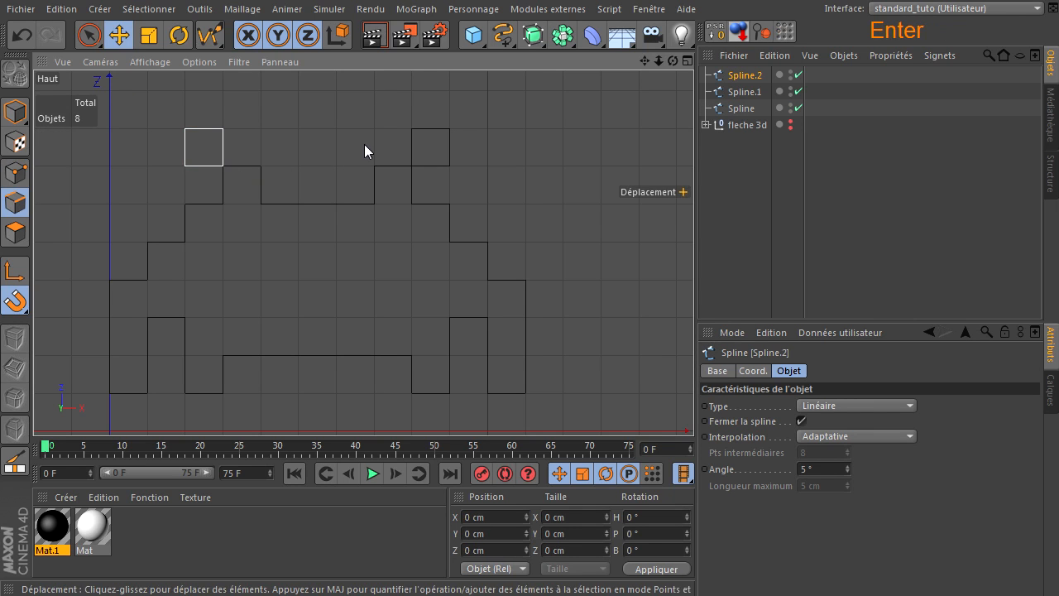
- Draw one foot as a closed rectangular linear spline at X 600 to 800 cm, Z 0 to 100 cm
{"action": "left_click_drag", "start_coordinate": [505, 41], "coordinate": [534, 85]}
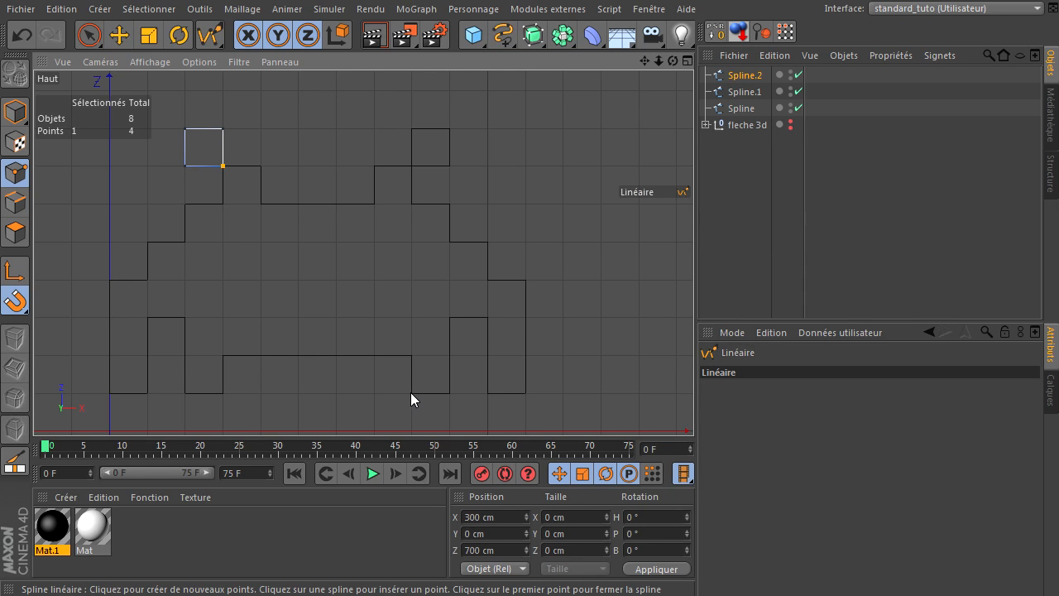
{"action": "left_click", "coordinate": [410, 392]}
{"action": "left_click", "coordinate": [336, 392]}
{"action": "left_click", "coordinate": [337, 430]}
{"action": "left_click", "coordinate": [411, 430]}
{"action": "left_click", "coordinate": [411, 394]}
{"action": "key", "text": "Return"}
- Draw the other foot as a closed rectangular linear spline at X 300 to 500 cm, Z 0 to 100 cm
{"action": "left_click_drag", "start_coordinate": [509, 37], "coordinate": [549, 82]}
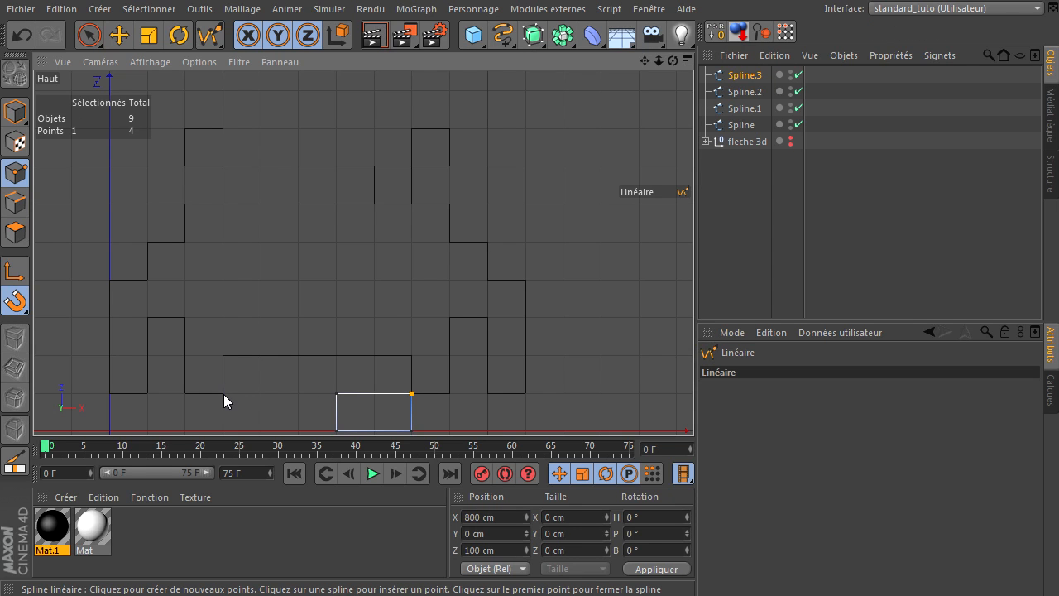
{"action": "left_click", "coordinate": [223, 392]}
{"action": "left_click", "coordinate": [223, 430]}
{"action": "left_click", "coordinate": [298, 430]}
{"action": "left_click", "coordinate": [297, 394]}
{"action": "left_click", "coordinate": [223, 394]}
{"action": "key", "text": "Return"}
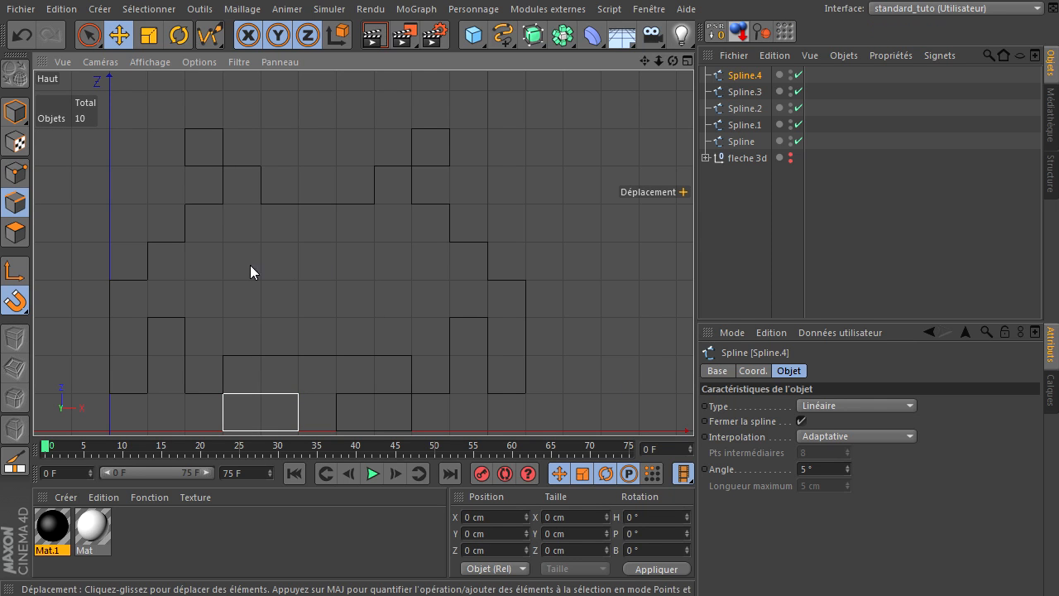
- Check the space invader reference image, and draw one eye as a closed square linear spline at X 700 to 800 cm, Z 400 to 500 cm
{"action": "left_click_drag", "start_coordinate": [1058, 217], "coordinate": [740, 147]}
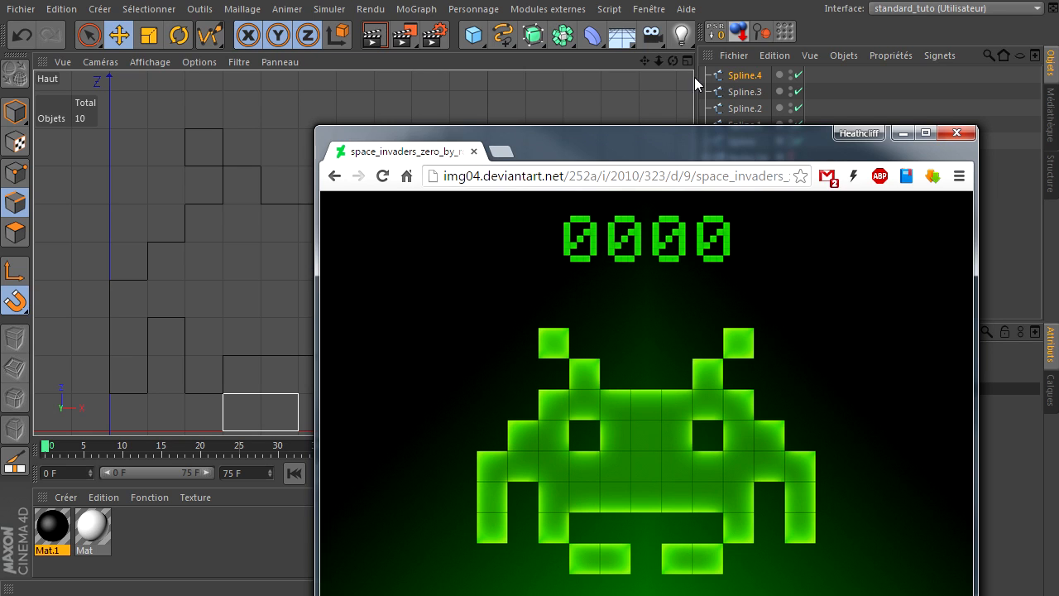
{"action": "left_click", "coordinate": [683, 192]}
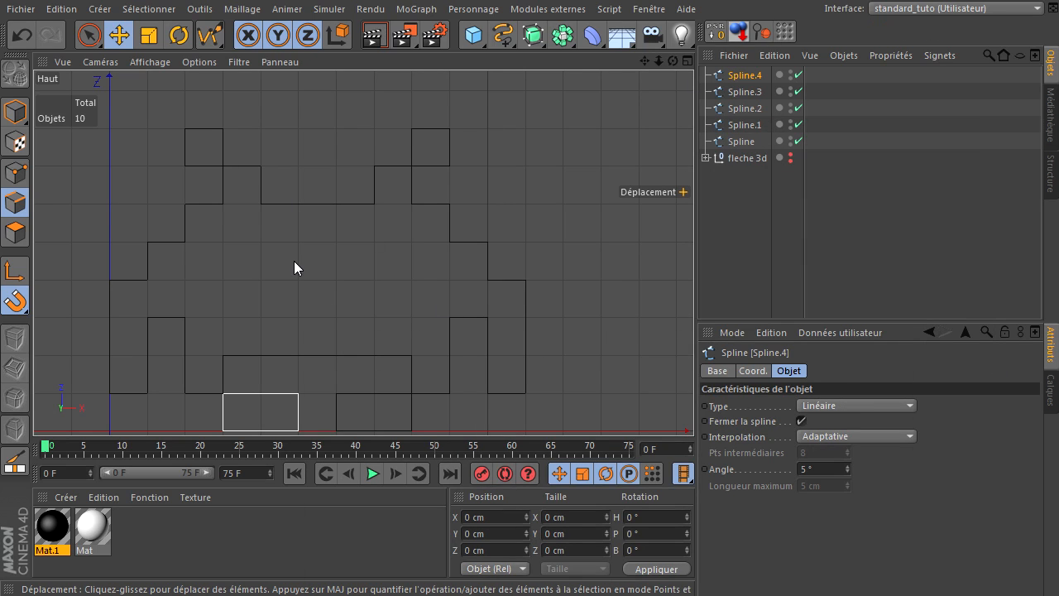
{"action": "left_click_drag", "start_coordinate": [505, 35], "coordinate": [570, 84]}
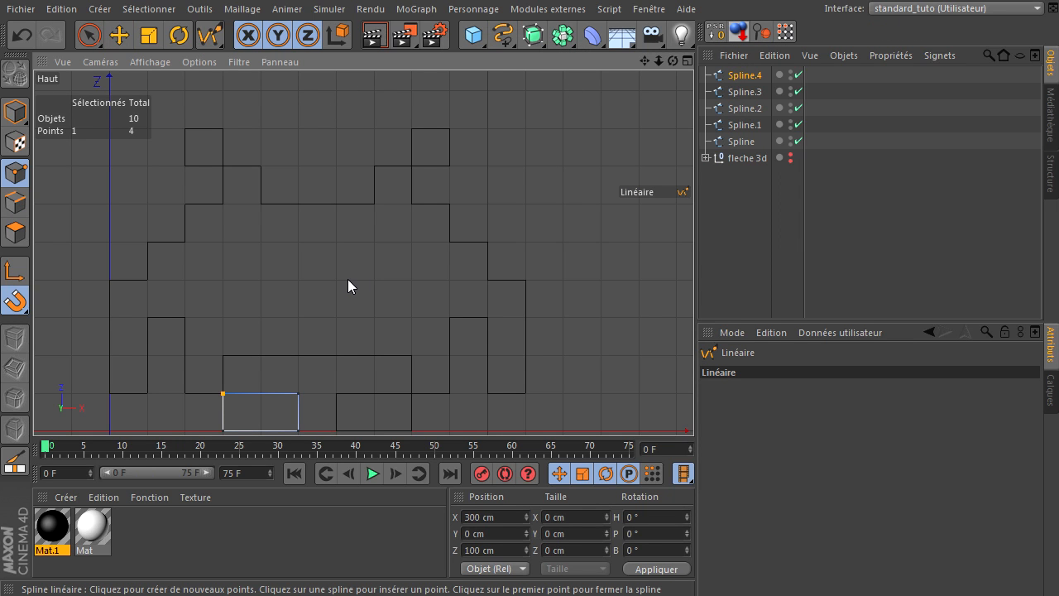
{"action": "left_click", "coordinate": [374, 243]}
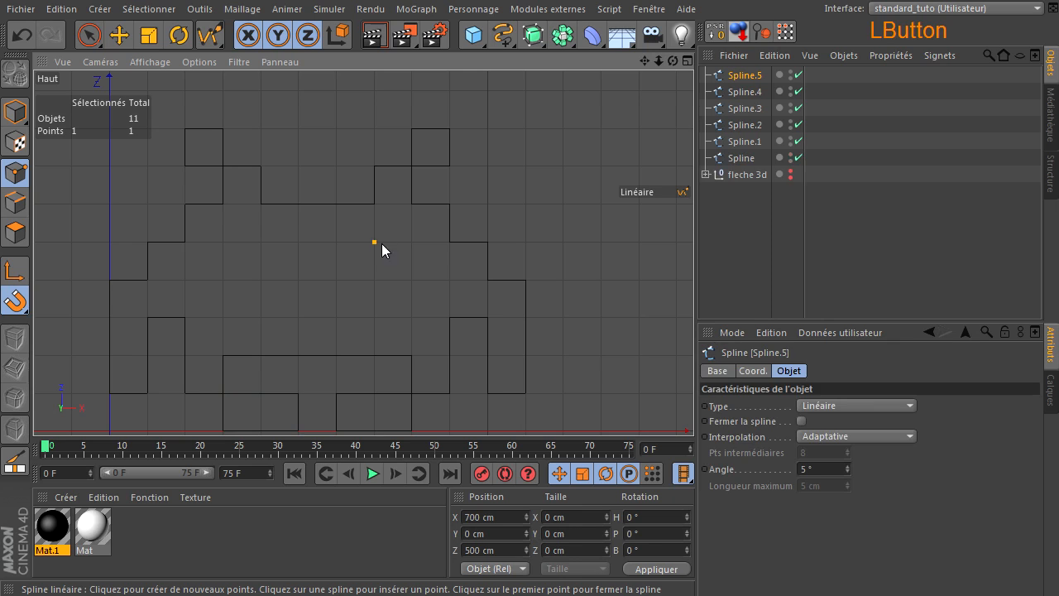
{"action": "left_click", "coordinate": [411, 241]}
{"action": "left_click", "coordinate": [411, 279]}
{"action": "left_click", "coordinate": [374, 280]}
{"action": "left_click", "coordinate": [373, 243]}
{"action": "key", "text": "Return"}
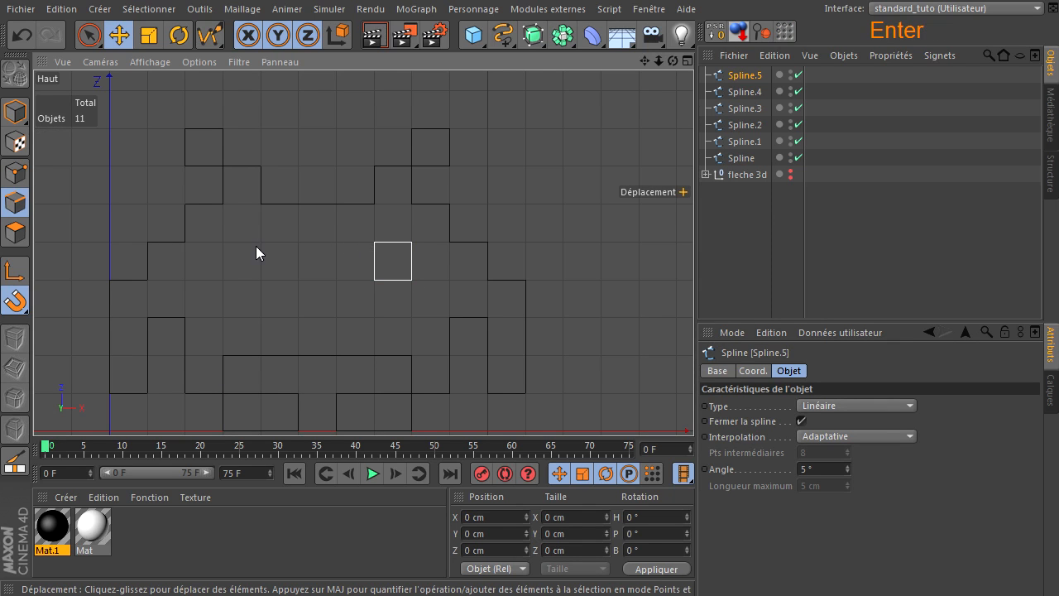
- Draw the second eye as a closed square linear spline at X 300 to 400 cm, Z 400 to 500 cm
{"action": "left_click", "coordinate": [501, 39]}
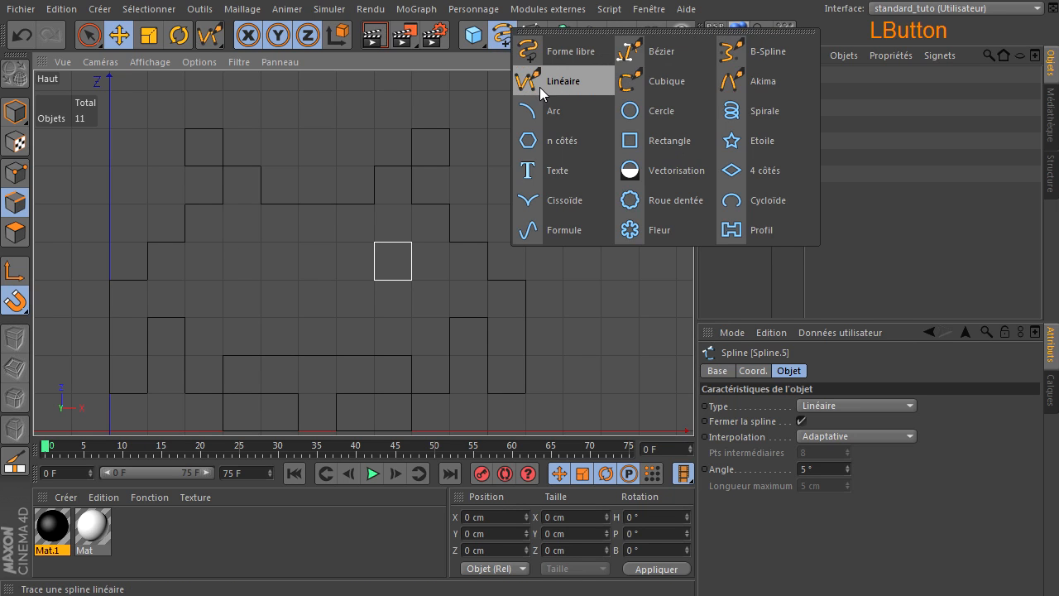
{"action": "left_click", "coordinate": [541, 86]}
{"action": "left_click", "coordinate": [223, 243]}
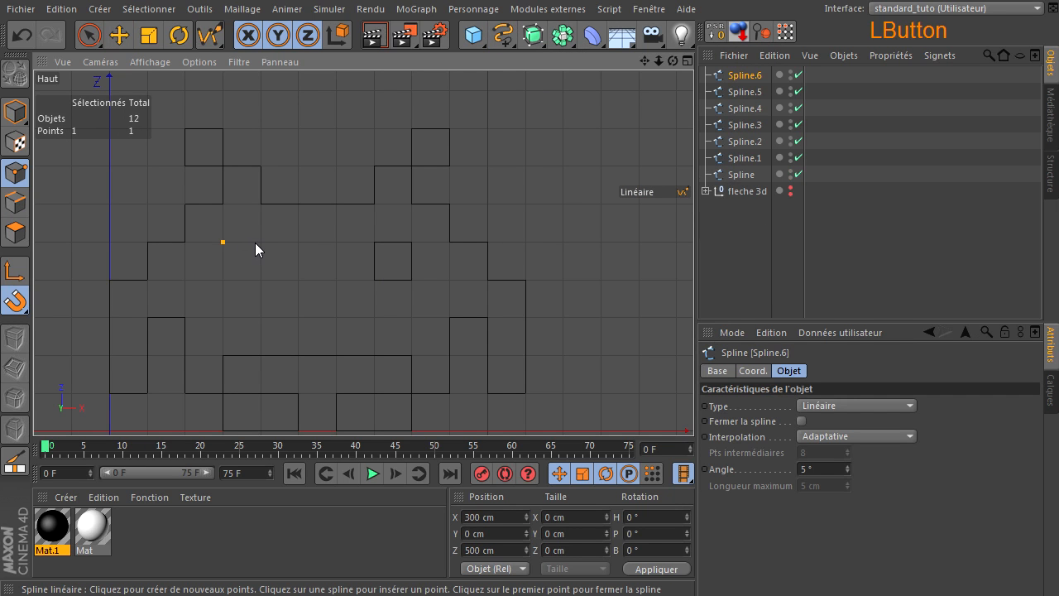
{"action": "left_click", "coordinate": [259, 280]}
{"action": "left_click", "coordinate": [223, 280]}
{"action": "left_click", "coordinate": [223, 242]}
{"action": "key", "text": "Return"}
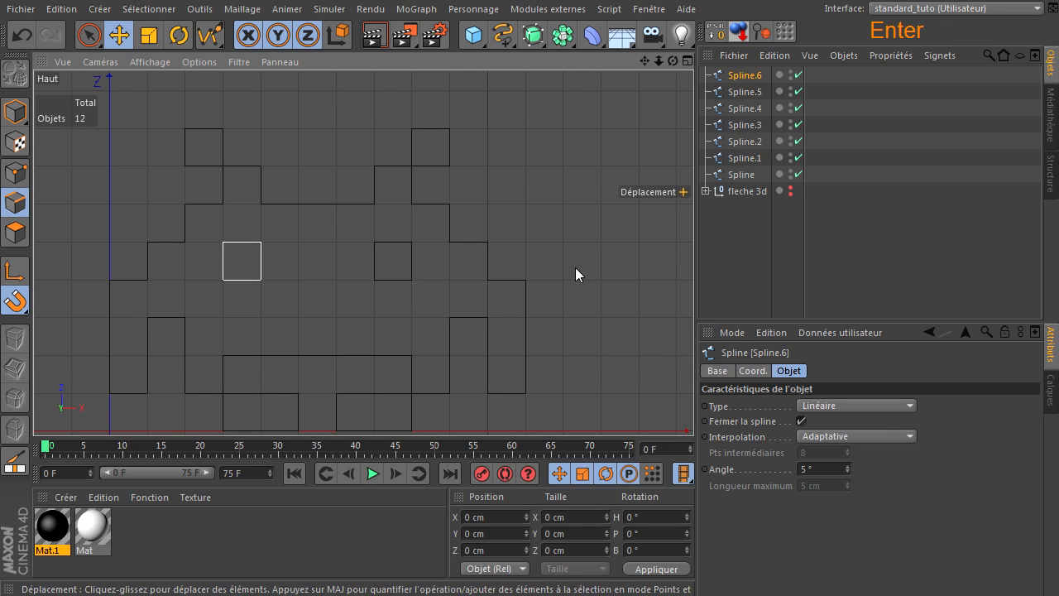
- Select the body, antenna, foot and first eye splines together, and reduce the selection to that eye's spline, Spline.5
{"action": "left_click", "coordinate": [743, 227]}
{"action": "scroll", "coordinate": [346, 270], "scroll_direction": "down", "scroll_amount": 2}
{"action": "scroll", "coordinate": [439, 317], "scroll_direction": "down", "scroll_amount": 2}
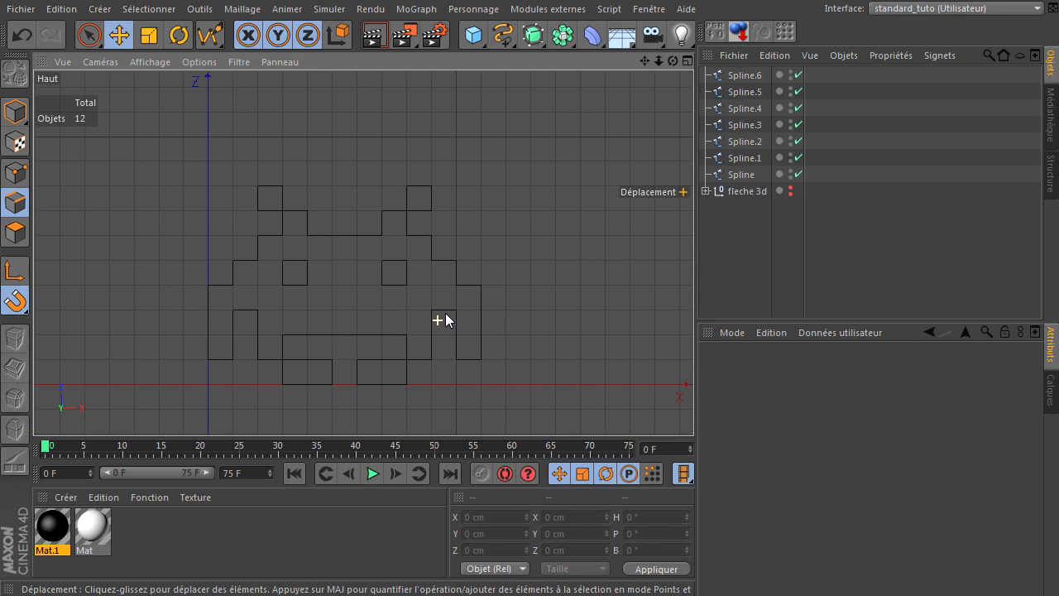
{"action": "left_click", "coordinate": [735, 174]}
{"action": "left_click", "coordinate": [740, 158], "text": "ctrl"}
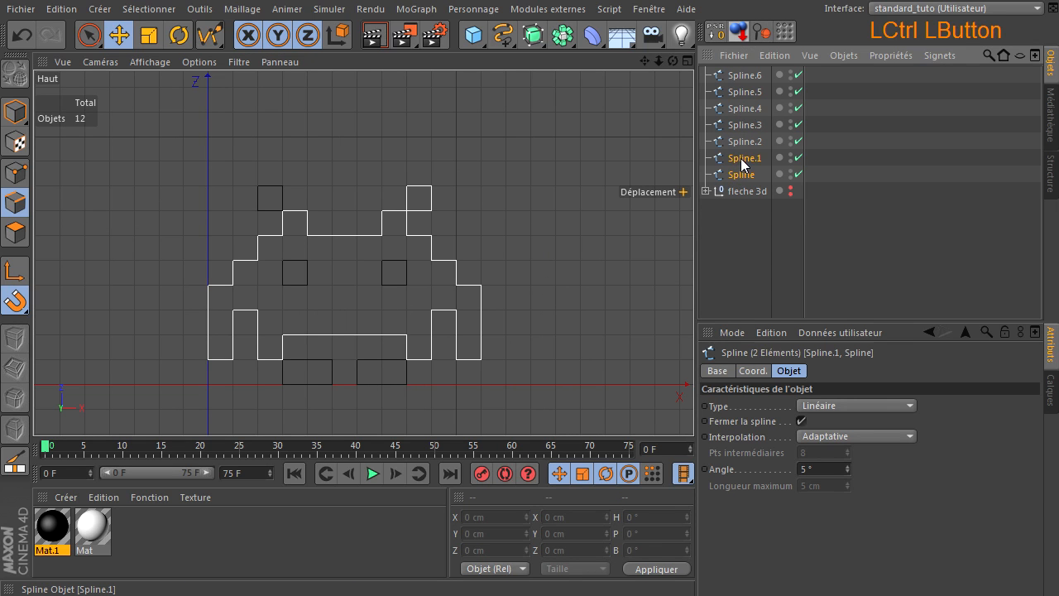
{"action": "left_click", "coordinate": [743, 143], "text": "ctrl"}
{"action": "left_click", "coordinate": [746, 126], "text": "ctrl"}
{"action": "left_click", "coordinate": [746, 108], "text": "ctrl"}
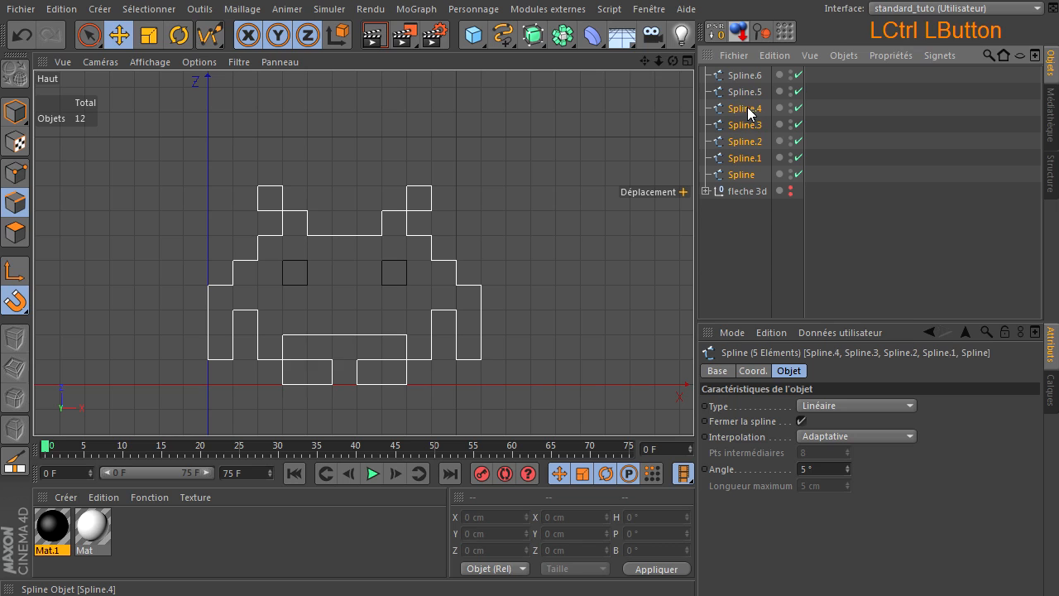
{"action": "left_click", "coordinate": [749, 93], "text": "ctrl"}
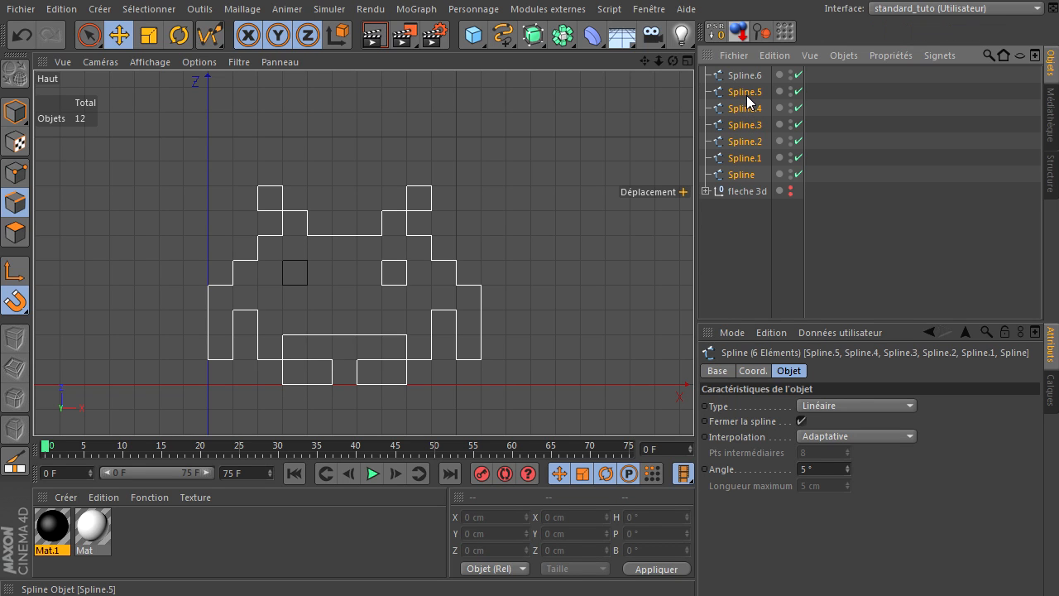
{"action": "left_click", "coordinate": [746, 92]}
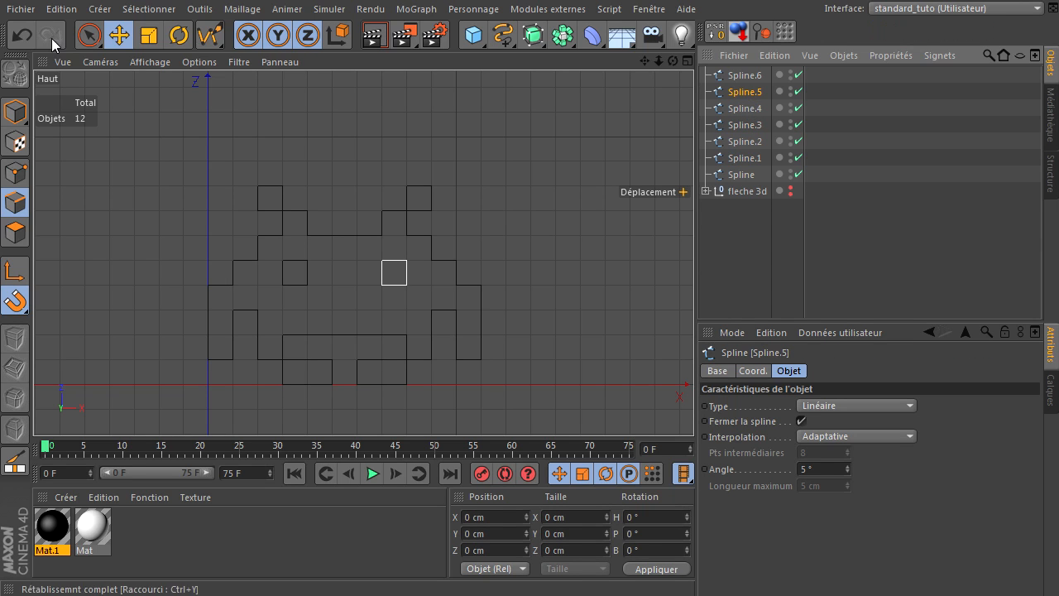
- Connect the five body splines of the invader into one spline and delete the originals
{"action": "left_click", "coordinate": [21, 37]}
{"action": "left_click", "coordinate": [21, 37]}
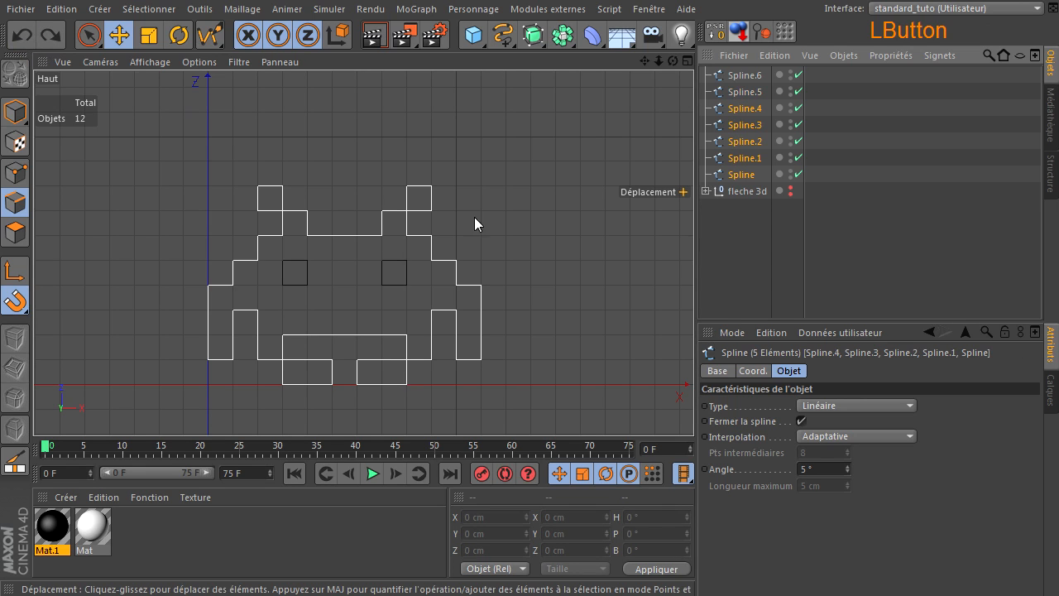
{"action": "right_click", "coordinate": [740, 114]}
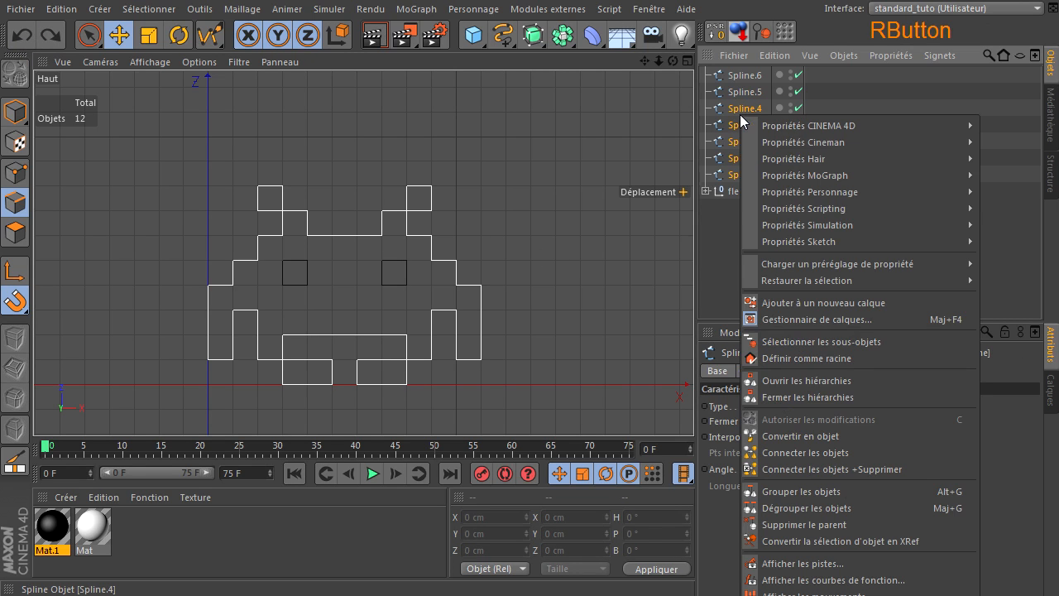
{"action": "left_click", "coordinate": [788, 469]}
{"action": "left_click", "coordinate": [754, 212]}
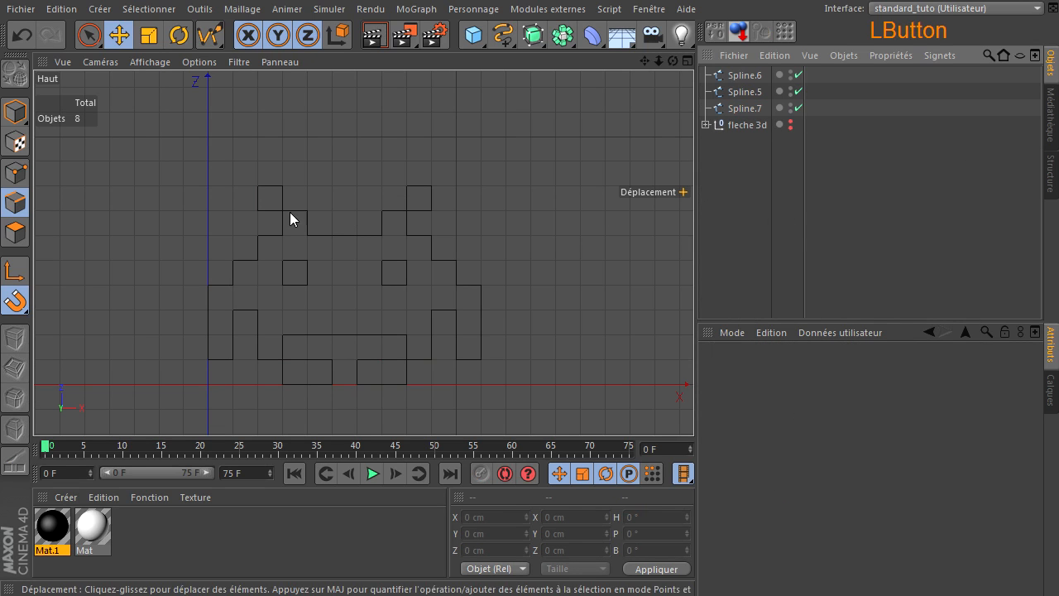
- Connect the two eye splines into a single spline and delete the originals
{"action": "left_click", "coordinate": [750, 90]}
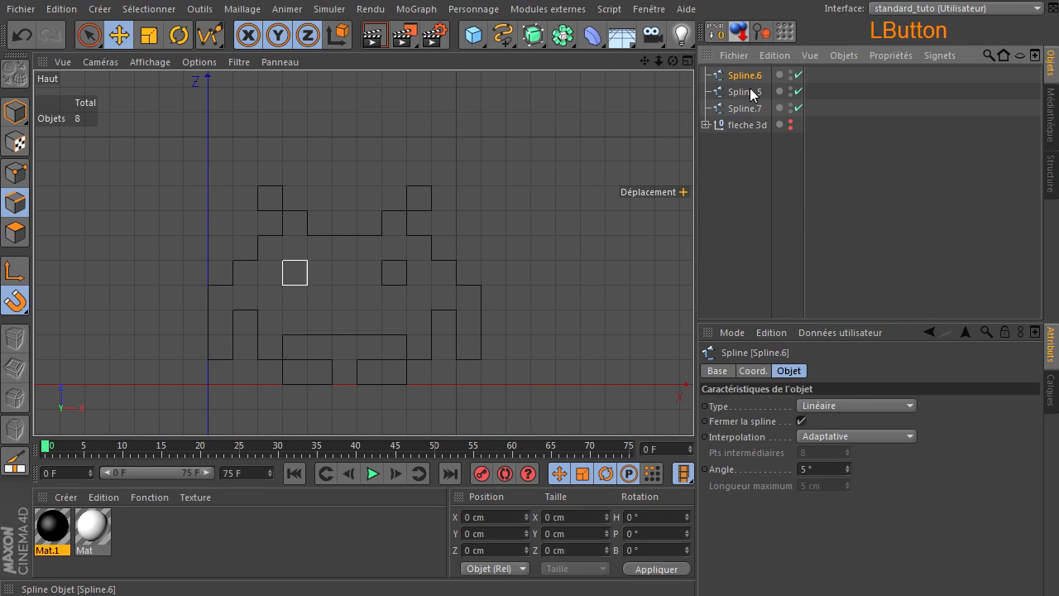
{"action": "left_click", "coordinate": [753, 74], "text": "ctrl"}
{"action": "right_click", "coordinate": [754, 74]}
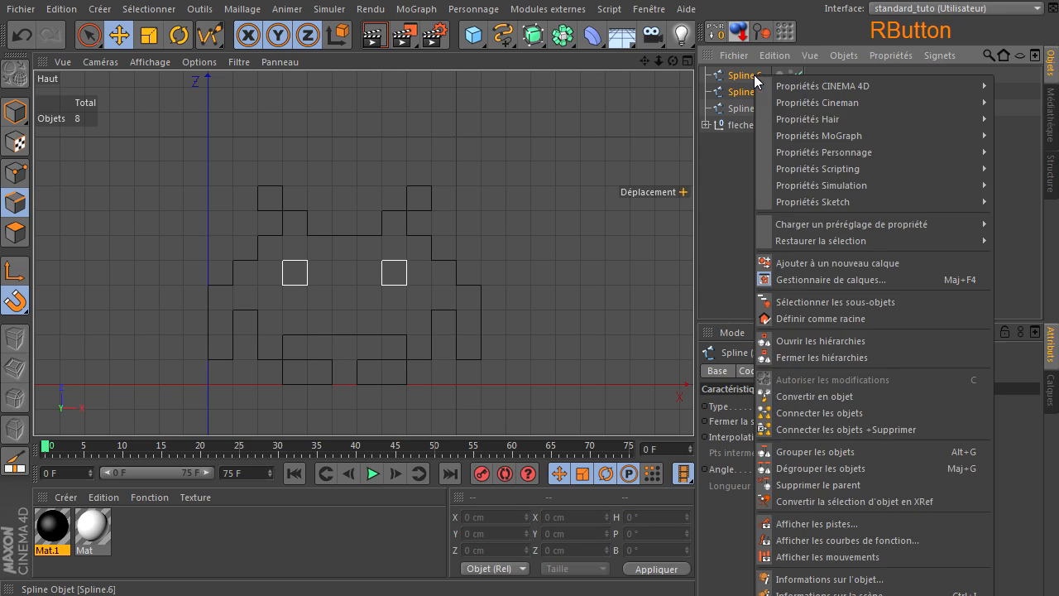
{"action": "left_click", "coordinate": [794, 428]}
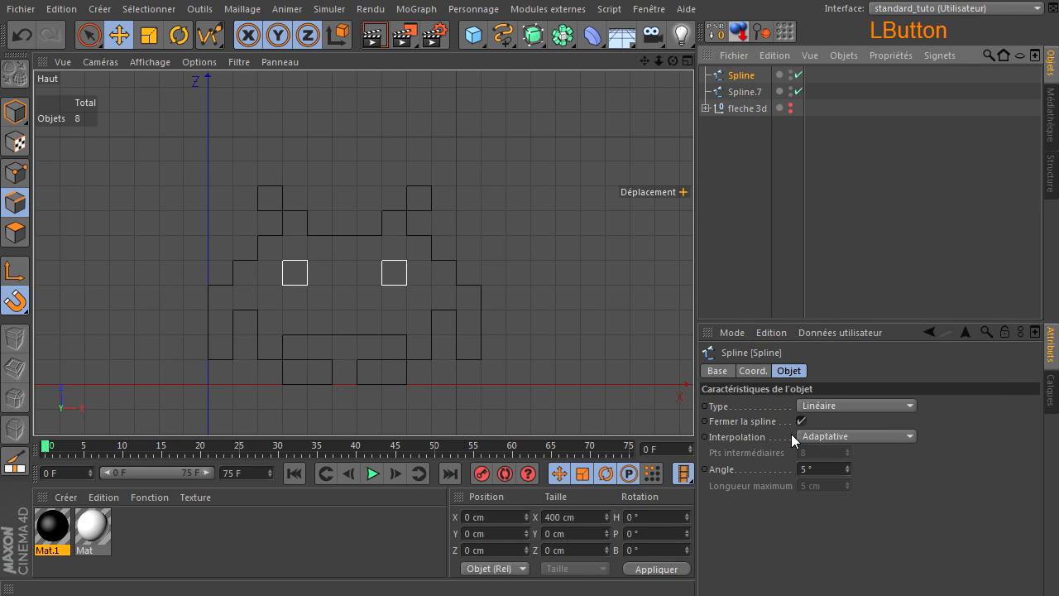
{"action": "left_click", "coordinate": [733, 141]}
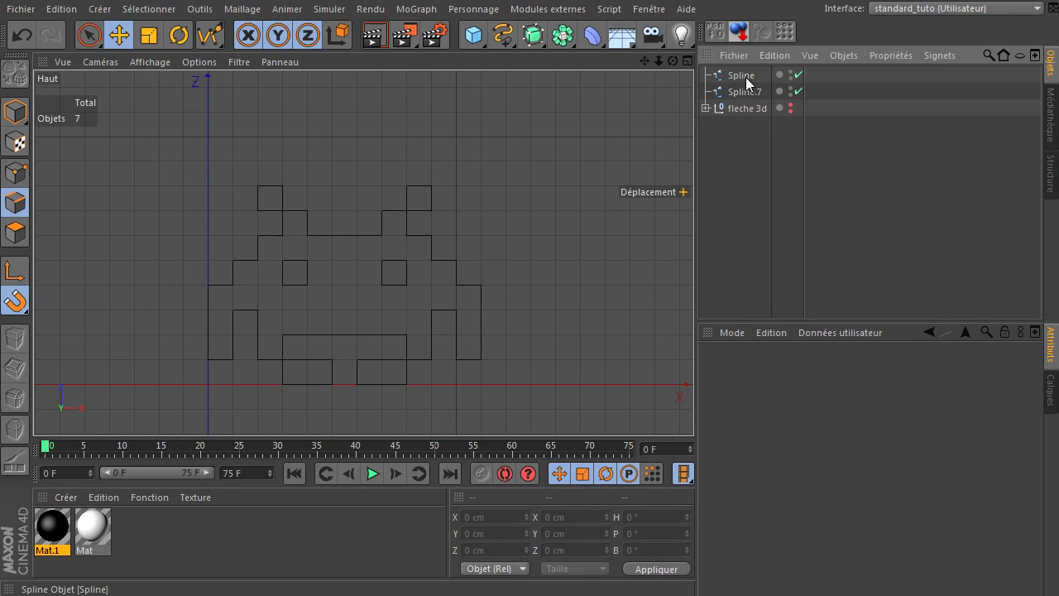
- Connect the body spline and the eye spline into one spline and delete the originals
{"action": "left_click", "coordinate": [740, 94]}
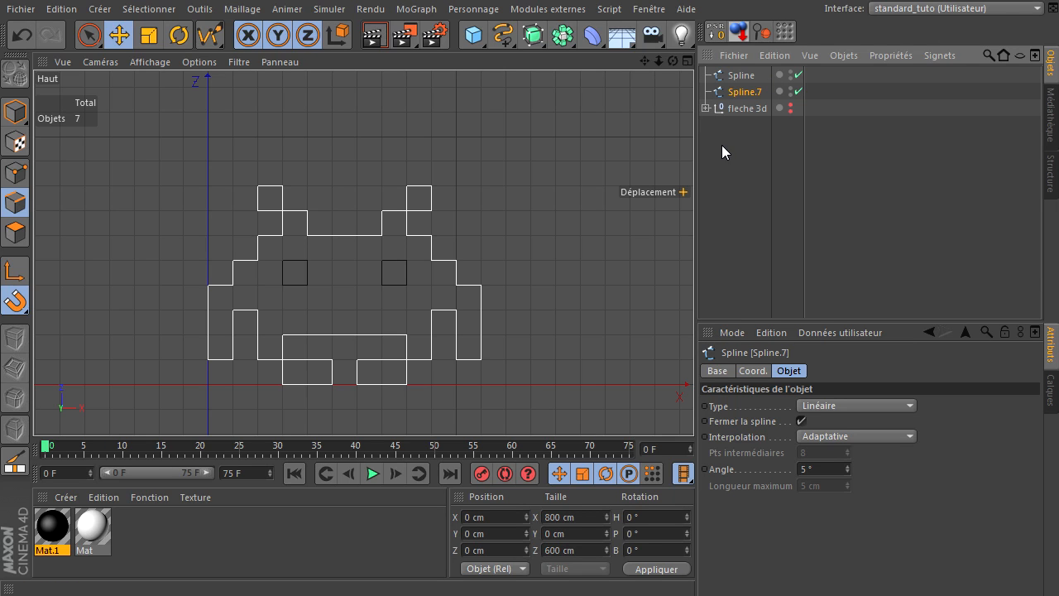
{"action": "left_click", "coordinate": [745, 76], "text": "ctrl"}
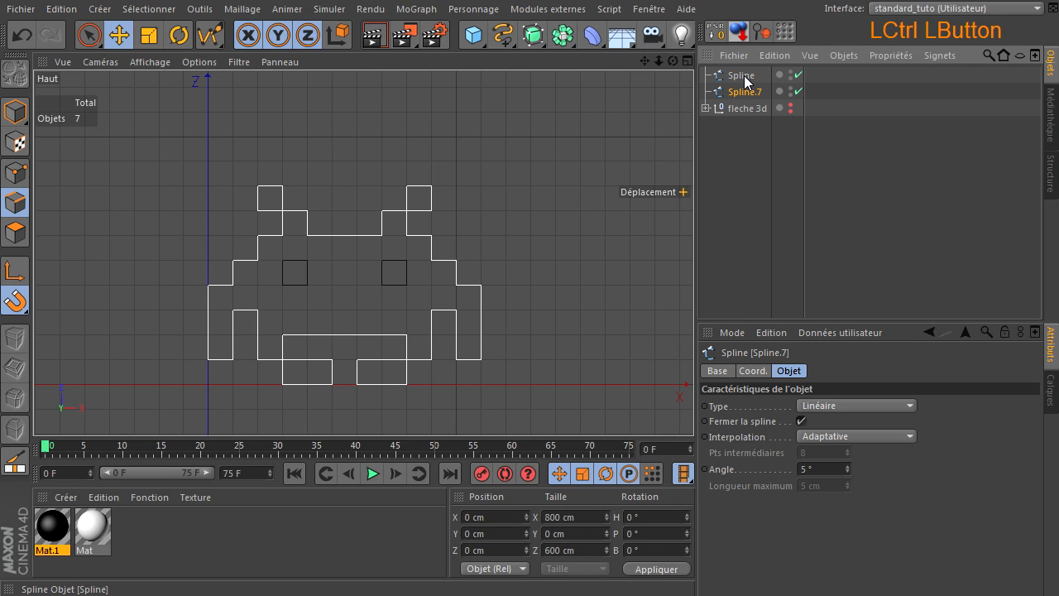
{"action": "right_click", "coordinate": [747, 79]}
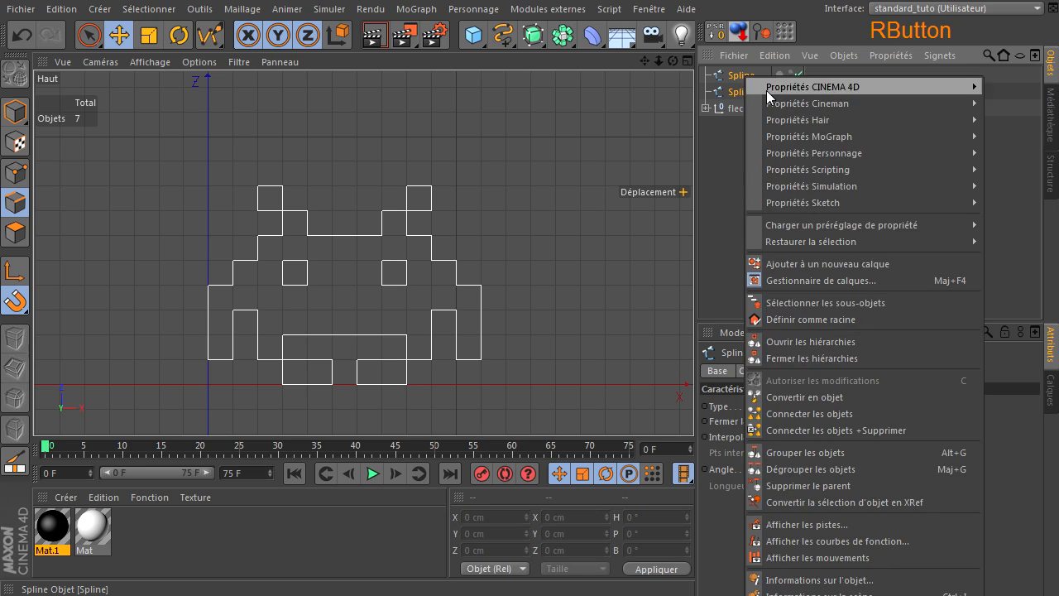
{"action": "left_click", "coordinate": [816, 425]}
{"action": "left_click", "coordinate": [729, 150]}
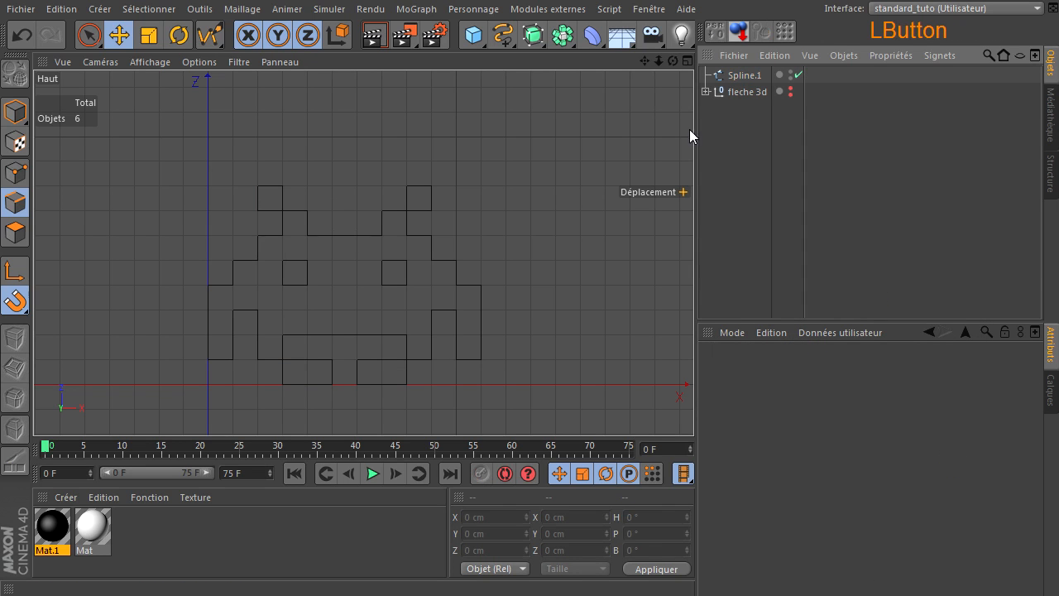
- Add an Extrusion NURBS and make the combined invader spline its child
{"action": "left_click_drag", "start_coordinate": [532, 35], "coordinate": [800, 58]}
{"action": "left_click", "coordinate": [741, 91]}
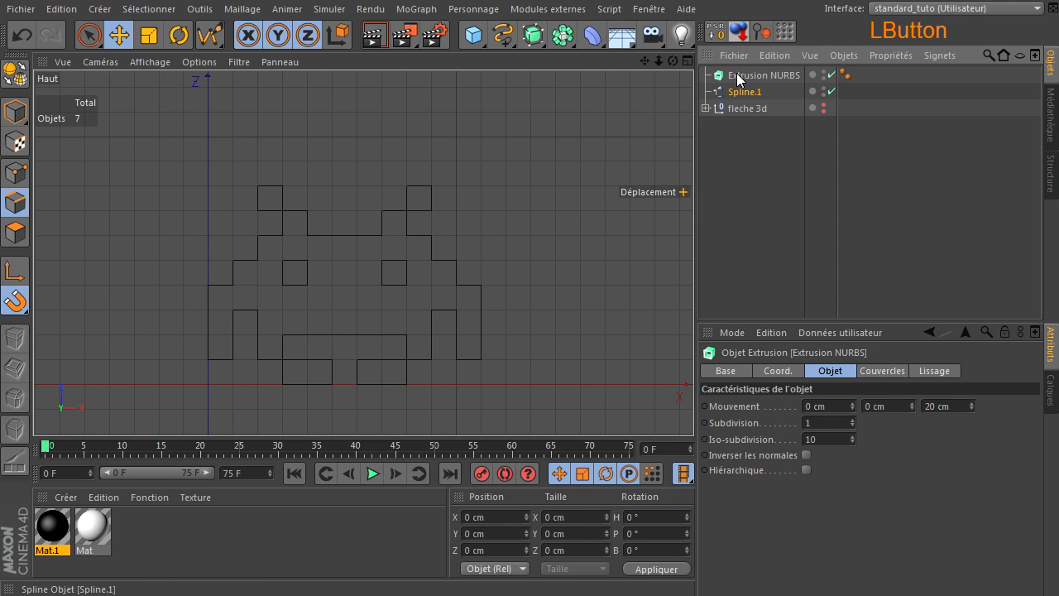
{"action": "left_click_drag", "start_coordinate": [738, 79], "coordinate": [736, 78]}
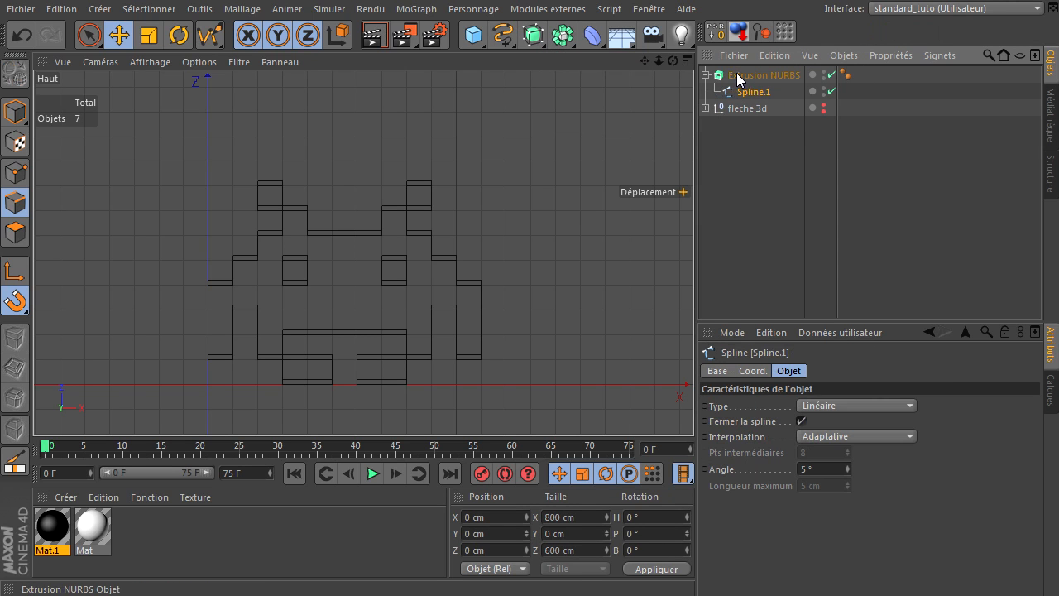
- In the Perspective view, set the Extrusion NURBS movement to 0 cm in Z and 100 cm in Y
{"action": "middle_click", "coordinate": [418, 192]}
{"action": "middle_click", "coordinate": [219, 161]}
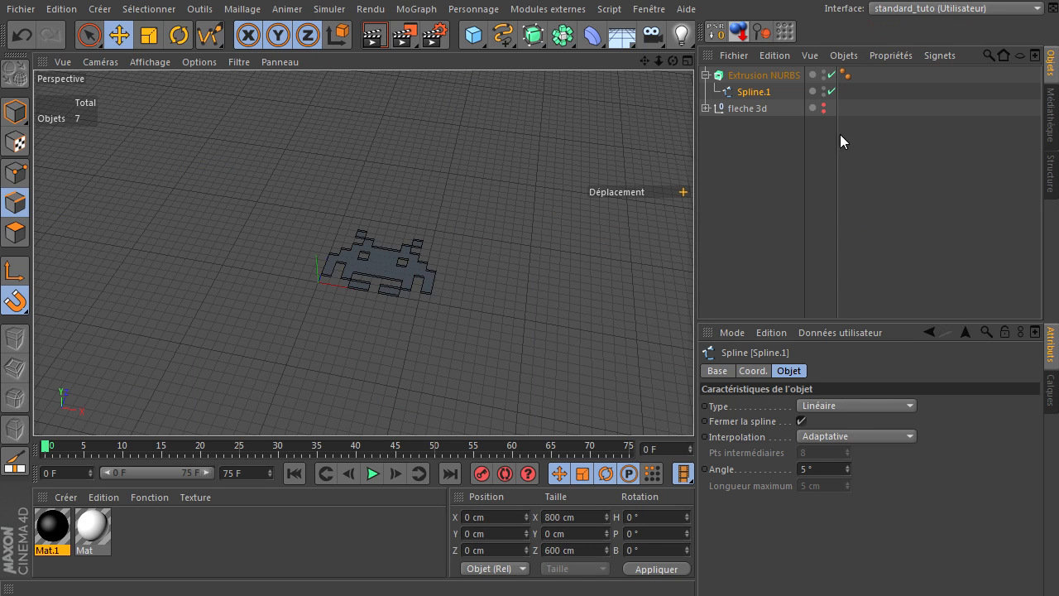
{"action": "left_click", "coordinate": [758, 76]}
{"action": "double_click", "coordinate": [949, 405]}
{"action": "type", "text": "0"}
{"action": "key", "text": "Return"}
{"action": "double_click", "coordinate": [886, 406]}
{"action": "type", "text": "100"}
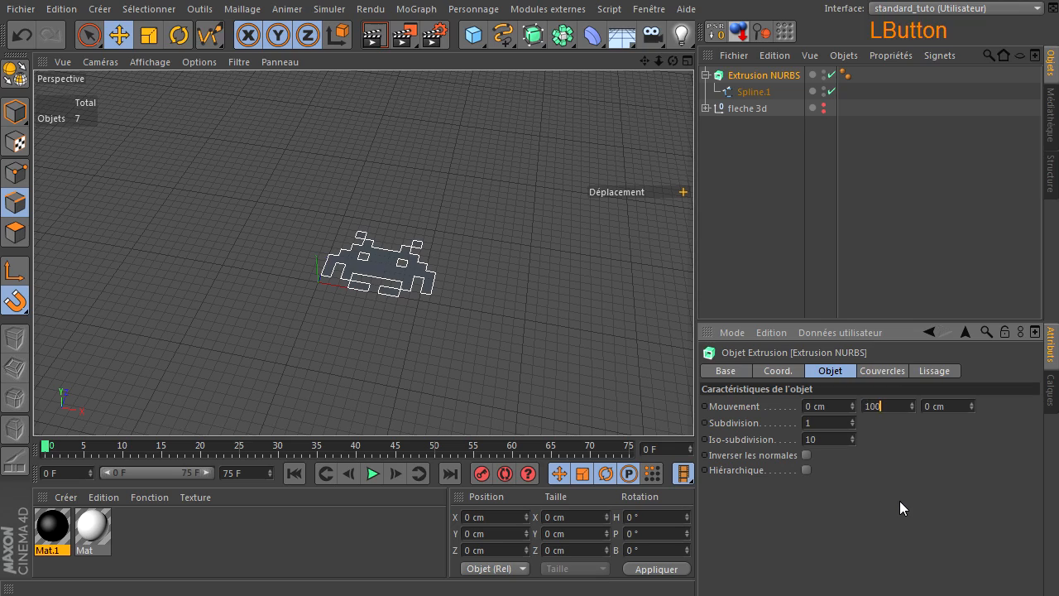
{"action": "key", "text": "Return"}
{"action": "left_click", "coordinate": [685, 194]}
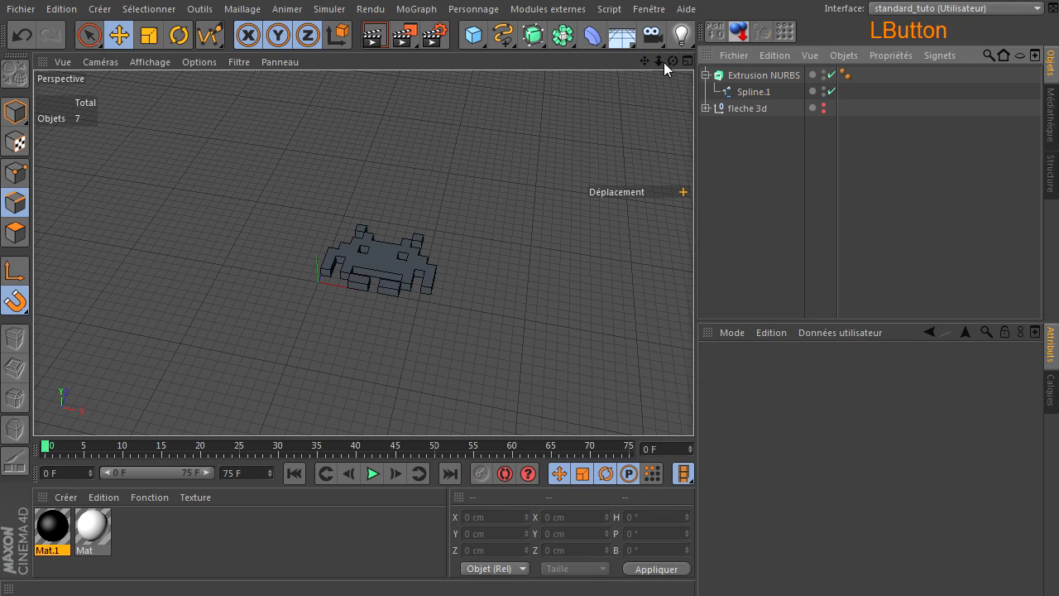
- Apply the white material Mat to the Extrusion NURBS and render the active view
{"action": "left_click_drag", "start_coordinate": [674, 61], "coordinate": [693, 405]}
{"action": "left_click_drag", "start_coordinate": [705, 284], "coordinate": [790, 73]}
{"action": "left_click", "coordinate": [377, 42]}
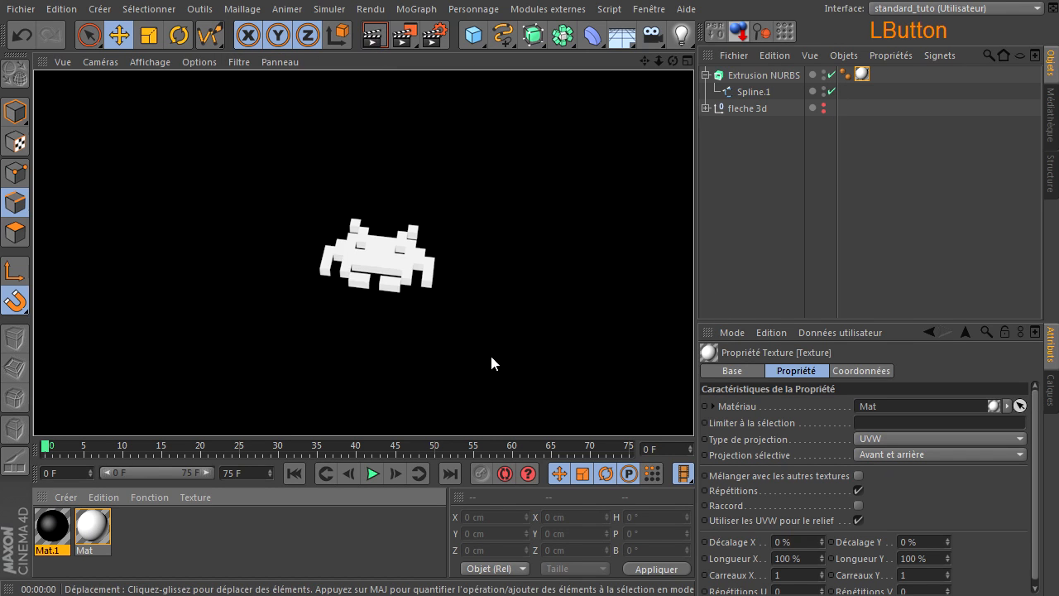
- Render the invader from close up and again from a different angle
{"action": "scroll", "coordinate": [372, 272], "scroll_direction": "up", "scroll_amount": 5}
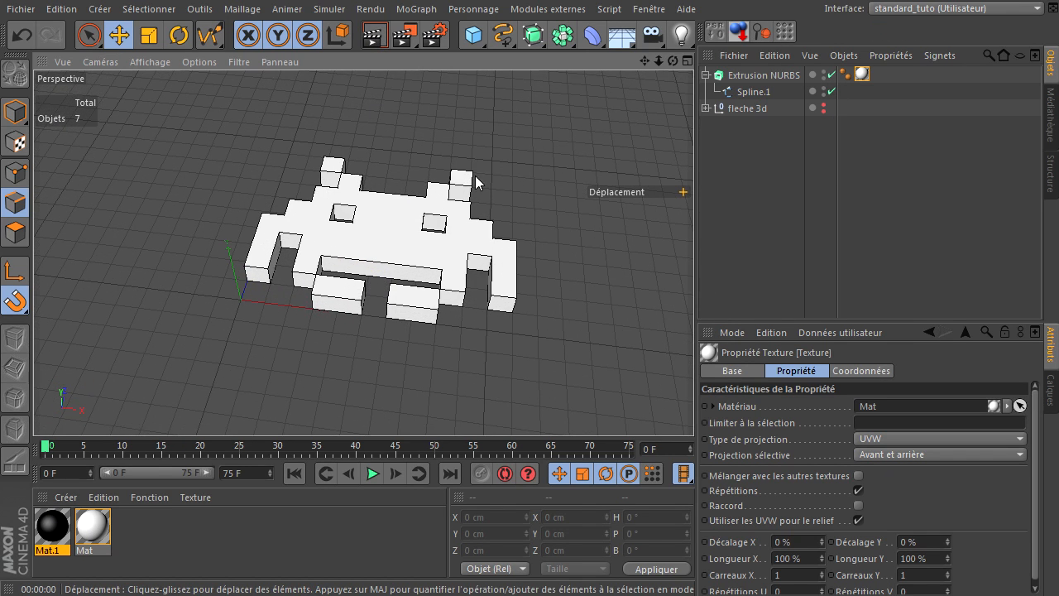
{"action": "left_click", "coordinate": [374, 35]}
{"action": "left_click_drag", "start_coordinate": [672, 60], "coordinate": [695, 407]}
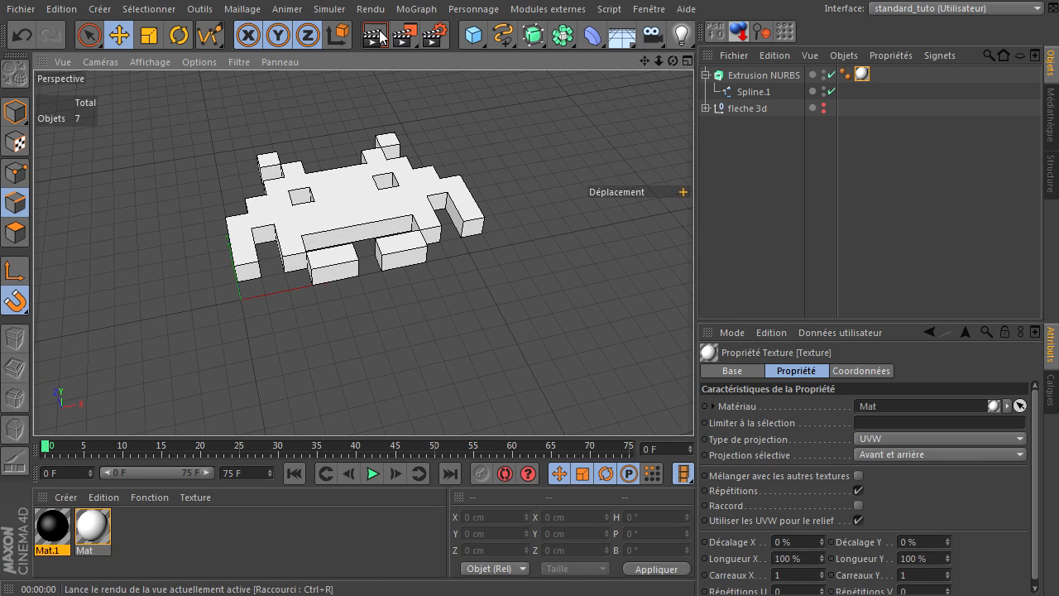
{"action": "left_click", "coordinate": [374, 35]}
{"action": "left_click", "coordinate": [733, 203]}
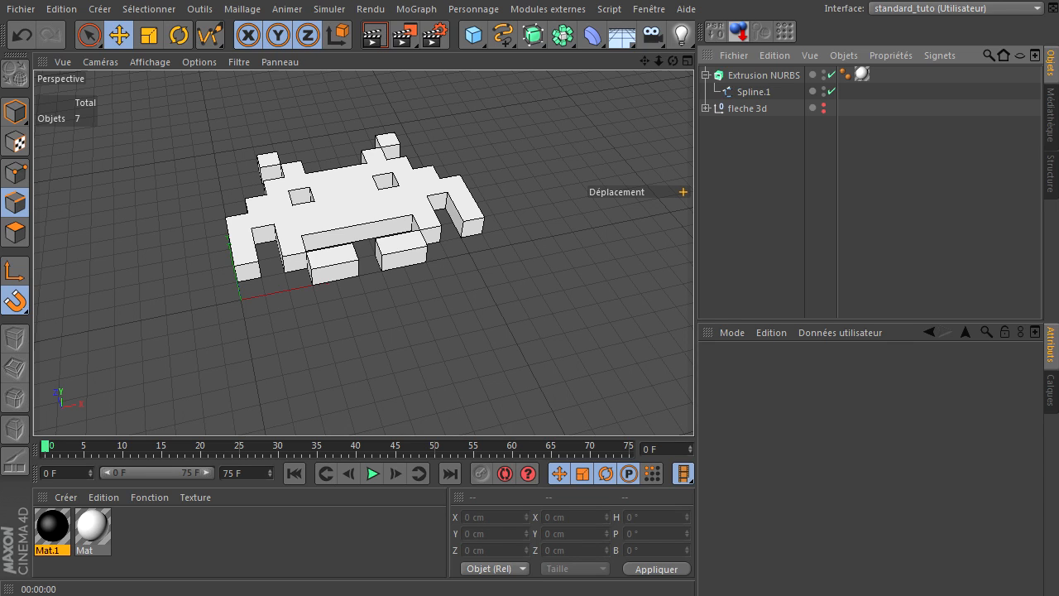
- Switch to the browser and search Google Images for "pacman pixel"
{"action": "left_click", "coordinate": [434, 35]}
{"action": "left_click", "coordinate": [434, 35]}
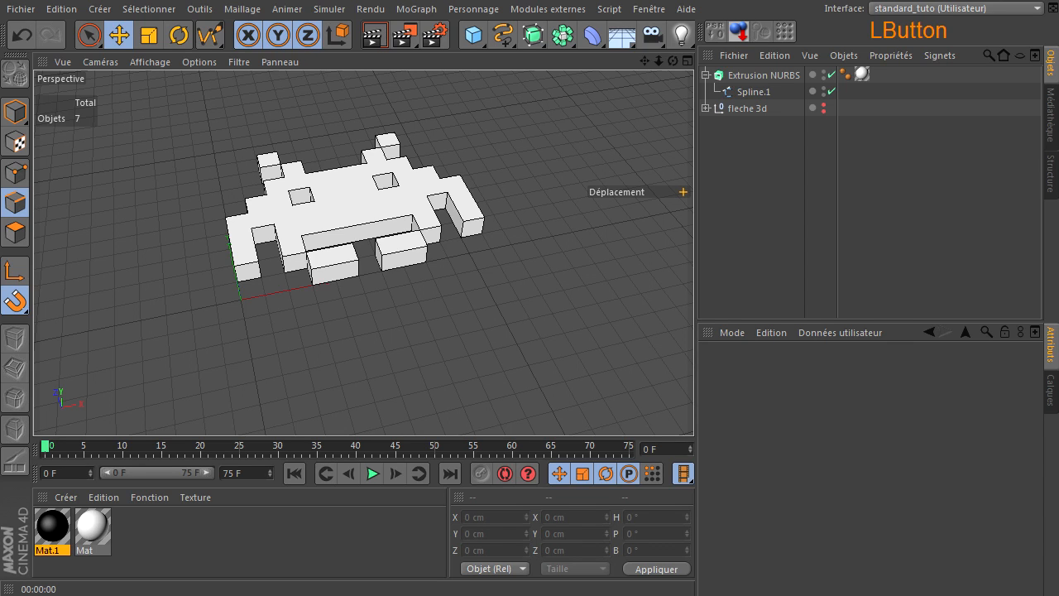
{"action": "key", "text": "shift+Home"}
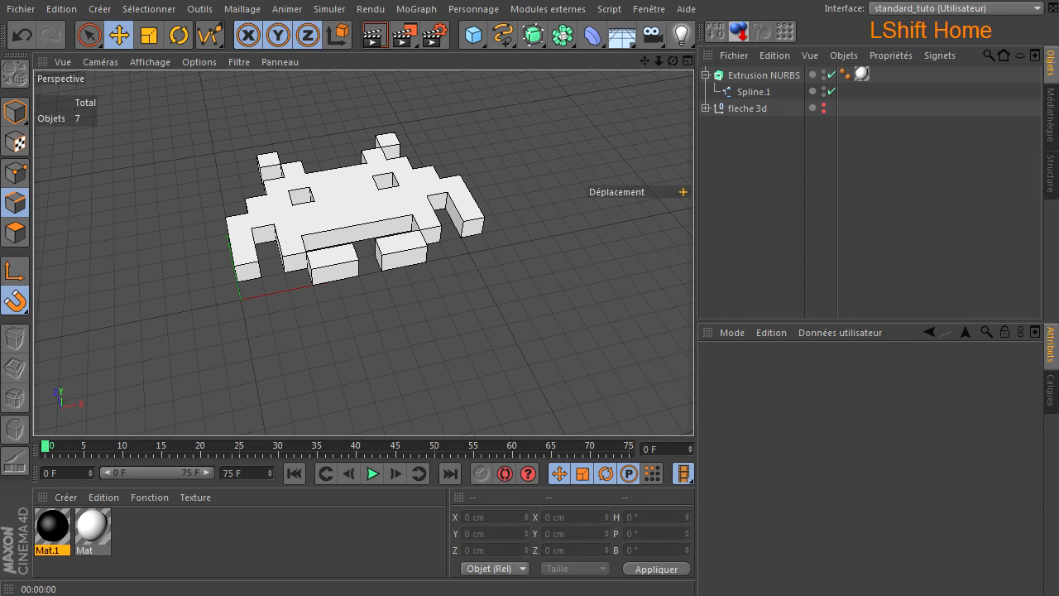
{"action": "key", "text": "p"}
{"action": "key", "text": "a"}
{"action": "key", "text": "c"}
{"action": "key", "text": "m"}
{"action": "key", "text": "a"}
{"action": "key", "text": "Down"}
{"action": "key", "text": "Down"}
{"action": "key", "text": "Return"}
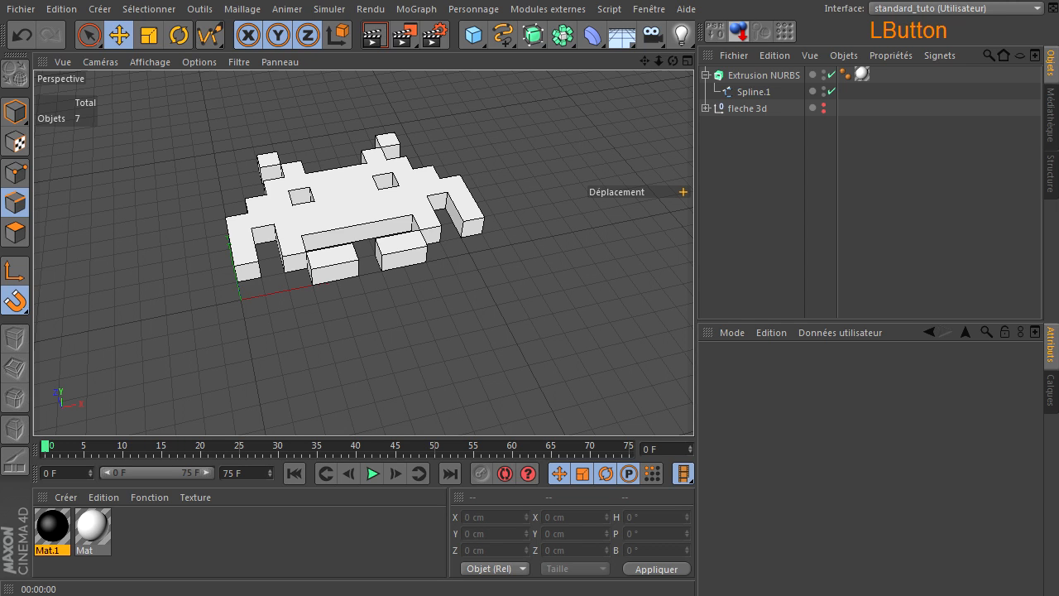
{"action": "left_click_drag", "start_coordinate": [1058, 120], "coordinate": [739, 78]}
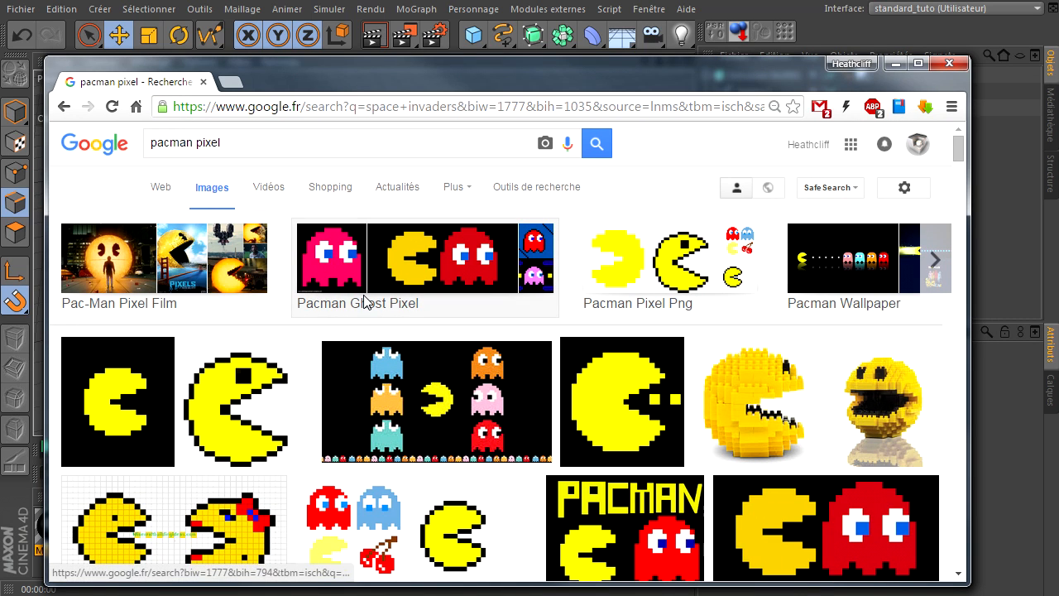
- Follow the related search "Pacman Ghost Pixel" and open the gridded red ghost picture at full size
{"action": "left_click", "coordinate": [389, 306]}
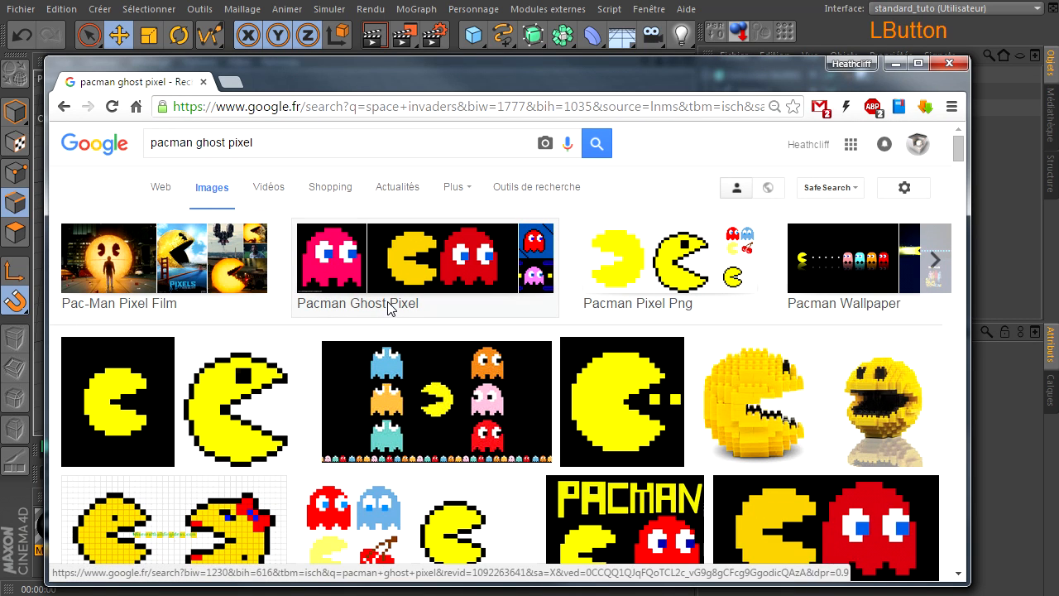
{"action": "scroll", "coordinate": [296, 316], "scroll_direction": "down", "scroll_amount": 1}
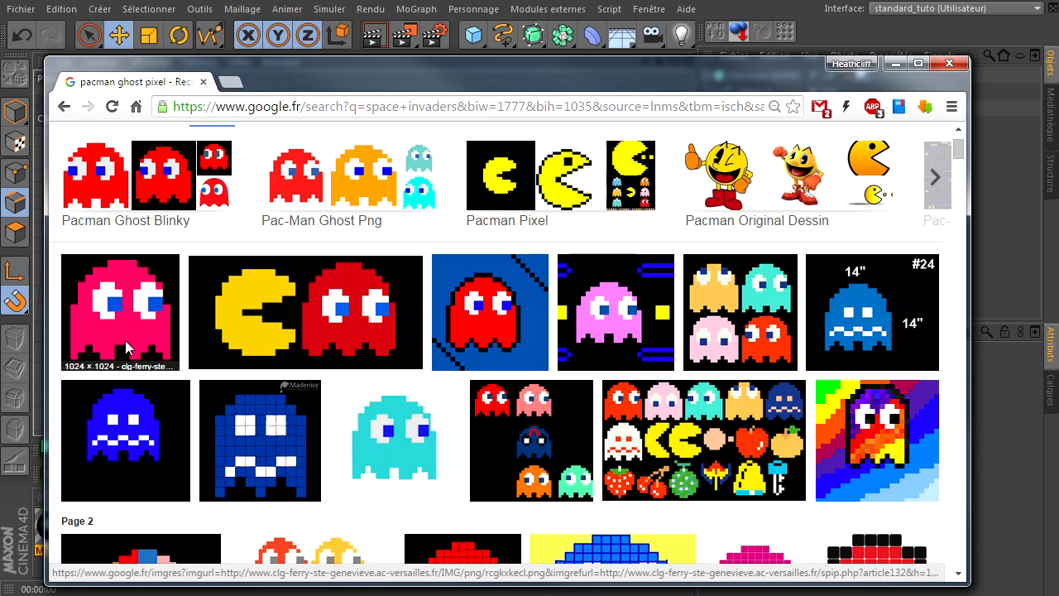
{"action": "scroll", "coordinate": [126, 340], "scroll_direction": "down", "scroll_amount": 2}
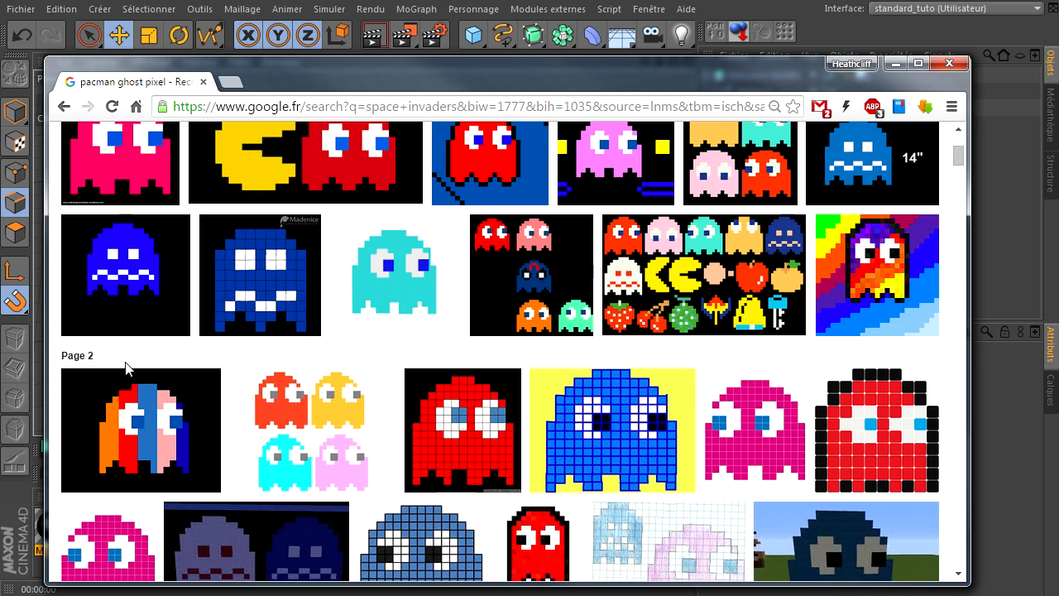
{"action": "left_click", "coordinate": [463, 449]}
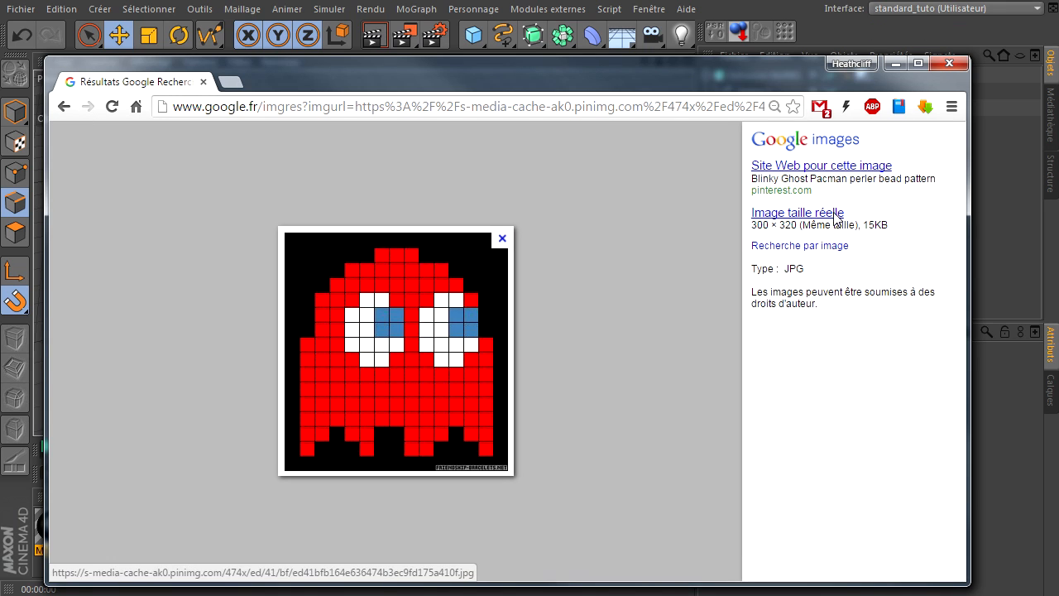
{"action": "left_click", "coordinate": [832, 213]}
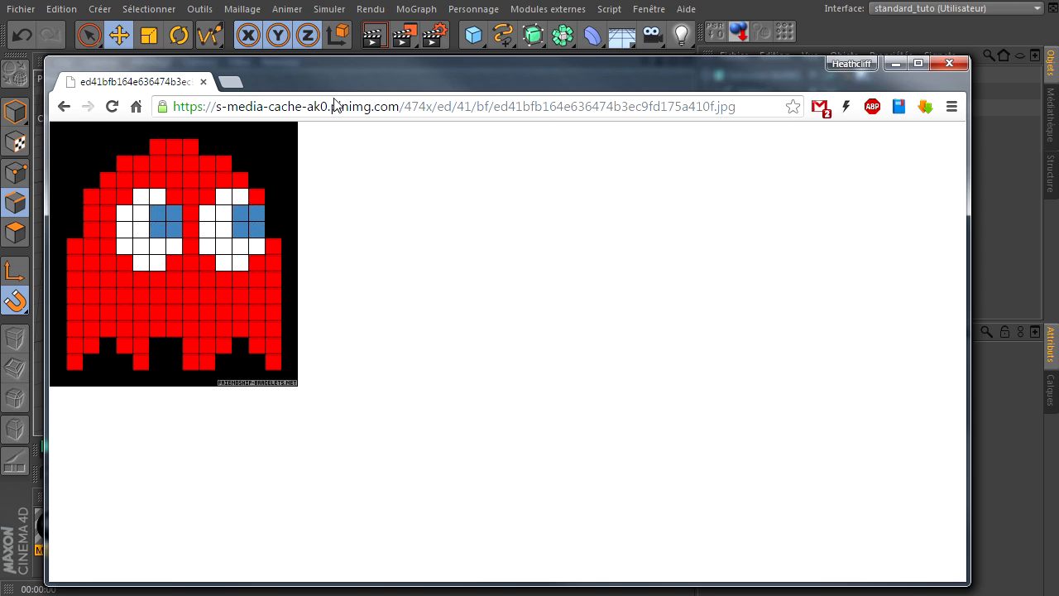
{"action": "left_click_drag", "start_coordinate": [336, 77], "coordinate": [1058, 248]}
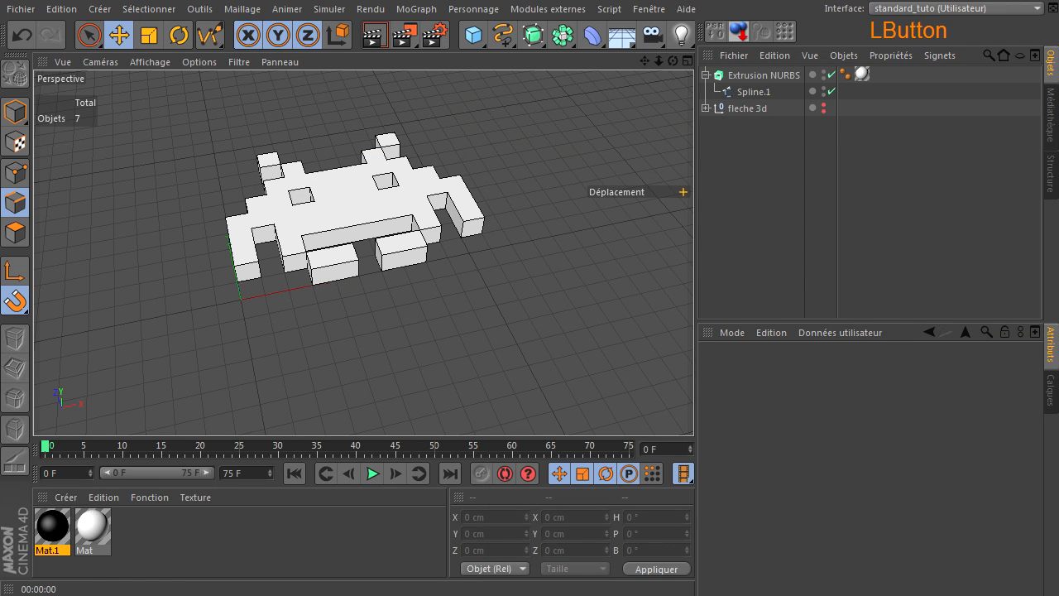
- Switch back to Cinema 4D, hide the Extrusion NURBS in the editor and the render, and collapse its hierarchy
{"action": "left_click", "coordinate": [823, 72]}
{"action": "left_click", "coordinate": [705, 76]}
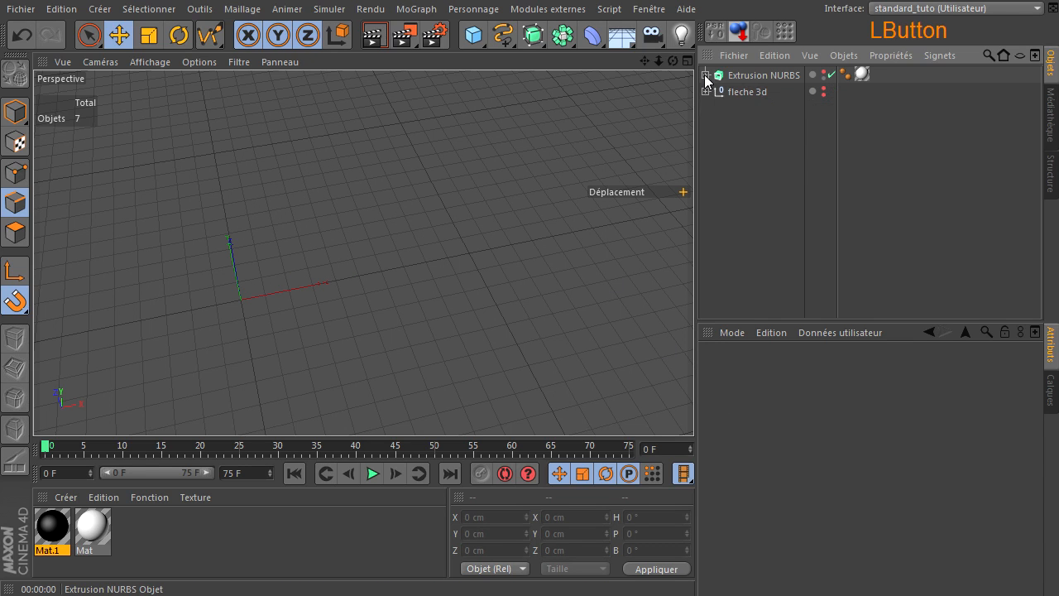
{"action": "double_click", "coordinate": [823, 78]}
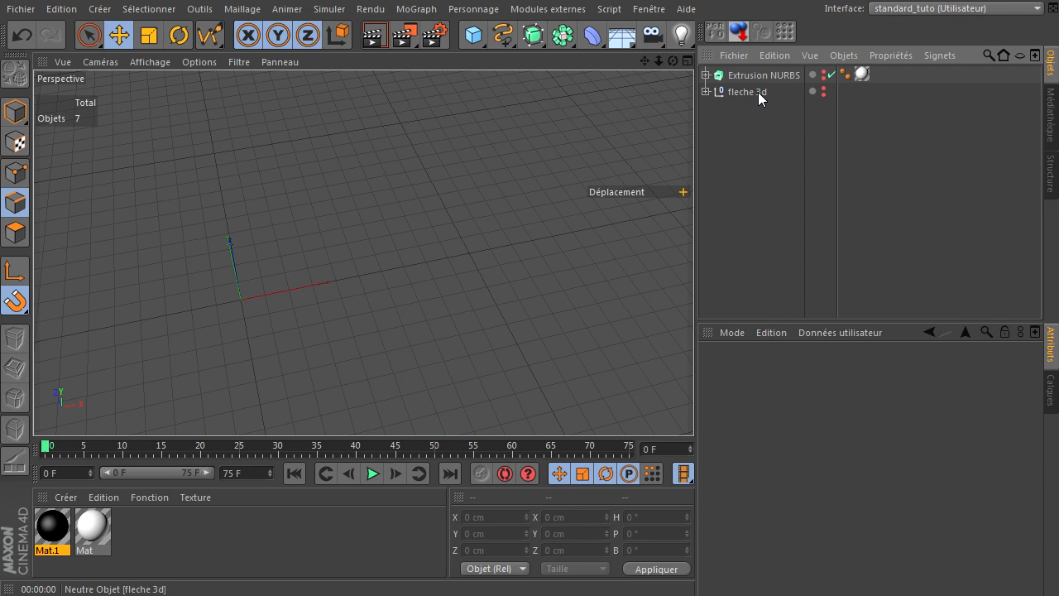
{"action": "left_click", "coordinate": [760, 181]}
- Switch to the Top view and bring the browser window with the red ghost picture over the workspace as a reference
{"action": "middle_click", "coordinate": [387, 215]}
{"action": "middle_click", "coordinate": [550, 173]}
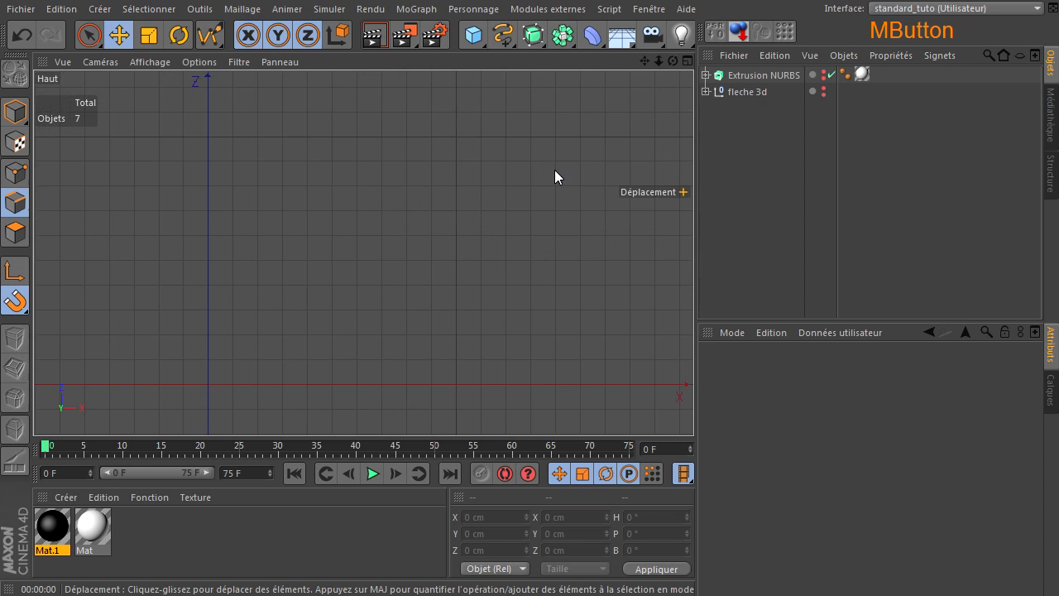
{"action": "middle_click_drag", "start_coordinate": [410, 242], "coordinate": [480, 194]}
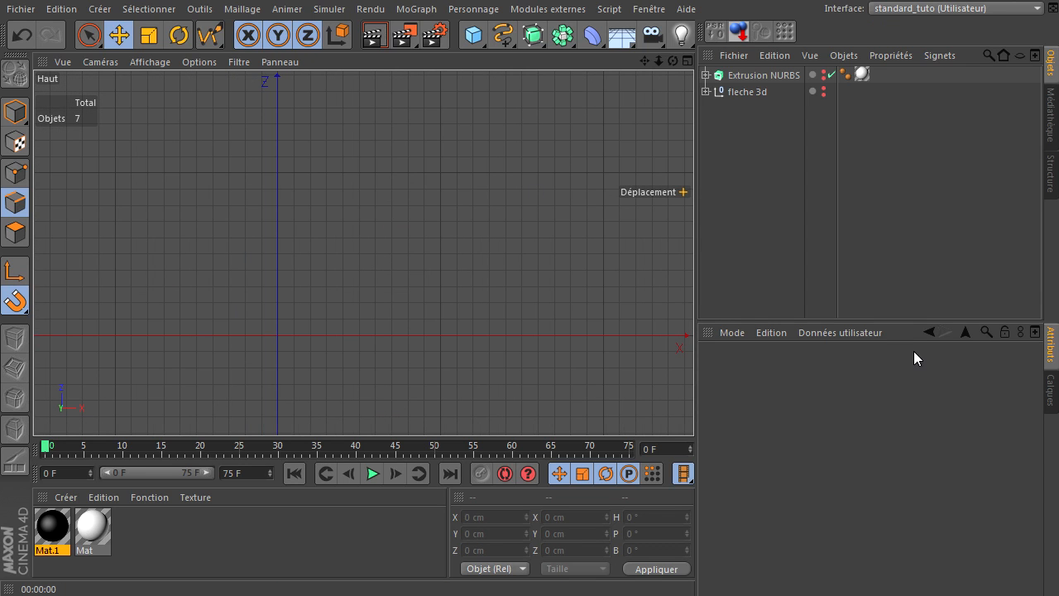
{"action": "left_click_drag", "start_coordinate": [1058, 294], "coordinate": [616, 146]}
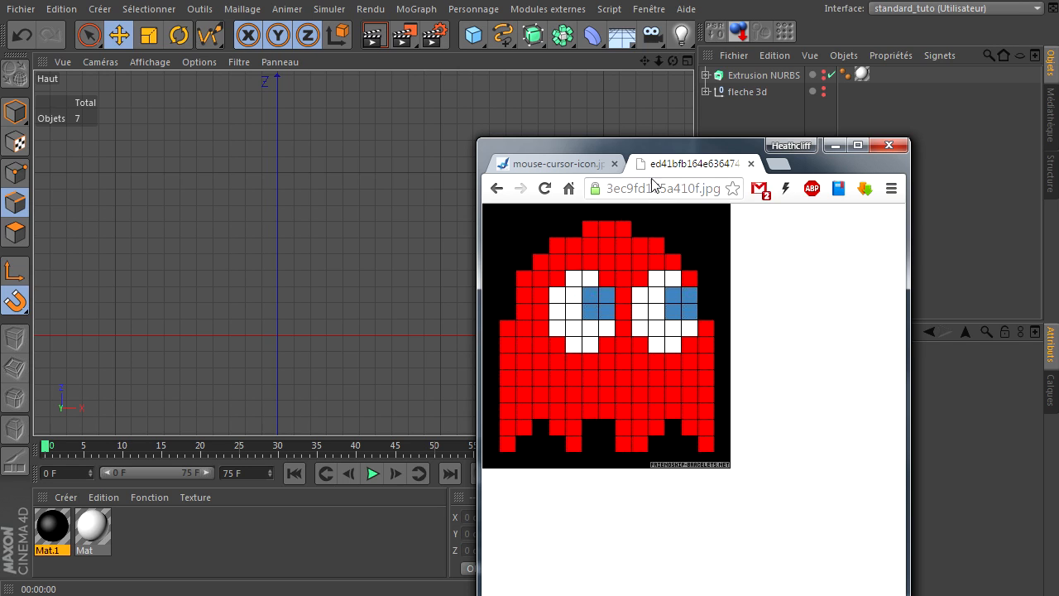
- Start a linear spline at the origin in the Top view and trace the ghost's left stepped notch, 200 cm high, ending at X 500 cm
{"action": "left_click_drag", "start_coordinate": [671, 147], "coordinate": [1058, 290]}
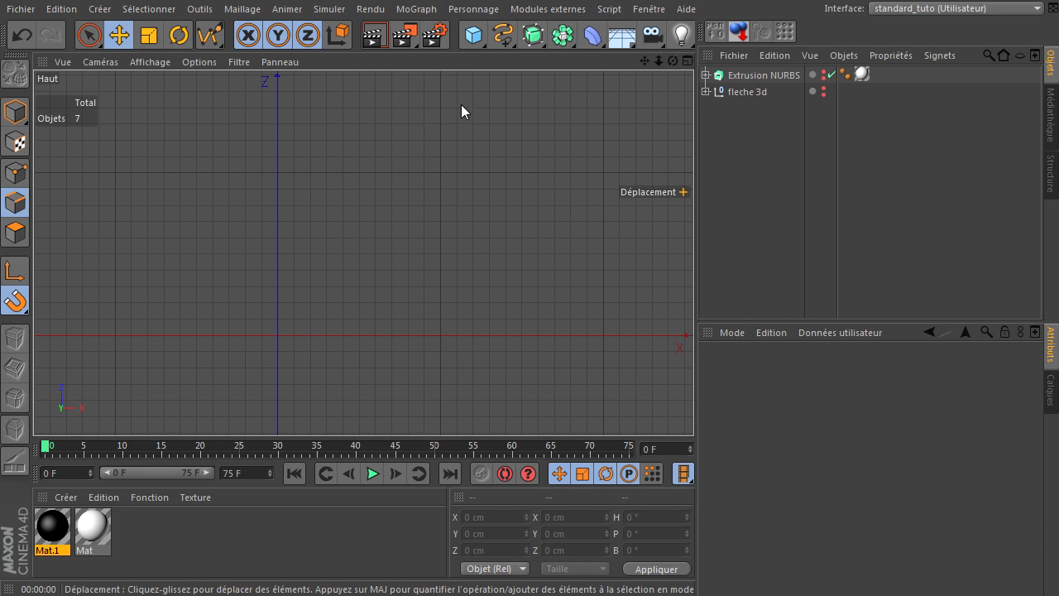
{"action": "left_click_drag", "start_coordinate": [499, 37], "coordinate": [577, 88]}
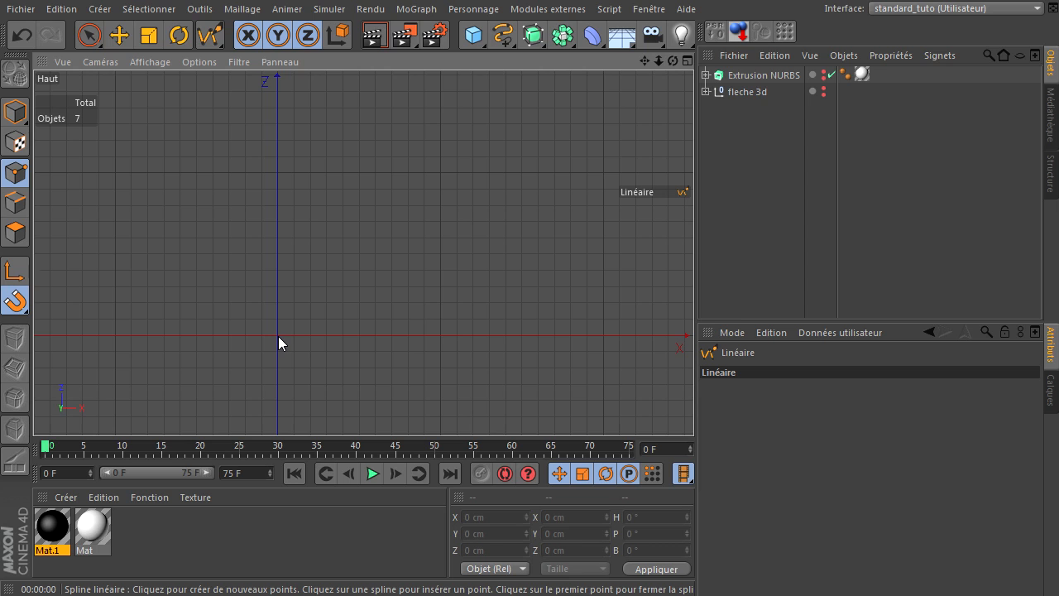
{"action": "left_click_drag", "start_coordinate": [644, 60], "coordinate": [276, 398]}
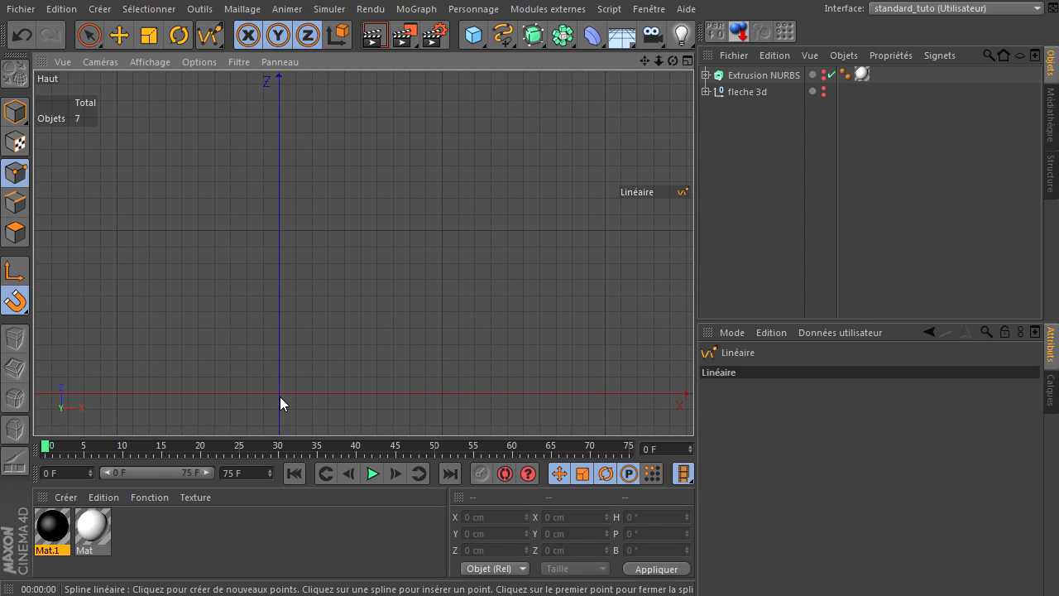
{"action": "left_click", "coordinate": [279, 396]}
{"action": "left_click", "coordinate": [296, 393]}
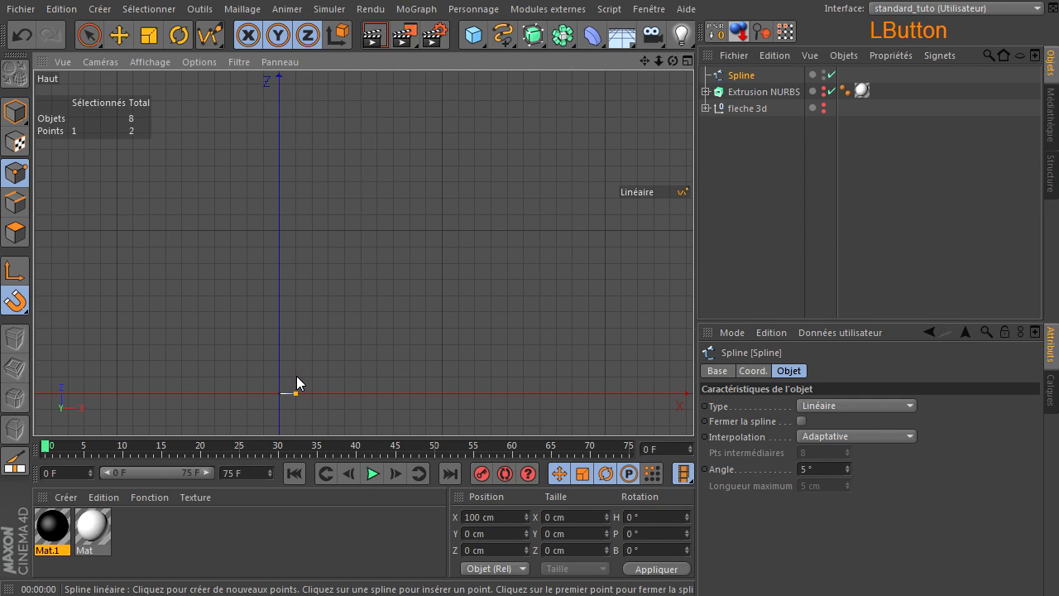
{"action": "left_click", "coordinate": [295, 377]}
{"action": "left_click", "coordinate": [312, 360]}
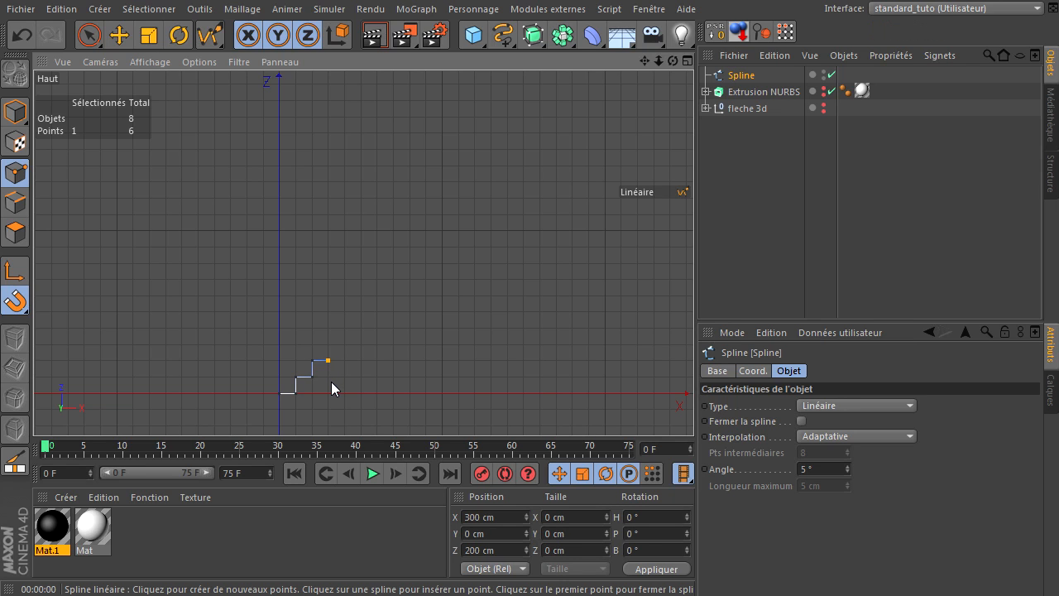
{"action": "left_click", "coordinate": [328, 377]}
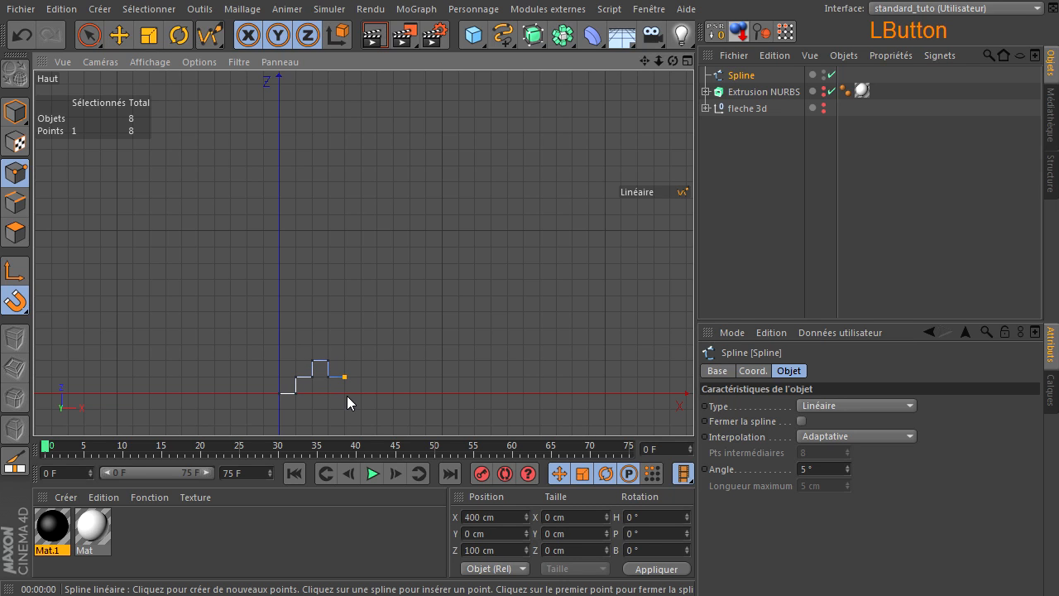
{"action": "left_click", "coordinate": [344, 393]}
{"action": "left_click", "coordinate": [361, 393]}
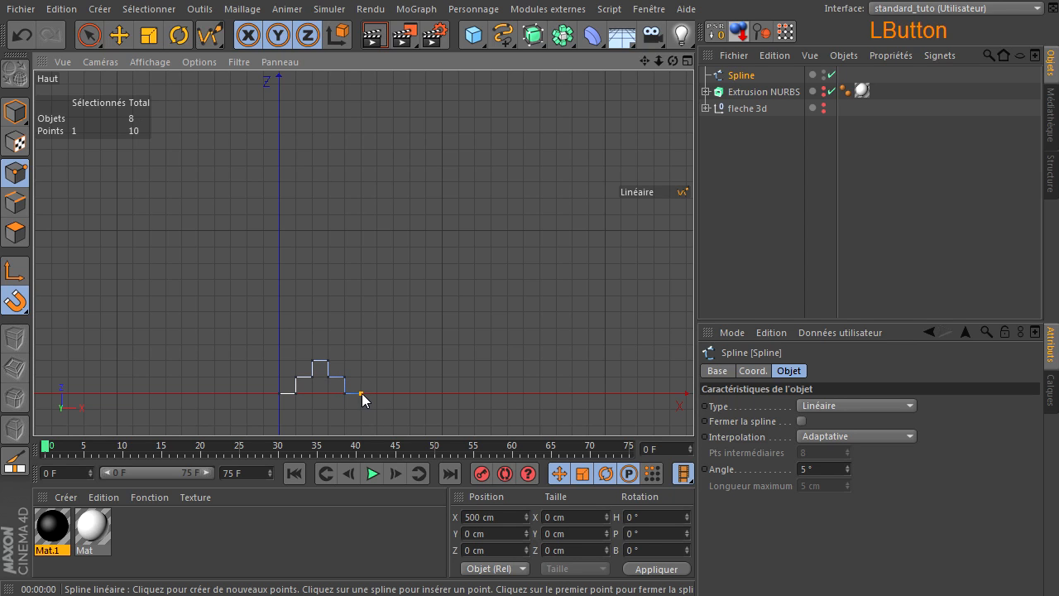
- Continue the ghost's lower edge with a 200 cm square central notch and a right stepped notch, ending at X 1300 cm, Z 0 cm
{"action": "left_click", "coordinate": [392, 361]}
{"action": "left_click", "coordinate": [393, 392]}
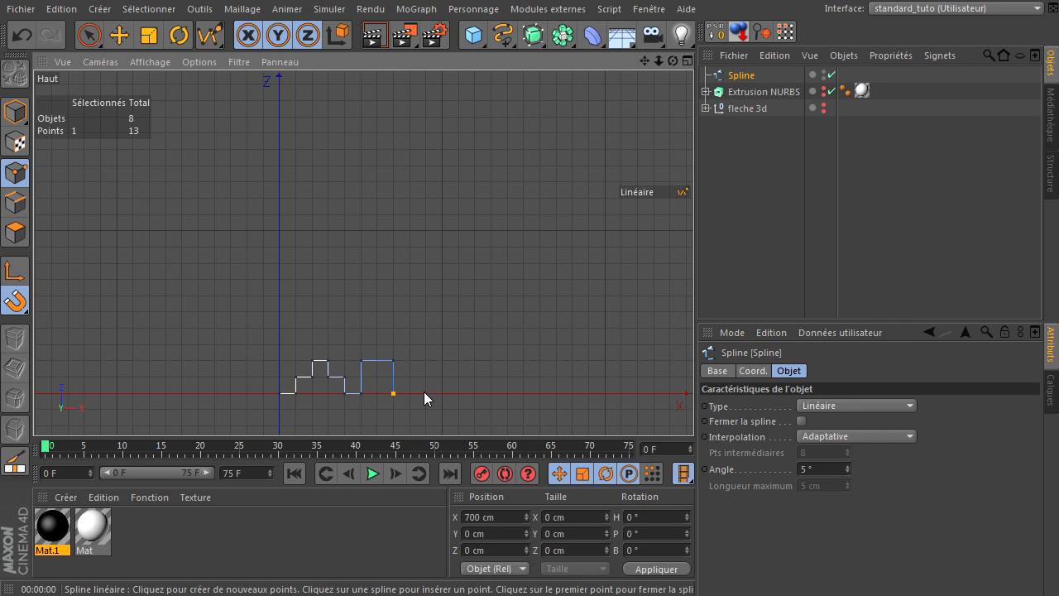
{"action": "left_click", "coordinate": [425, 392]}
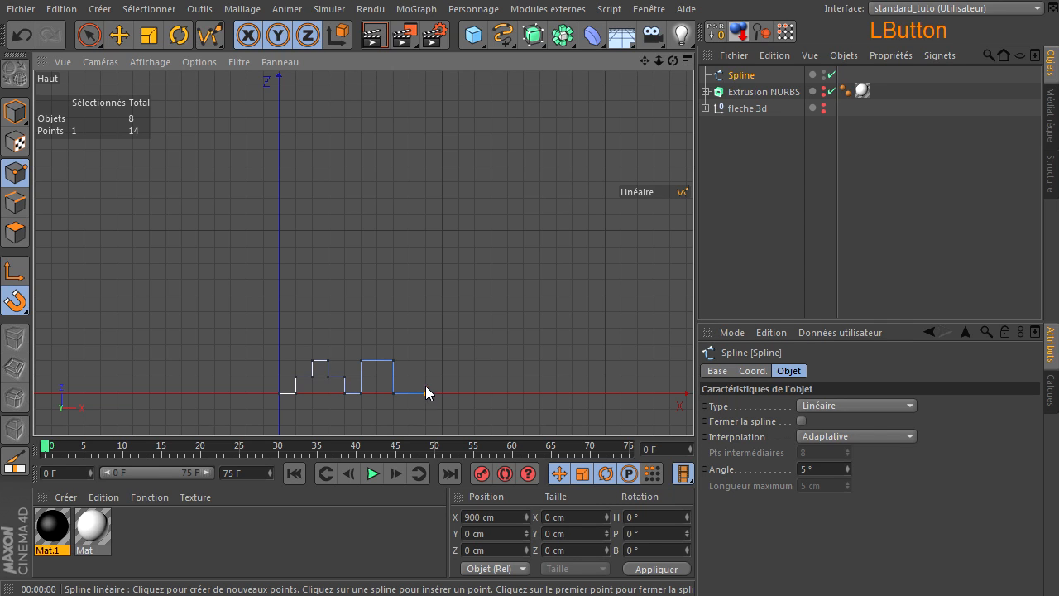
{"action": "left_click", "coordinate": [428, 378]}
{"action": "left_click", "coordinate": [443, 378]}
{"action": "left_click", "coordinate": [441, 360]}
{"action": "left_click", "coordinate": [458, 359]}
{"action": "left_click", "coordinate": [474, 376]}
{"action": "left_click", "coordinate": [473, 393]}
{"action": "left_click", "coordinate": [490, 393]}
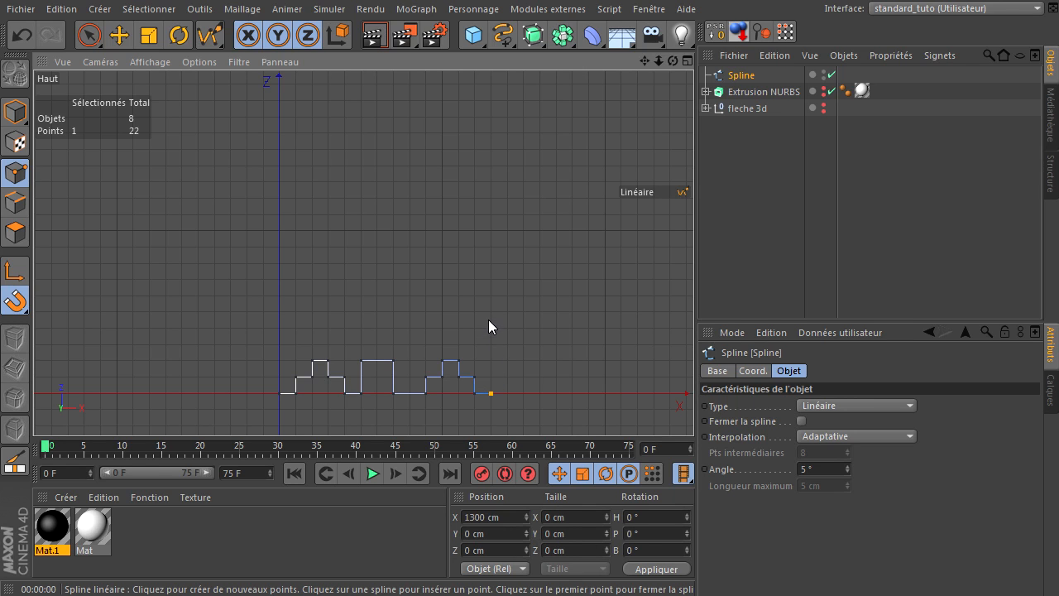
- Trace the ghost's right side up to Z 800 cm, then step the outline over the head to X 500 cm, Z 1400 cm
{"action": "left_click", "coordinate": [492, 264]}
{"action": "left_click", "coordinate": [474, 264]}
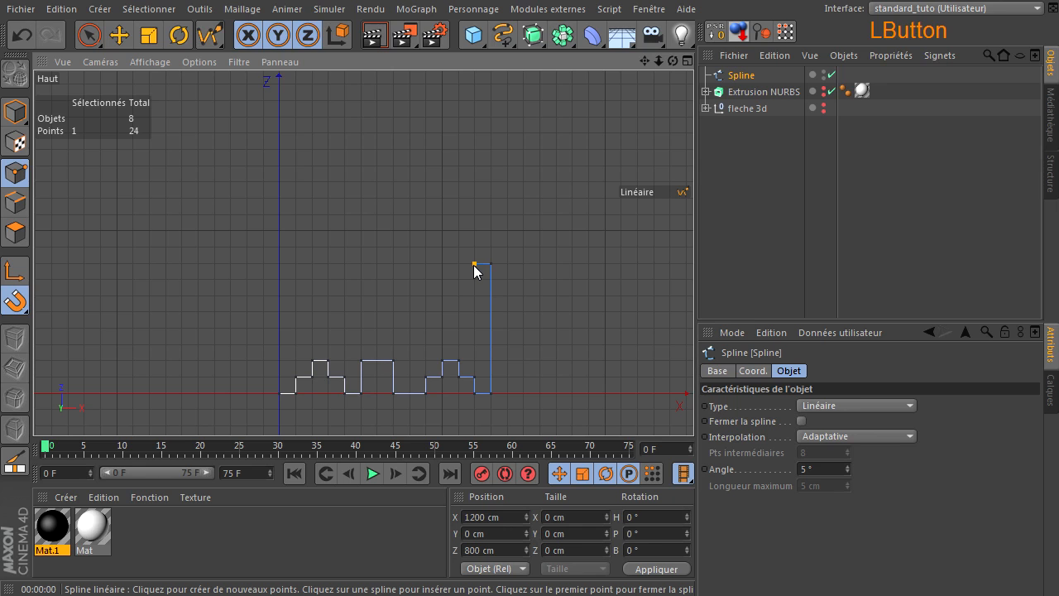
{"action": "left_click", "coordinate": [474, 215]}
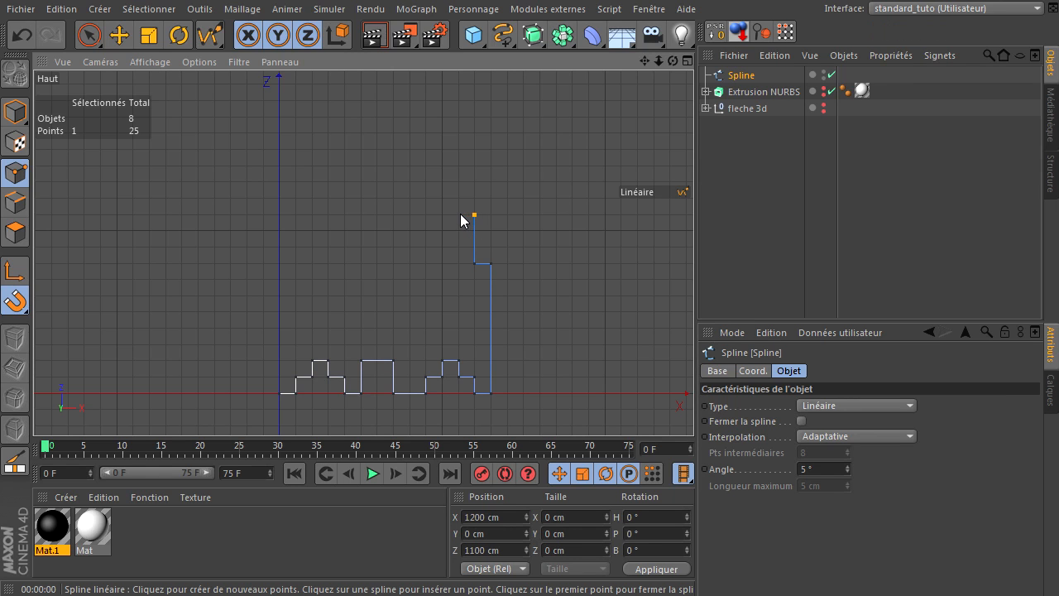
{"action": "left_click", "coordinate": [459, 215]}
{"action": "left_click", "coordinate": [459, 199]}
{"action": "left_click", "coordinate": [442, 198]}
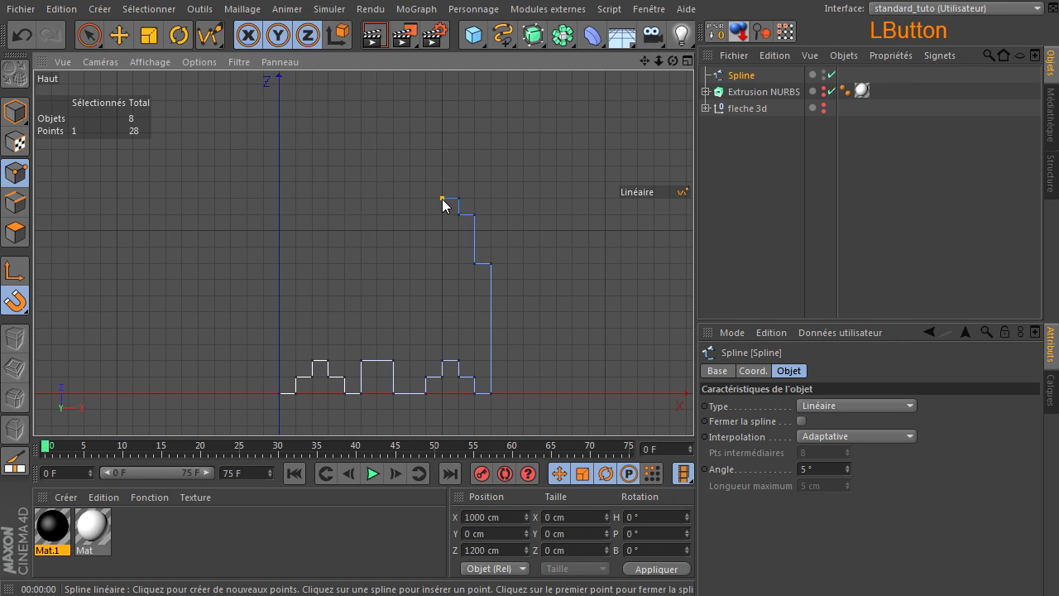
{"action": "left_click", "coordinate": [442, 181]}
{"action": "left_click", "coordinate": [410, 181]}
{"action": "left_click", "coordinate": [409, 165]}
{"action": "left_click", "coordinate": [361, 165]}
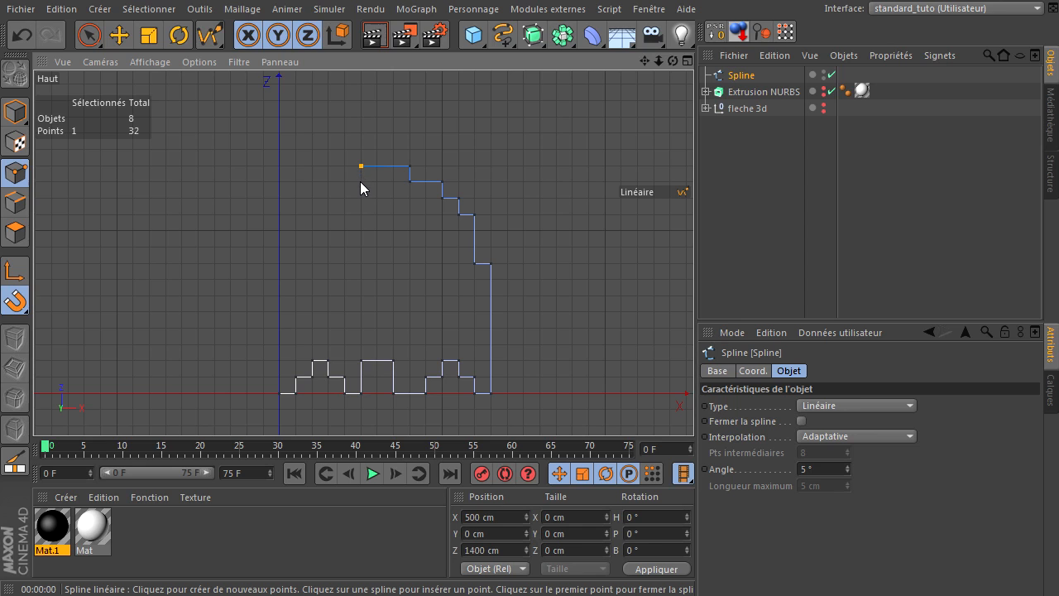
- Step the outline down the ghost's left side through X 0 cm, Z 800 cm and close the body spline at the origin
{"action": "left_click", "coordinate": [361, 181]}
{"action": "left_click", "coordinate": [328, 182]}
{"action": "left_click", "coordinate": [327, 197]}
{"action": "left_click", "coordinate": [312, 198]}
{"action": "left_click", "coordinate": [312, 216]}
{"action": "left_click", "coordinate": [295, 214]}
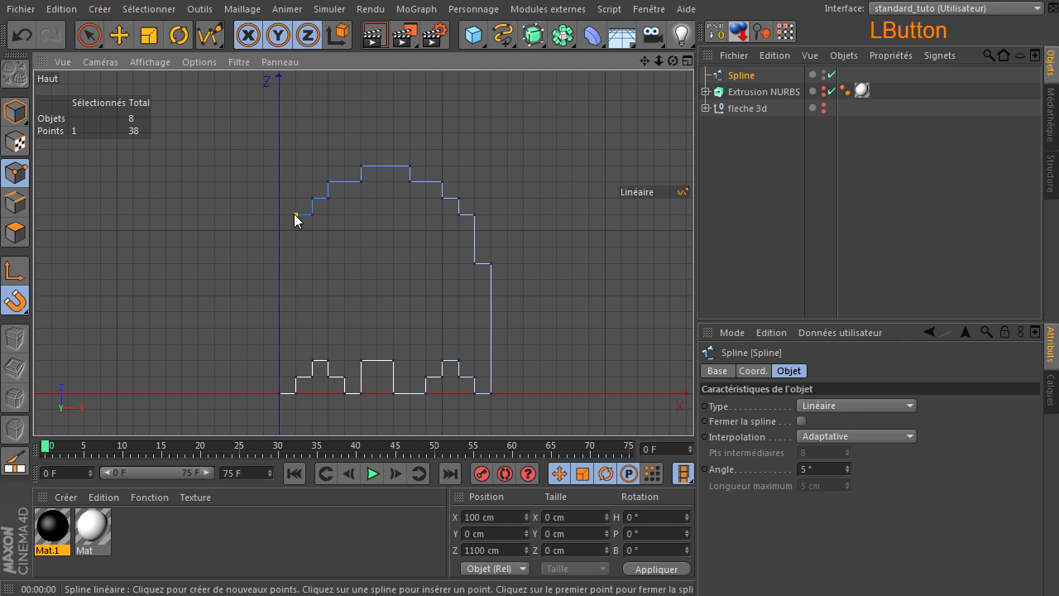
{"action": "left_click", "coordinate": [296, 264]}
{"action": "left_click", "coordinate": [279, 263]}
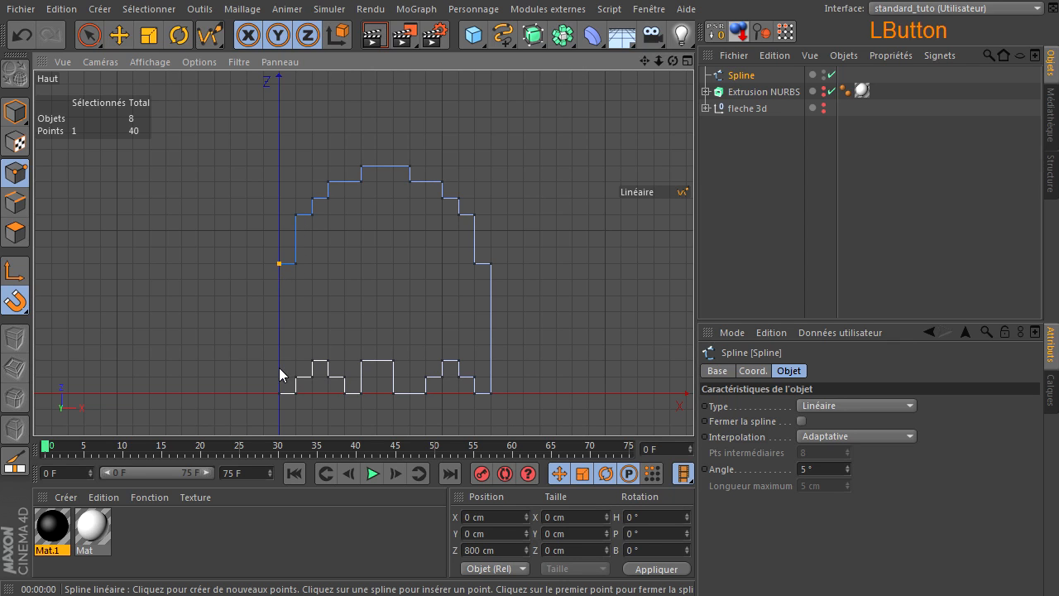
{"action": "left_click", "coordinate": [280, 393]}
{"action": "key", "text": "Return"}
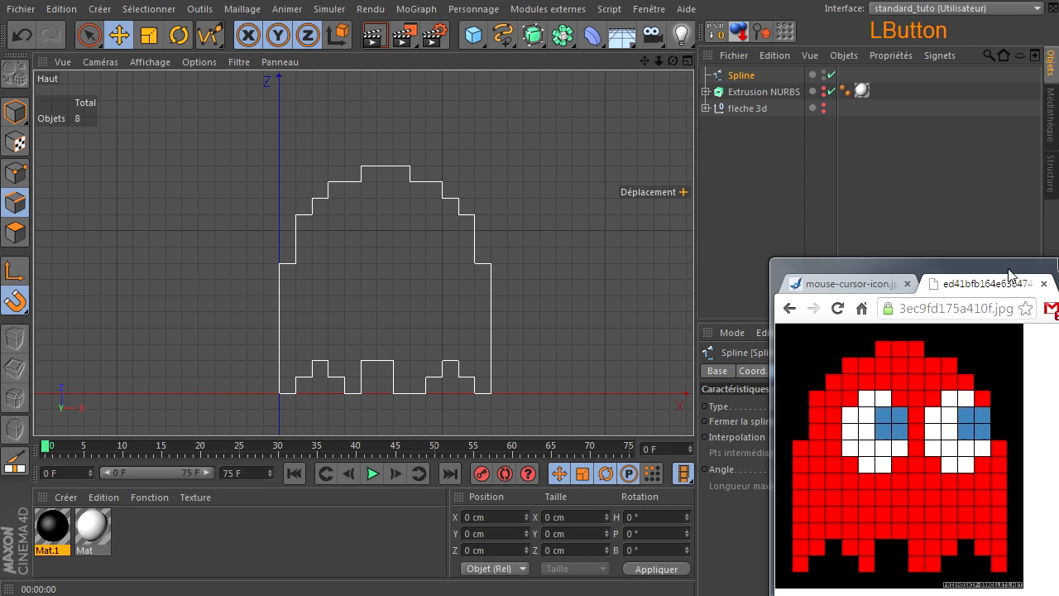
- Draw the right eye as a closed stepped linear spline spanning X 800 to 1200 cm and Z 600 to 1100 cm
{"action": "left_click_drag", "start_coordinate": [1005, 269], "coordinate": [1058, 305]}
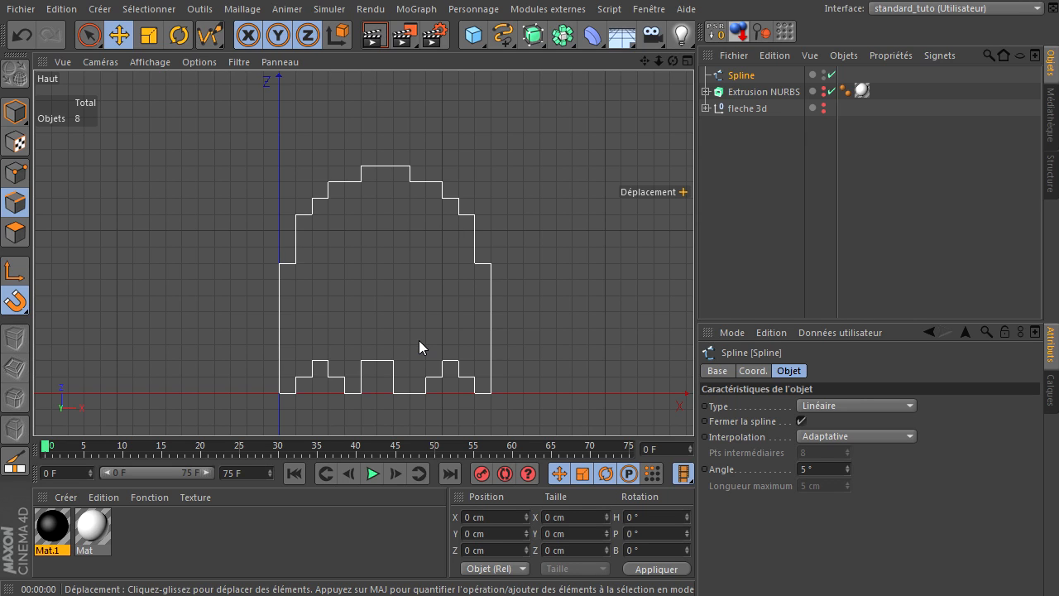
{"action": "left_click_drag", "start_coordinate": [503, 34], "coordinate": [567, 88]}
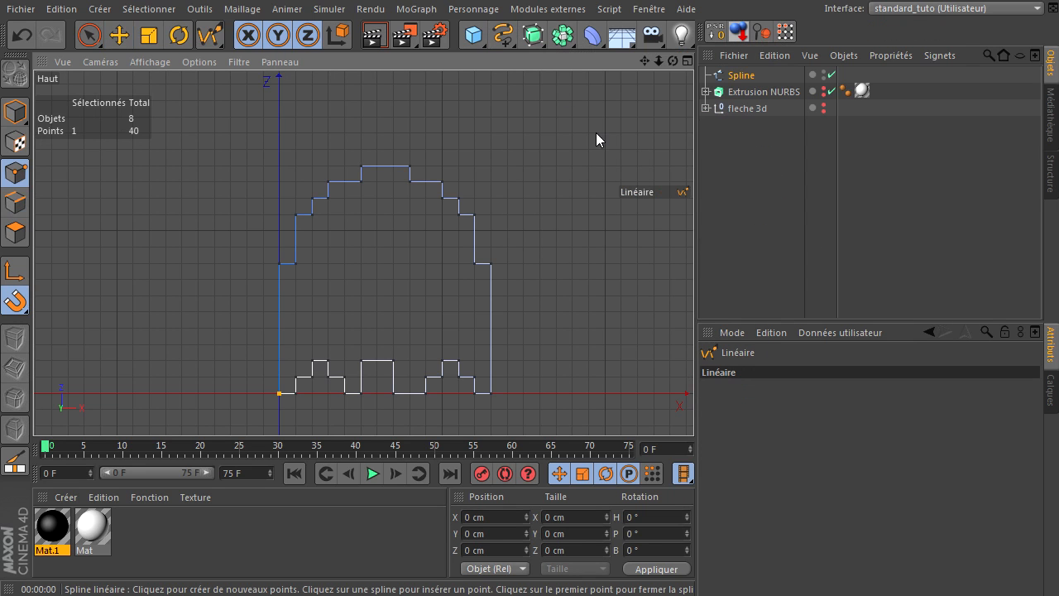
{"action": "left_click", "coordinate": [474, 277]}
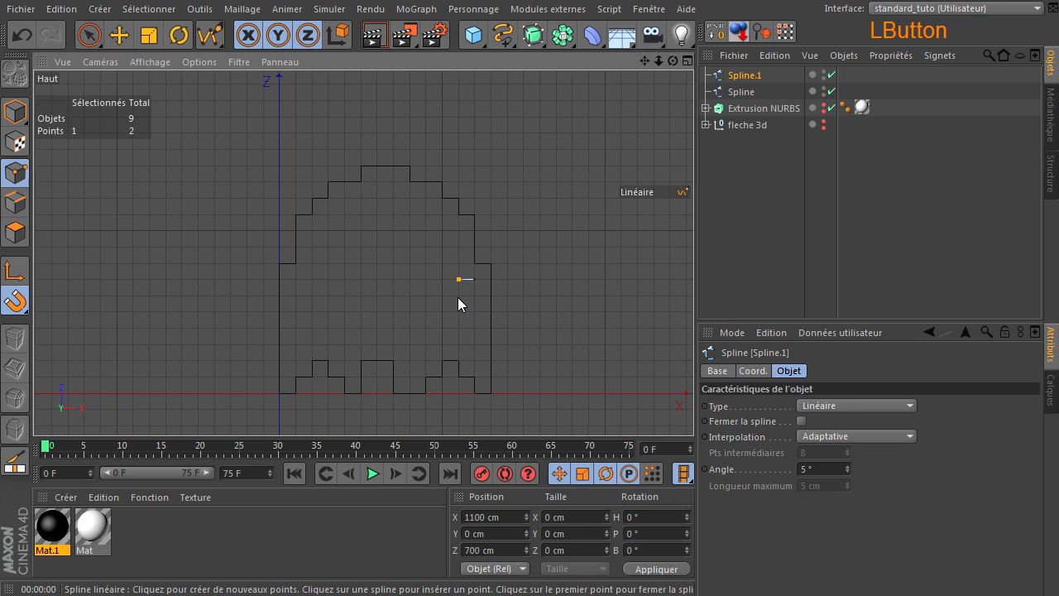
{"action": "left_click", "coordinate": [425, 296]}
{"action": "left_click", "coordinate": [426, 279]}
{"action": "left_click", "coordinate": [408, 280]}
{"action": "left_click", "coordinate": [410, 231]}
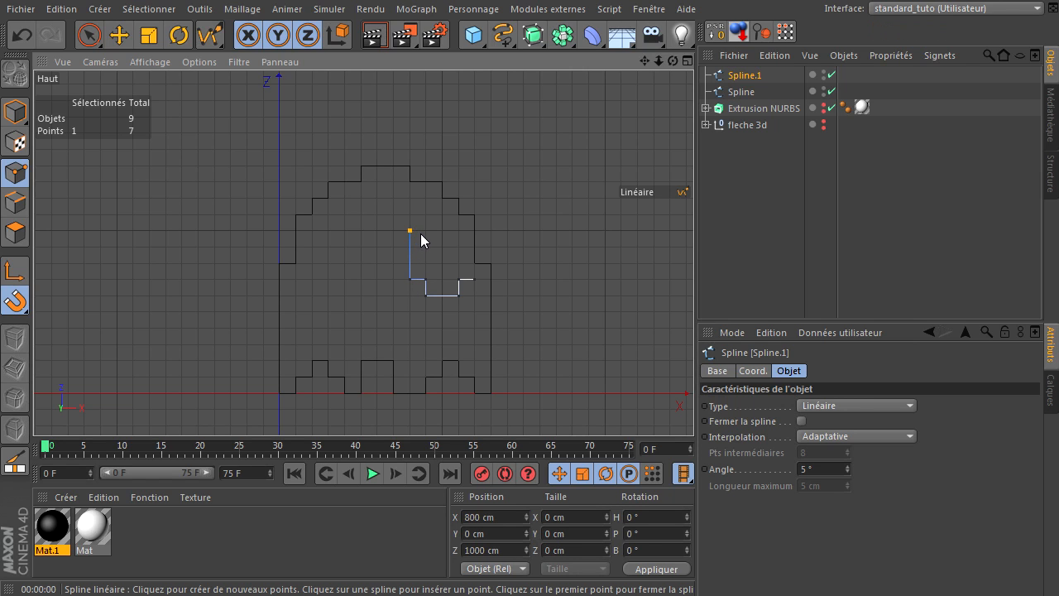
{"action": "left_click", "coordinate": [425, 231]}
{"action": "left_click", "coordinate": [425, 214]}
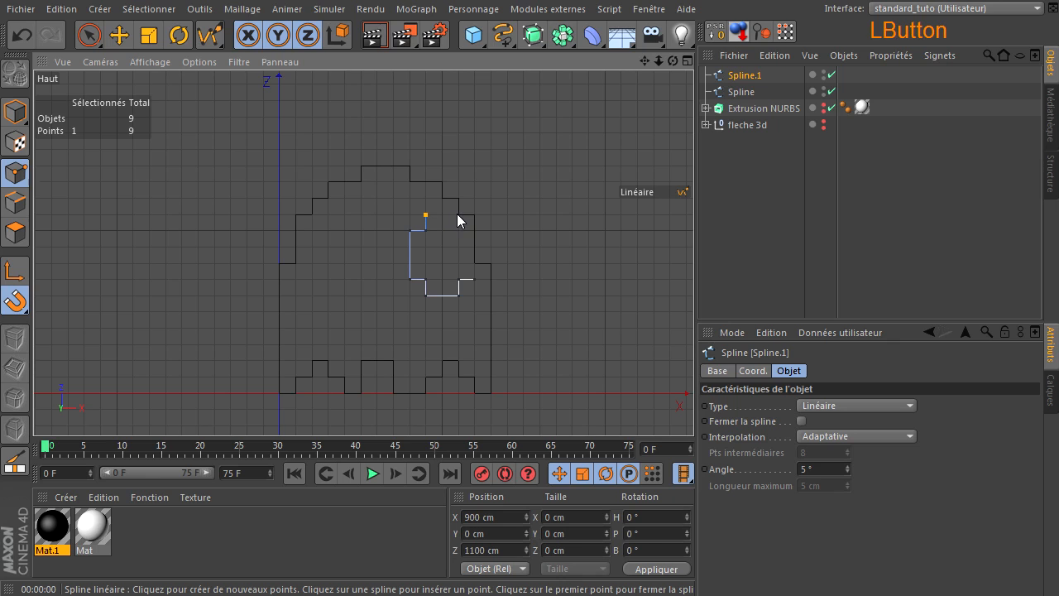
{"action": "left_click", "coordinate": [458, 215]}
{"action": "left_click", "coordinate": [459, 231]}
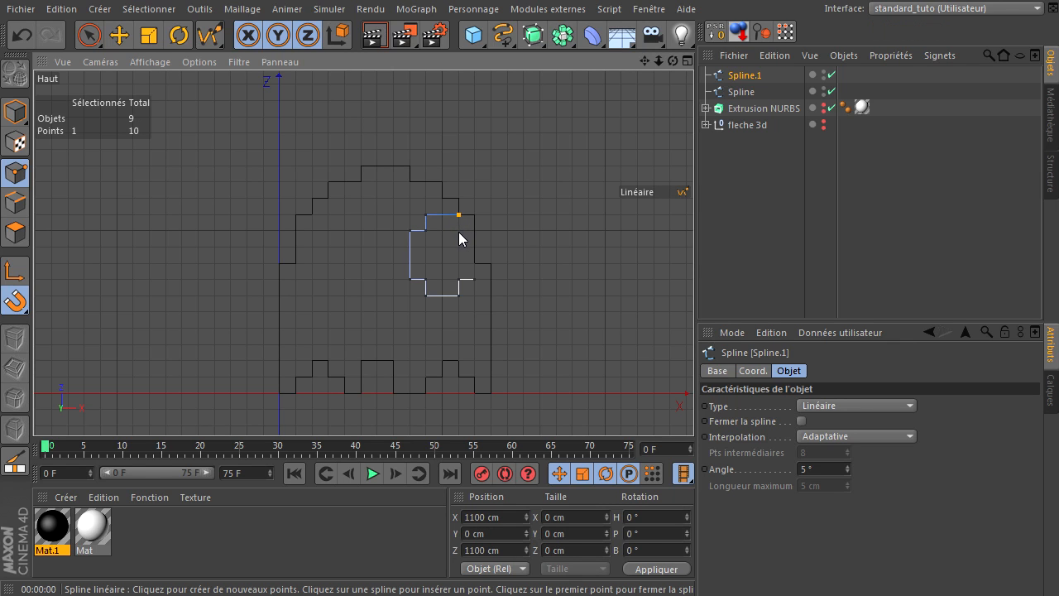
{"action": "left_click", "coordinate": [474, 279]}
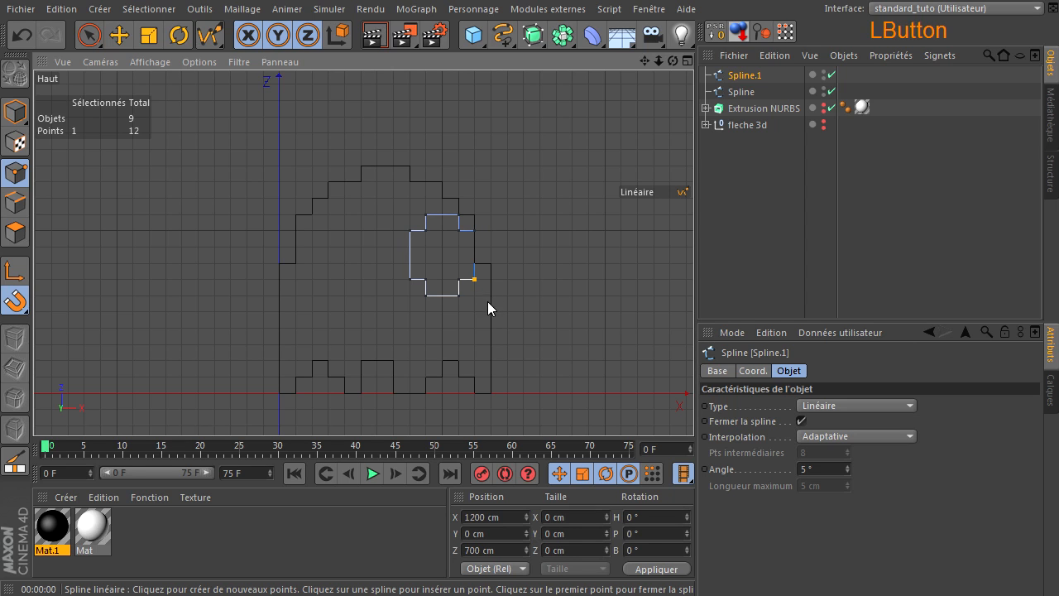
{"action": "key", "text": "Return"}
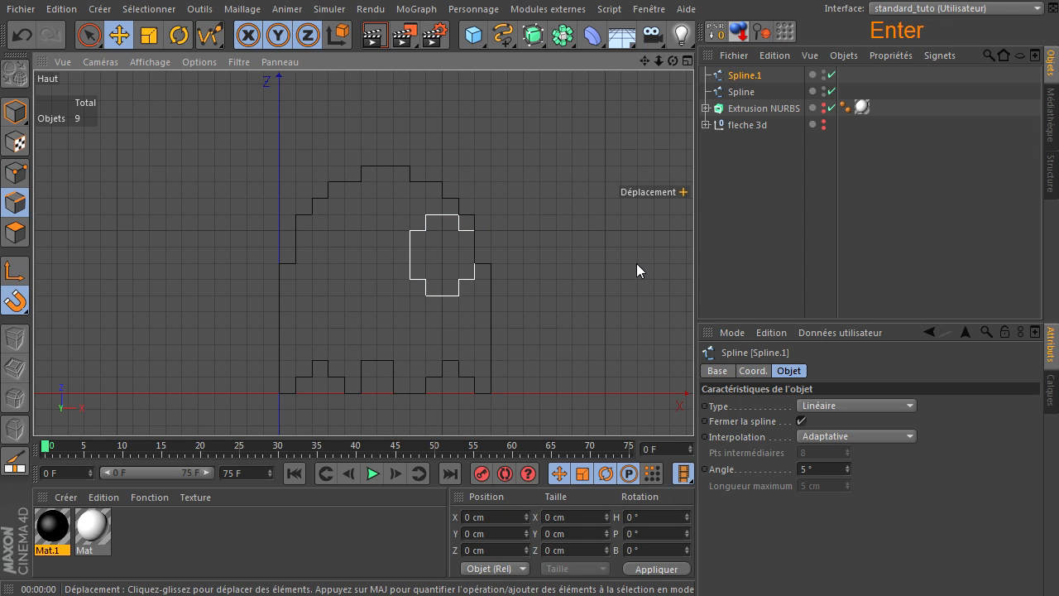
- Draw the left eye as a closed stepped linear spline spanning X 300 to 700 cm and Z 600 to 1100 cm
{"action": "left_click_drag", "start_coordinate": [503, 35], "coordinate": [556, 86]}
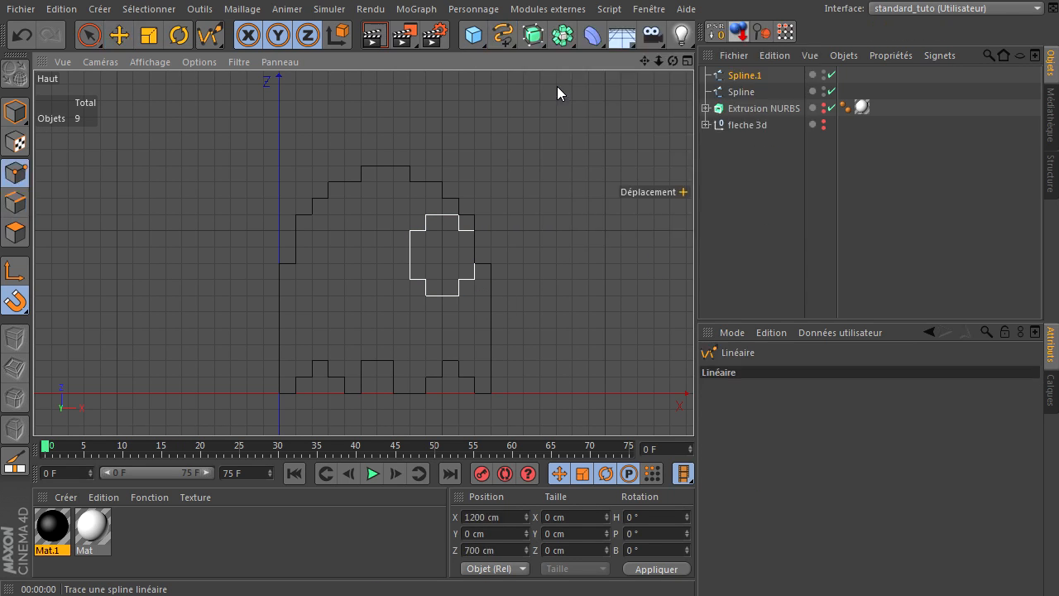
{"action": "left_click", "coordinate": [392, 230]}
{"action": "left_click", "coordinate": [393, 279]}
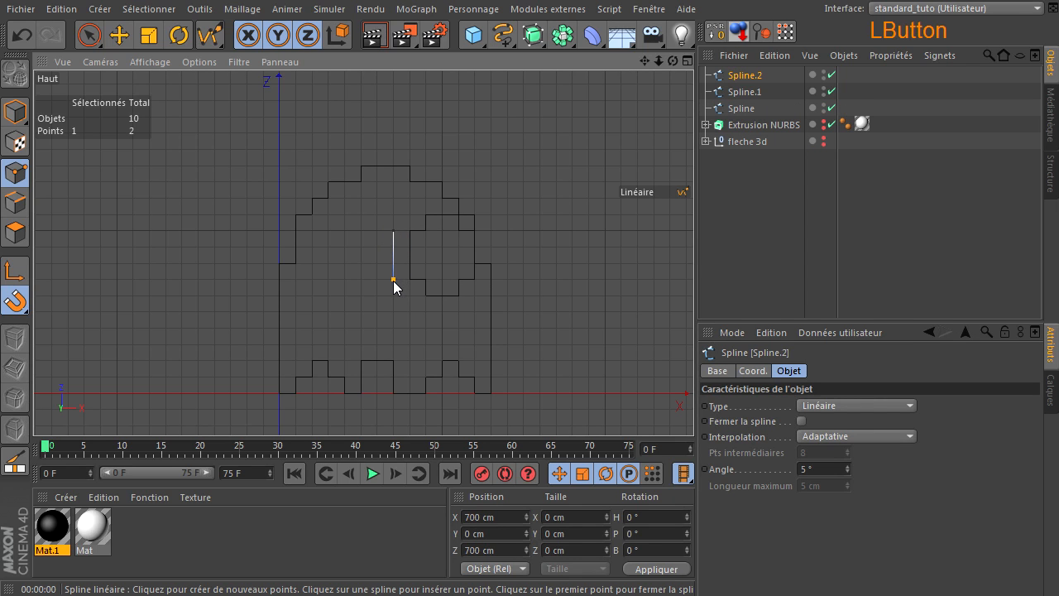
{"action": "left_click", "coordinate": [377, 279]}
{"action": "left_click", "coordinate": [378, 296]}
{"action": "left_click", "coordinate": [345, 295]}
{"action": "left_click", "coordinate": [345, 279]}
{"action": "left_click", "coordinate": [328, 280]}
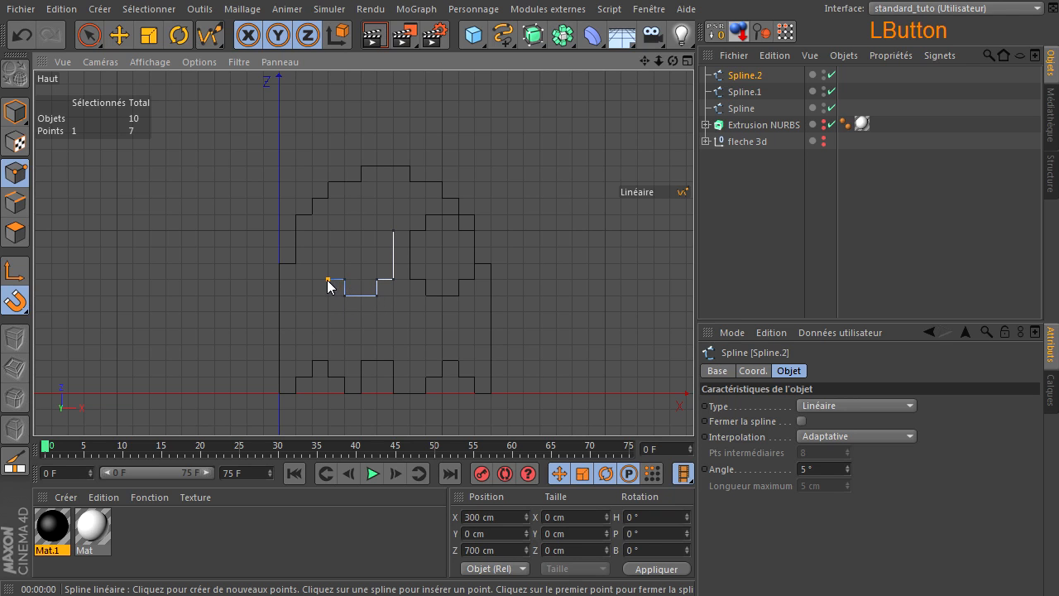
{"action": "left_click", "coordinate": [329, 231]}
{"action": "left_click", "coordinate": [344, 216]}
{"action": "left_click", "coordinate": [377, 215]}
{"action": "left_click", "coordinate": [376, 231]}
{"action": "left_click", "coordinate": [393, 231]}
{"action": "key", "text": "Return"}
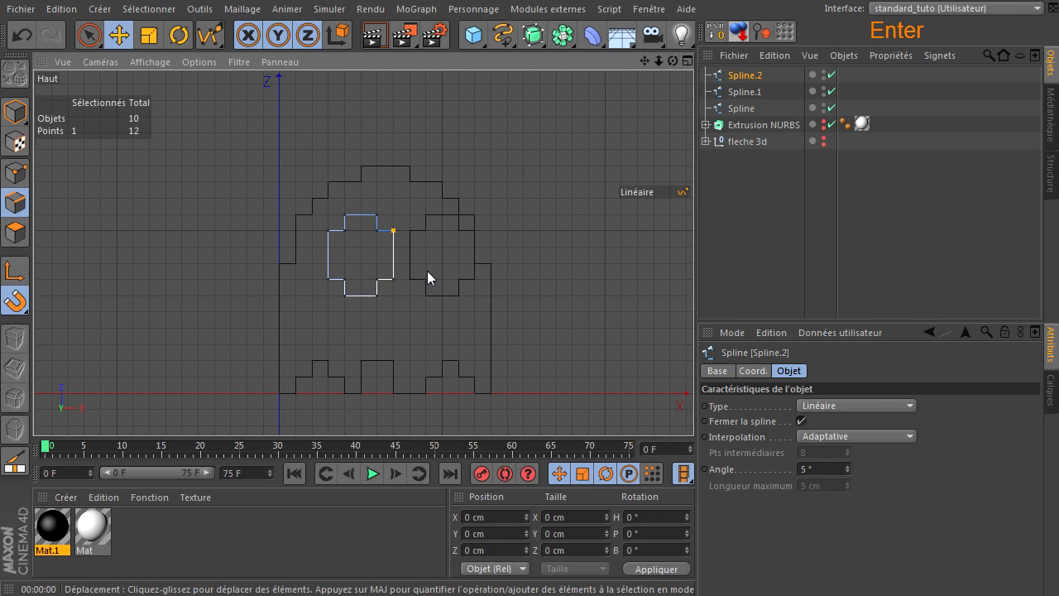
- Draw the left pupil as a closed 200 cm square linear spline from X 500 to 700 cm and Z 800 to 1000 cm
{"action": "left_click_drag", "start_coordinate": [502, 34], "coordinate": [577, 91]}
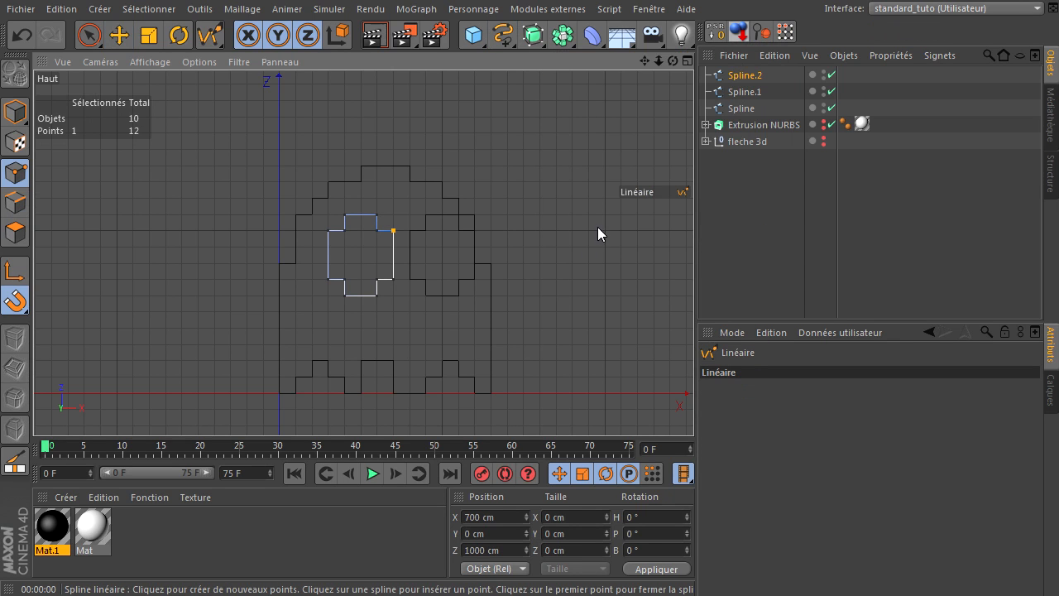
{"action": "left_click", "coordinate": [360, 230]}
{"action": "left_click", "coordinate": [361, 263]}
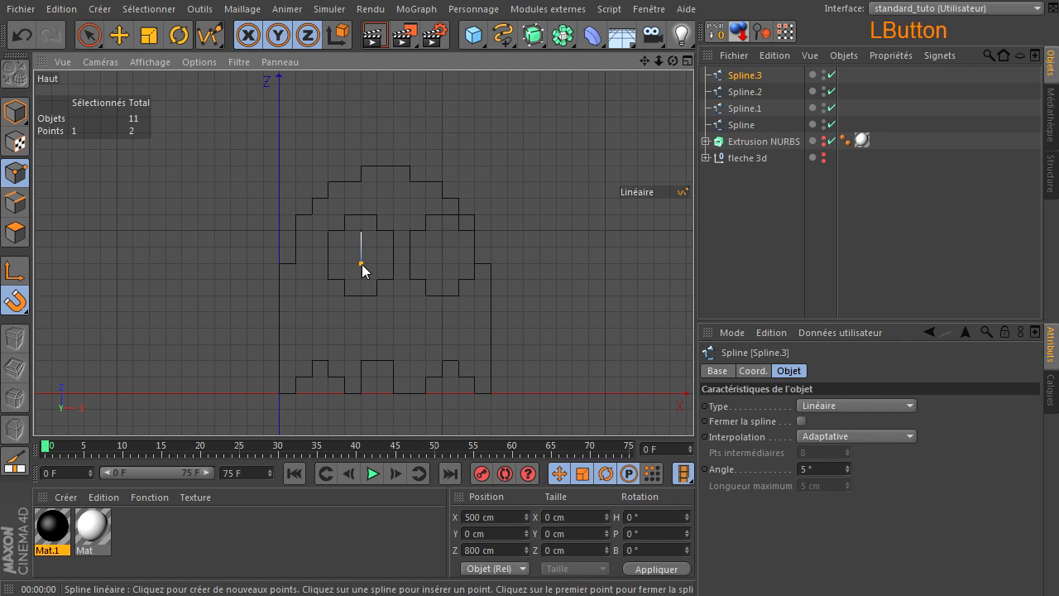
{"action": "left_click", "coordinate": [393, 263]}
{"action": "left_click", "coordinate": [393, 230]}
{"action": "left_click", "coordinate": [361, 230]}
{"action": "key", "text": "Return"}
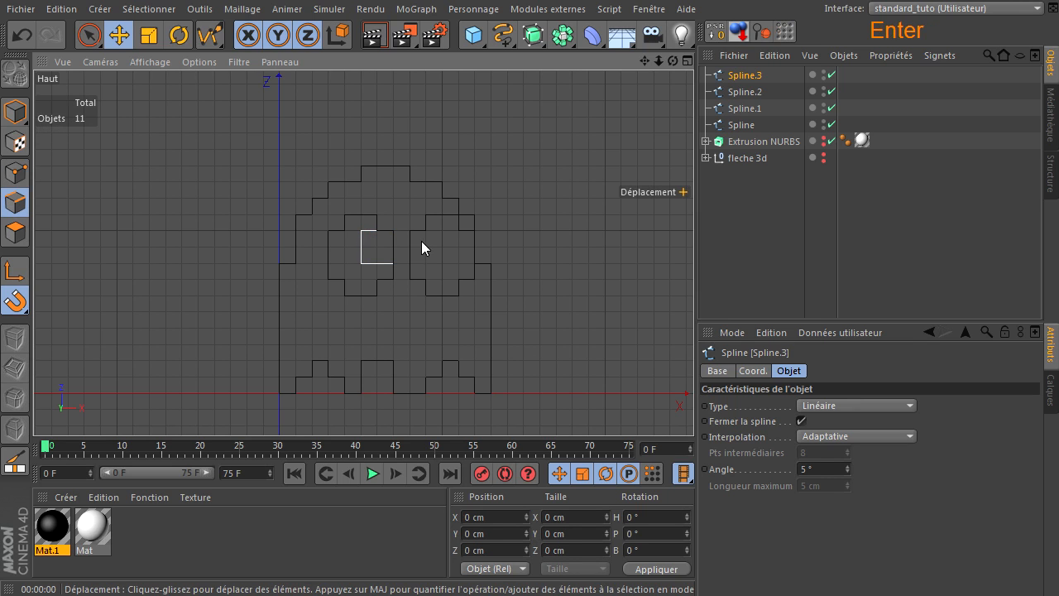
- Draw the right pupil as a closed square linear spline from X 1000 to 1200 cm and Z 800 to 1000 cm, and switch to Live Selection
{"action": "left_click_drag", "start_coordinate": [502, 35], "coordinate": [560, 80]}
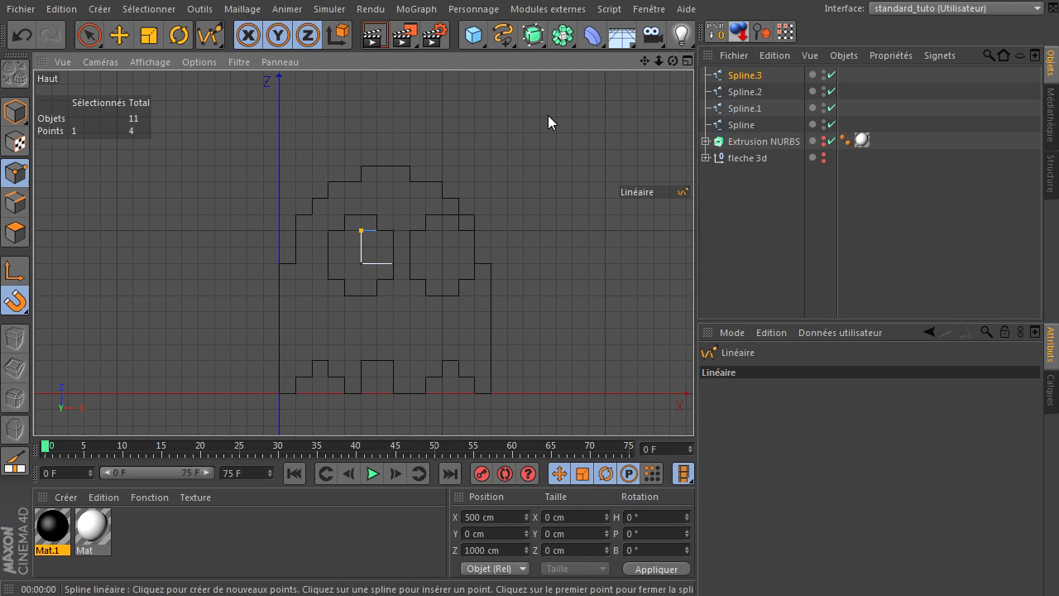
{"action": "left_click", "coordinate": [442, 230]}
{"action": "left_click", "coordinate": [443, 264]}
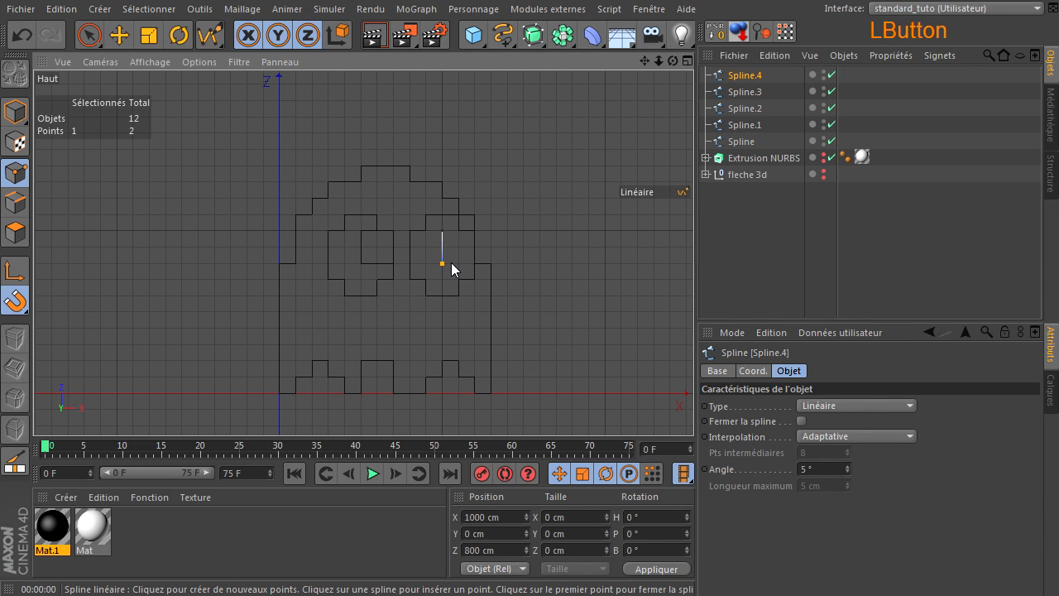
{"action": "left_click", "coordinate": [475, 231]}
{"action": "left_click", "coordinate": [443, 230]}
{"action": "key", "text": "Return"}
{"action": "left_click_drag", "start_coordinate": [88, 34], "coordinate": [131, 63]}
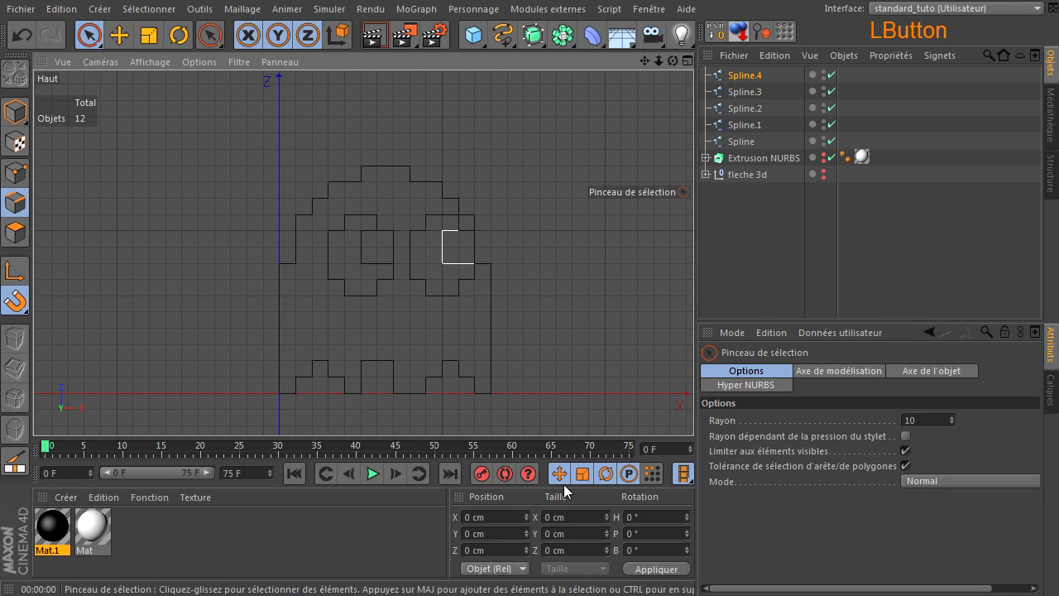
- Merge the left and right eye splines into a single spline using Connect Objects + Delete
{"action": "left_click", "coordinate": [747, 211]}
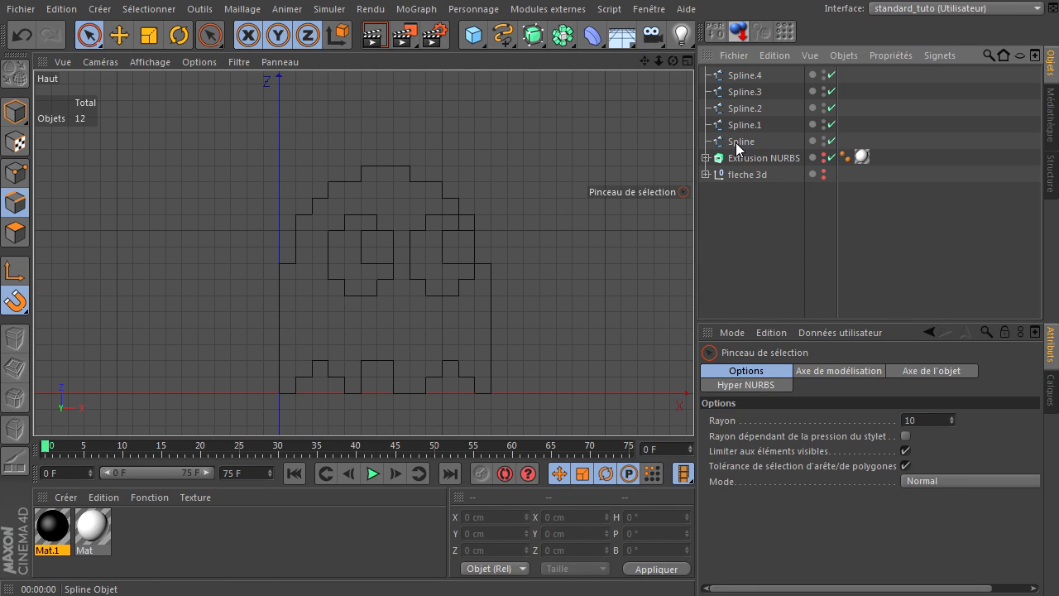
{"action": "left_click", "coordinate": [738, 143]}
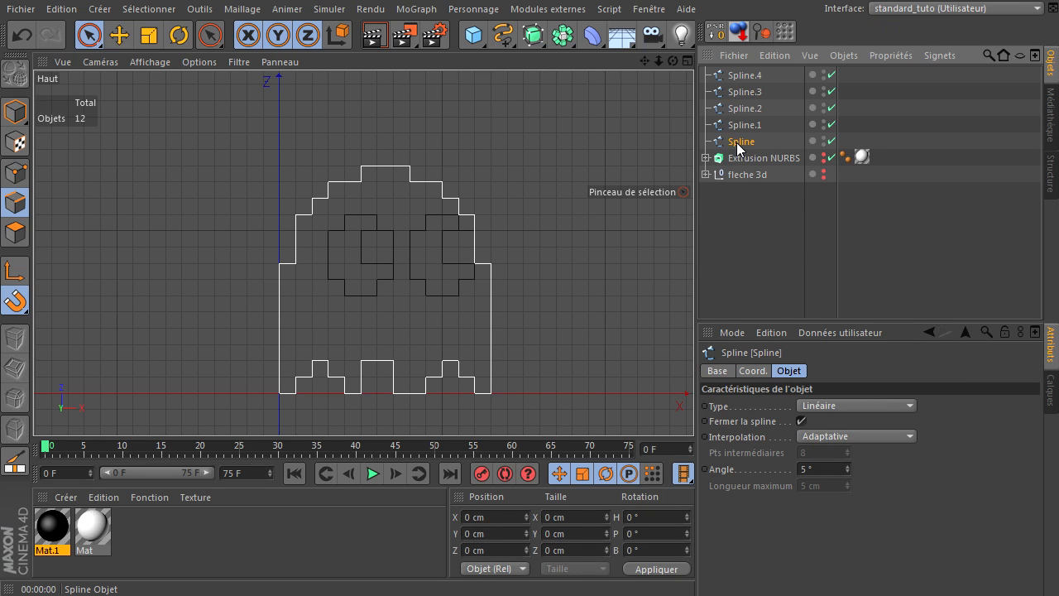
{"action": "left_click", "coordinate": [750, 126]}
{"action": "left_click", "coordinate": [750, 109]}
{"action": "left_click", "coordinate": [748, 125], "text": "ctrl"}
{"action": "right_click", "coordinate": [745, 125]}
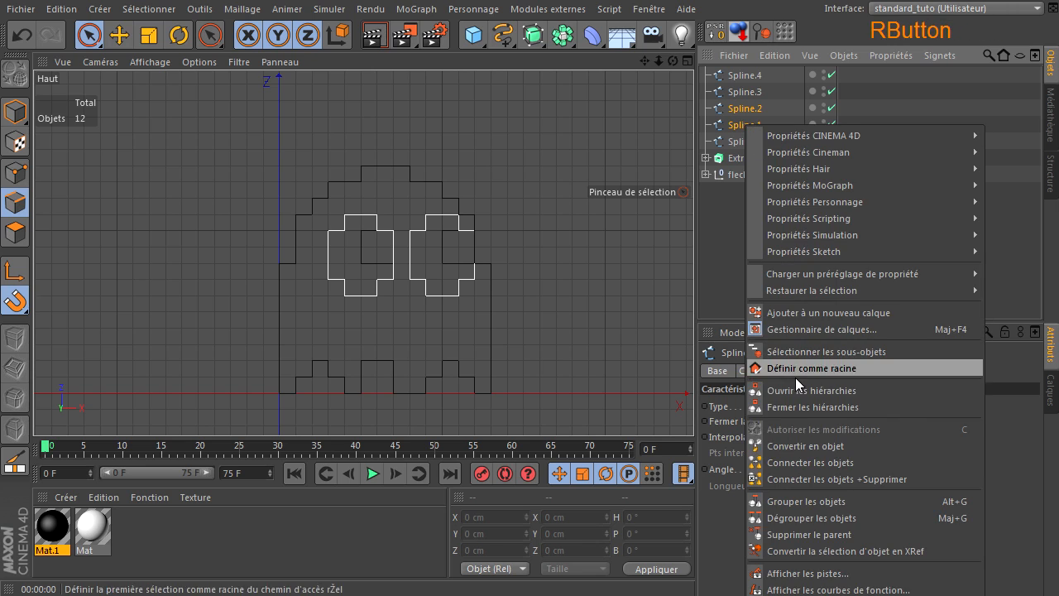
{"action": "left_click", "coordinate": [793, 482]}
- Merge the two pupil splines into a single spline using Connect Objects + Delete
{"action": "left_click", "coordinate": [744, 75]}
{"action": "left_click", "coordinate": [742, 92], "text": "ctrl"}
{"action": "right_click", "coordinate": [749, 75]}
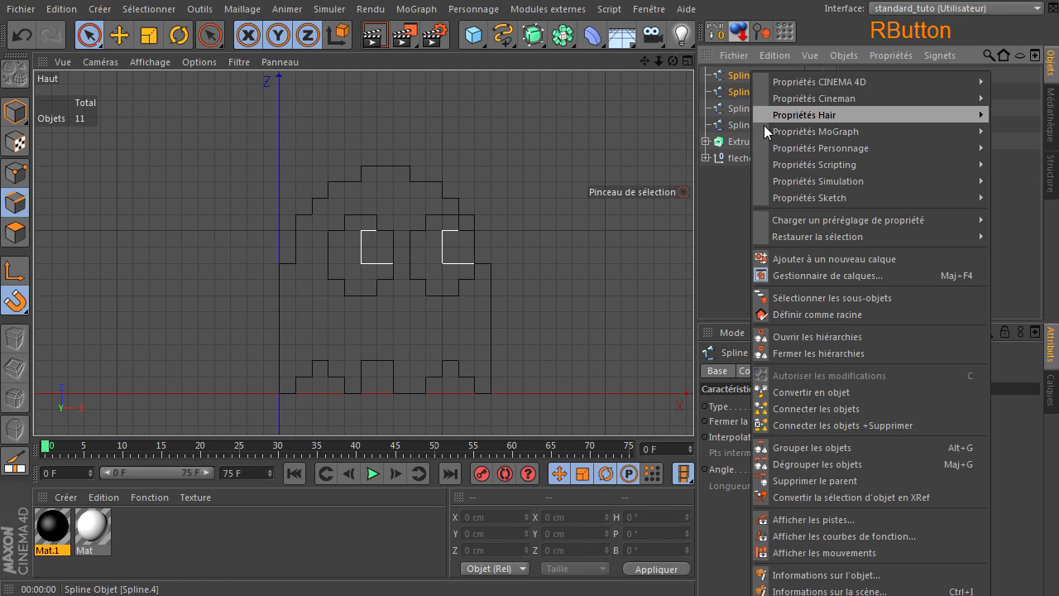
{"action": "left_click", "coordinate": [793, 425]}
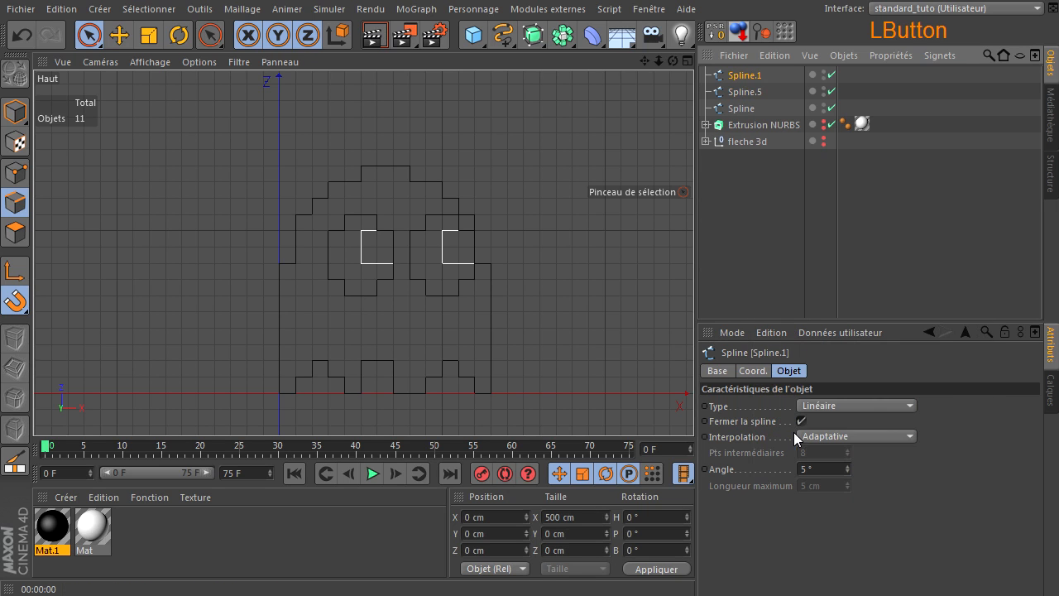
- Create three Extrude NURBS objects and nest the body, pupil and eye splines each inside its own extrusion
{"action": "left_click", "coordinate": [739, 261]}
{"action": "left_click_drag", "start_coordinate": [533, 35], "coordinate": [746, 102]}
{"action": "left_click", "coordinate": [739, 158]}
{"action": "left_click_drag", "start_coordinate": [739, 163], "coordinate": [758, 74]}
{"action": "left_click", "coordinate": [748, 143]}
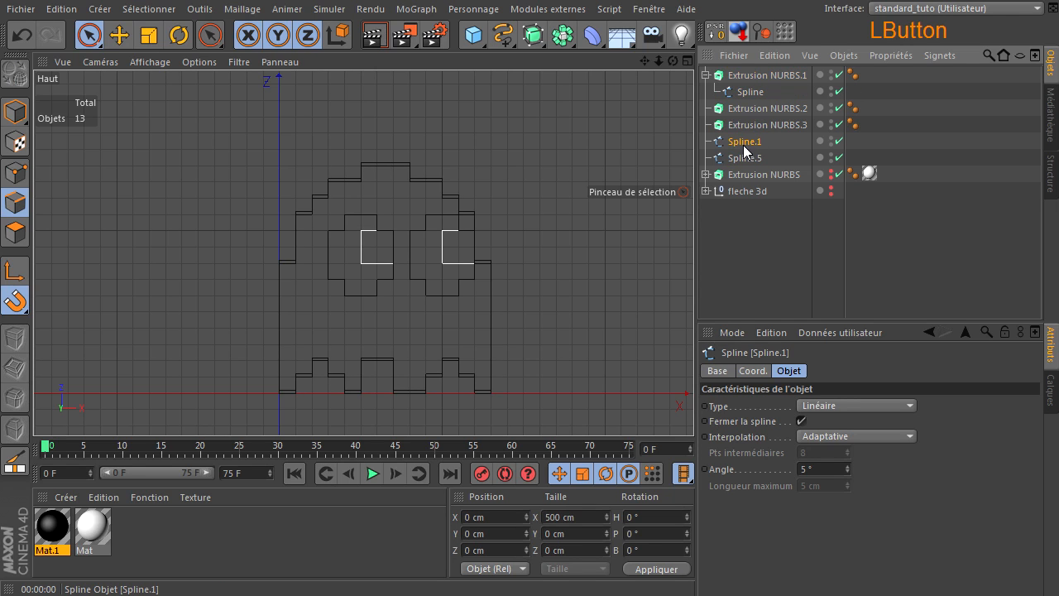
{"action": "left_click", "coordinate": [748, 158]}
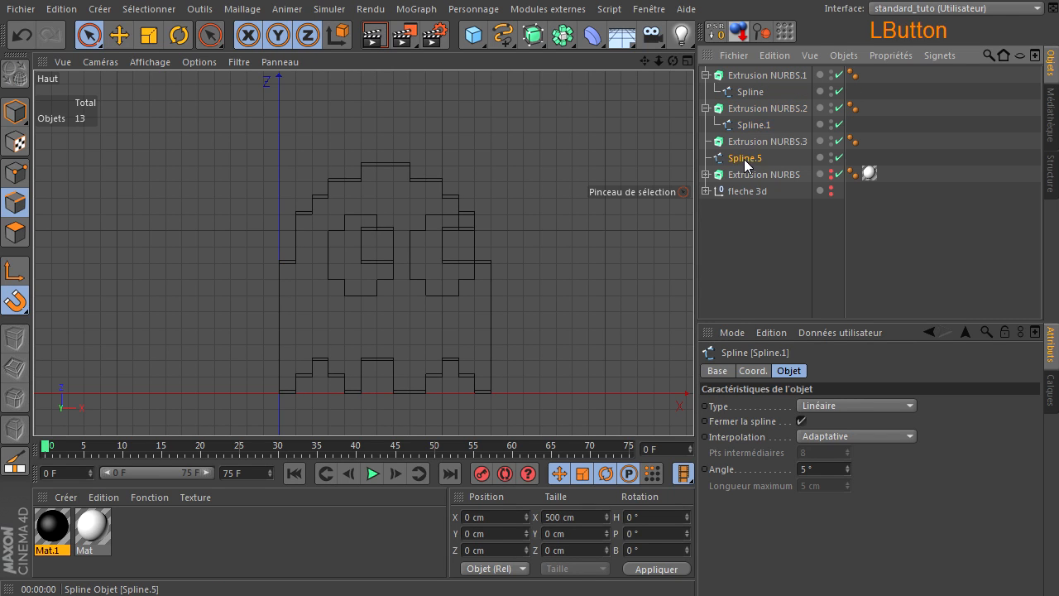
{"action": "left_click", "coordinate": [749, 144]}
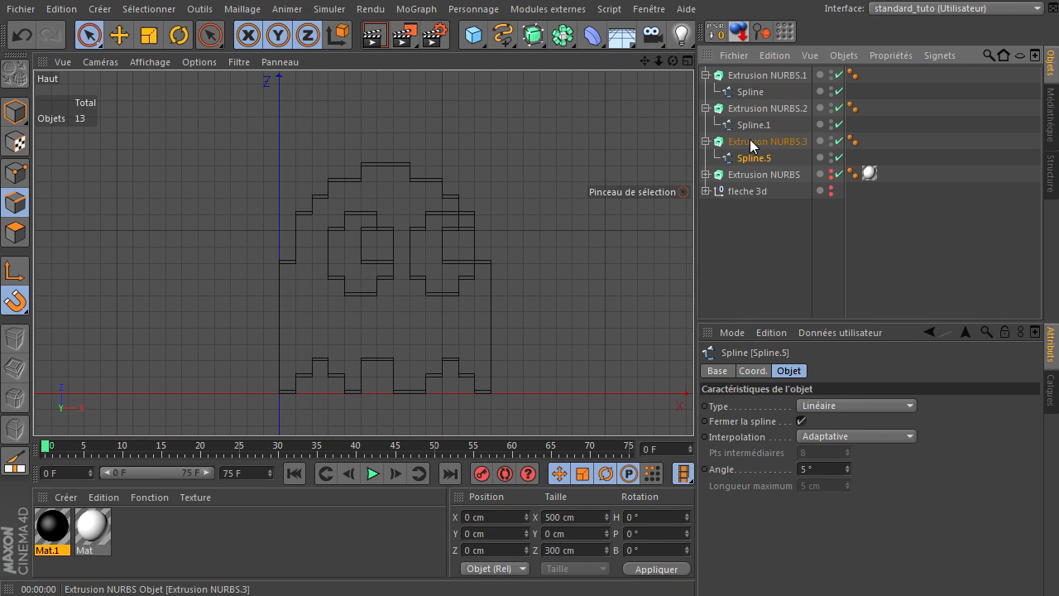
- Set the body extrusion's movement to 100 cm on Y and 0 cm on Z
{"action": "left_click", "coordinate": [764, 73]}
{"action": "left_click", "coordinate": [893, 406]}
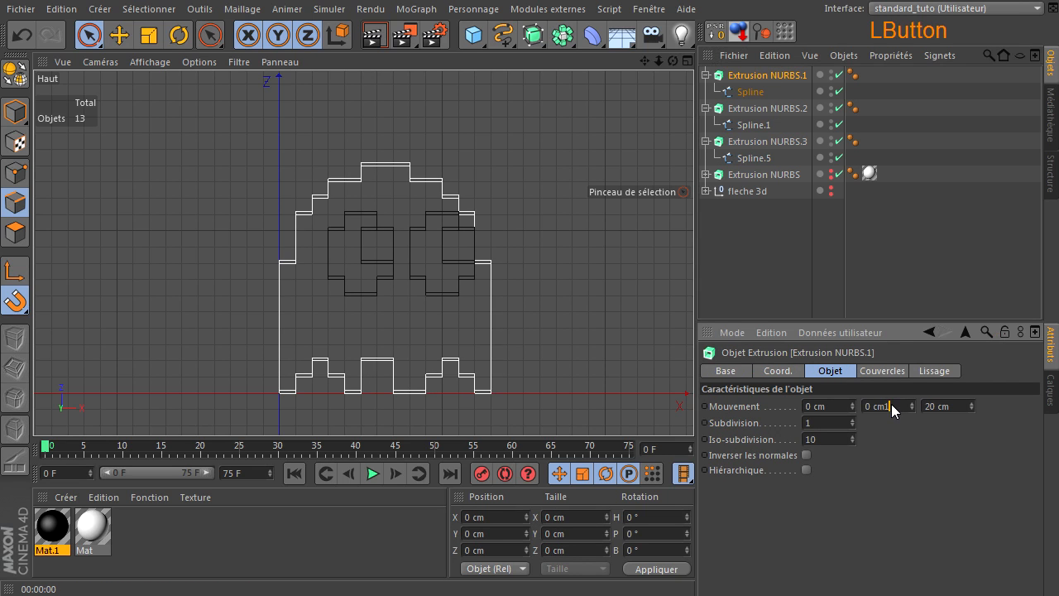
{"action": "key", "text": "ctrl+a"}
{"action": "type", "text": "1"}
{"action": "left_click_drag", "start_coordinate": [945, 406], "coordinate": [880, 405]}
{"action": "type", "text": "0"}
{"action": "left_click", "coordinate": [925, 481]}
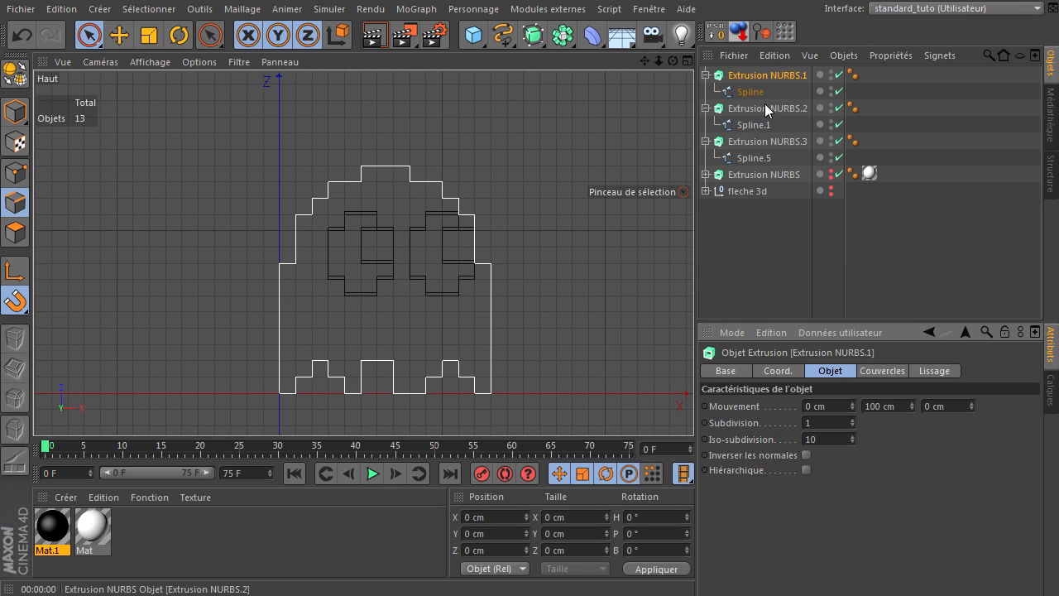
- Reorder the object hierarchy so the body, eyes and pupils extrusions follow fleche 3d in that order
{"action": "left_click", "coordinate": [764, 109]}
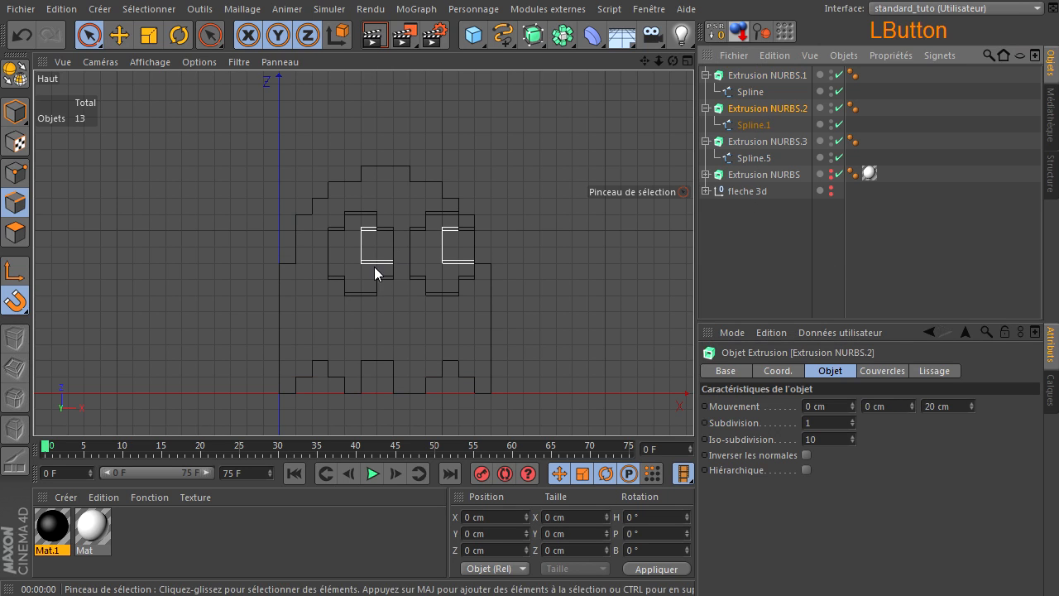
{"action": "left_click", "coordinate": [761, 141]}
{"action": "left_click_drag", "start_coordinate": [761, 102], "coordinate": [758, 111]}
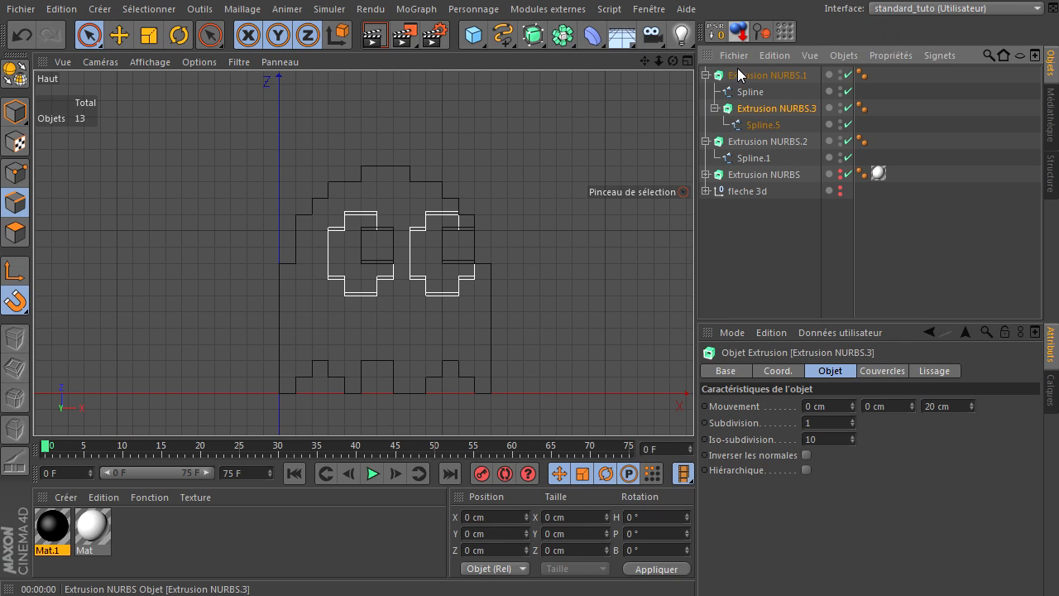
{"action": "left_click_drag", "start_coordinate": [738, 109], "coordinate": [727, 240]}
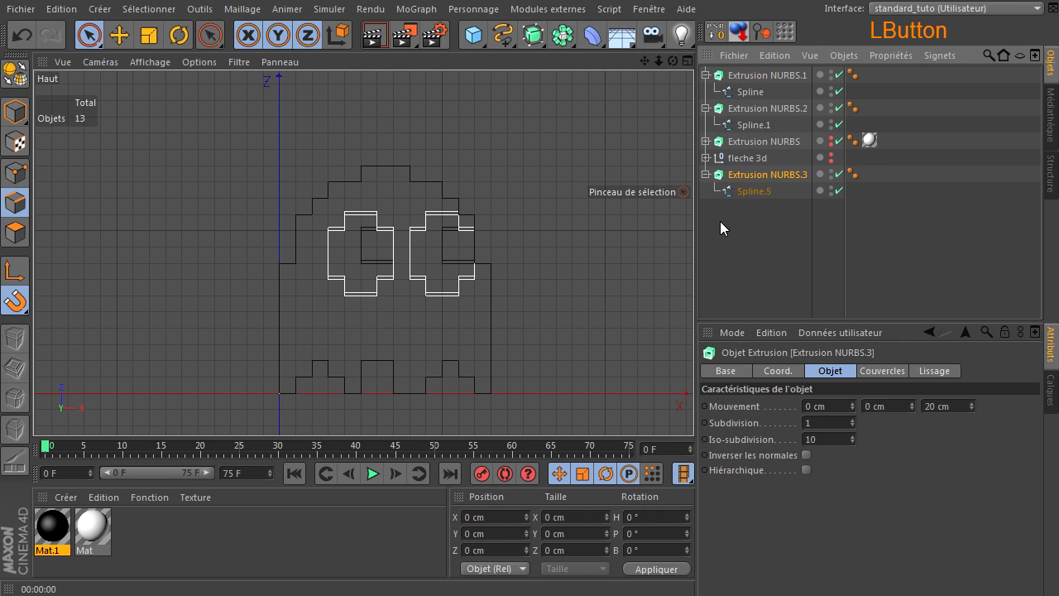
{"action": "left_click", "coordinate": [730, 171]}
{"action": "left_click_drag", "start_coordinate": [717, 108], "coordinate": [714, 106]}
{"action": "key", "text": "ctrl+z"}
{"action": "left_click", "coordinate": [751, 108]}
{"action": "key", "text": "ctrl+z"}
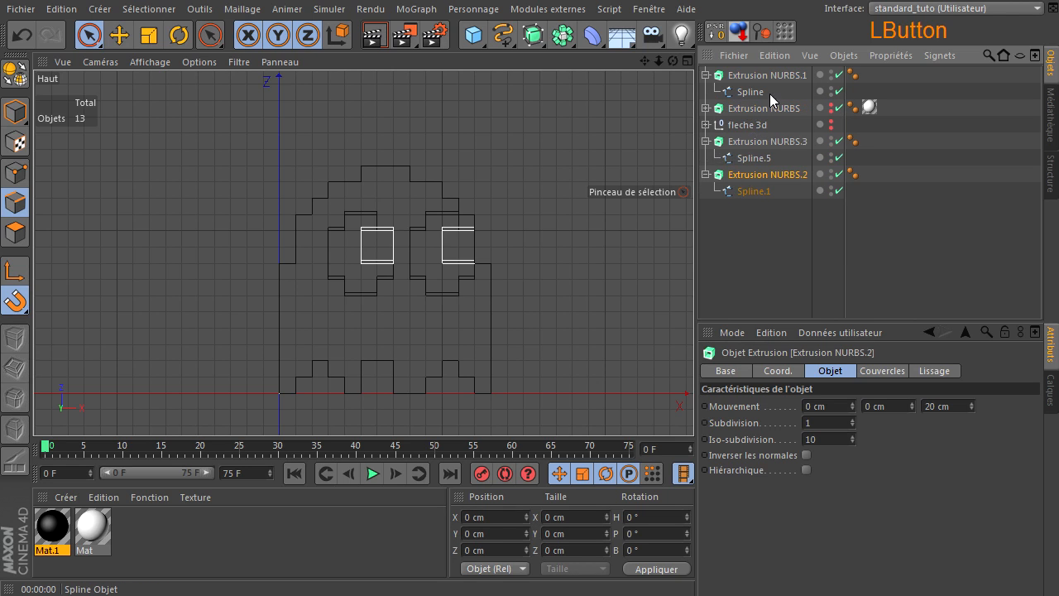
{"action": "left_click", "coordinate": [755, 76]}
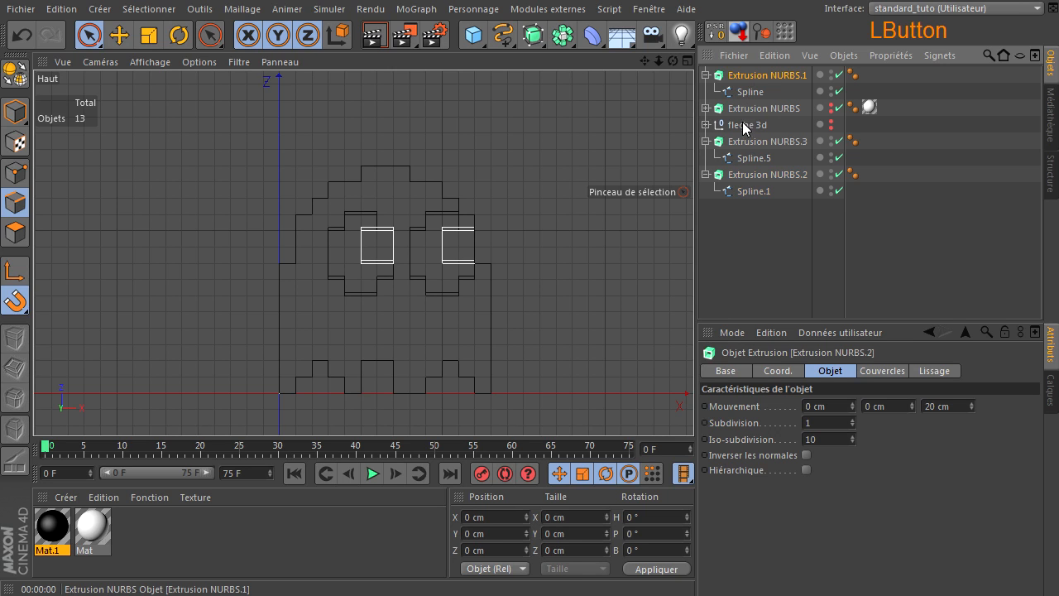
{"action": "left_click_drag", "start_coordinate": [741, 134], "coordinate": [741, 134]}
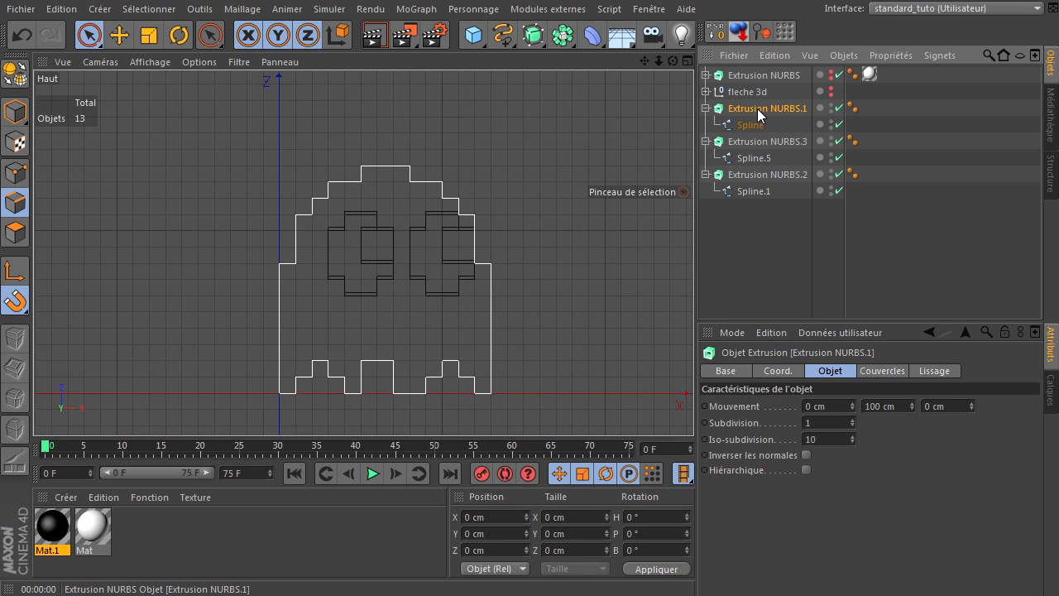
{"action": "left_click", "coordinate": [760, 113]}
- Set the eyes extrusion's movement to 1002 cm on Y and 0 cm on Z
{"action": "left_click", "coordinate": [753, 143]}
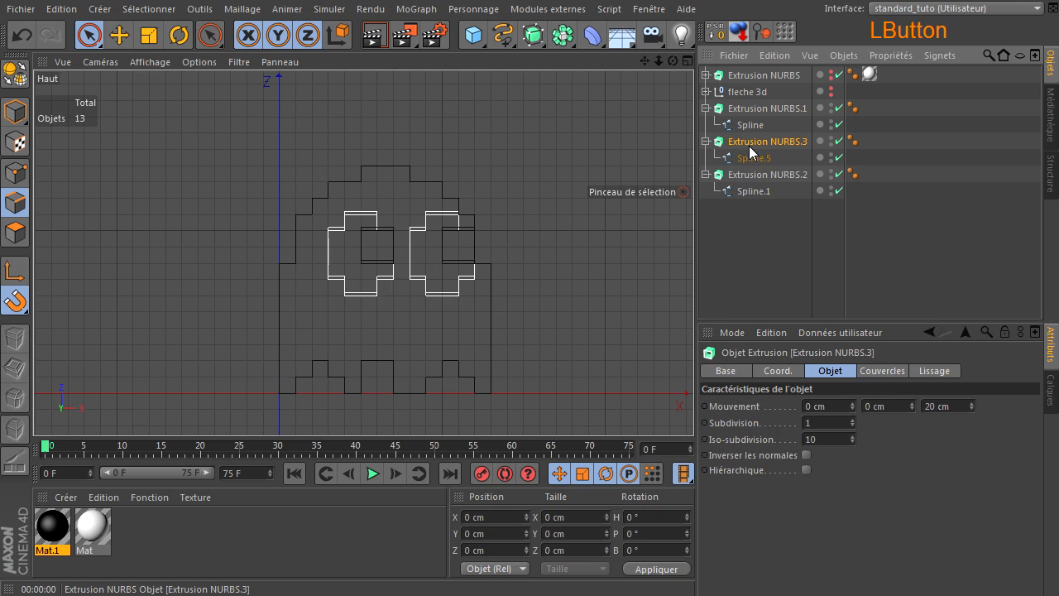
{"action": "type", "text": "0"}
{"action": "left_click_drag", "start_coordinate": [949, 406], "coordinate": [829, 409]}
{"action": "type", "text": "1002"}
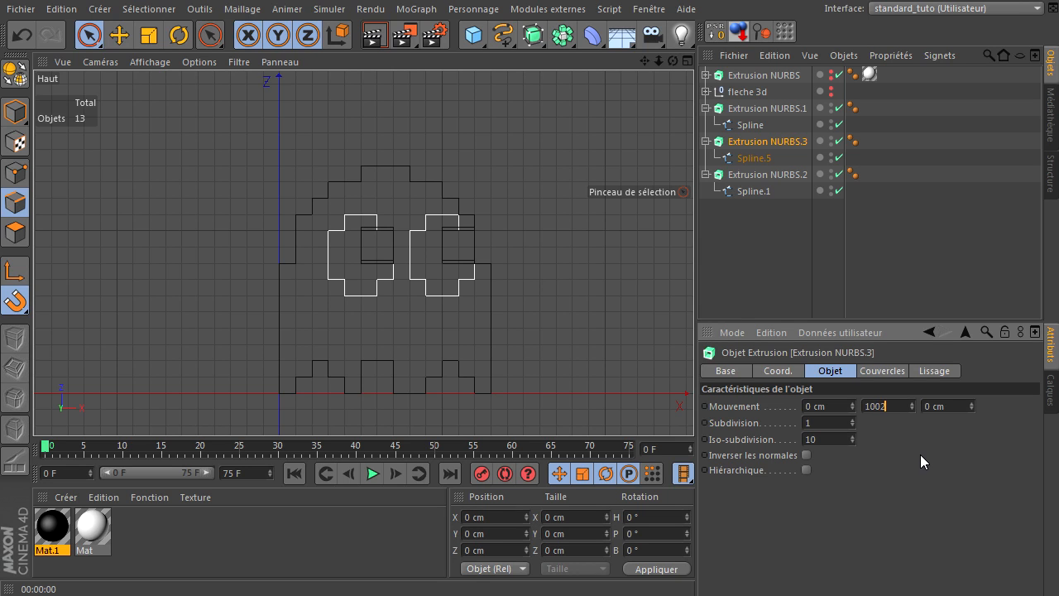
{"action": "left_click", "coordinate": [920, 454]}
- Set the pupils extrusion's movement to 104 cm on Y and 0 cm on Z
{"action": "left_click", "coordinate": [756, 174]}
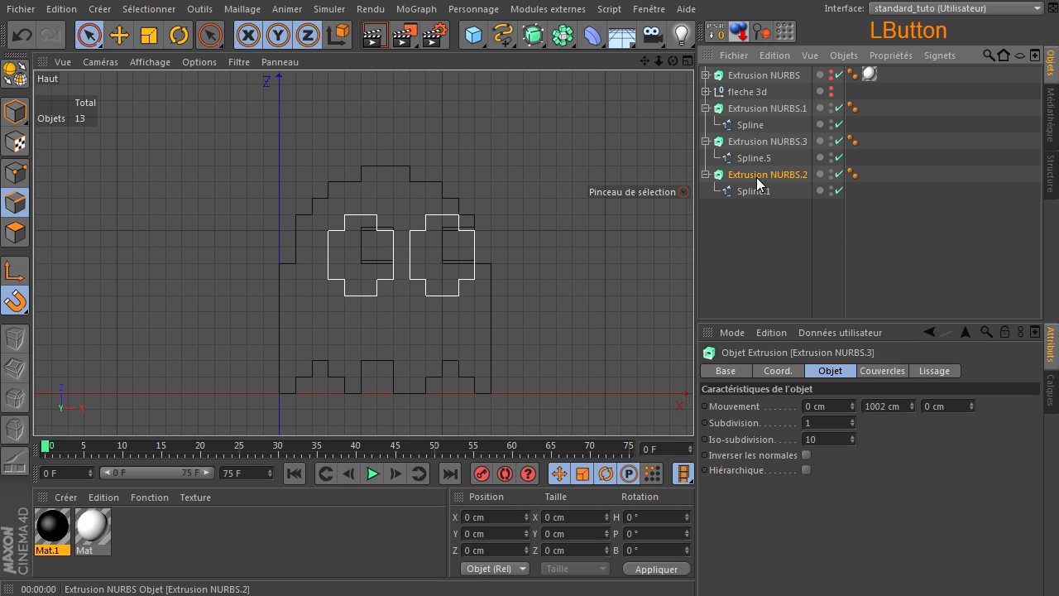
{"action": "left_click_drag", "start_coordinate": [951, 406], "coordinate": [931, 407]}
{"action": "left_click", "coordinate": [892, 406]}
{"action": "type", "text": "104"}
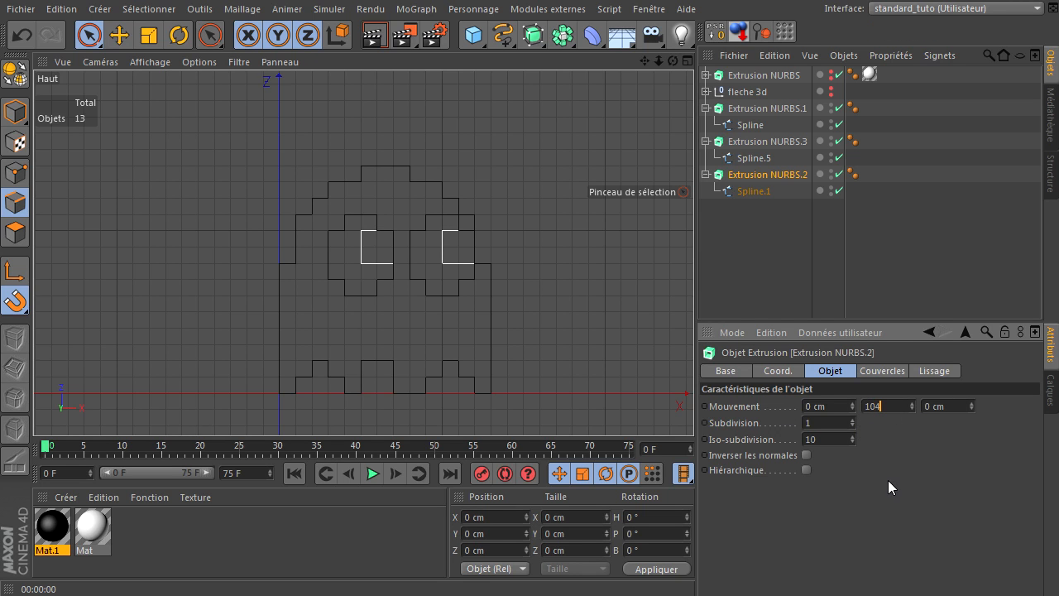
{"action": "left_click", "coordinate": [886, 480]}
- Create a new material and display the extruded ghost in the perspective view
{"action": "left_click", "coordinate": [765, 279]}
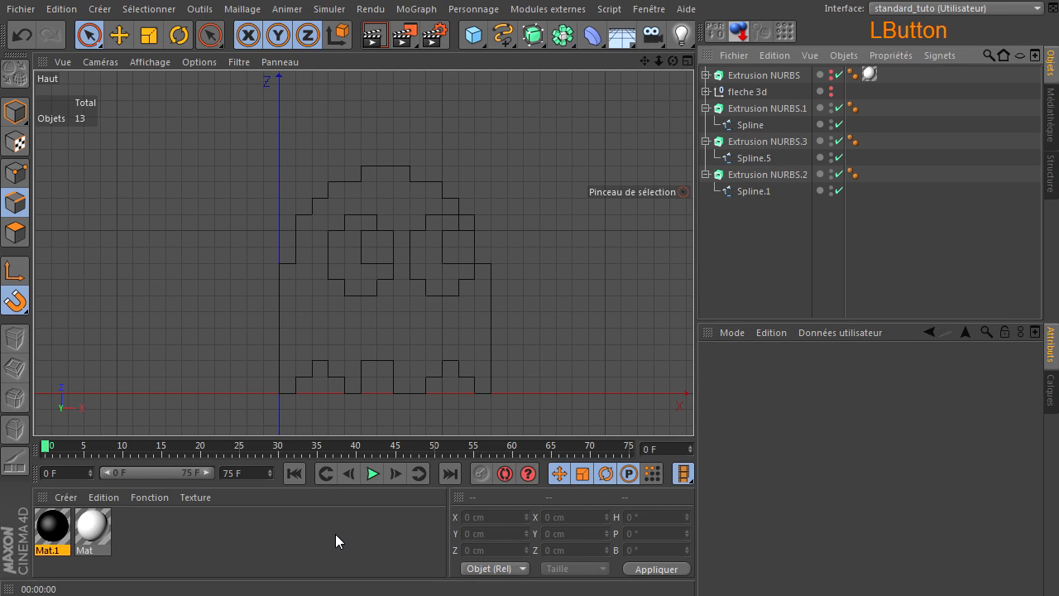
{"action": "double_click", "coordinate": [335, 535]}
{"action": "middle_click", "coordinate": [206, 313]}
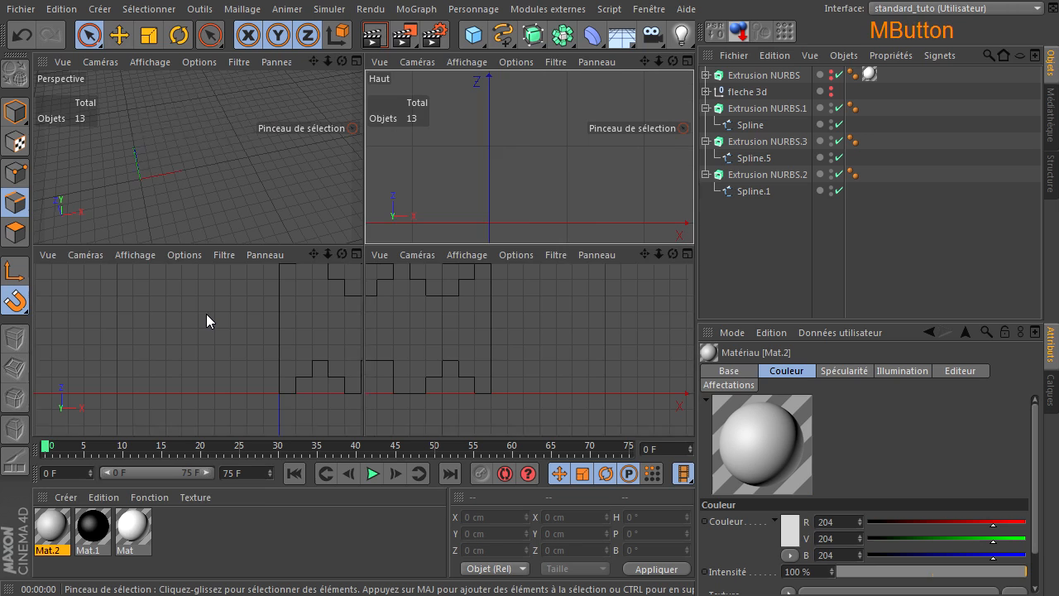
{"action": "middle_click", "coordinate": [161, 199]}
{"action": "left_click_drag", "start_coordinate": [672, 61], "coordinate": [699, 389]}
- Correct the eyes extrusion's Y movement to 102 cm and clear the object selection
{"action": "left_click", "coordinate": [783, 175]}
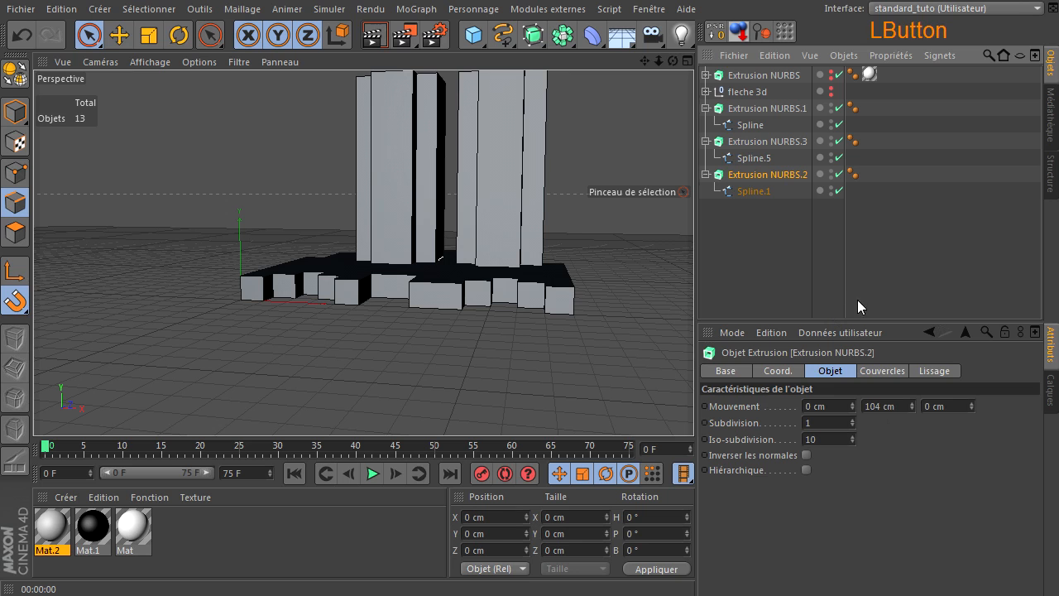
{"action": "left_click", "coordinate": [791, 142]}
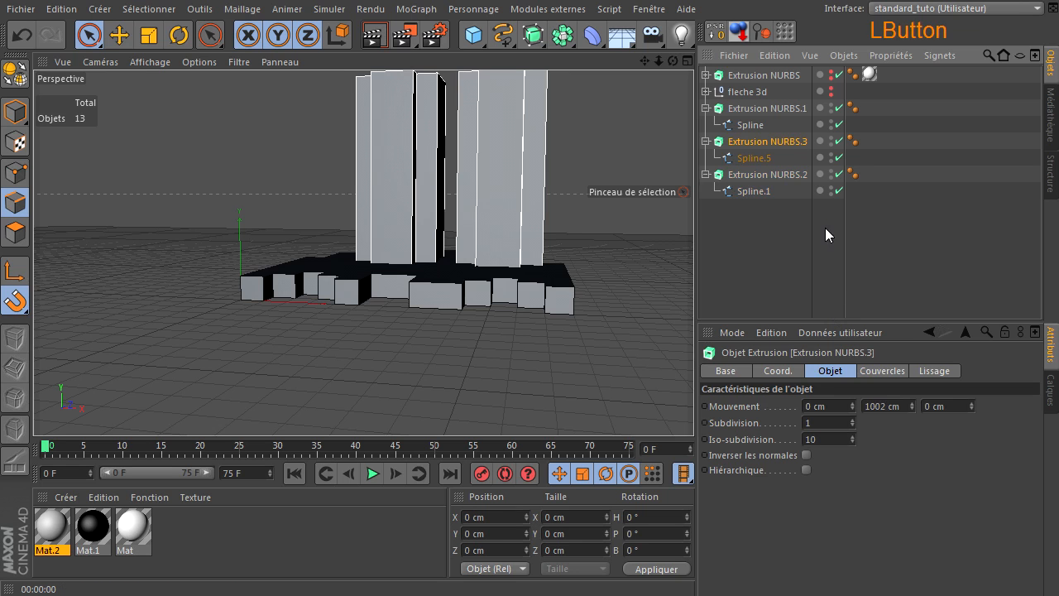
{"action": "left_click", "coordinate": [873, 407]}
{"action": "key", "text": "Delete"}
{"action": "left_click", "coordinate": [885, 488]}
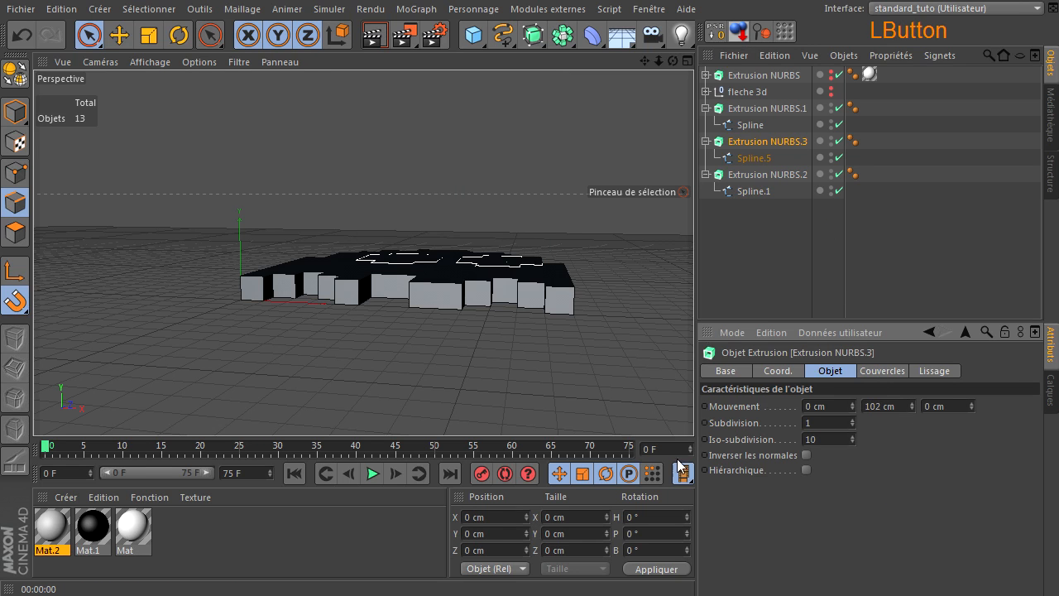
{"action": "left_click", "coordinate": [785, 268]}
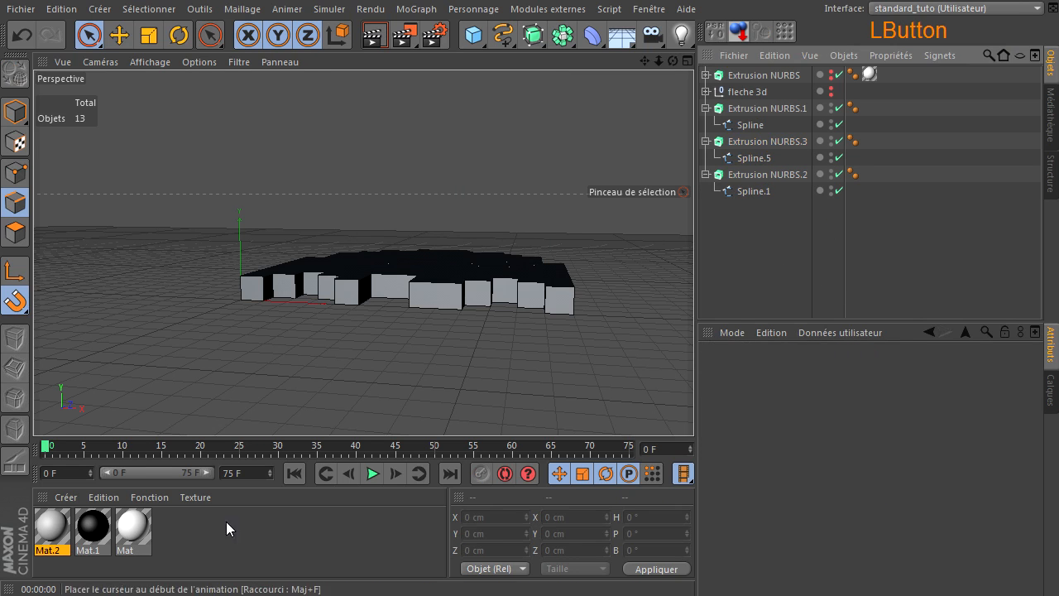
- Switch to the browser to examine the red ghost reference and the colours of other ghosts in the "pacman ghost pixel" image results
{"action": "left_click", "coordinate": [53, 526]}
{"action": "left_click_drag", "start_coordinate": [1058, 314], "coordinate": [773, 300]}
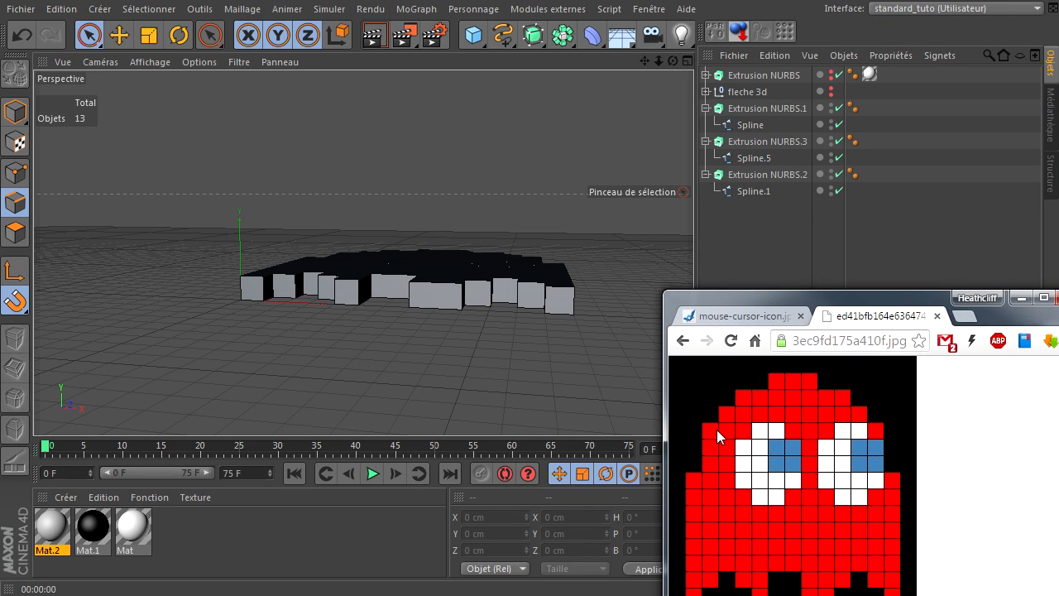
{"action": "left_click_drag", "start_coordinate": [842, 301], "coordinate": [1058, 263]}
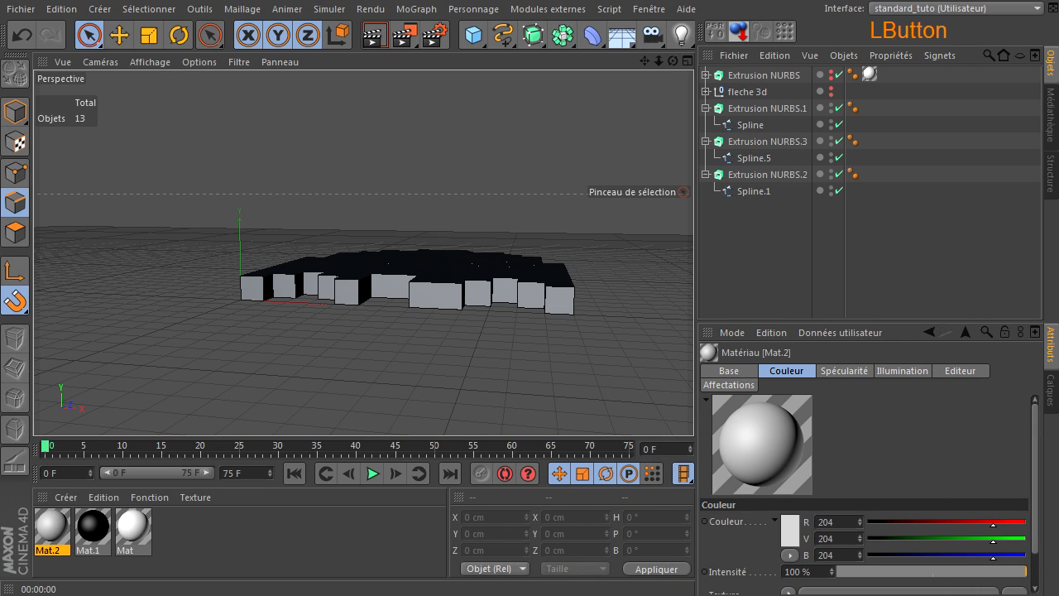
{"action": "left_click_drag", "start_coordinate": [1058, 263], "coordinate": [590, 111]}
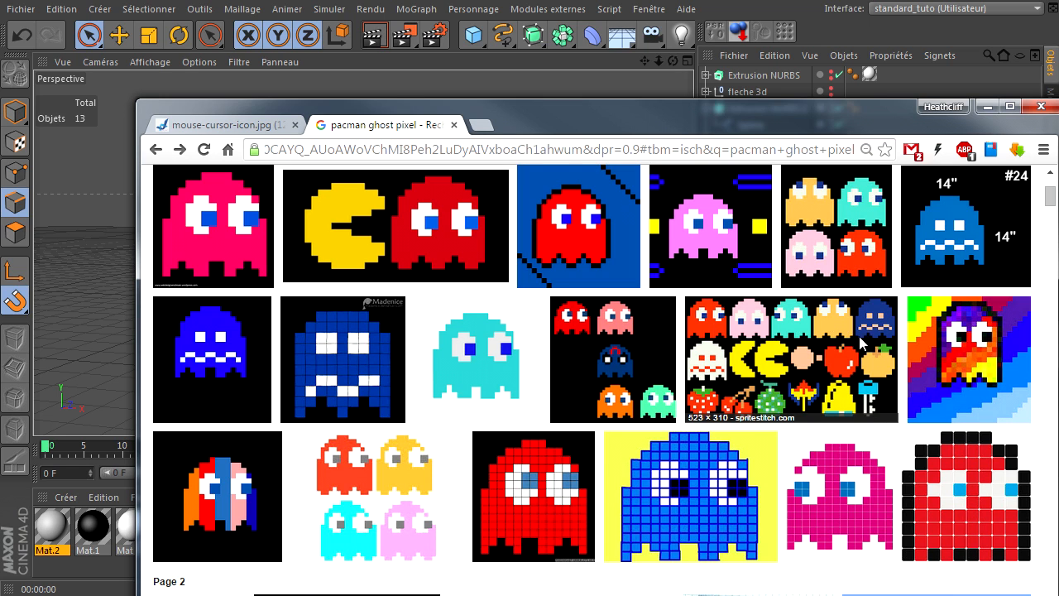
{"action": "scroll", "coordinate": [765, 372], "scroll_direction": "down", "scroll_amount": 4}
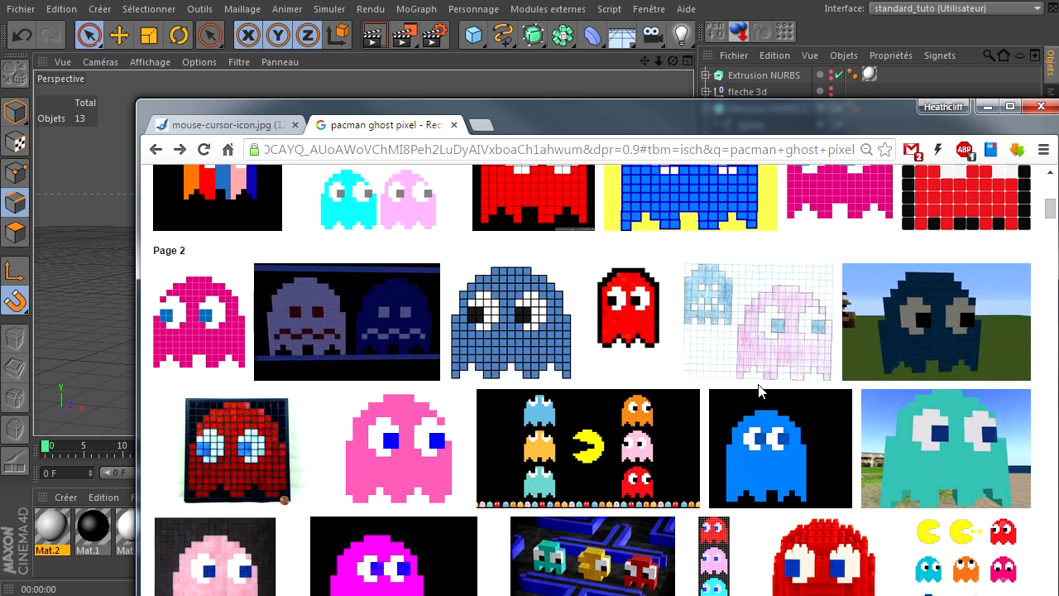
{"action": "scroll", "coordinate": [600, 444], "scroll_direction": "down", "scroll_amount": 1}
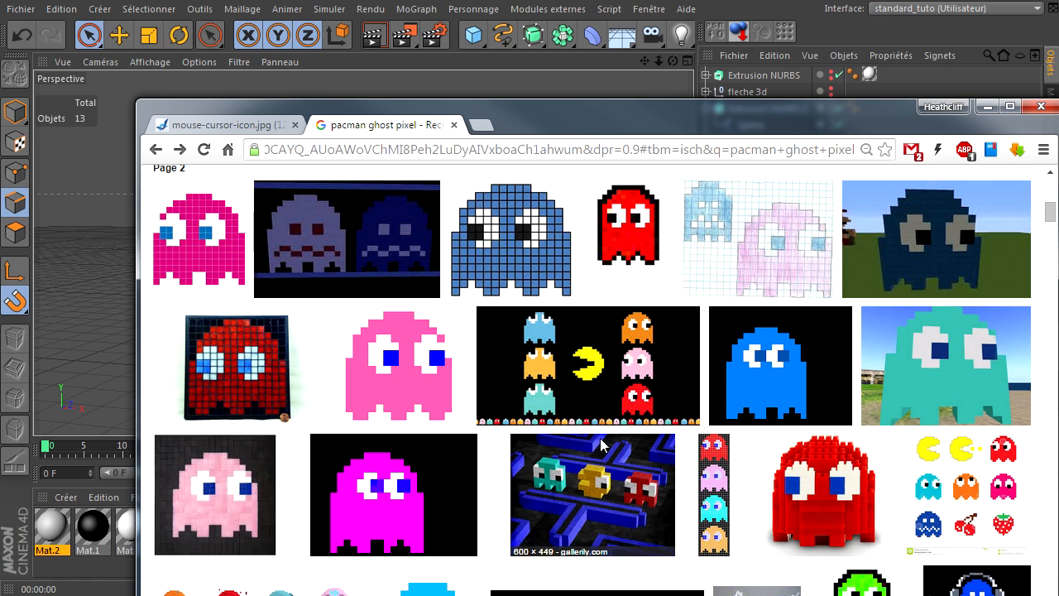
{"action": "scroll", "coordinate": [674, 439], "scroll_direction": "down", "scroll_amount": 4}
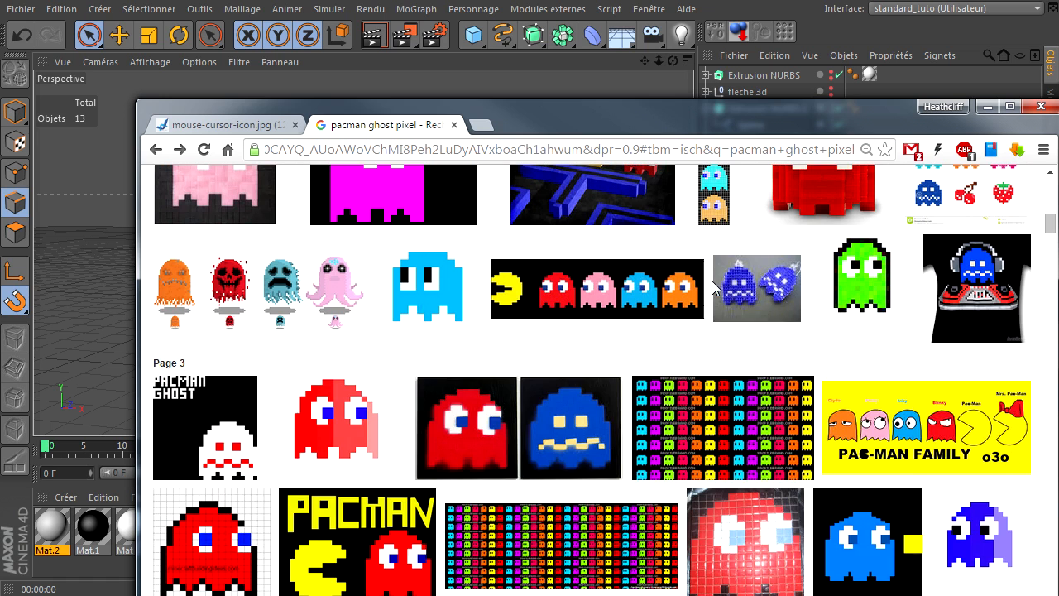
{"action": "scroll", "coordinate": [653, 252], "scroll_direction": "up", "scroll_amount": 1}
{"action": "scroll", "coordinate": [684, 275], "scroll_direction": "down", "scroll_amount": 1}
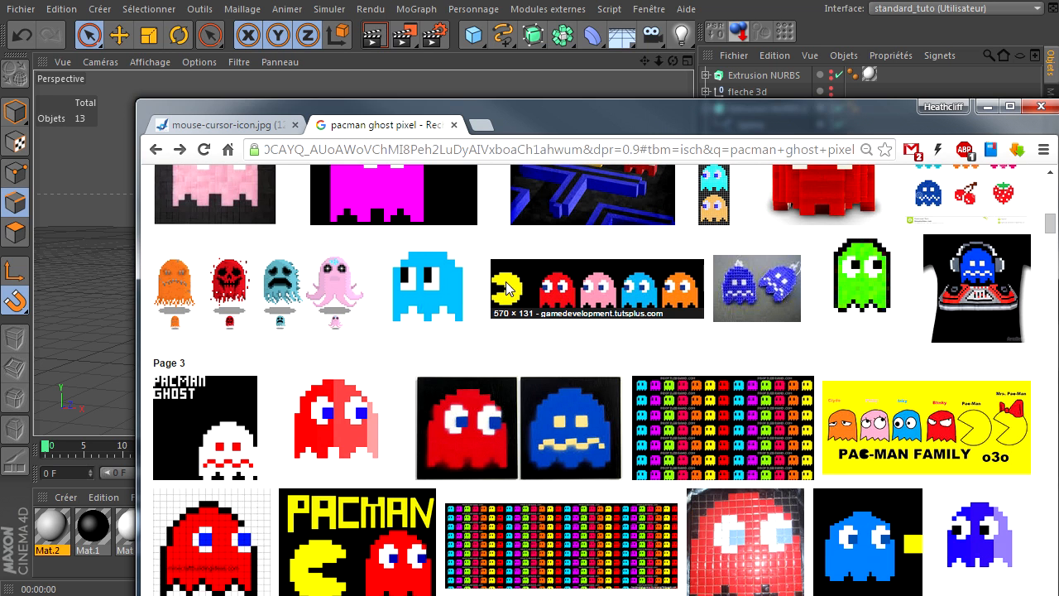
{"action": "left_click_drag", "start_coordinate": [569, 123], "coordinate": [1058, 238]}
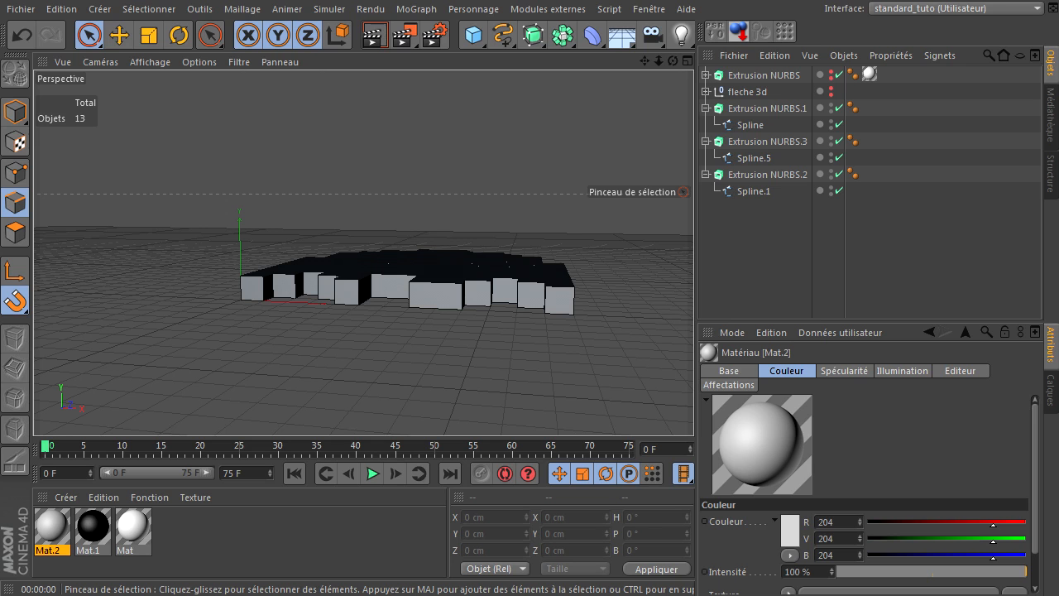
- Set the new material's colour to the red sampled from the ghost reference image, RGB 235, 25, 29
{"action": "double_click", "coordinate": [47, 525]}
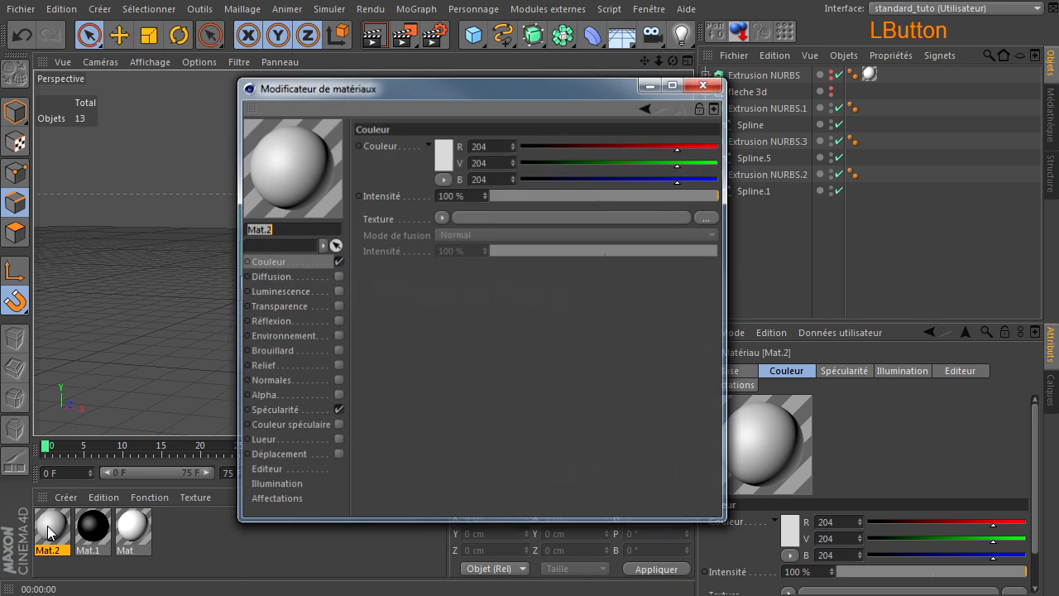
{"action": "left_click", "coordinate": [442, 154]}
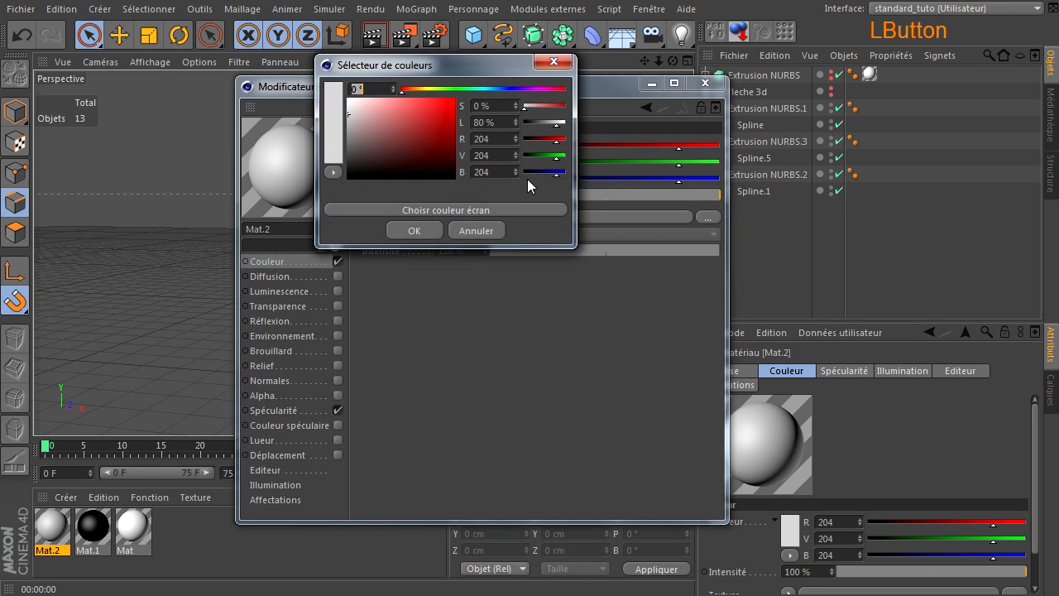
{"action": "left_click", "coordinate": [438, 211]}
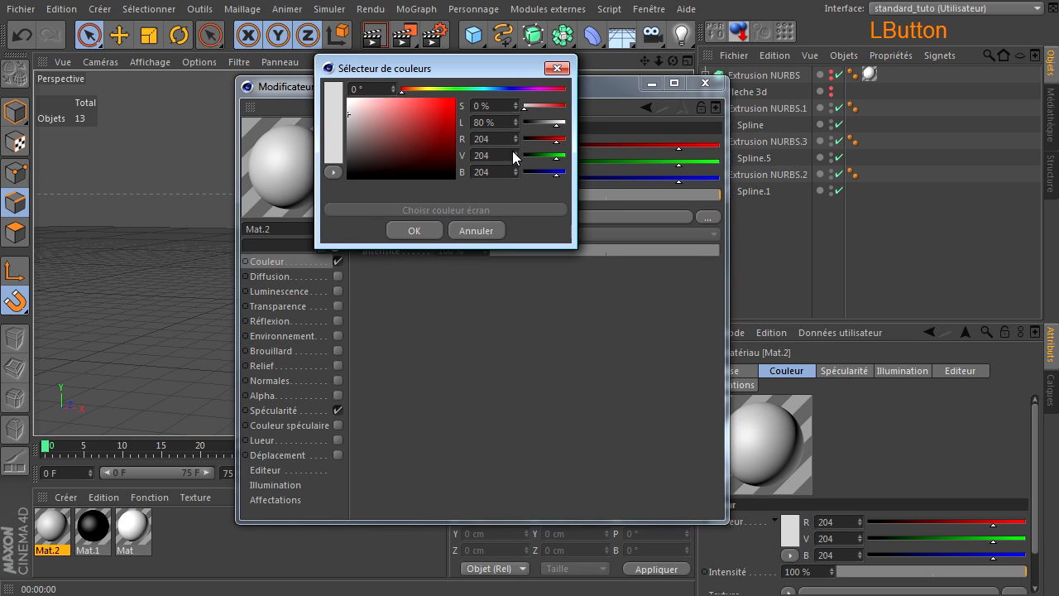
{"action": "left_click_drag", "start_coordinate": [481, 60], "coordinate": [945, 287]}
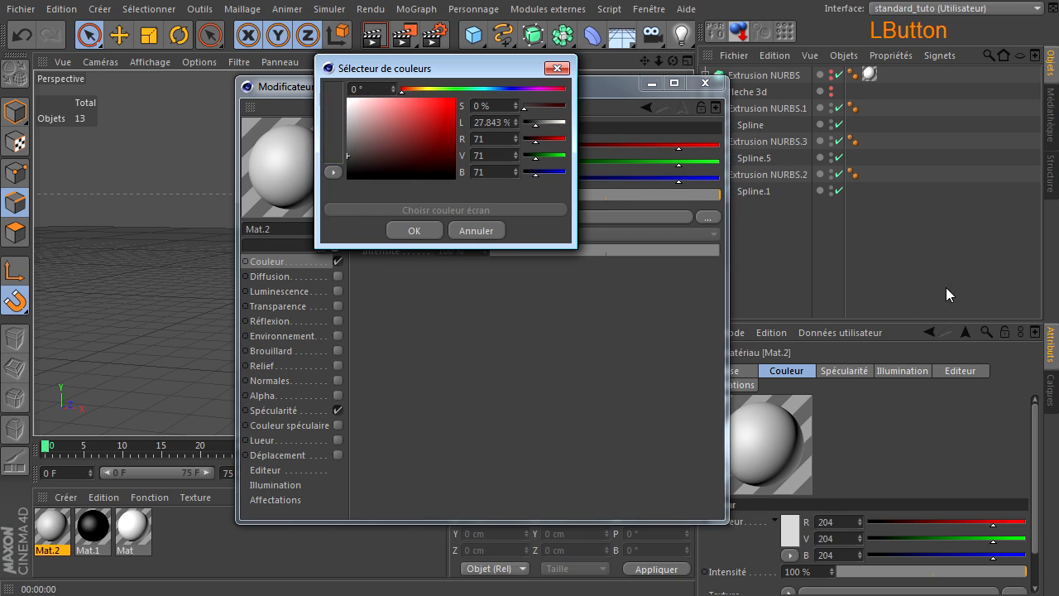
{"action": "left_click_drag", "start_coordinate": [753, 234], "coordinate": [546, 365]}
{"action": "left_click_drag", "start_coordinate": [559, 396], "coordinate": [591, 595]}
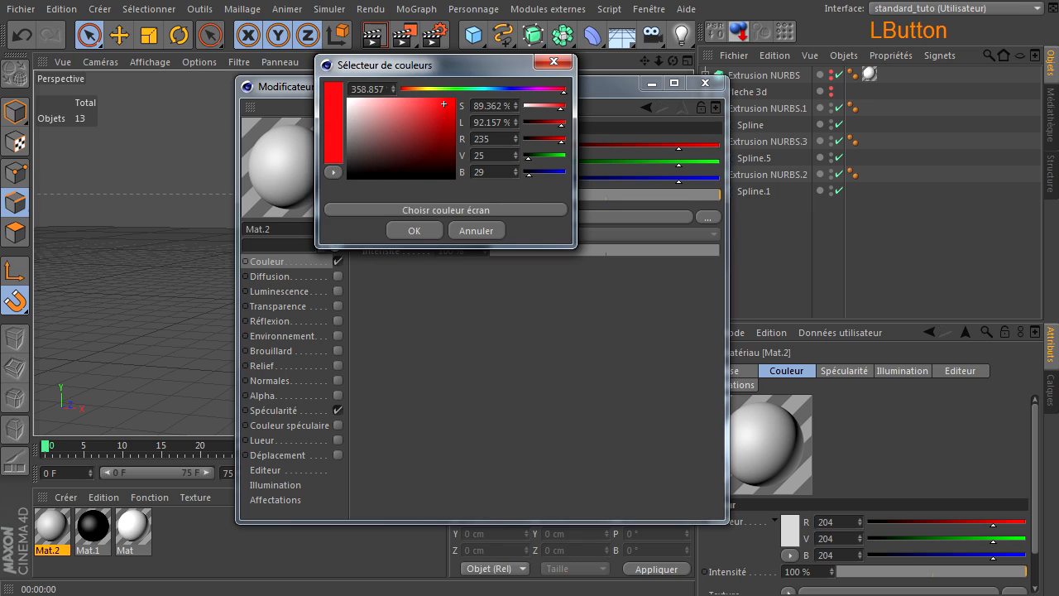
{"action": "left_click", "coordinate": [412, 231]}
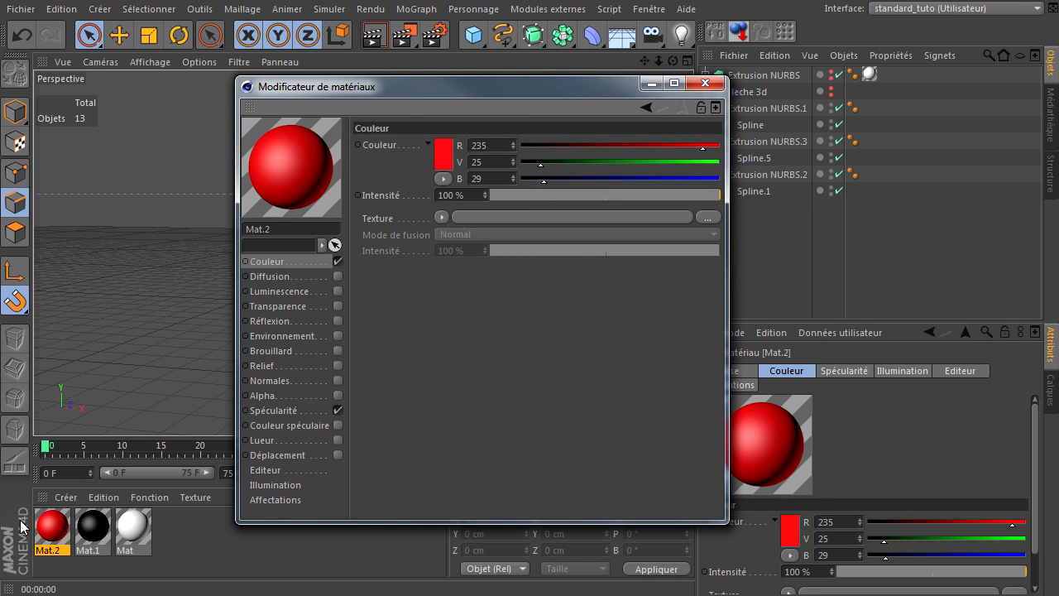
- Apply the red material to the ghost's body extrusion and turn off the material's specularity
{"action": "left_click_drag", "start_coordinate": [414, 90], "coordinate": [404, 311]}
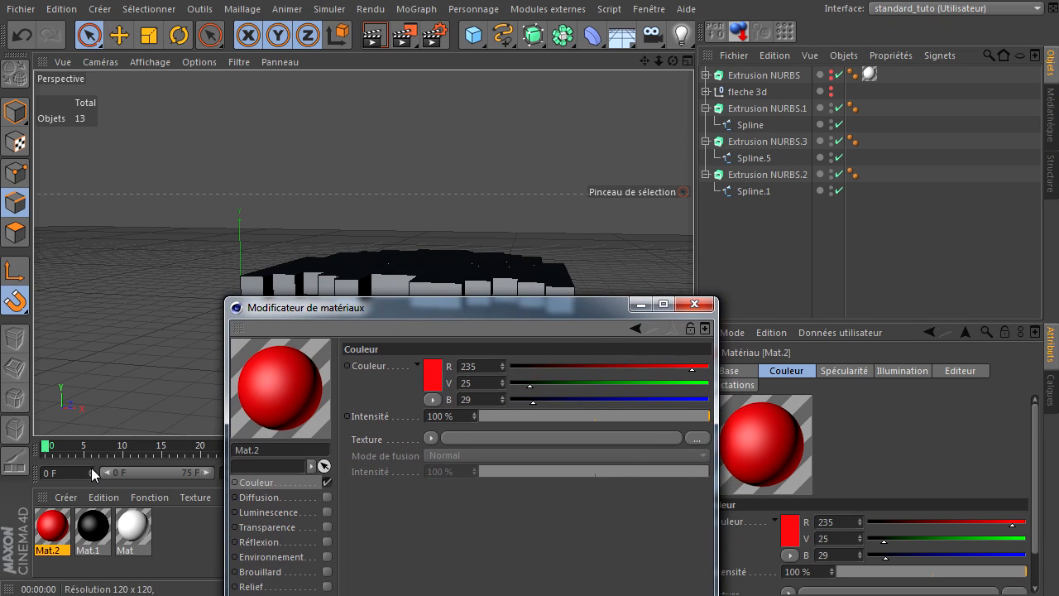
{"action": "left_click_drag", "start_coordinate": [52, 530], "coordinate": [656, 134]}
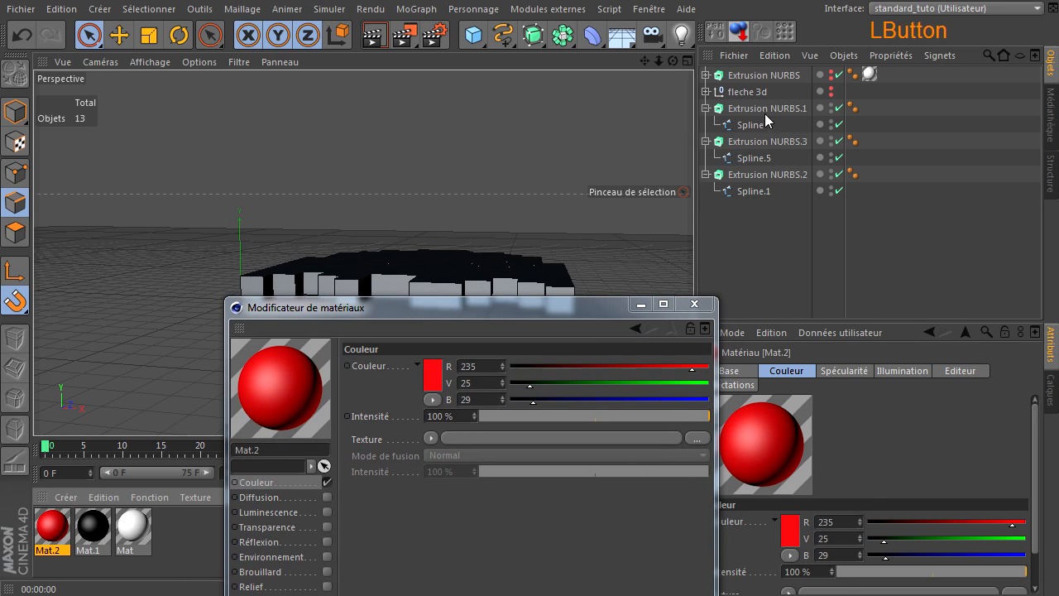
{"action": "left_click_drag", "start_coordinate": [764, 113], "coordinate": [765, 109]}
{"action": "left_click_drag", "start_coordinate": [504, 311], "coordinate": [587, 151]}
{"action": "left_click", "coordinate": [339, 450]}
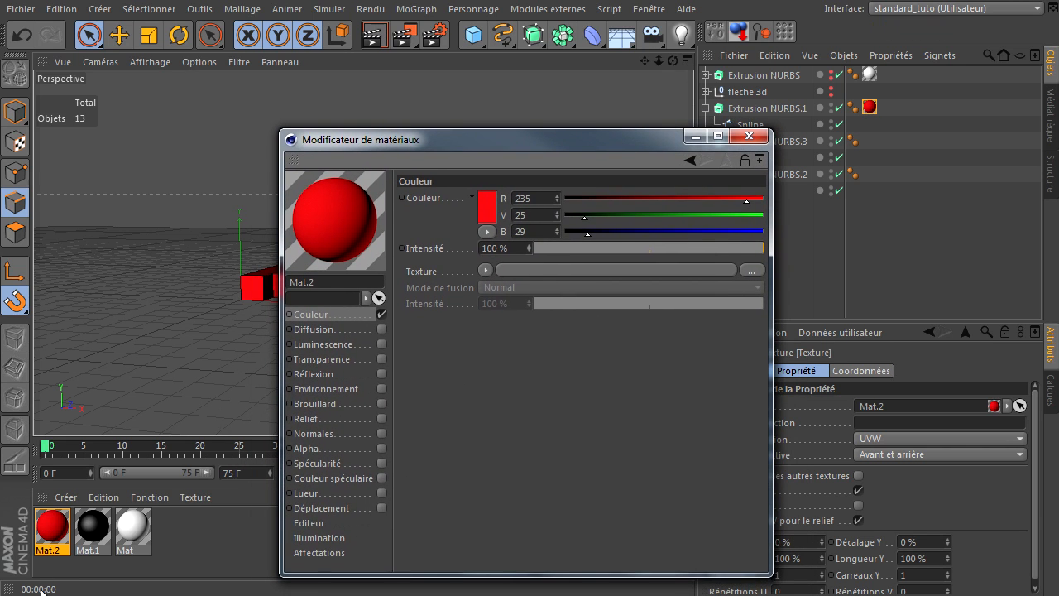
- Make two copies of the red material and close the material editor
{"action": "left_click_drag", "start_coordinate": [48, 536], "coordinate": [869, 108], "text": "ctrl"}
{"action": "left_click", "coordinate": [132, 524]}
{"action": "left_click", "coordinate": [748, 136]}
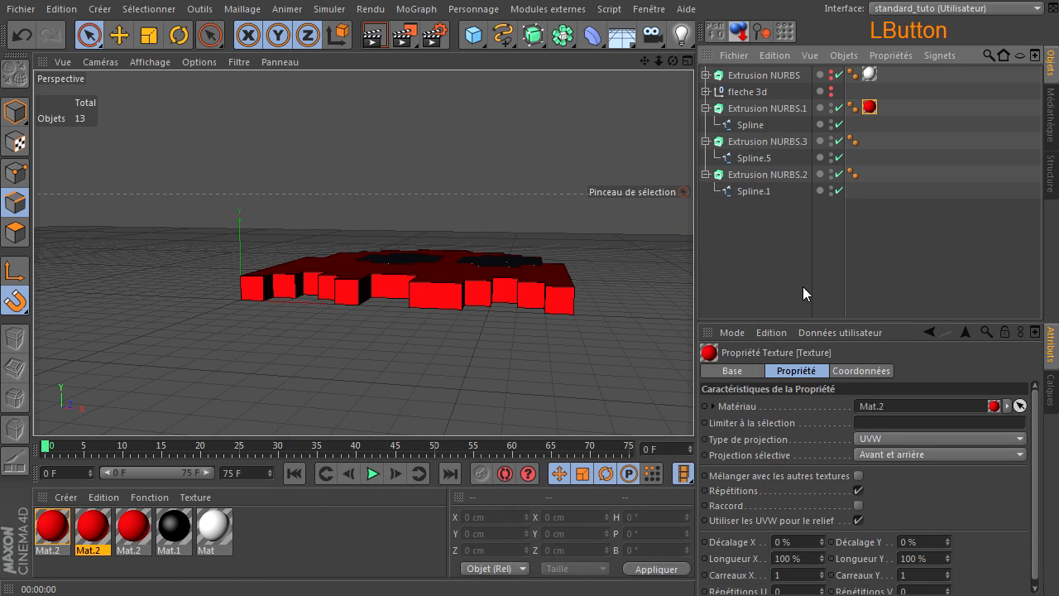
- Rename the red material next to the black one as corps
{"action": "left_click", "coordinate": [128, 537]}
{"action": "double_click", "coordinate": [130, 550]}
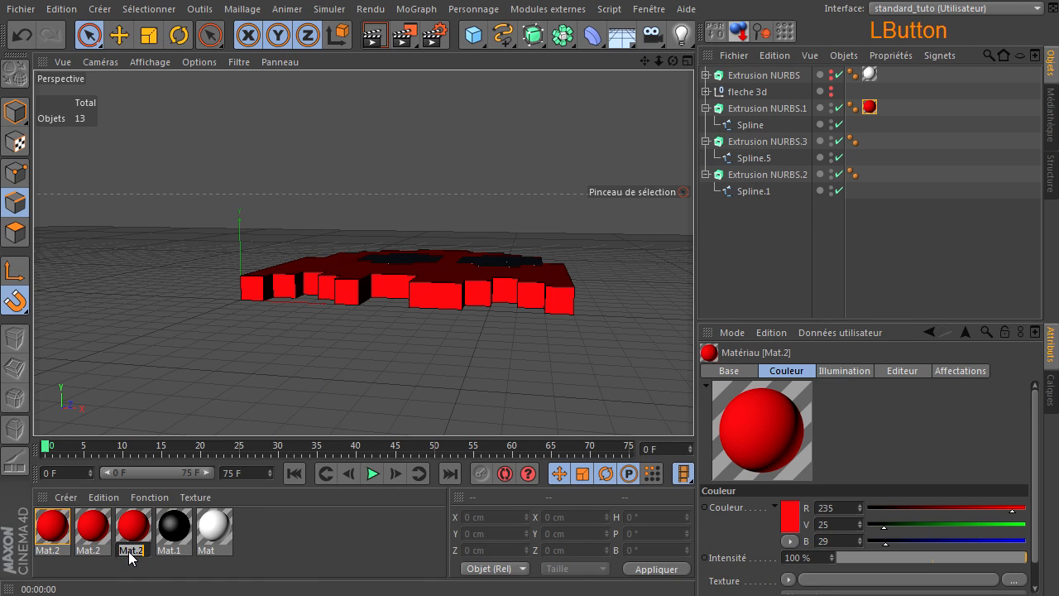
{"action": "type", "text": "corps"}
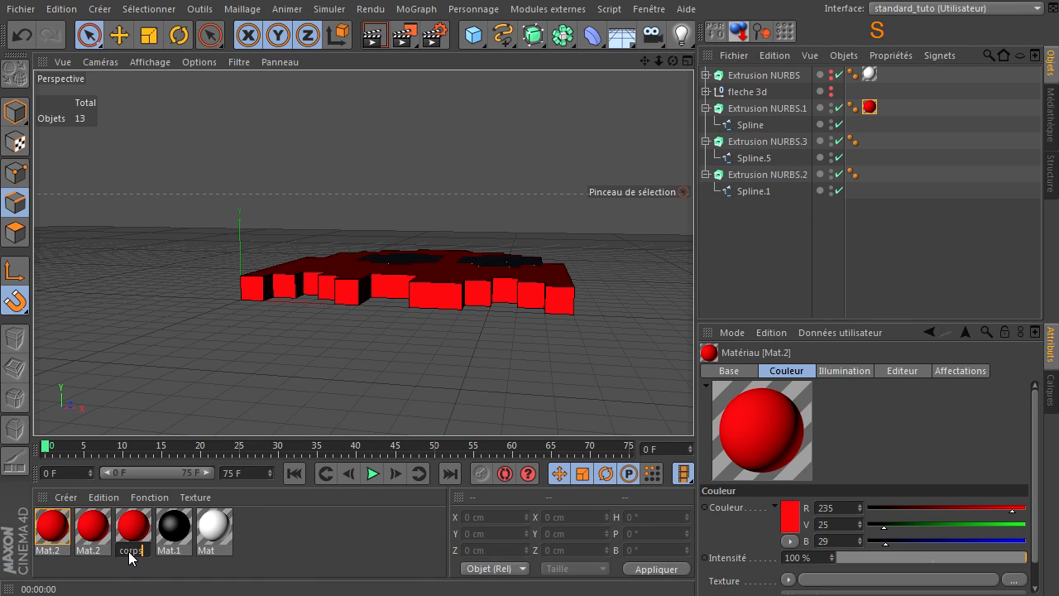
{"action": "key", "text": "Return"}
{"action": "left_click", "coordinate": [135, 535]}
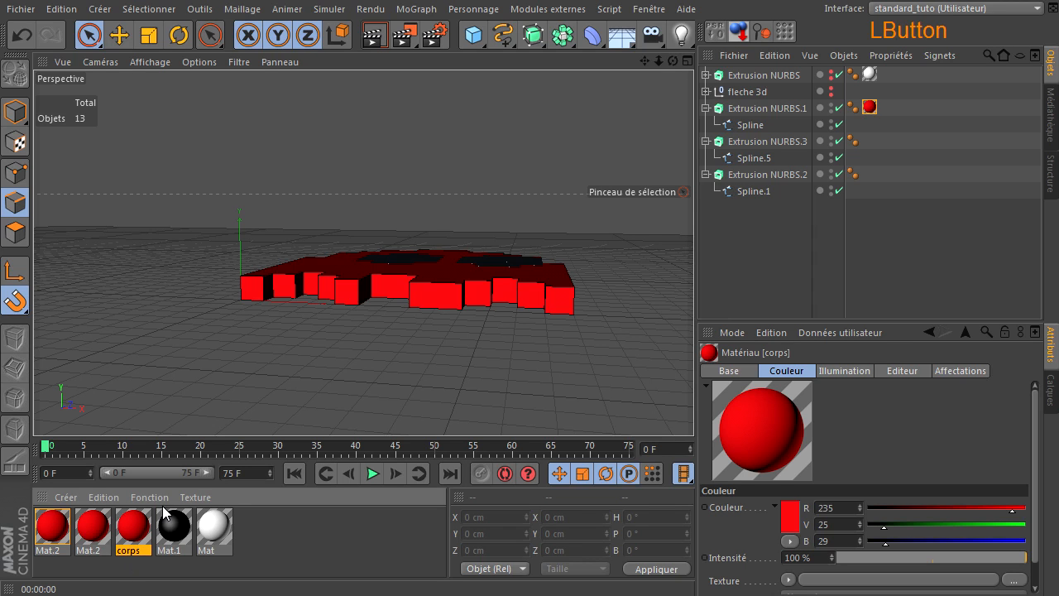
- Rename the red material copy beside corps as blanc des yeux
{"action": "left_click", "coordinate": [83, 552]}
{"action": "double_click", "coordinate": [84, 552]}
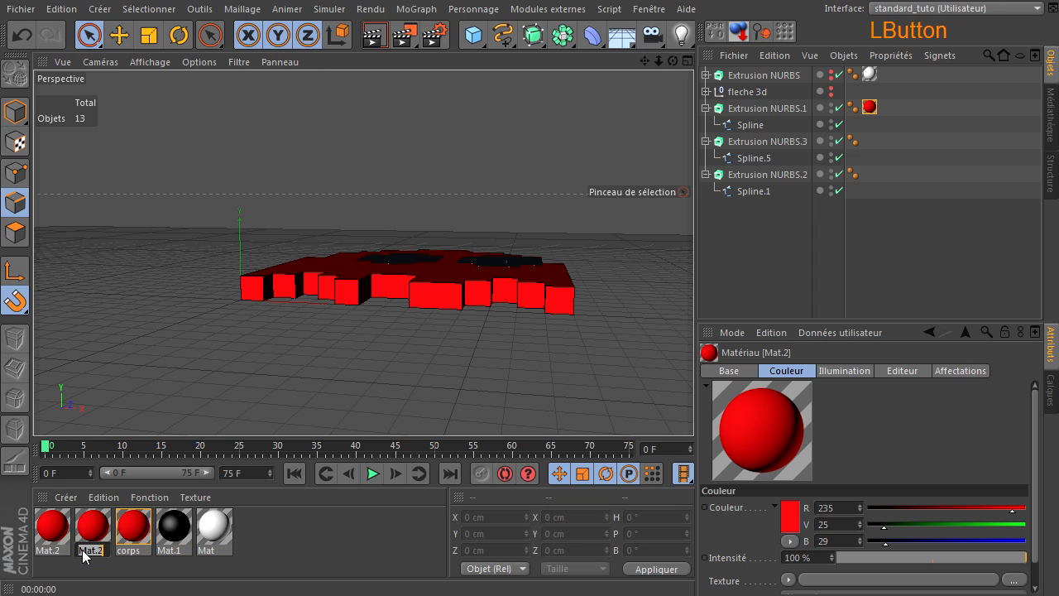
{"action": "type", "text": "Blanc"}
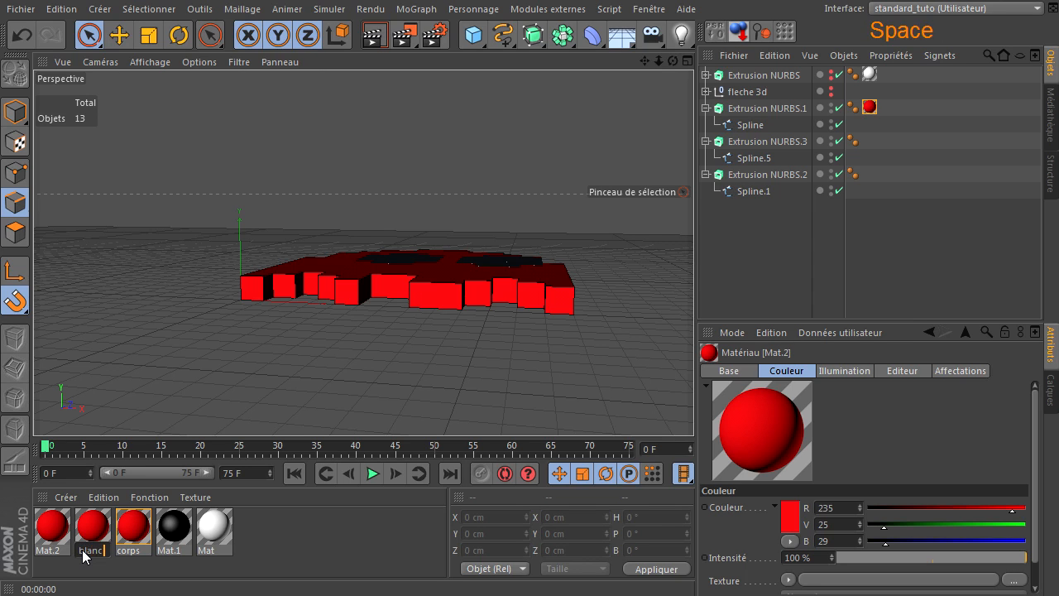
{"action": "type", "text": " des yeux"}
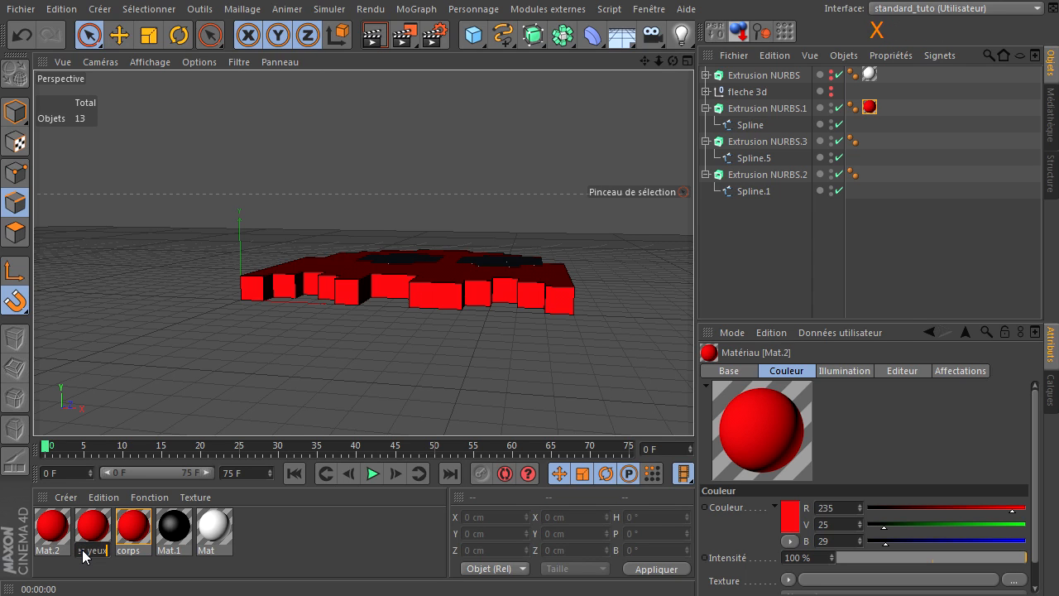
{"action": "left_click", "coordinate": [260, 533]}
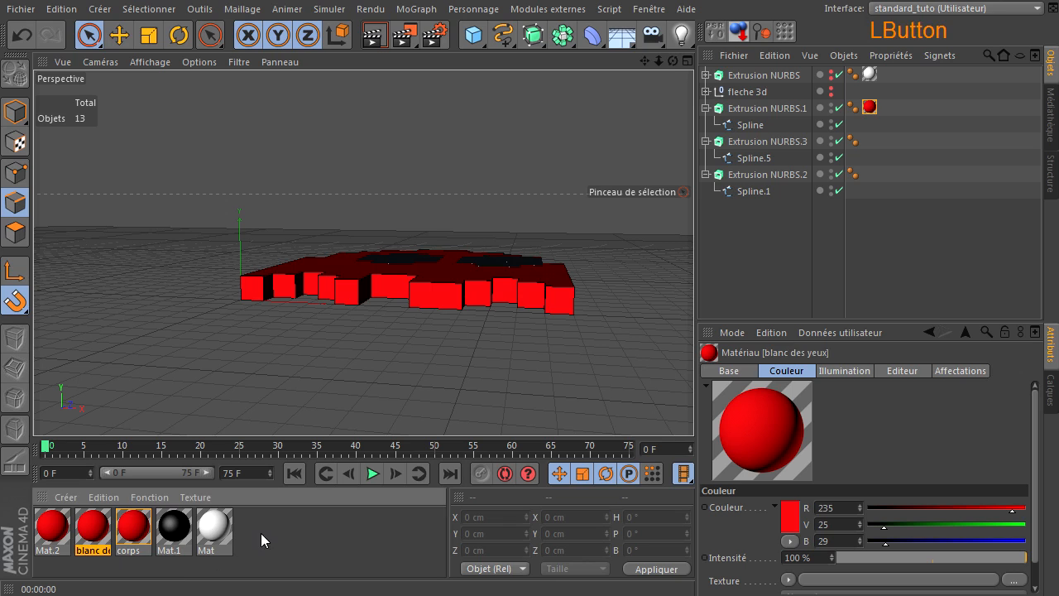
- Rename the remaining red Mat.2 material as bleu des yeux
{"action": "left_click", "coordinate": [56, 553]}
{"action": "double_click", "coordinate": [55, 551]}
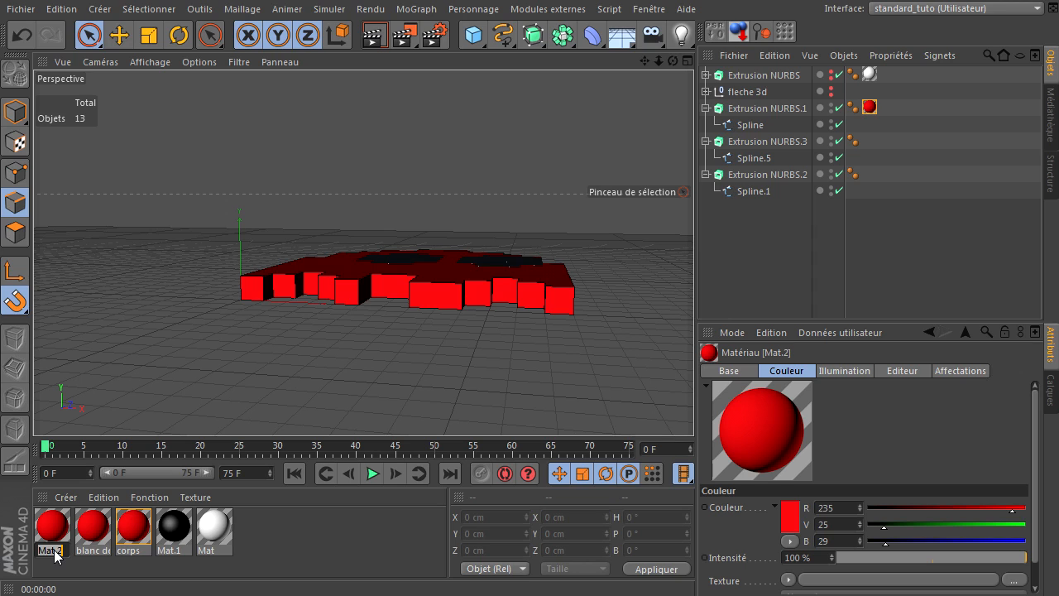
{"action": "type", "text": "b"}
{"action": "type", "text": "leu des "}
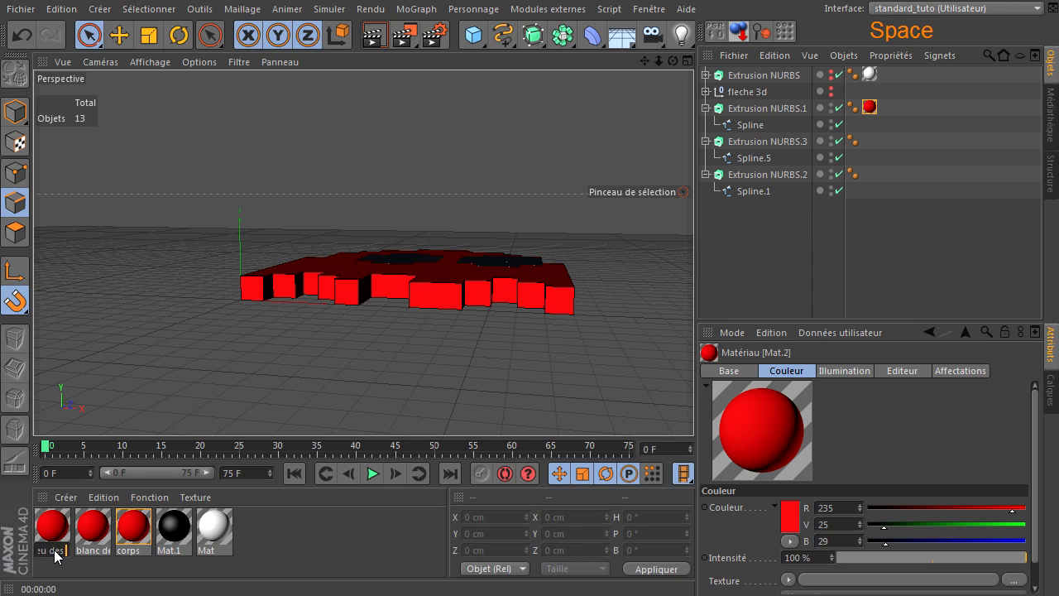
{"action": "type", "text": "yeux"}
{"action": "left_click", "coordinate": [255, 541]}
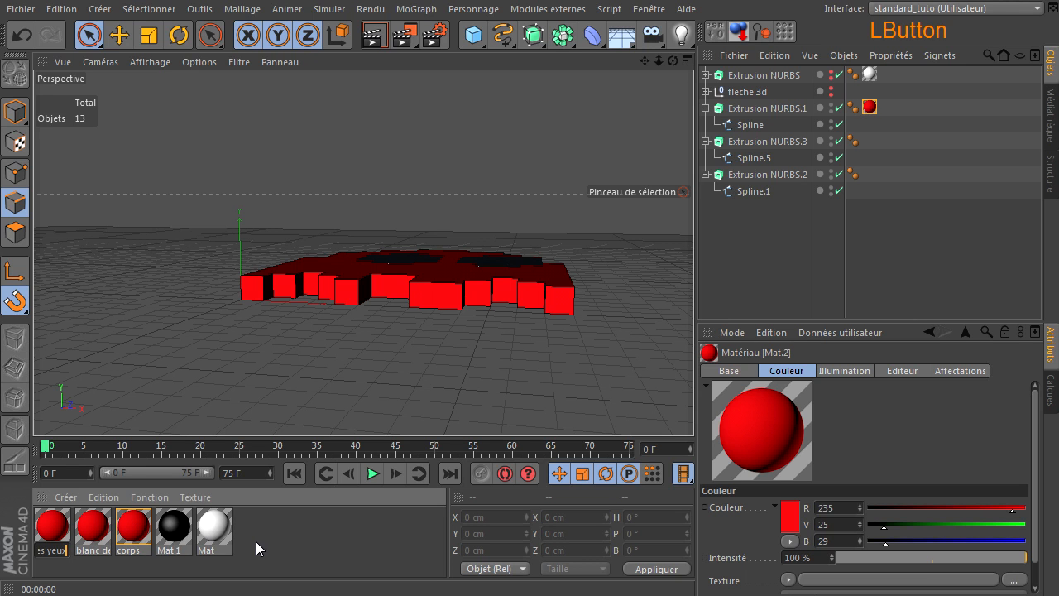
- Set the blanc des yeux material's colour to the white sampled from the reference ghost's eyes
{"action": "left_click", "coordinate": [97, 526]}
{"action": "double_click", "coordinate": [98, 526]}
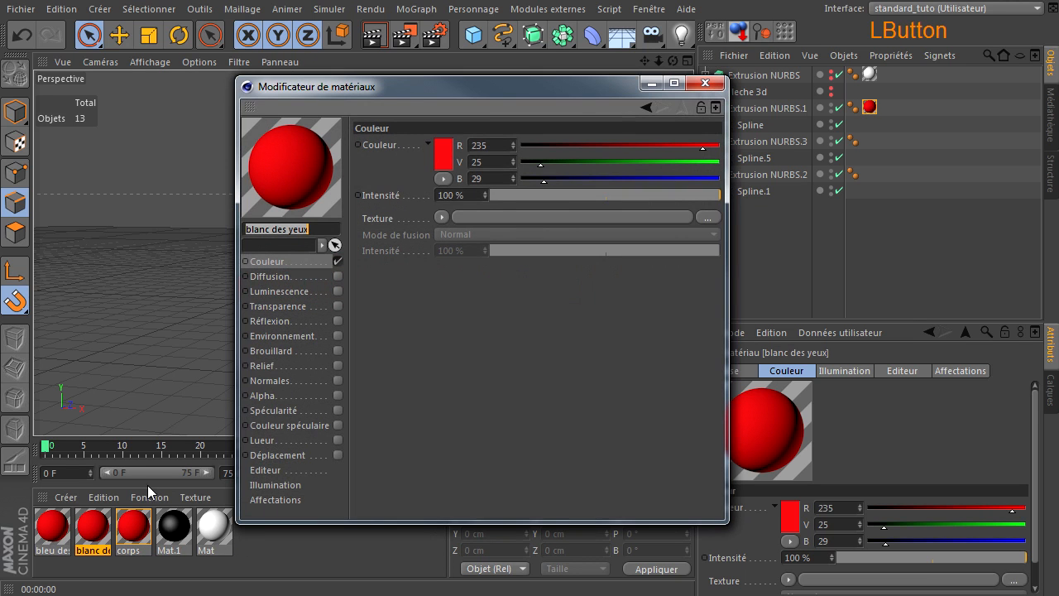
{"action": "left_click", "coordinate": [445, 158]}
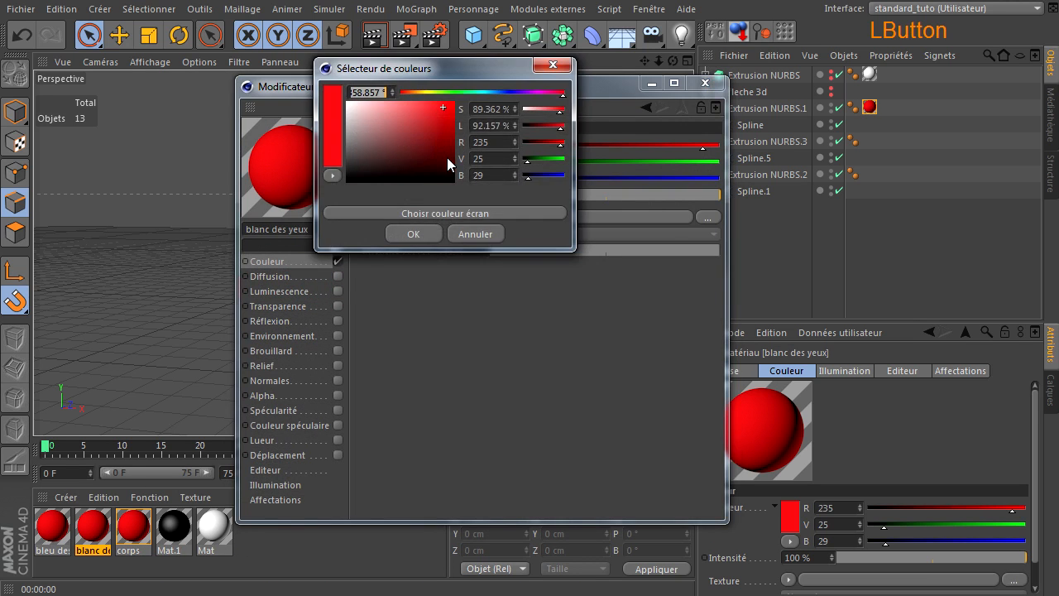
{"action": "left_click", "coordinate": [437, 212]}
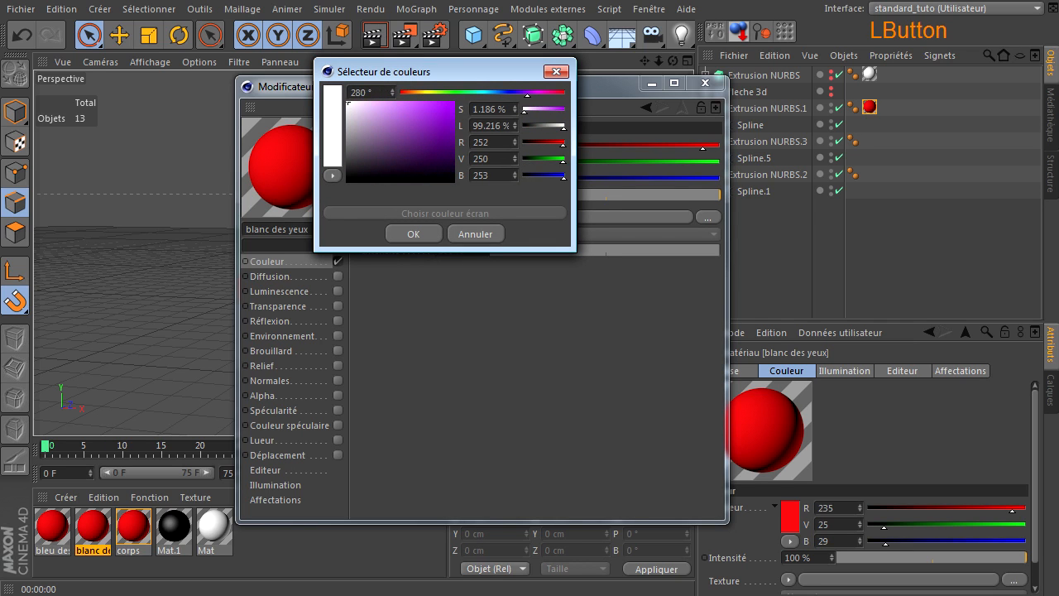
{"action": "left_click", "coordinate": [396, 231]}
- Set the bleu des yeux material's colour to the blue sampled from the reference's pupils, RGB 17, 61, 166
{"action": "left_click", "coordinate": [50, 526]}
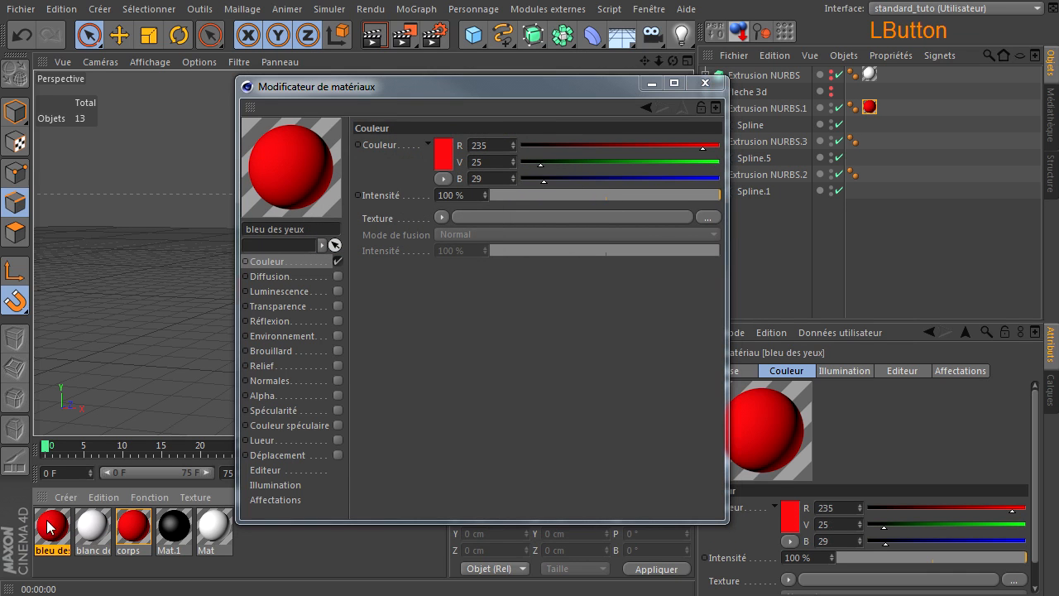
{"action": "left_click", "coordinate": [444, 149]}
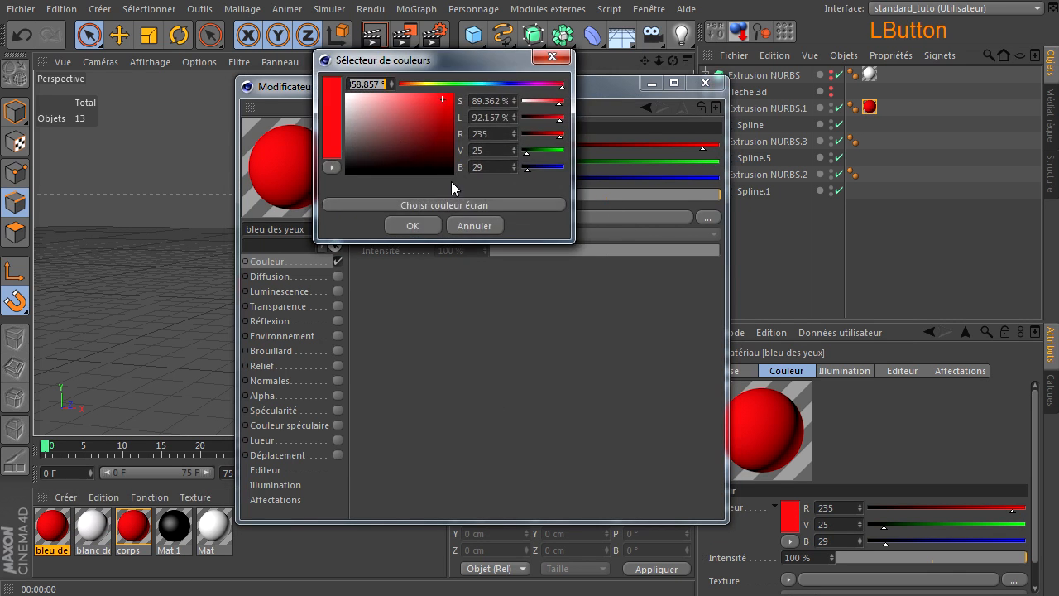
{"action": "left_click", "coordinate": [432, 202]}
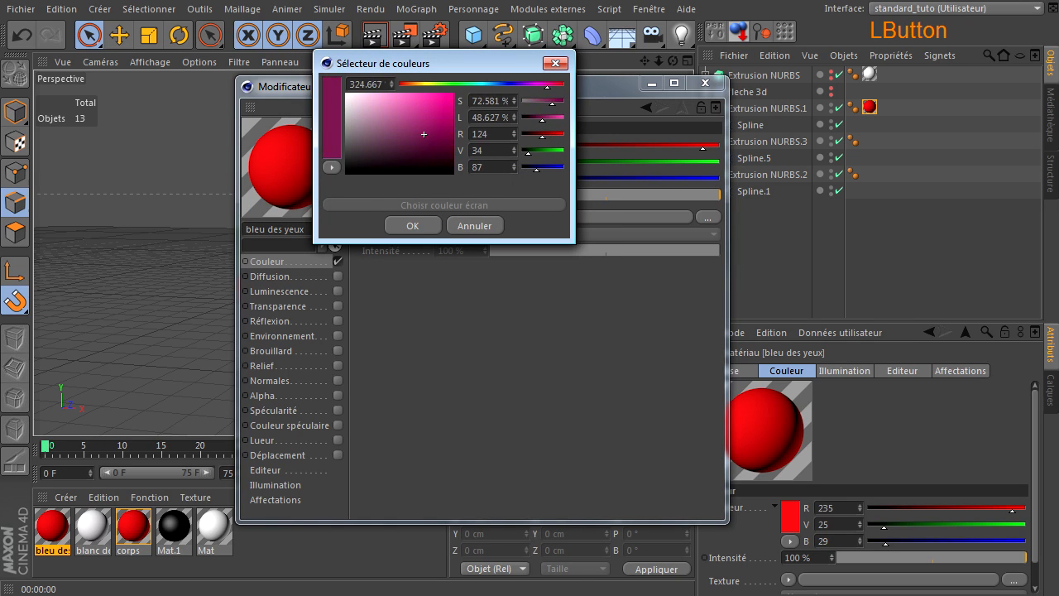
{"action": "left_click", "coordinate": [412, 225]}
{"action": "left_click", "coordinate": [704, 83]}
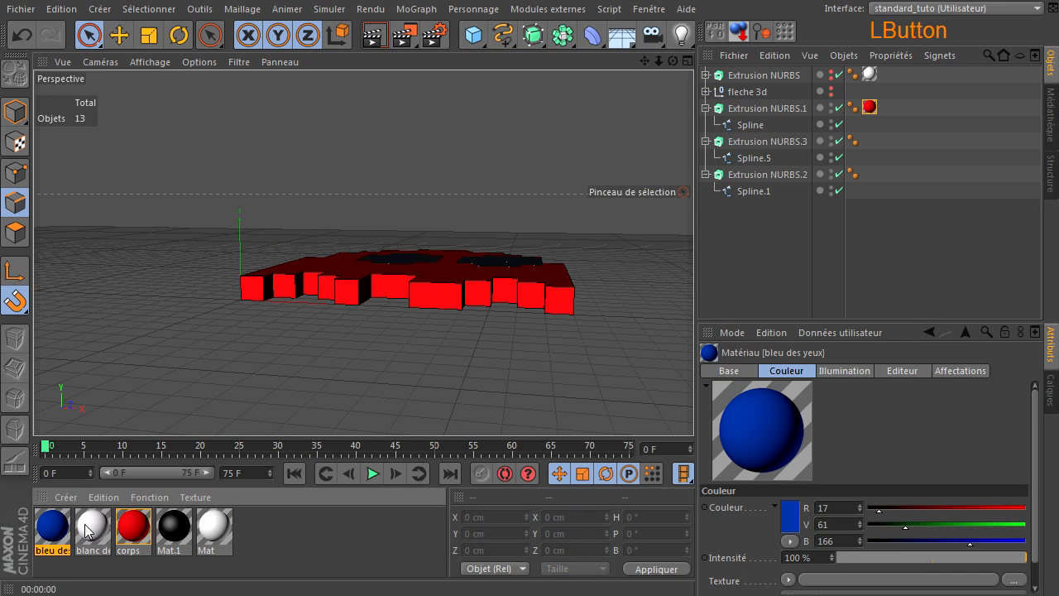
- Apply blanc des yeux to the eyes extrusion and bleu des yeux to the pupils extrusion, and render the ghost in the perspective view
{"action": "left_click_drag", "start_coordinate": [783, 147], "coordinate": [786, 174]}
{"action": "left_click_drag", "start_coordinate": [673, 61], "coordinate": [693, 405]}
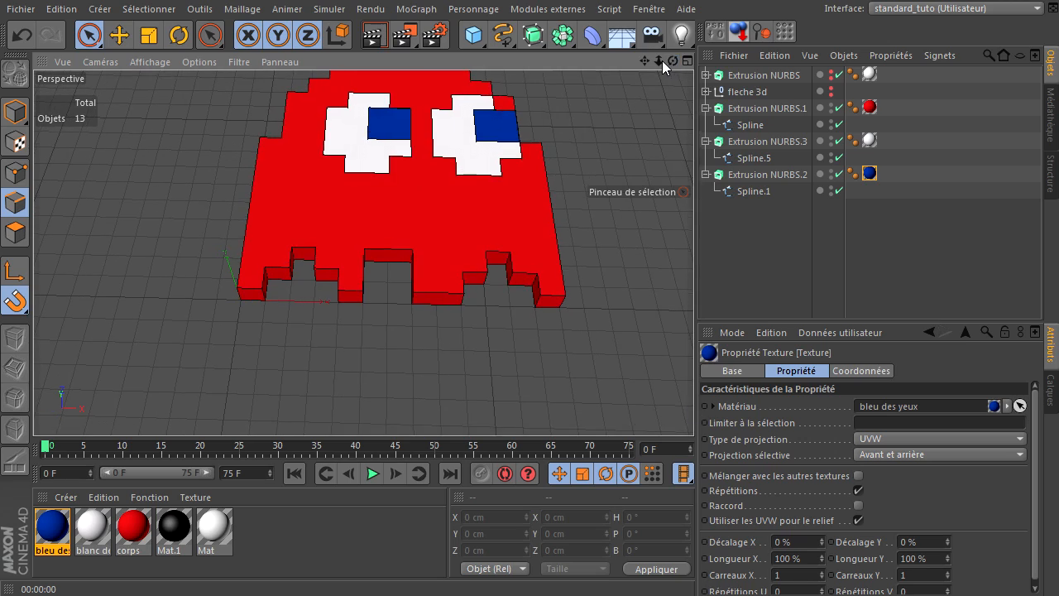
{"action": "left_click_drag", "start_coordinate": [662, 61], "coordinate": [689, 407]}
{"action": "left_click_drag", "start_coordinate": [650, 56], "coordinate": [693, 406]}
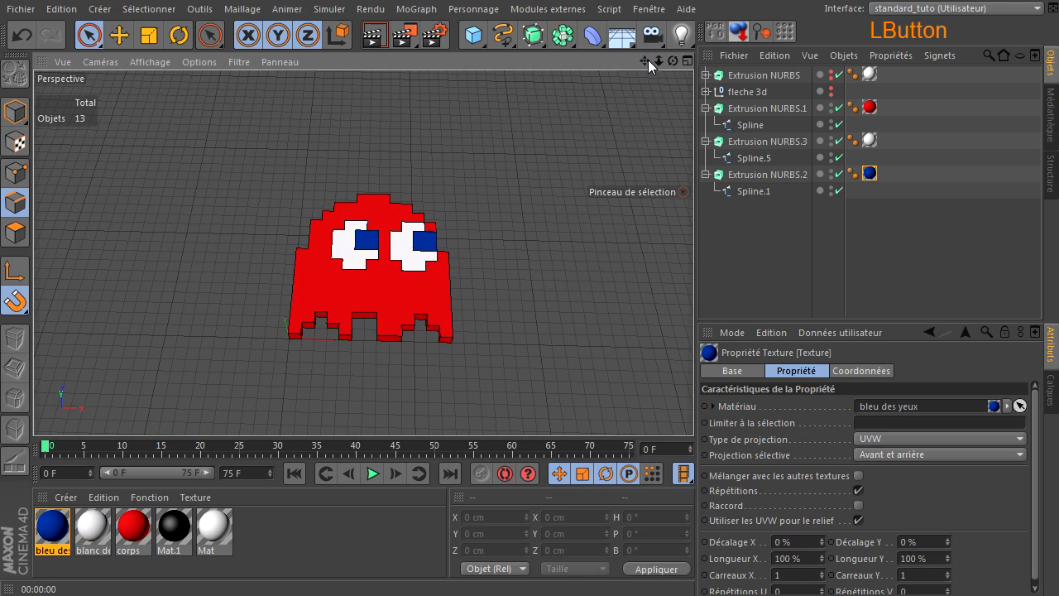
{"action": "left_click_drag", "start_coordinate": [672, 60], "coordinate": [693, 405]}
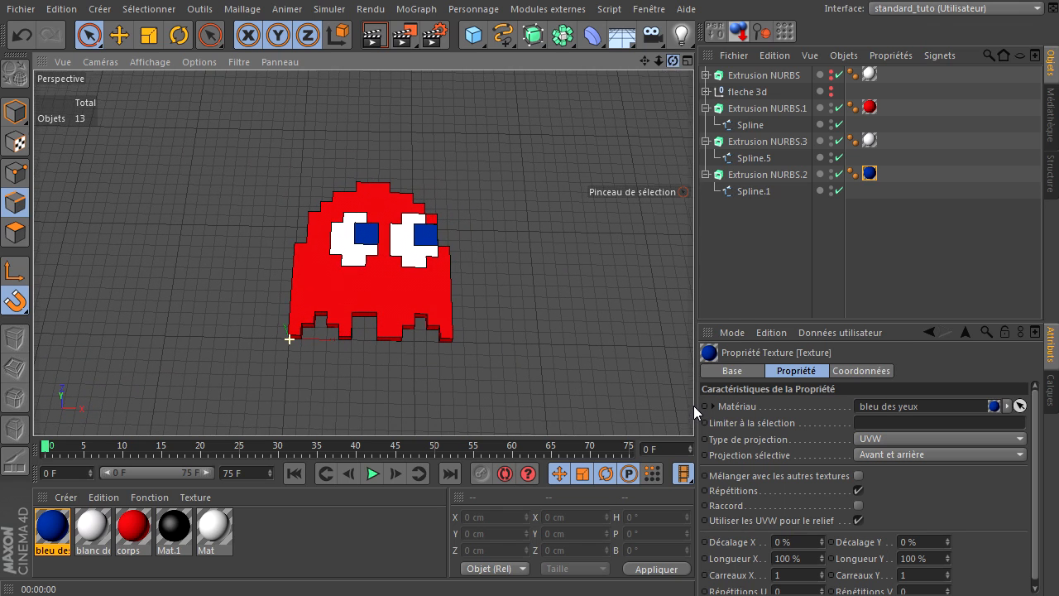
{"action": "left_click", "coordinate": [370, 37]}
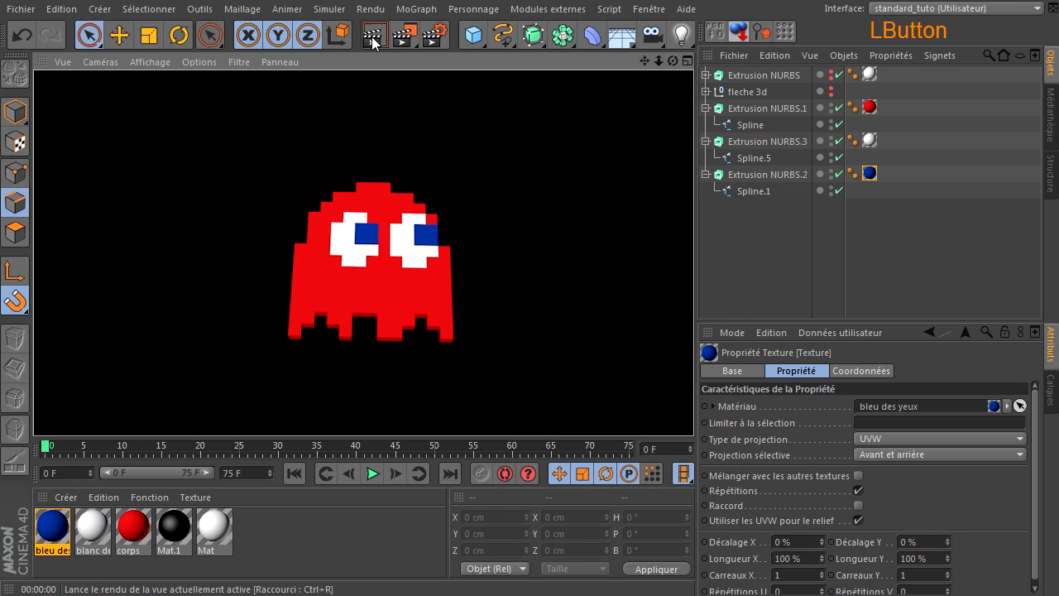
{"action": "left_click", "coordinate": [768, 232]}
- Group the ghost's body, eyes and pupils extrusions under one null object and select that group
{"action": "left_click", "coordinate": [756, 109]}
{"action": "left_click", "coordinate": [749, 141], "text": "ctrl"}
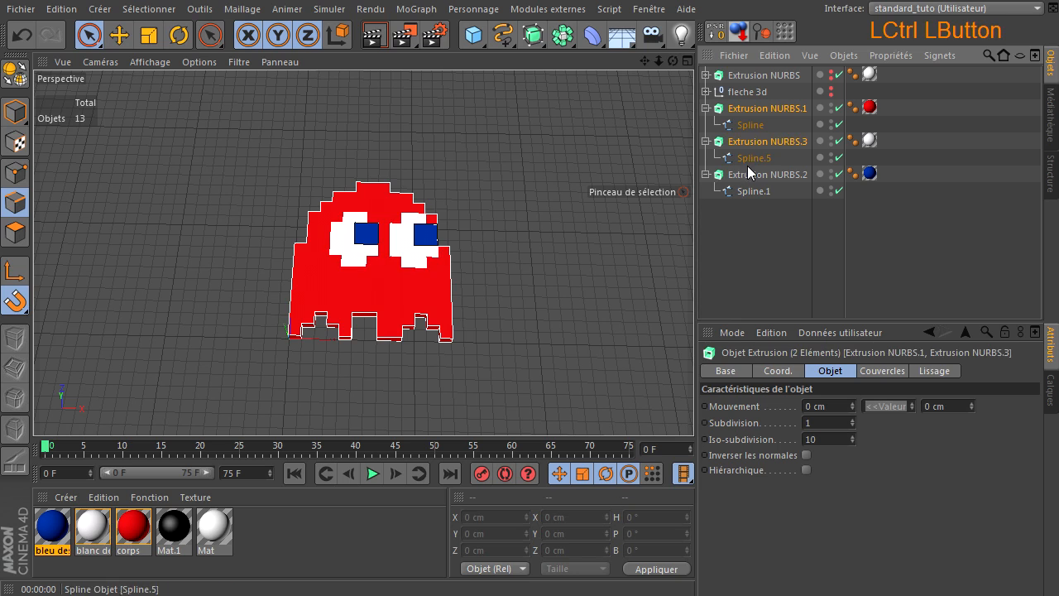
{"action": "left_click", "coordinate": [744, 176], "text": "ctrl"}
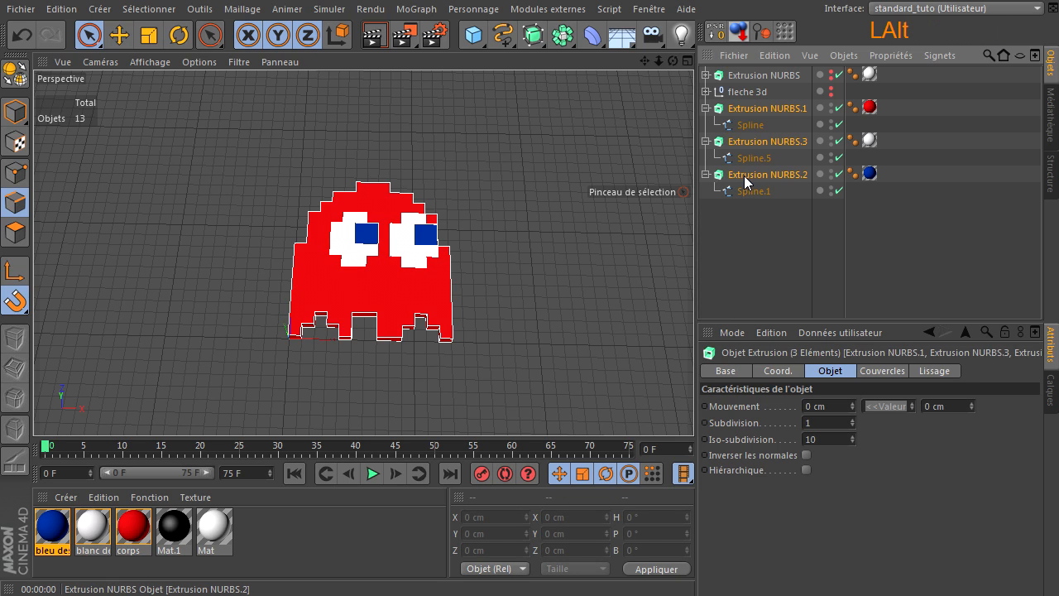
{"action": "key", "text": "alt+g"}
{"action": "left_click", "coordinate": [747, 185]}
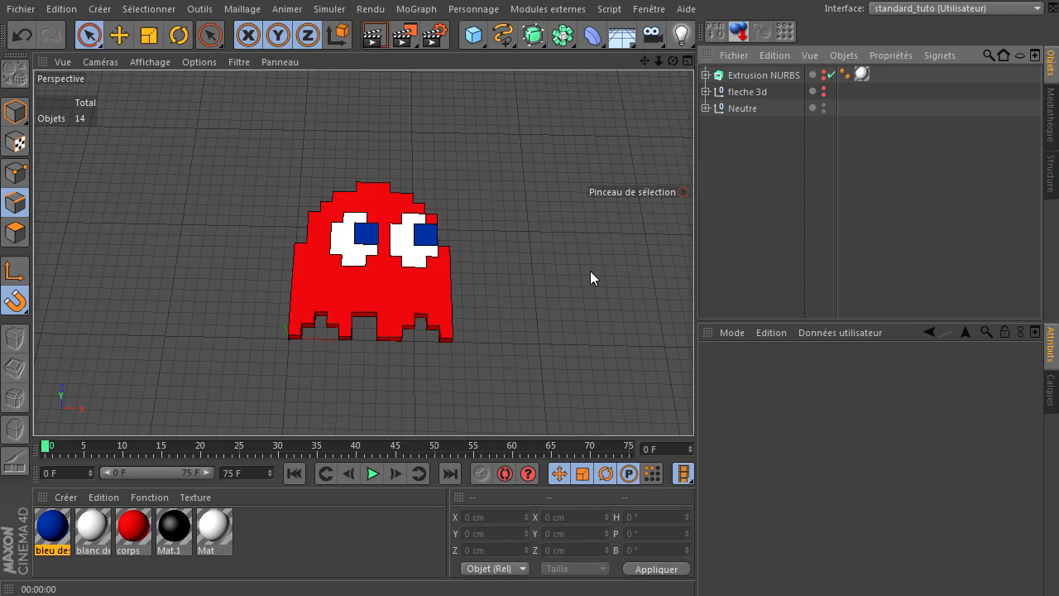
{"action": "left_click", "coordinate": [739, 108]}
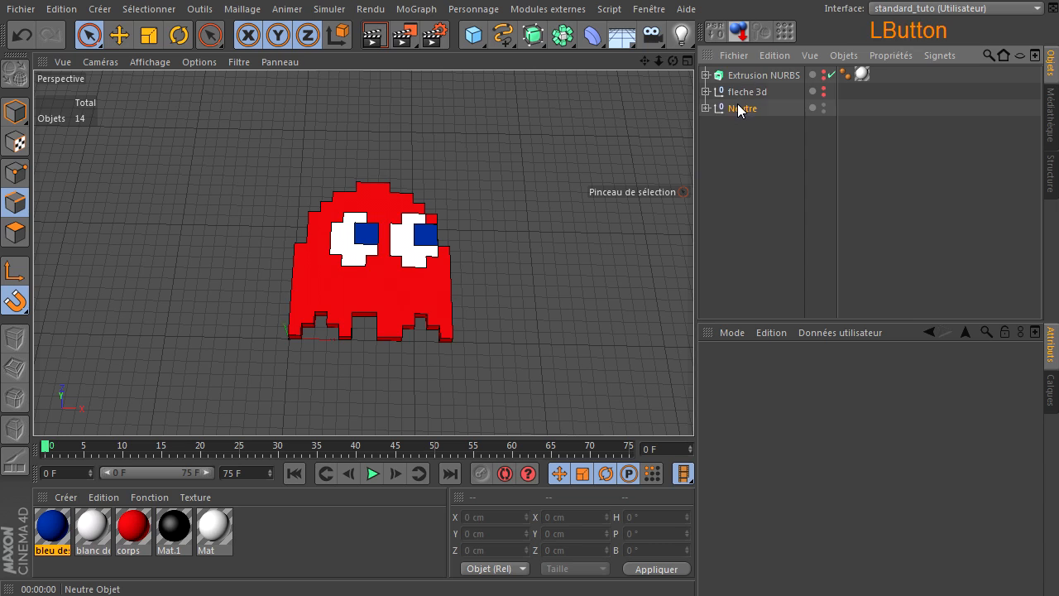
- Duplicate the Neutre ghost group three times
{"action": "left_click", "coordinate": [746, 76]}
{"action": "left_click", "coordinate": [741, 109]}
{"action": "left_click_drag", "start_coordinate": [742, 109], "coordinate": [761, 188], "text": "ctrl"}
- Unfold the three duplicated ghost groups, fold their eye and pupil extrusions, and enlarge the object list to show every copy
{"action": "left_click", "coordinate": [706, 124]}
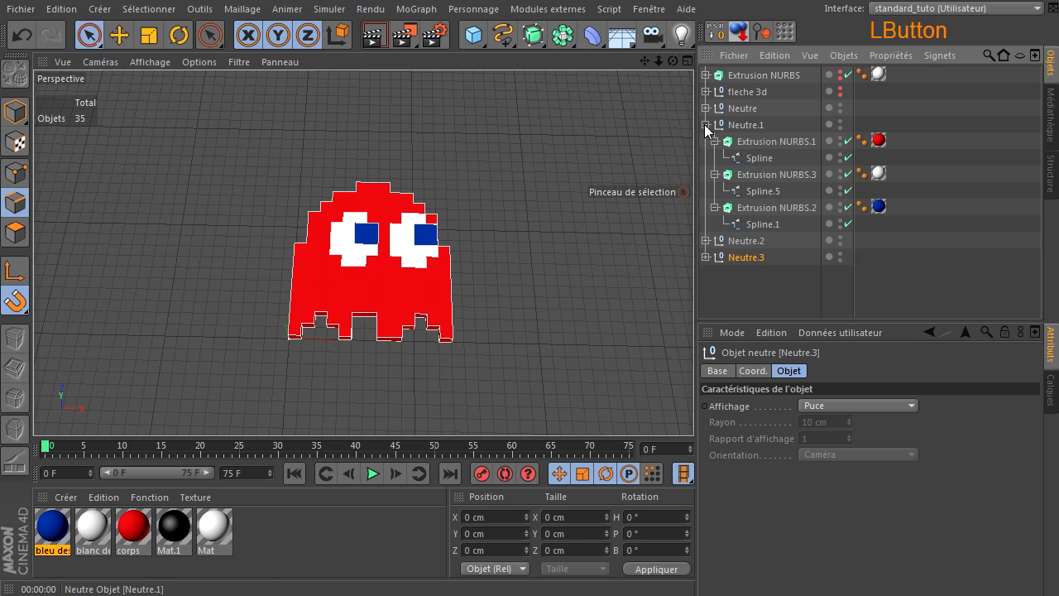
{"action": "left_click", "coordinate": [715, 207]}
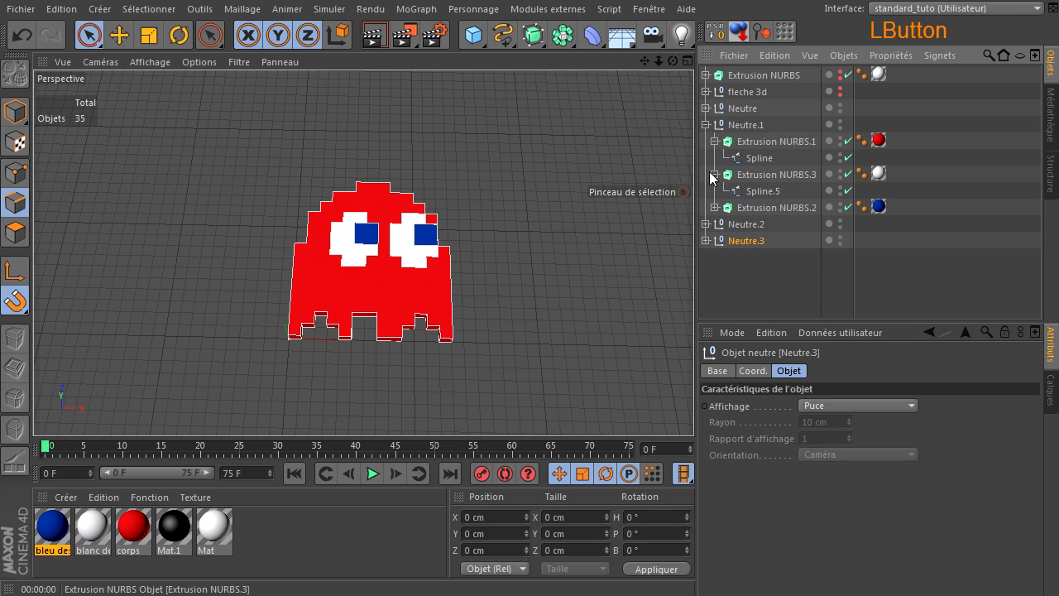
{"action": "left_click", "coordinate": [708, 176]}
{"action": "left_click", "coordinate": [713, 174]}
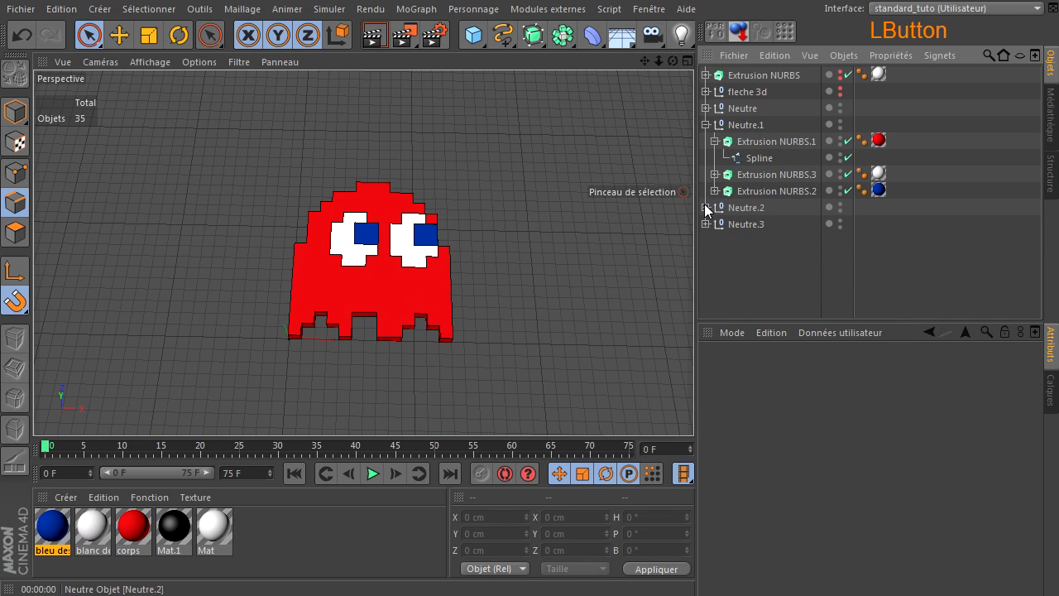
{"action": "left_click", "coordinate": [705, 207]}
{"action": "left_click", "coordinate": [715, 257]}
{"action": "left_click", "coordinate": [715, 273]}
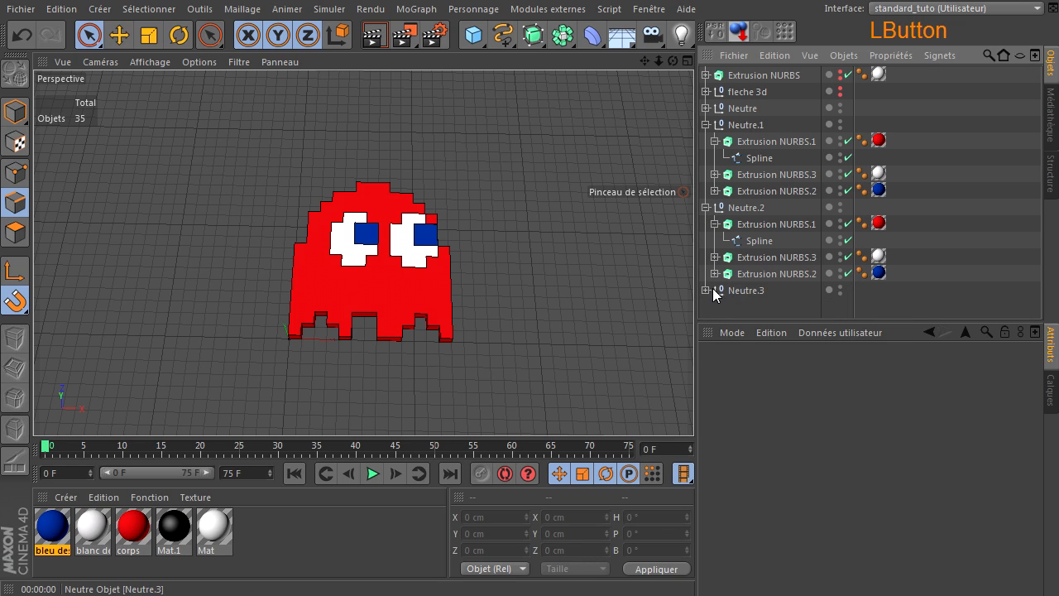
{"action": "left_click", "coordinate": [706, 289]}
{"action": "scroll", "coordinate": [714, 289], "scroll_direction": "down", "scroll_amount": 3}
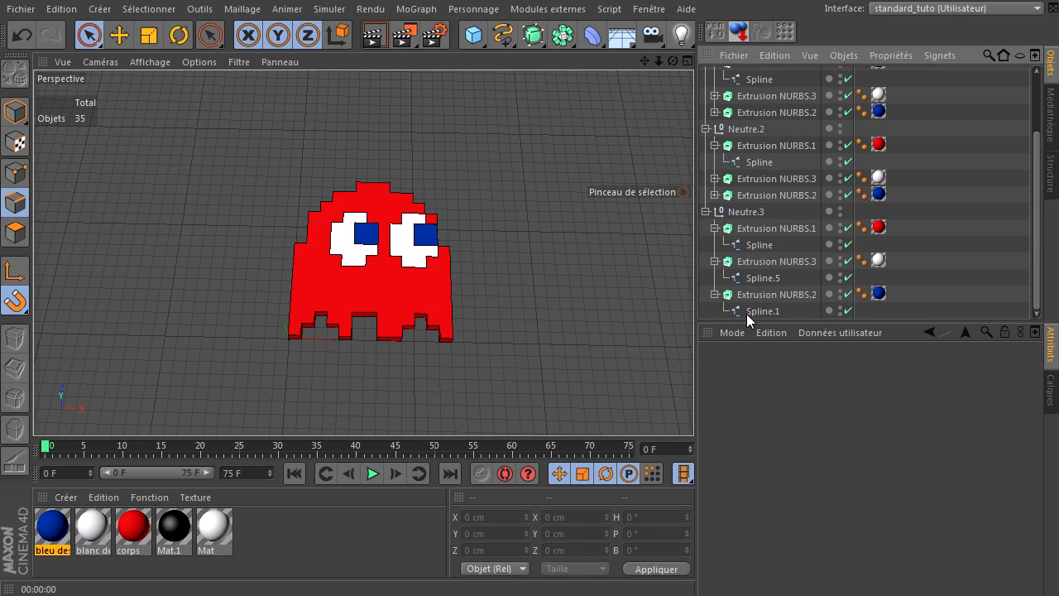
{"action": "left_click", "coordinate": [714, 295]}
{"action": "left_click", "coordinate": [713, 277]}
{"action": "left_click_drag", "start_coordinate": [748, 322], "coordinate": [753, 406]}
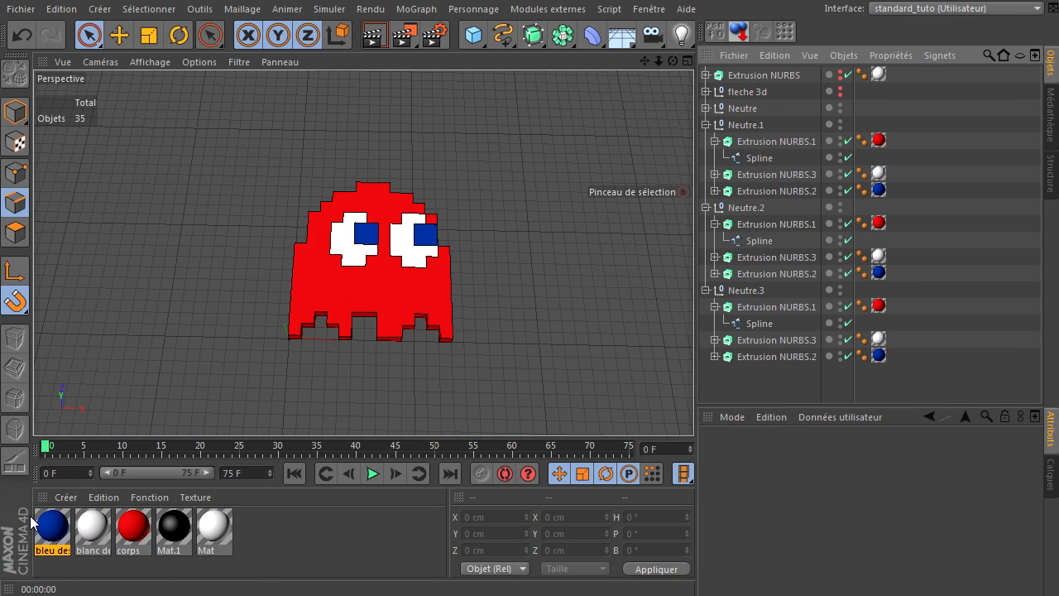
- Duplicate the red corps material three times as corps.1, corps.2 and corps.3
{"action": "left_click", "coordinate": [142, 530]}
{"action": "left_click_drag", "start_coordinate": [141, 536], "coordinate": [320, 534], "text": "ctrl"}
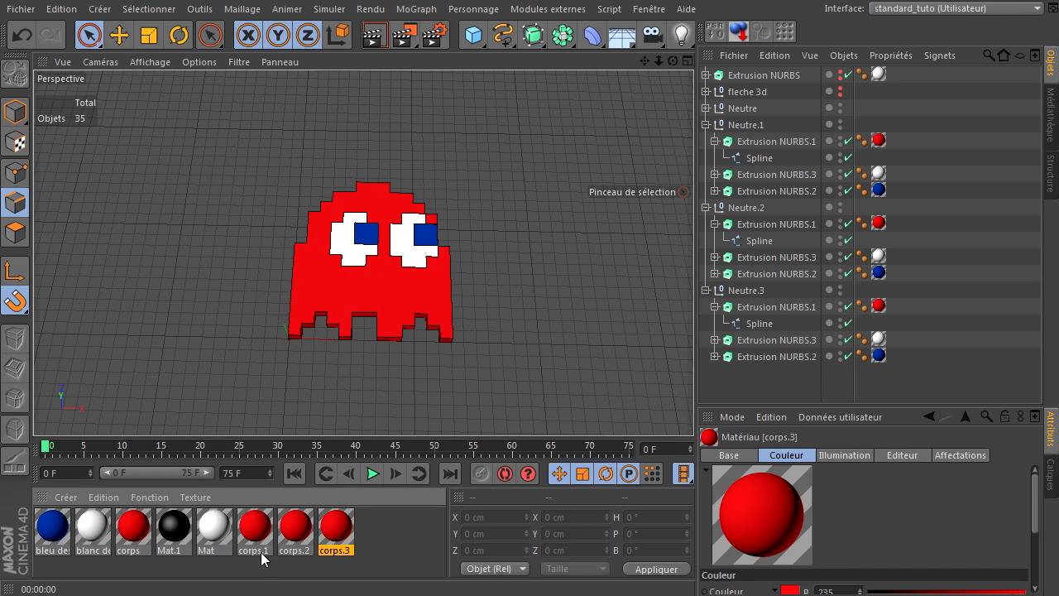
{"action": "left_click", "coordinate": [373, 515]}
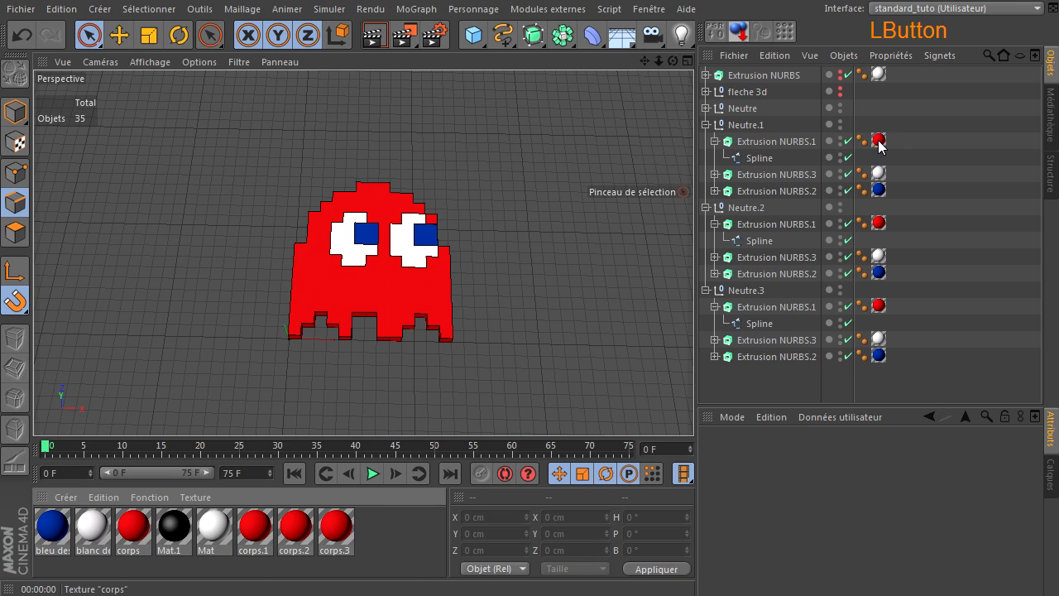
- Try applying corps.1 to the body extrusion in Neutre.2 and corps.2 to the body extrusion in Neutre.3
{"action": "left_click", "coordinate": [787, 141]}
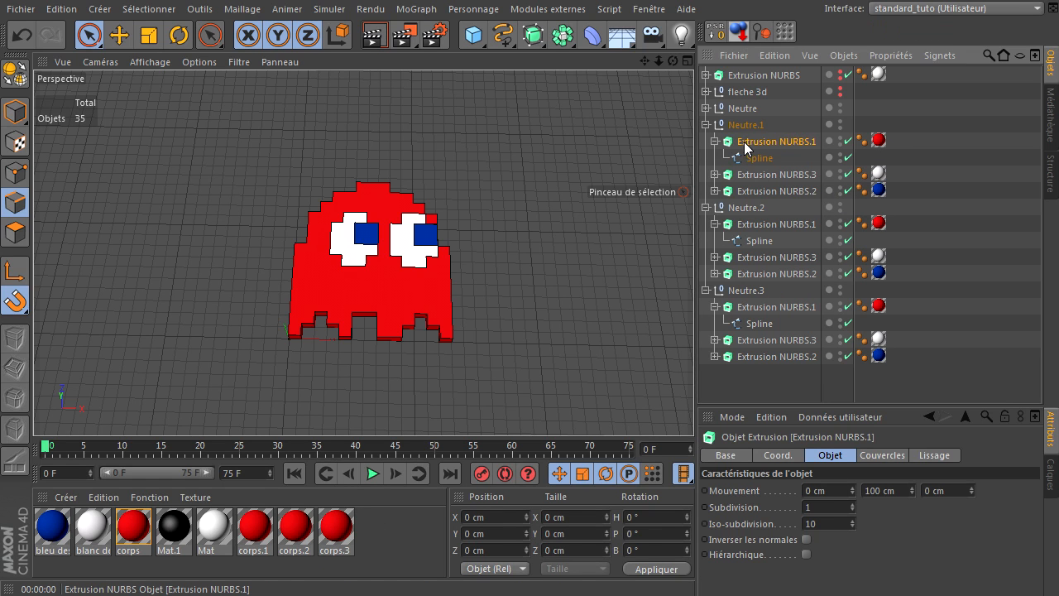
{"action": "left_click", "coordinate": [715, 142]}
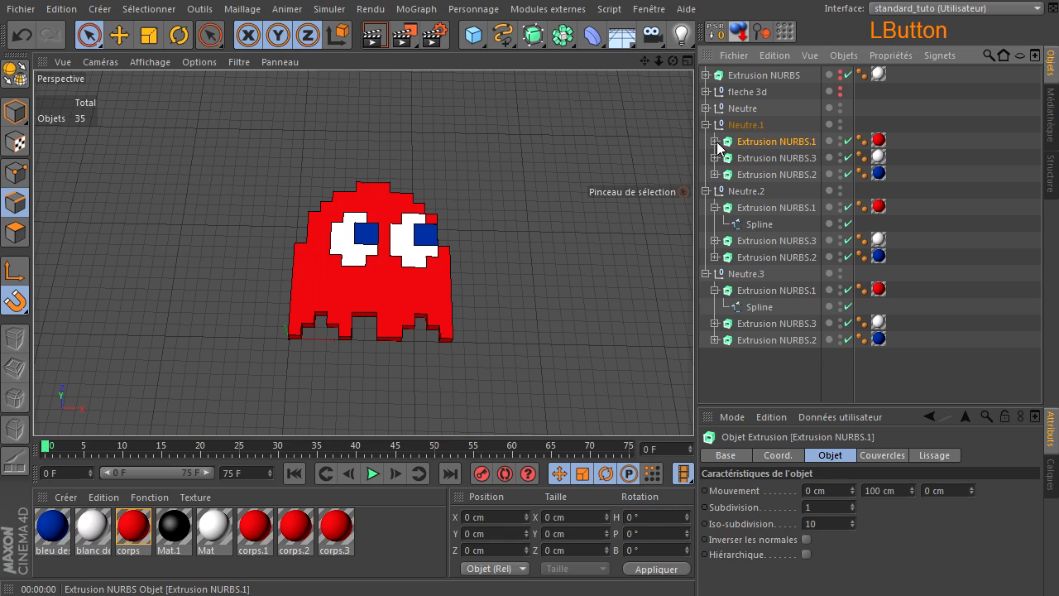
{"action": "left_click", "coordinate": [756, 208]}
{"action": "left_click_drag", "start_coordinate": [252, 534], "coordinate": [830, 215]}
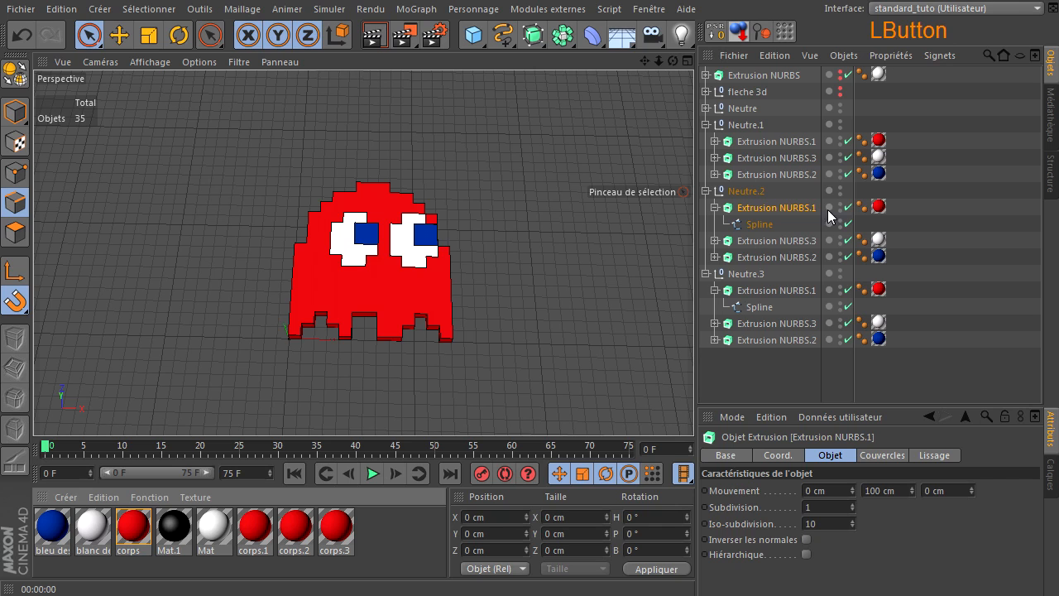
{"action": "left_click", "coordinate": [290, 529]}
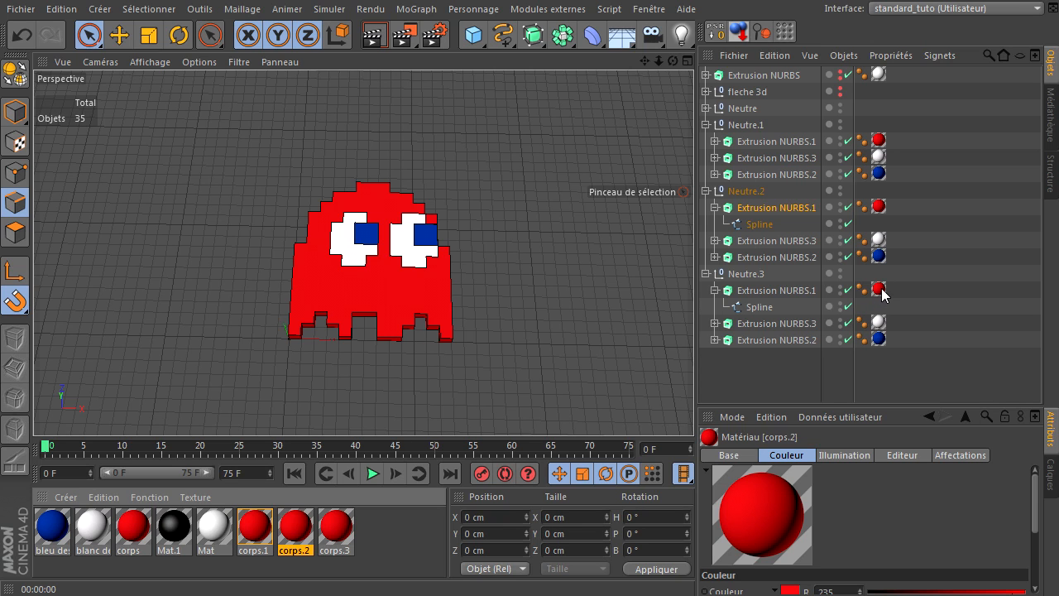
- Assign corps.1, corps.2 and corps.3 to the body extrusions in Neutre.1, Neutre.2 and Neutre.3 respectively
{"action": "left_click", "coordinate": [706, 108]}
{"action": "left_click", "coordinate": [706, 108]}
{"action": "left_click", "coordinate": [714, 141]}
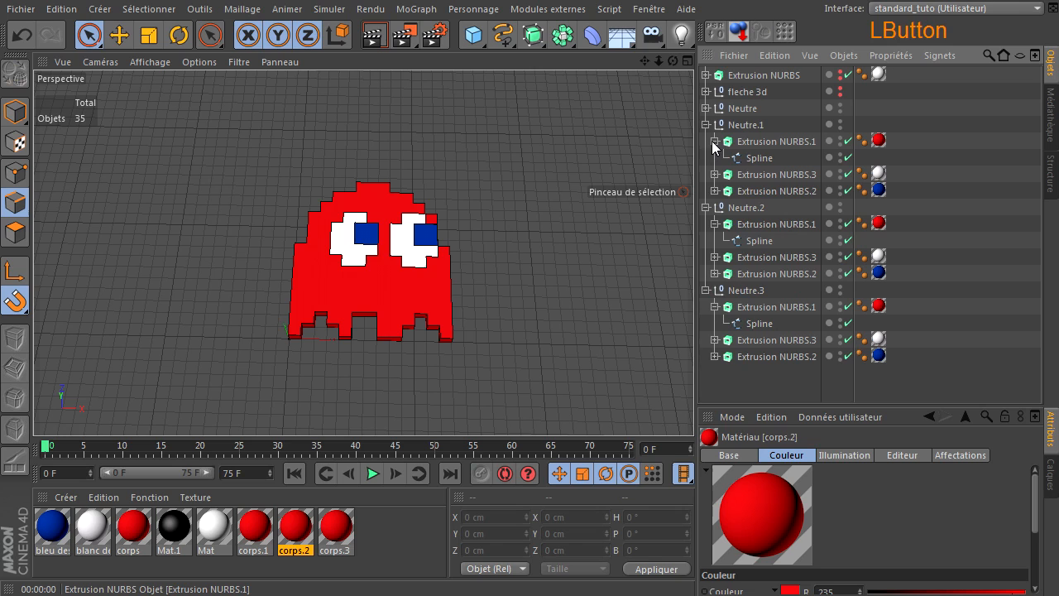
{"action": "left_click", "coordinate": [331, 528]}
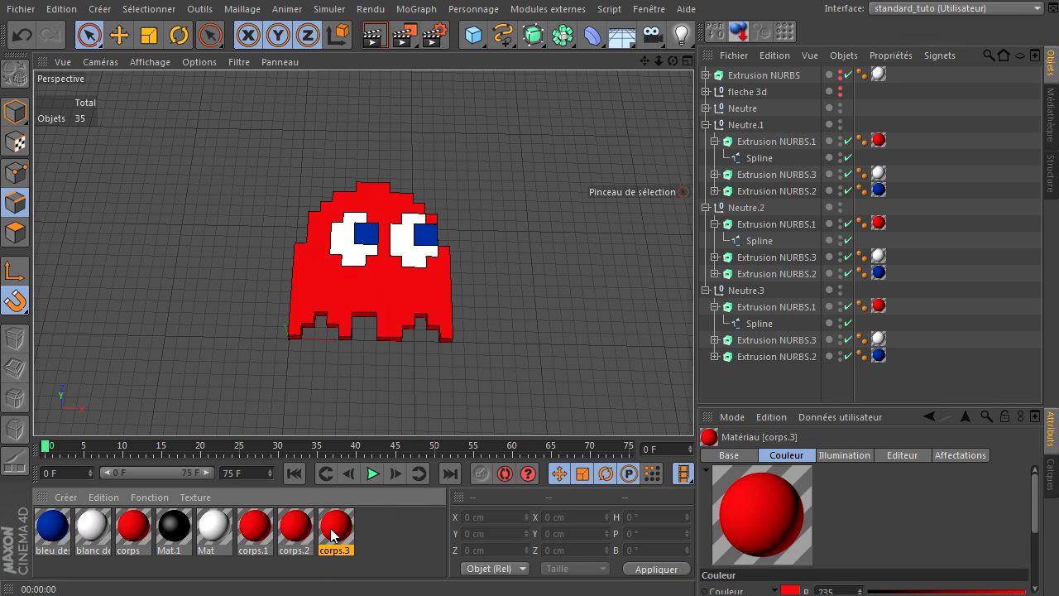
{"action": "left_click", "coordinate": [254, 525]}
{"action": "left_click", "coordinate": [296, 530]}
{"action": "left_click", "coordinate": [330, 535]}
- Enable all viewport display filters and, in model mode, move the Neutre.1 ghost 1460 cm along the X axis
{"action": "left_click", "coordinate": [743, 125]}
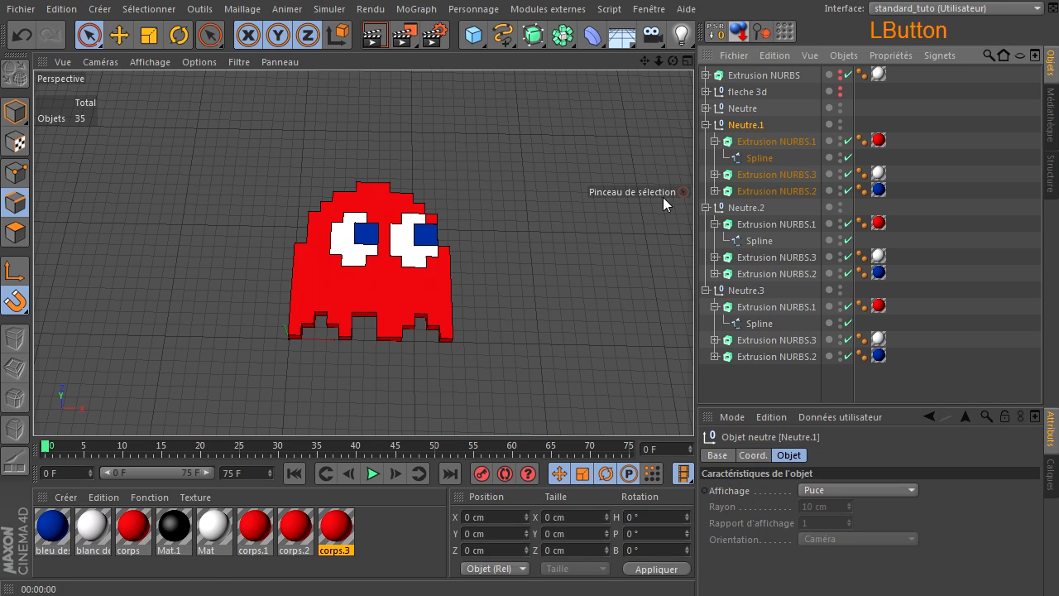
{"action": "scroll", "coordinate": [504, 258], "scroll_direction": "down", "scroll_amount": 2}
{"action": "left_click", "coordinate": [122, 35]}
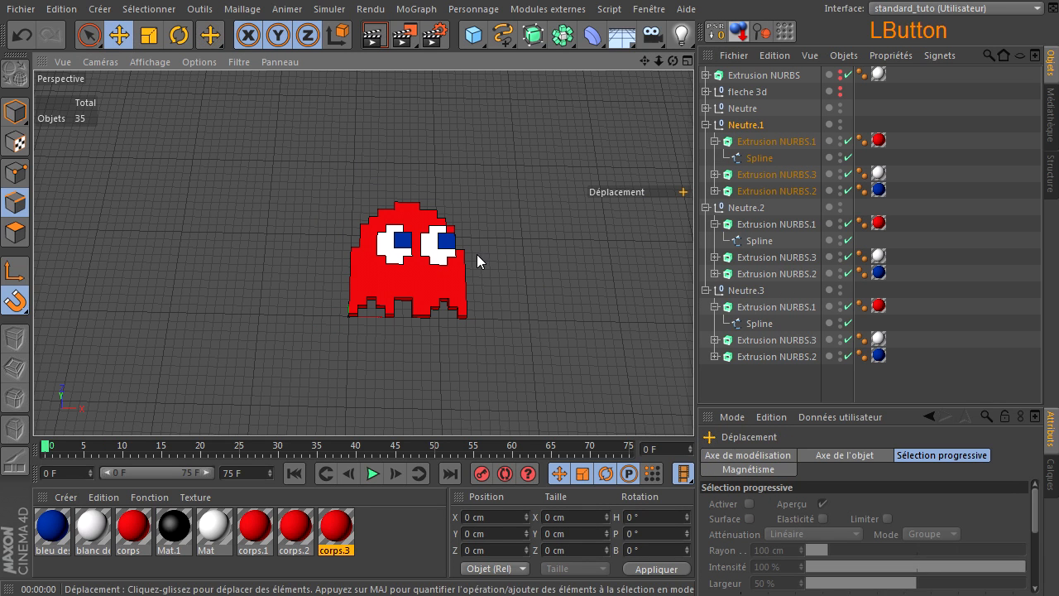
{"action": "left_click", "coordinate": [238, 62]}
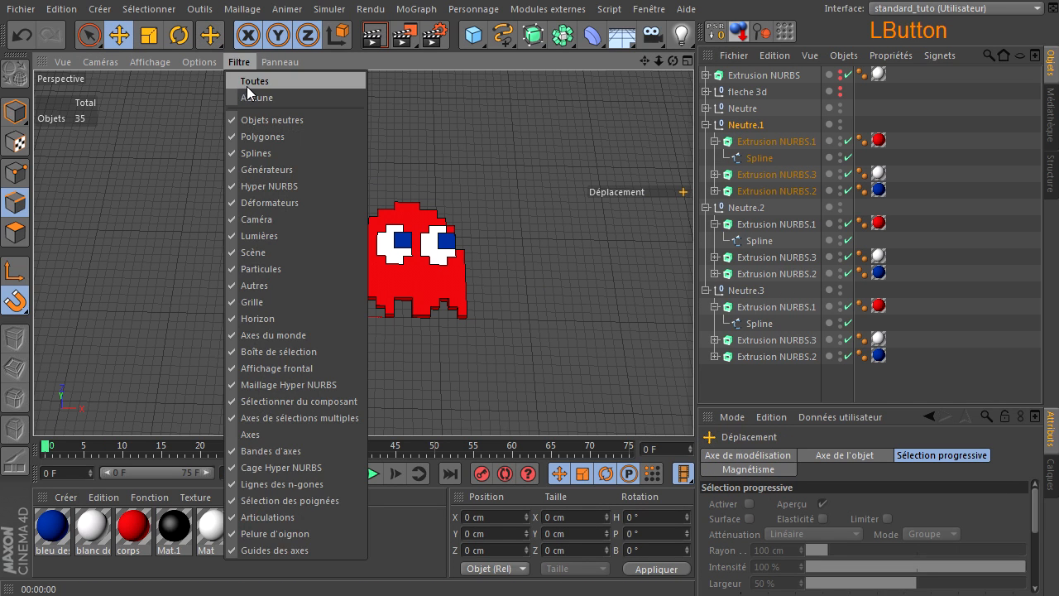
{"action": "left_click", "coordinate": [247, 83]}
{"action": "left_click", "coordinate": [17, 110]}
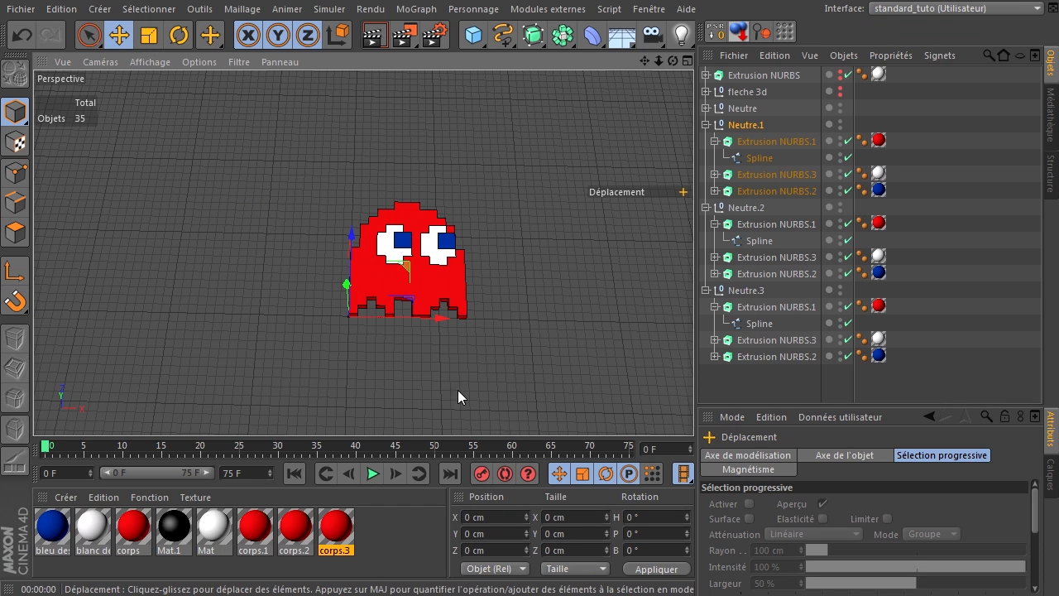
{"action": "left_click_drag", "start_coordinate": [430, 315], "coordinate": [563, 316]}
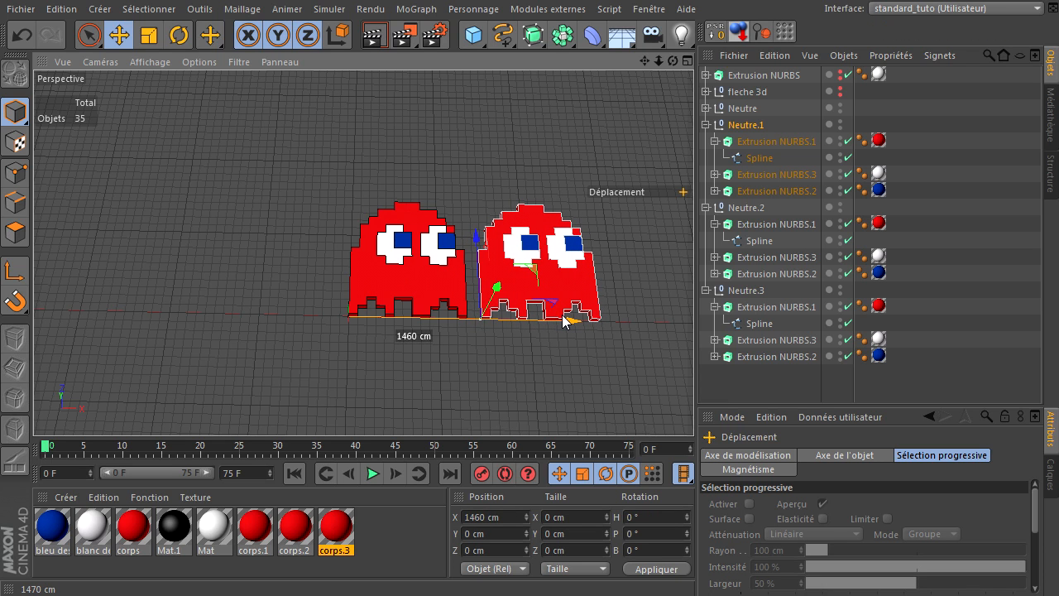
- Move the Neutre.2 ghost along the X axis to stand beside the Neutre.1 ghost as third in the row
{"action": "left_click_drag", "start_coordinate": [644, 61], "coordinate": [694, 92]}
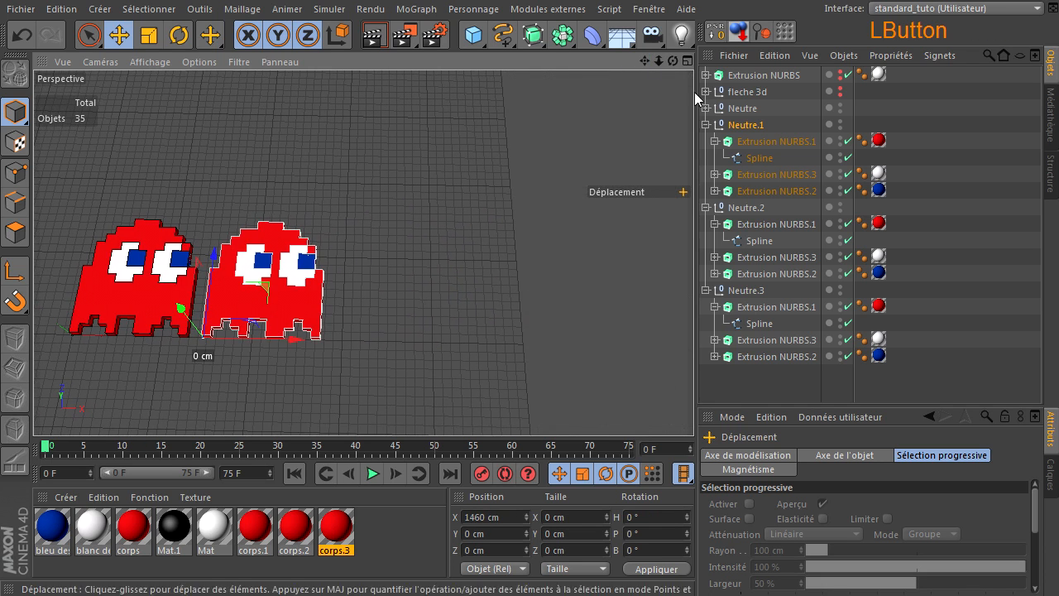
{"action": "left_click", "coordinate": [756, 206]}
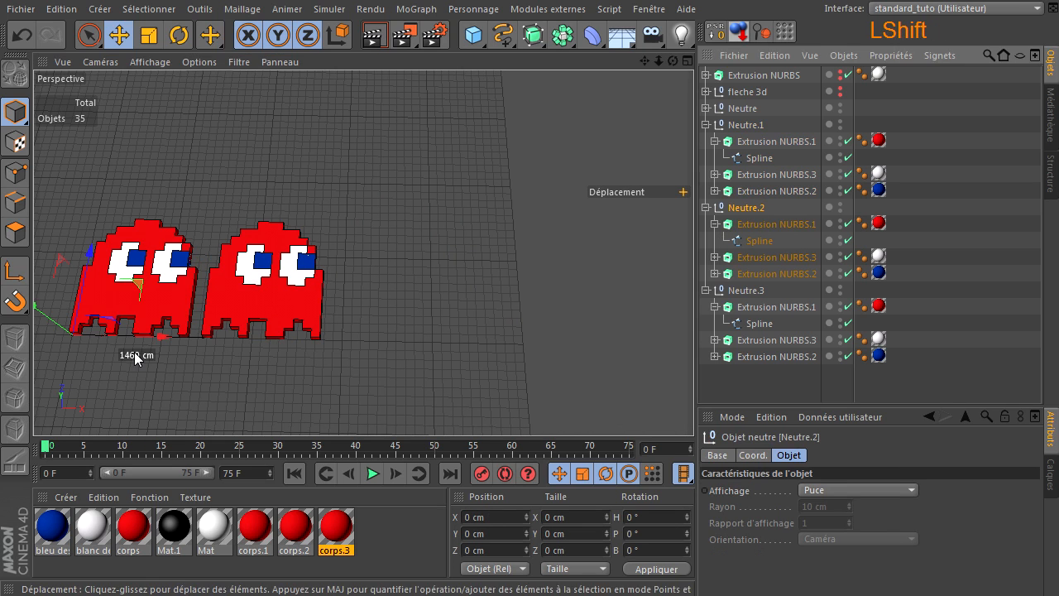
{"action": "left_click_drag", "start_coordinate": [140, 339], "coordinate": [409, 330], "text": "shift"}
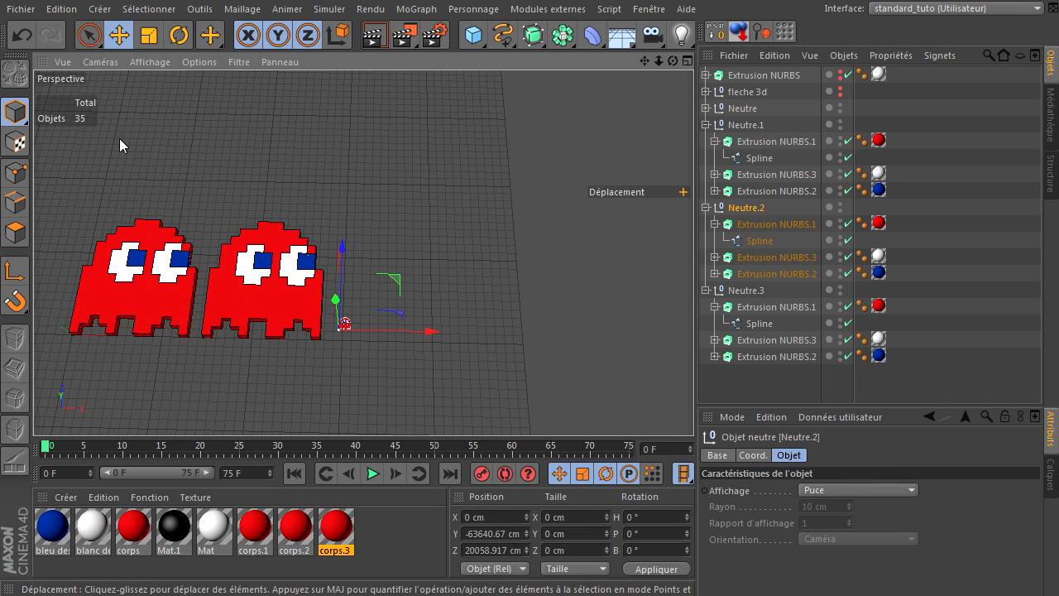
{"action": "left_click", "coordinate": [25, 34]}
{"action": "left_click_drag", "start_coordinate": [162, 335], "coordinate": [429, 341]}
- Move the Neutre.3 ghost along the X axis to 4350 cm as fourth in the row and deselect it
{"action": "left_click", "coordinate": [748, 289]}
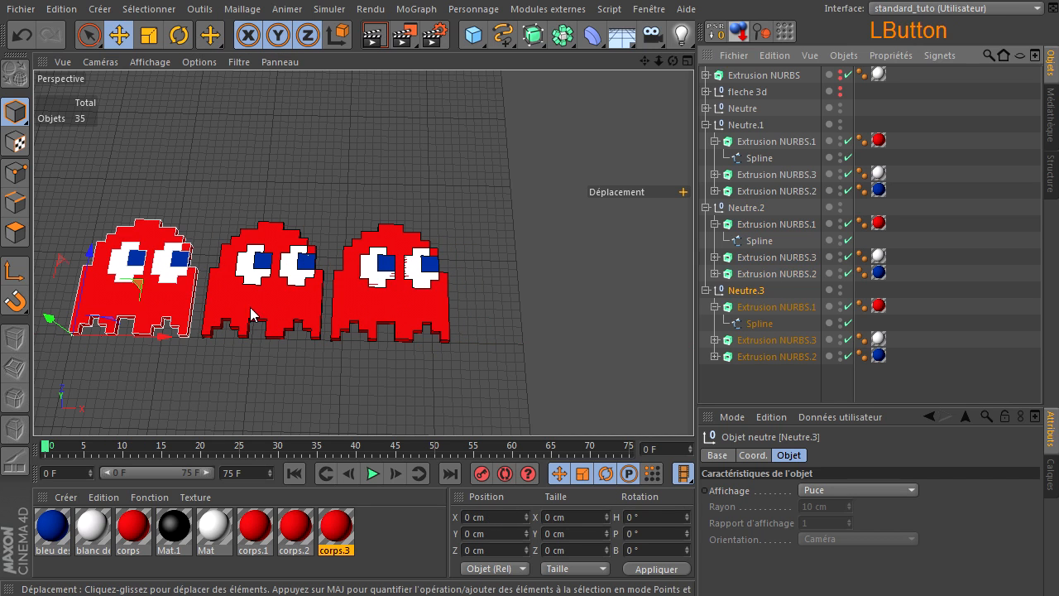
{"action": "left_click_drag", "start_coordinate": [160, 335], "coordinate": [552, 335]}
{"action": "left_click", "coordinate": [764, 378]}
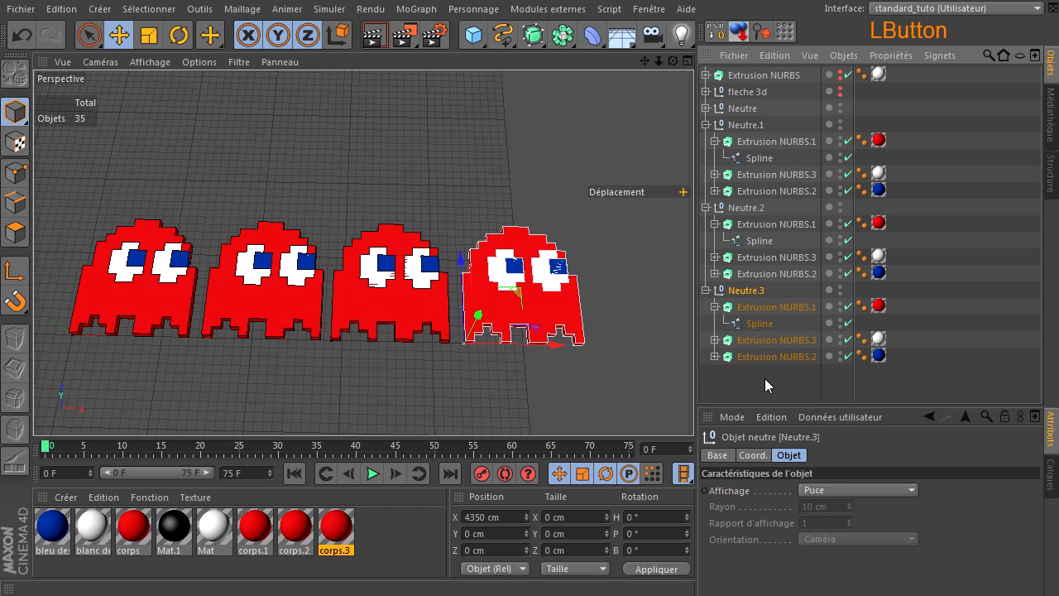
- Set the corps.1 material's colour to the pink sampled from the screen, RGB 244, 150, 178
{"action": "double_click", "coordinate": [250, 531]}
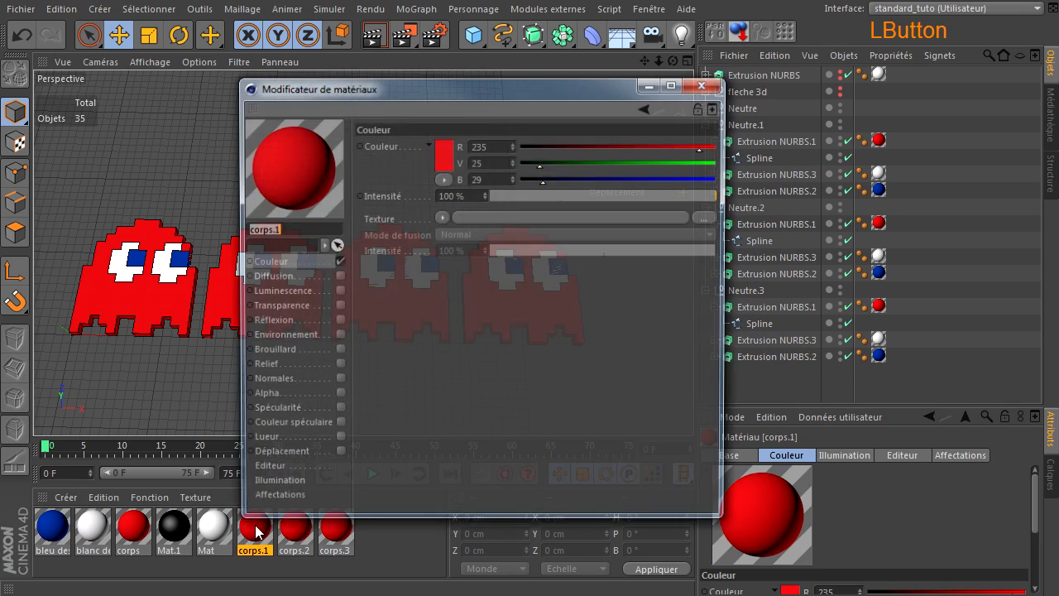
{"action": "left_click", "coordinate": [441, 159]}
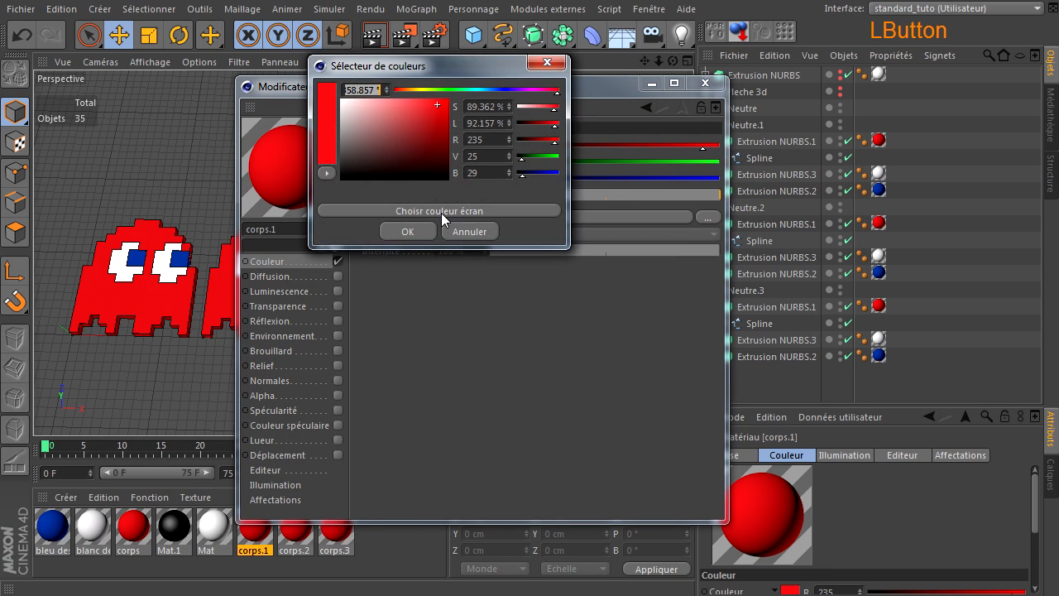
{"action": "left_click", "coordinate": [441, 211]}
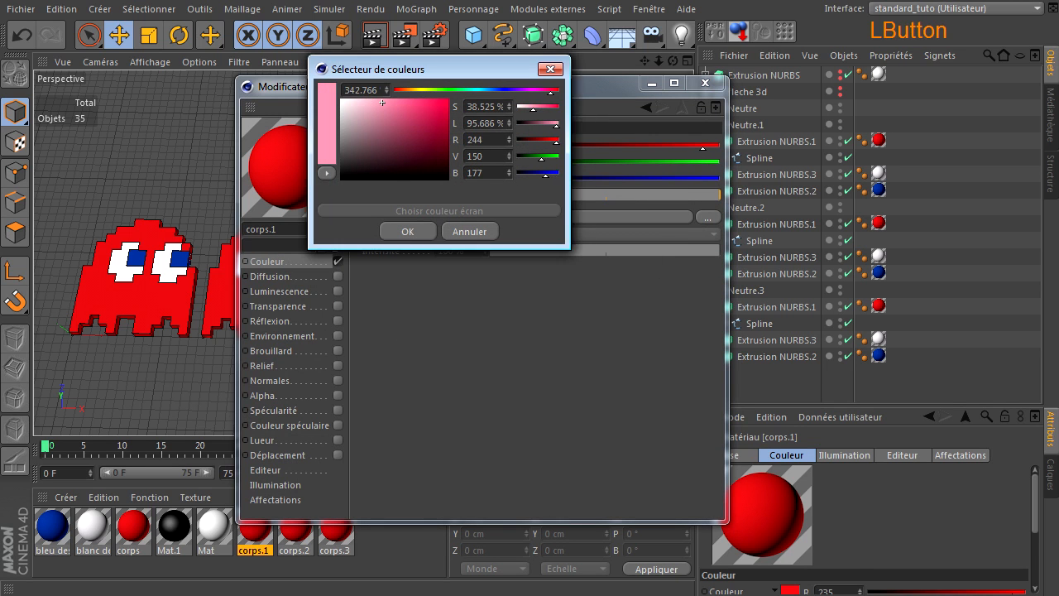
{"action": "left_click", "coordinate": [813, 343]}
{"action": "left_click", "coordinate": [422, 226]}
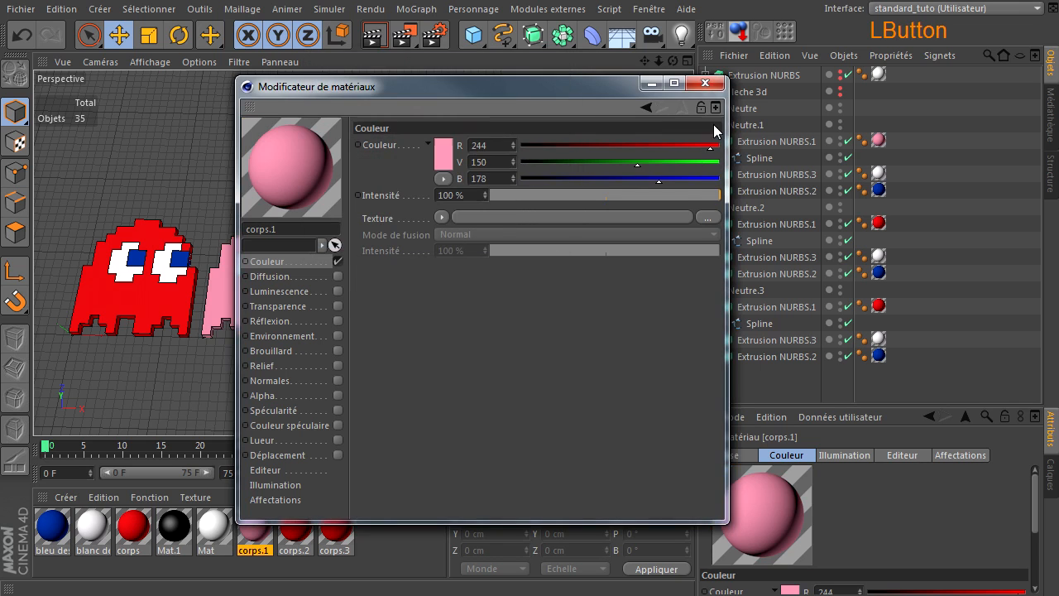
{"action": "left_click", "coordinate": [706, 89]}
- Set the corps.2 material's colour to the light blue sampled from the screen, RGB 11, 182, 229
{"action": "double_click", "coordinate": [297, 530]}
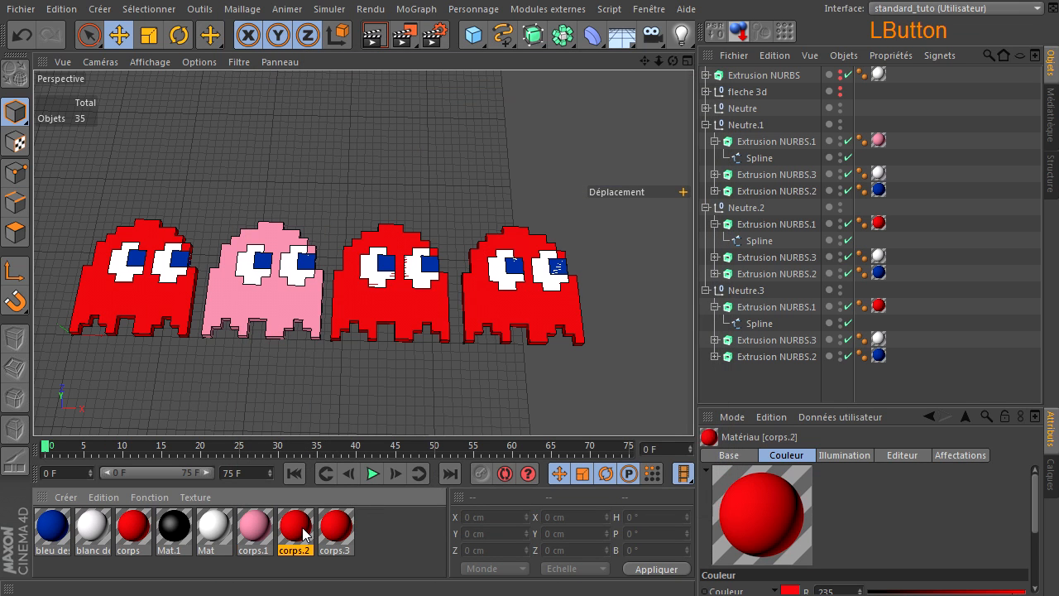
{"action": "left_click", "coordinate": [443, 151]}
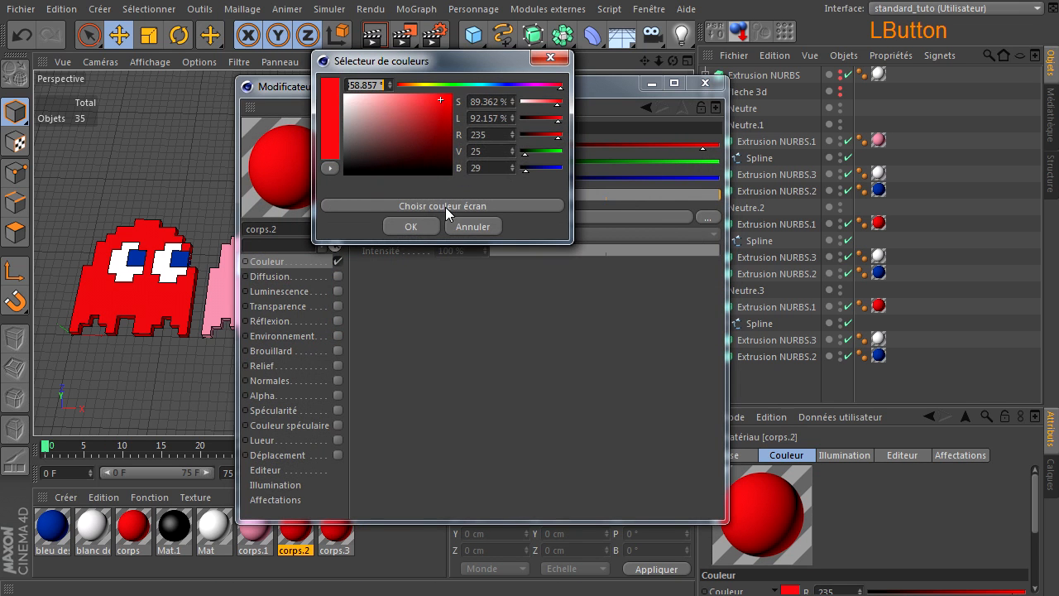
{"action": "left_click", "coordinate": [445, 207]}
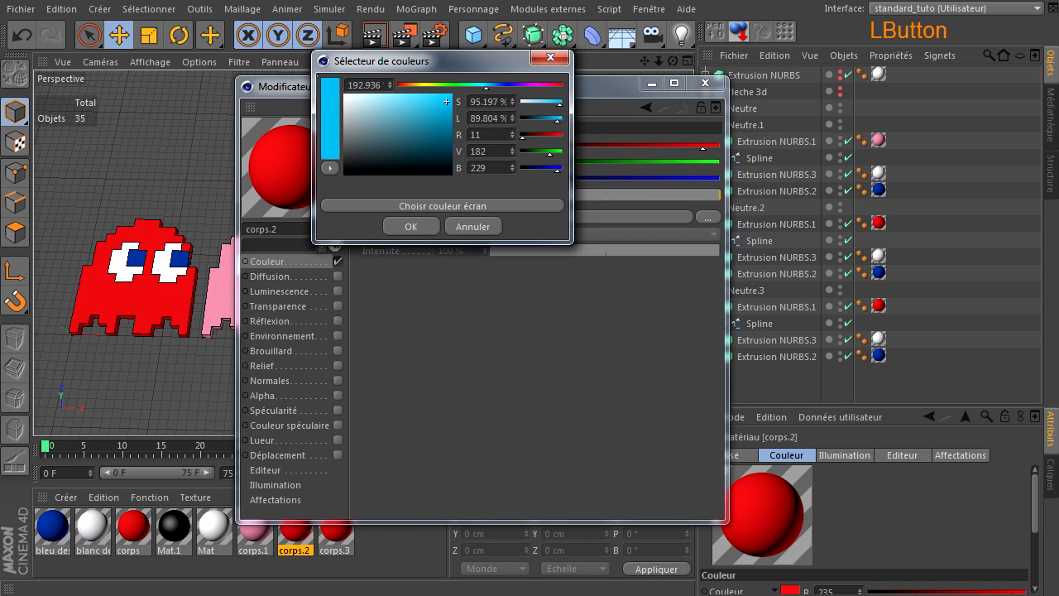
{"action": "left_click", "coordinate": [407, 225]}
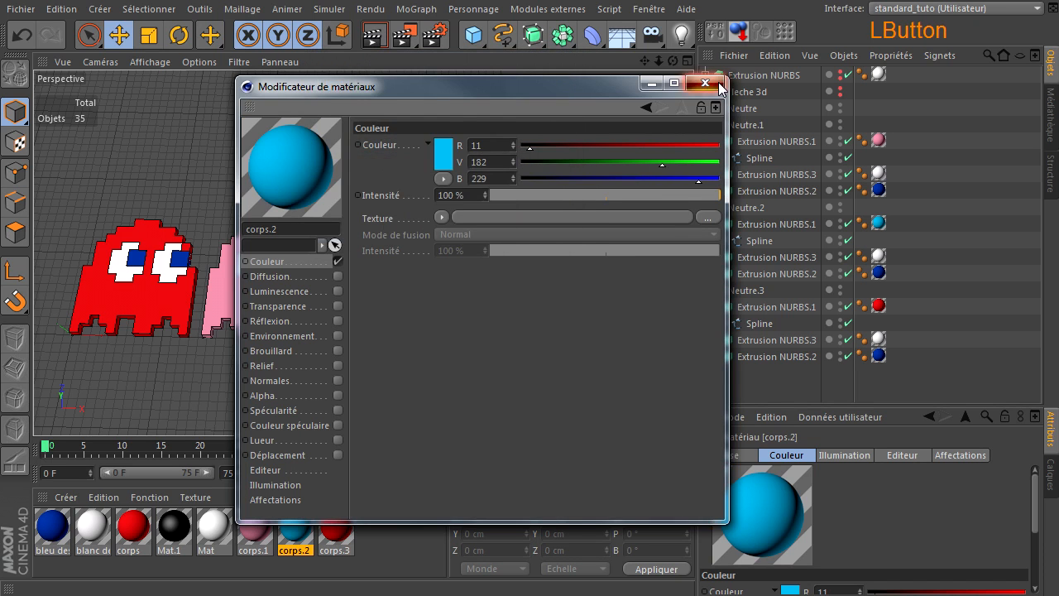
{"action": "left_click", "coordinate": [709, 82]}
- Set the corps.3 material's colour to the orange sampled from the screen, RGB 249, 125, 33
{"action": "double_click", "coordinate": [336, 527]}
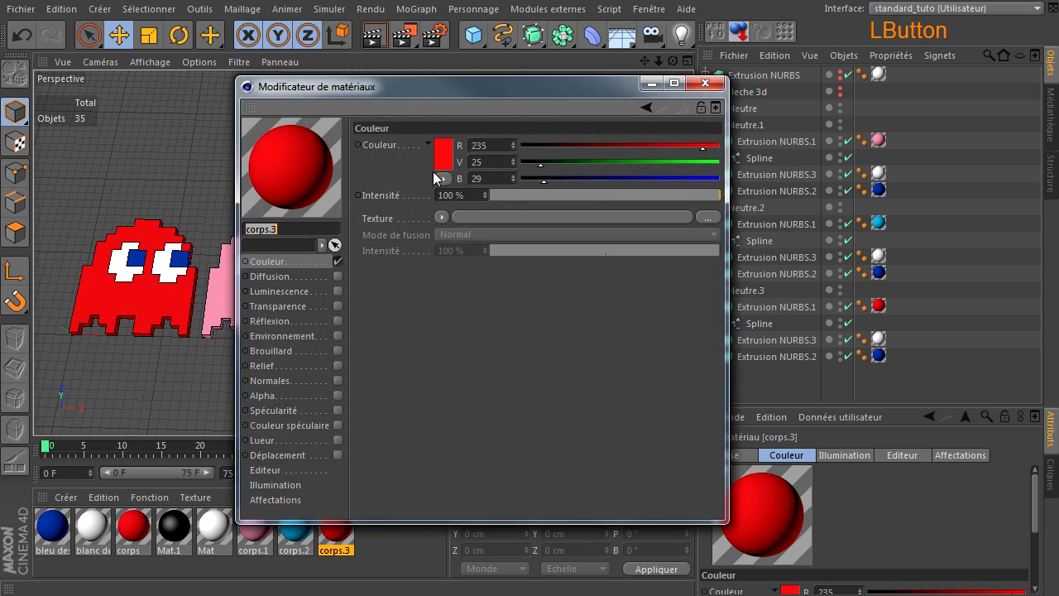
{"action": "left_click", "coordinate": [443, 164]}
{"action": "left_click", "coordinate": [463, 220]}
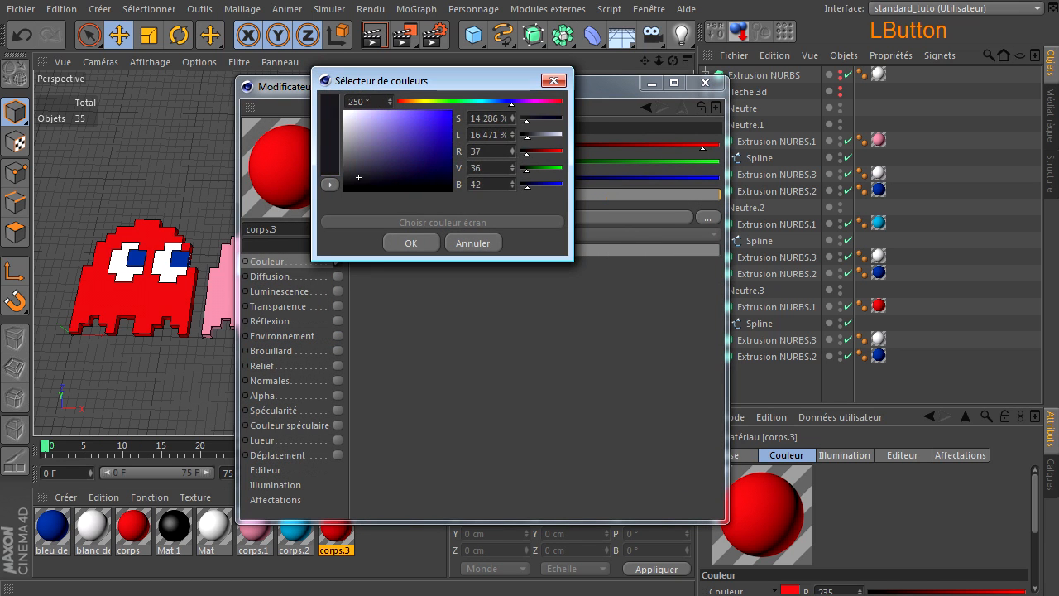
{"action": "left_click", "coordinate": [407, 30]}
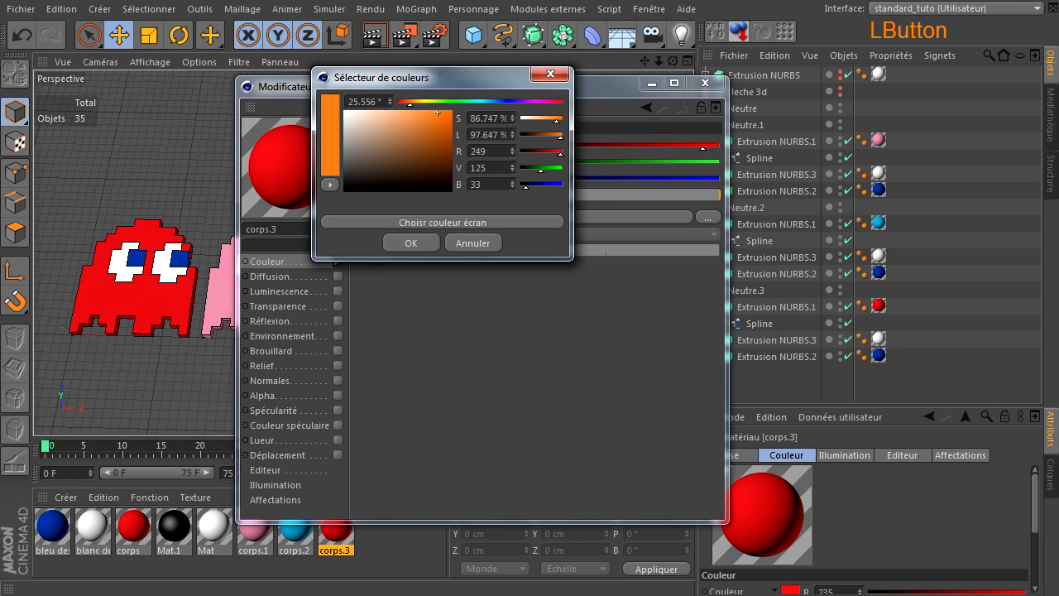
{"action": "left_click", "coordinate": [427, 245]}
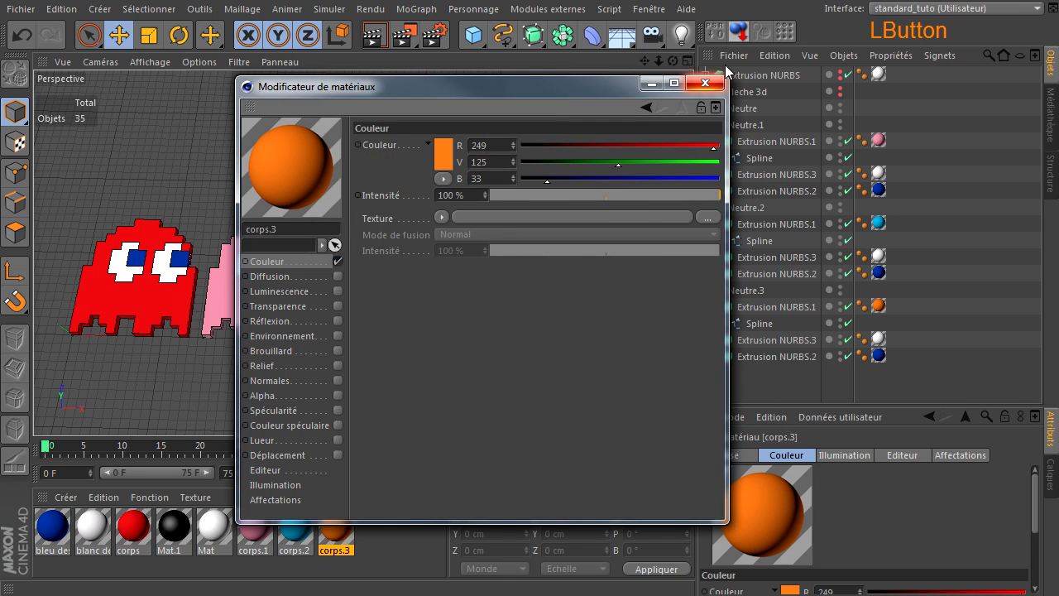
{"action": "left_click", "coordinate": [705, 82]}
- Render a preview of the four coloured ghosts in the perspective view
{"action": "scroll", "coordinate": [390, 348], "scroll_direction": "down", "scroll_amount": 4}
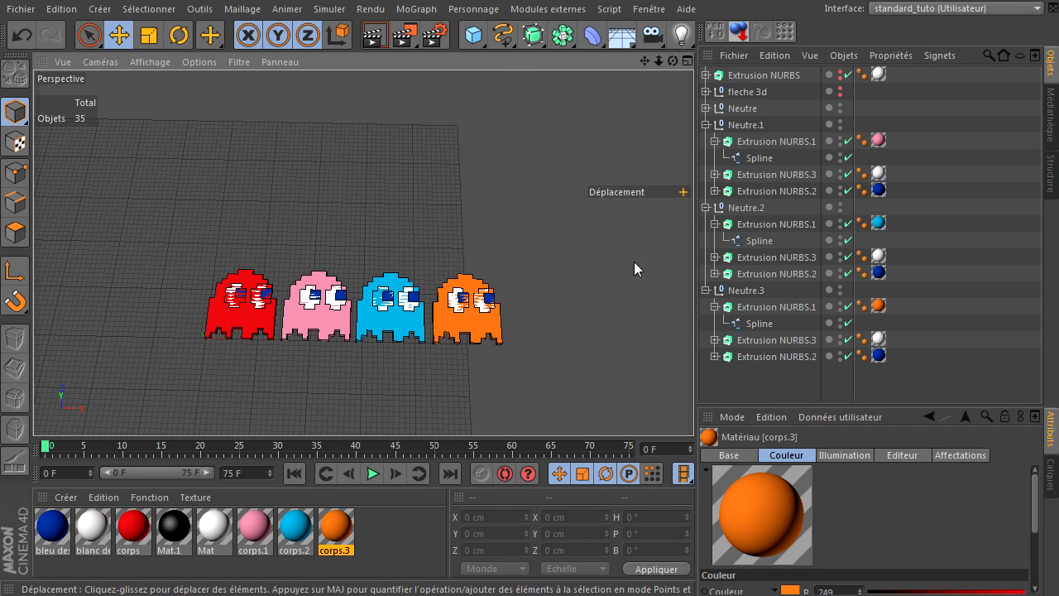
{"action": "left_click", "coordinate": [374, 35]}
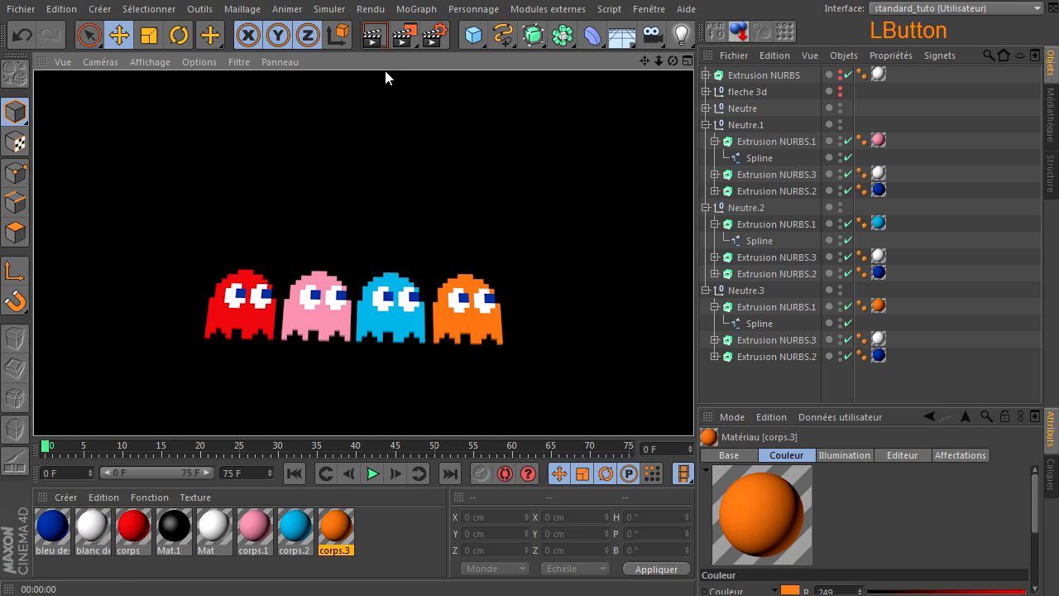
{"action": "left_click", "coordinate": [761, 382]}
- Make the fleche 3d object visible in the editor and renders, and collapse the Neutre.1, Neutre.2 and Neutre.3 hierarchies
{"action": "left_click", "coordinate": [841, 96]}
{"action": "left_click", "coordinate": [840, 87]}
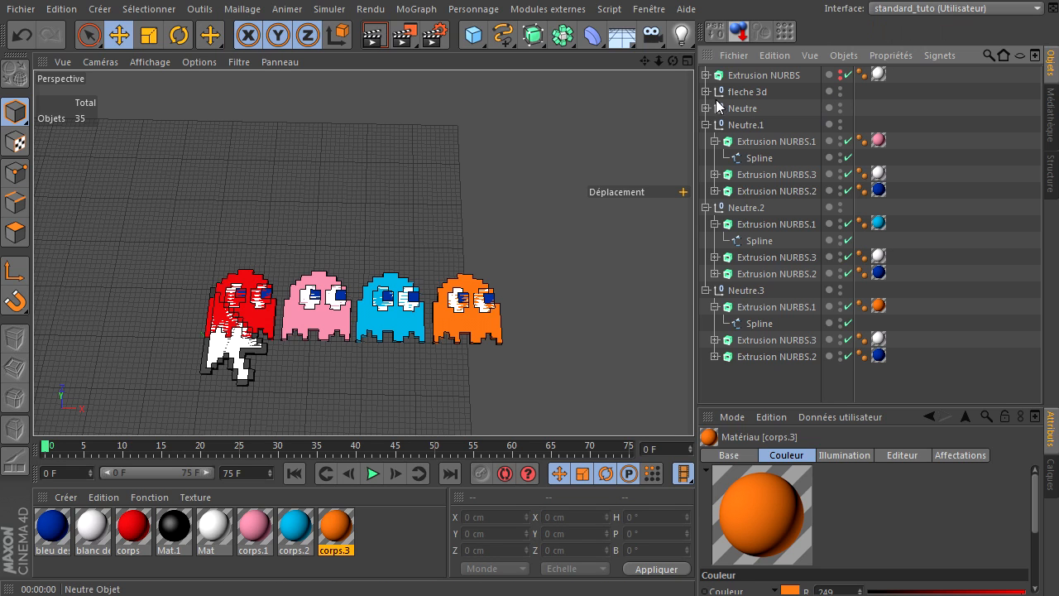
{"action": "left_click", "coordinate": [744, 125]}
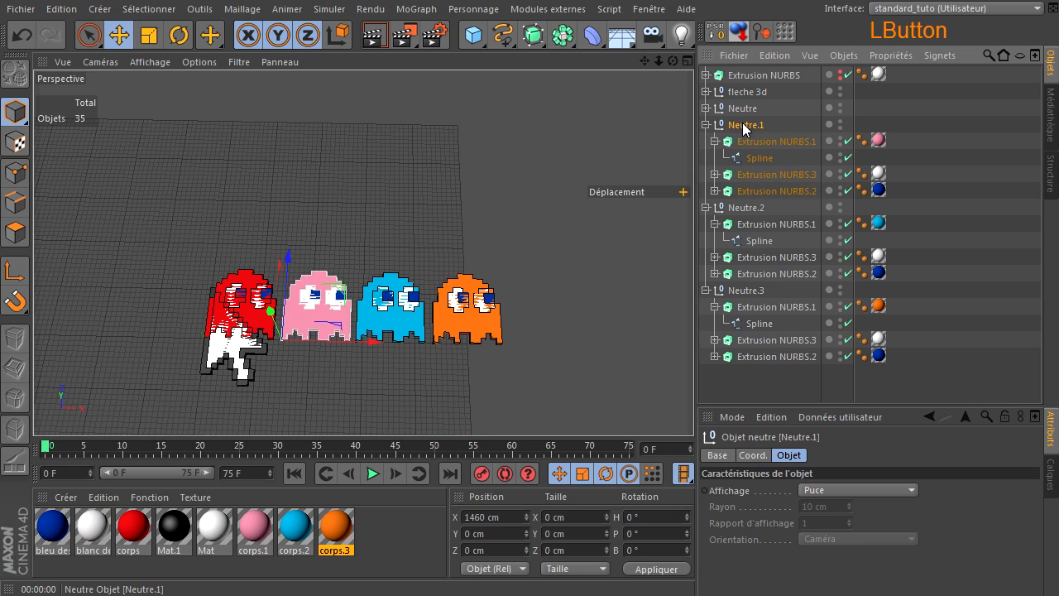
{"action": "left_click", "coordinate": [701, 126]}
{"action": "left_click", "coordinate": [706, 125]}
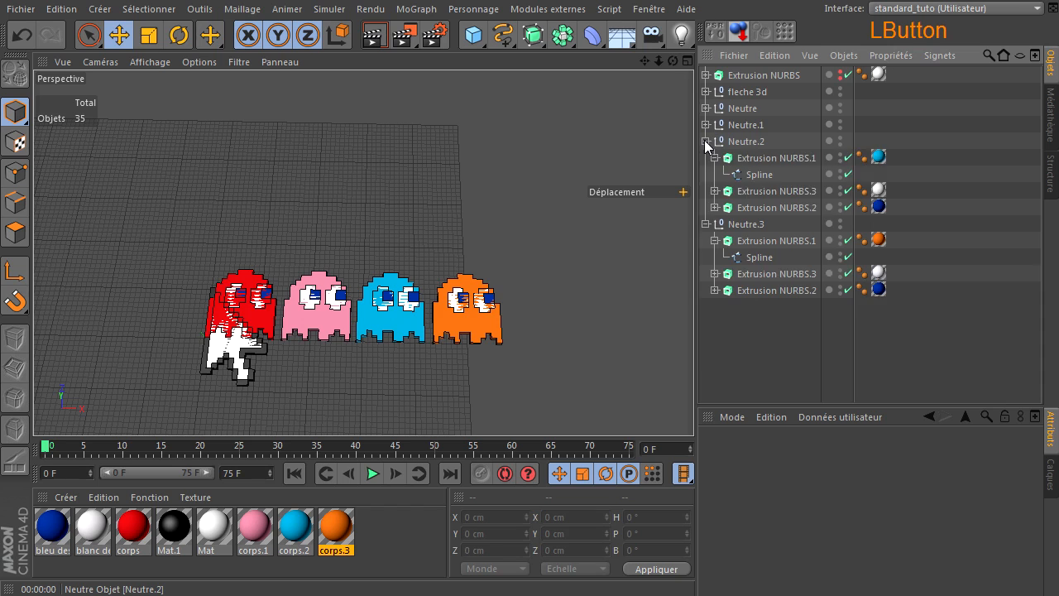
{"action": "left_click", "coordinate": [705, 140]}
{"action": "left_click", "coordinate": [704, 157]}
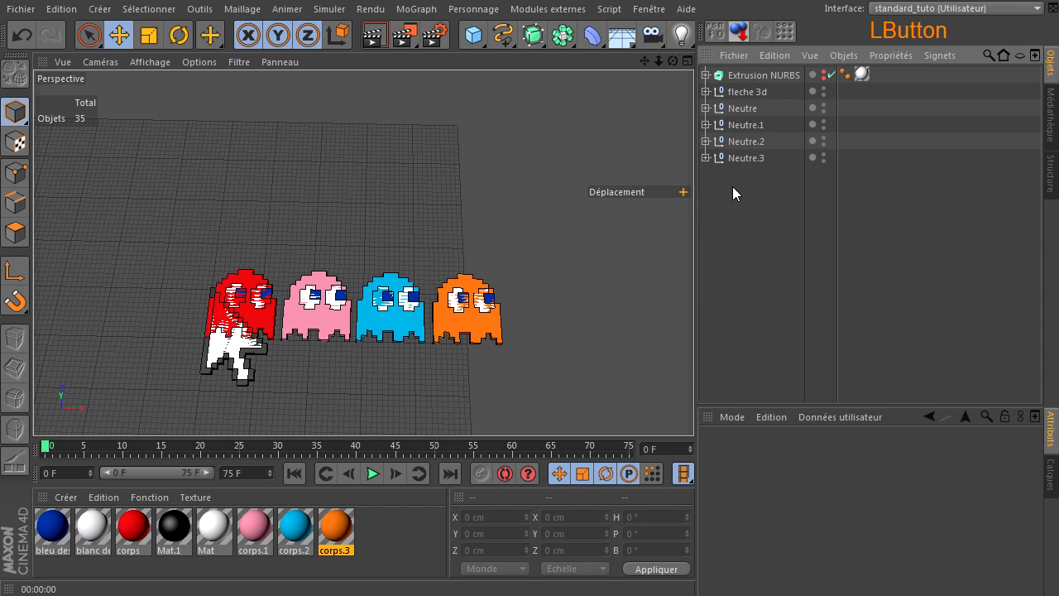
- Move all four ghost groups, Neutre to Neutre.3, together along the Z axis to about 1692 cm, behind the arrow
{"action": "left_click_drag", "start_coordinate": [758, 114], "coordinate": [758, 116]}
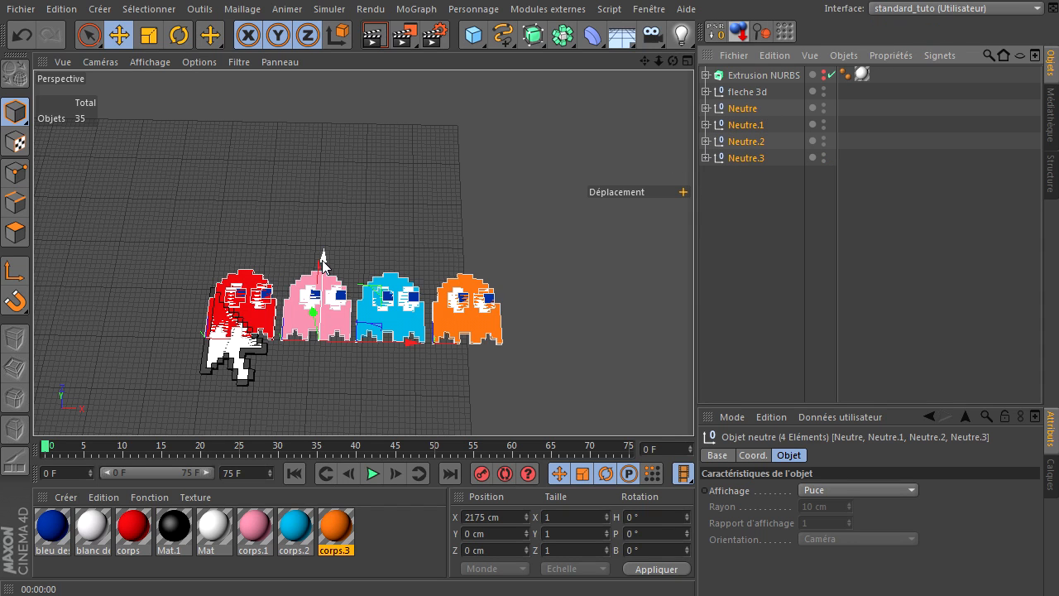
{"action": "left_click_drag", "start_coordinate": [322, 260], "coordinate": [342, 184]}
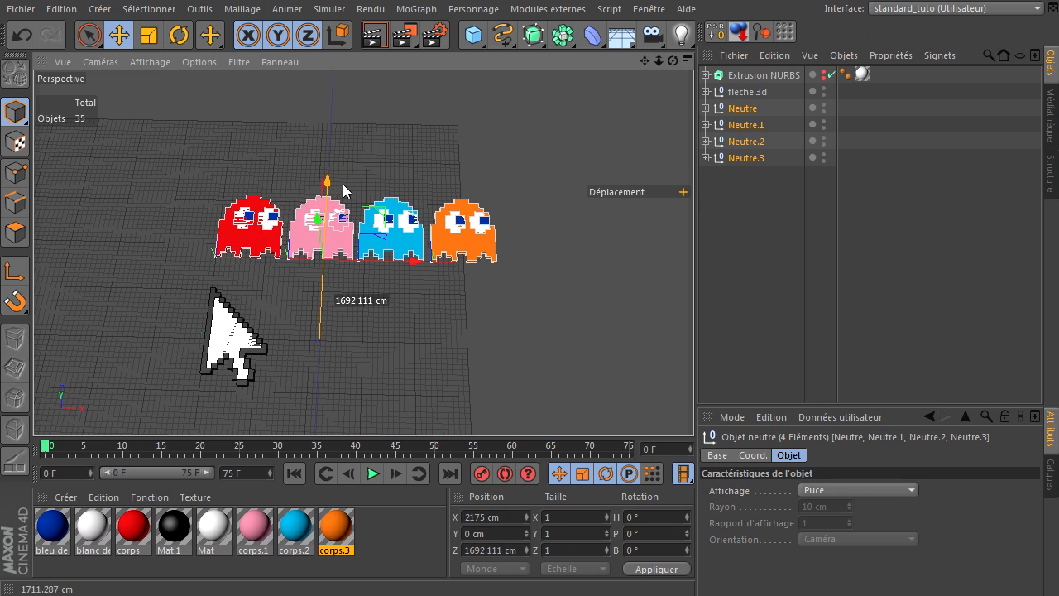
- Move the Extrusion NURBS invader along the X axis to about -1979 cm and make it visible in the editor and renders
{"action": "left_click", "coordinate": [232, 331]}
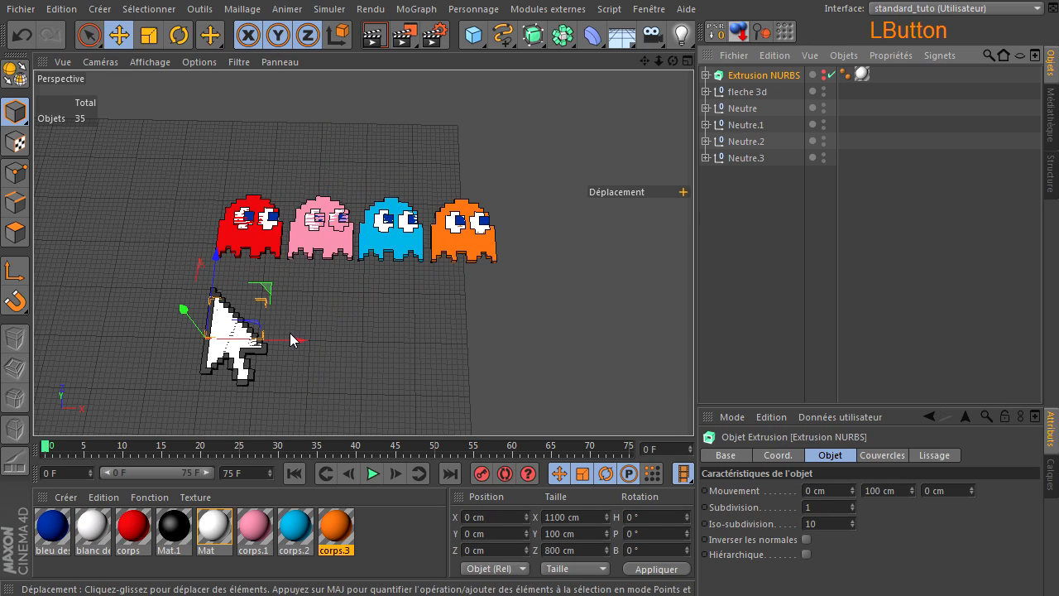
{"action": "left_click_drag", "start_coordinate": [279, 344], "coordinate": [166, 346]}
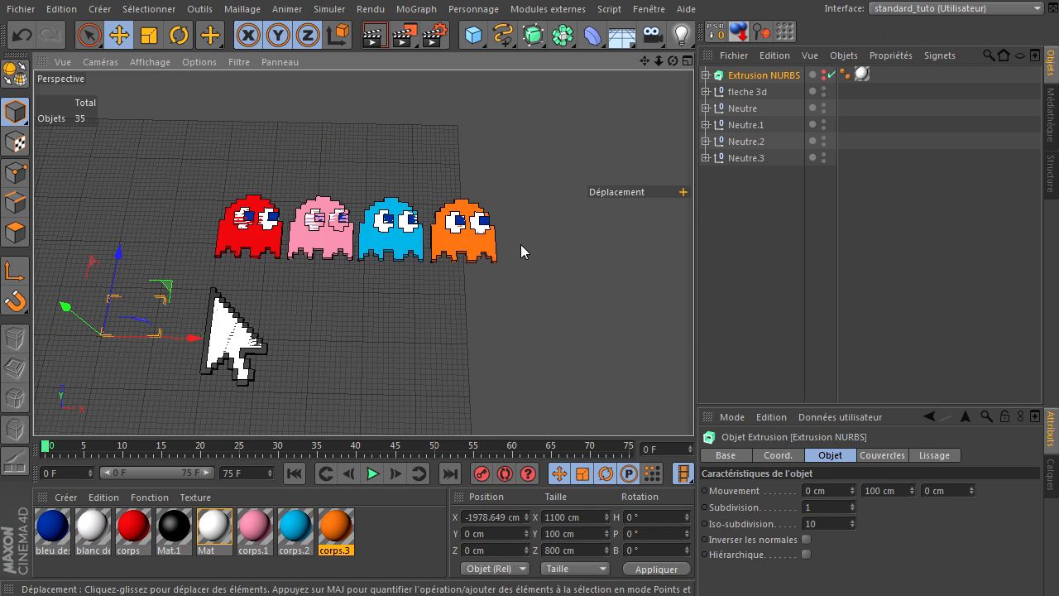
{"action": "left_click", "coordinate": [825, 74]}
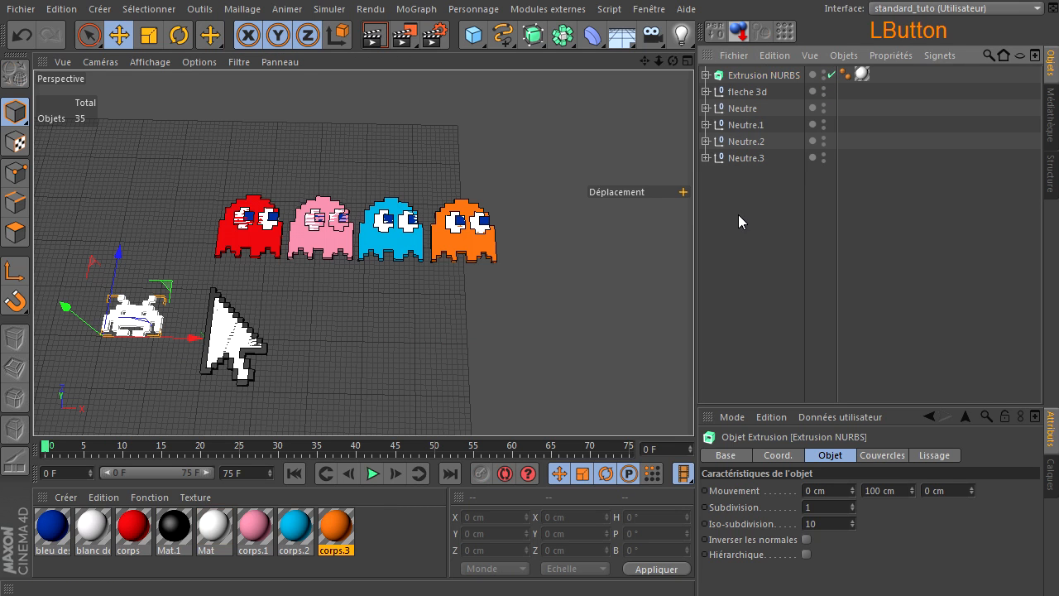
{"action": "left_click", "coordinate": [737, 215]}
- Frame the invader, the arrow and the four ghosts in the perspective view and render a preview of them
{"action": "left_click_drag", "start_coordinate": [644, 62], "coordinate": [268, 373]}
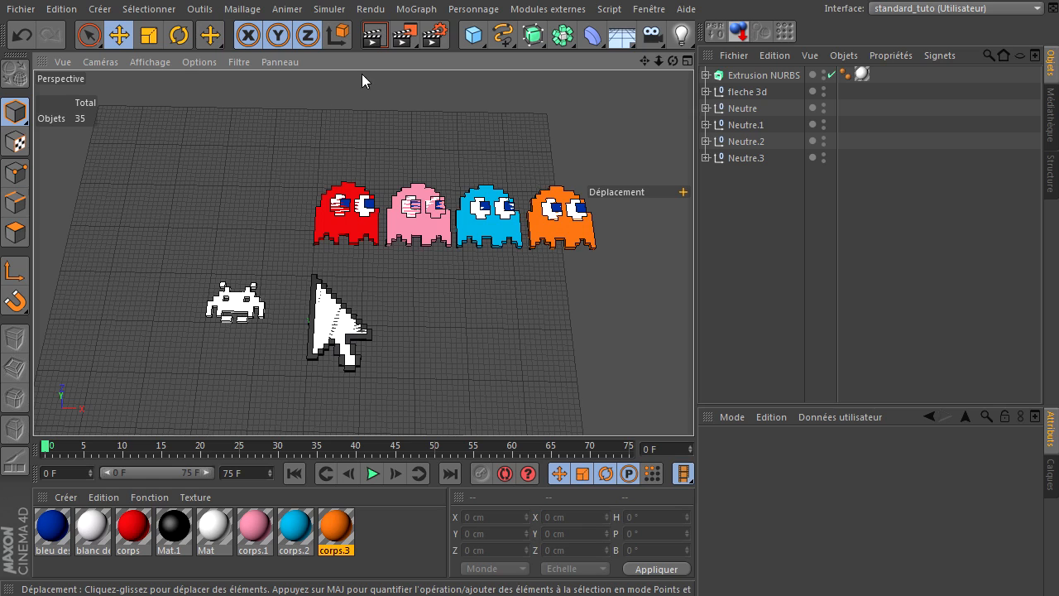
{"action": "left_click", "coordinate": [374, 35]}
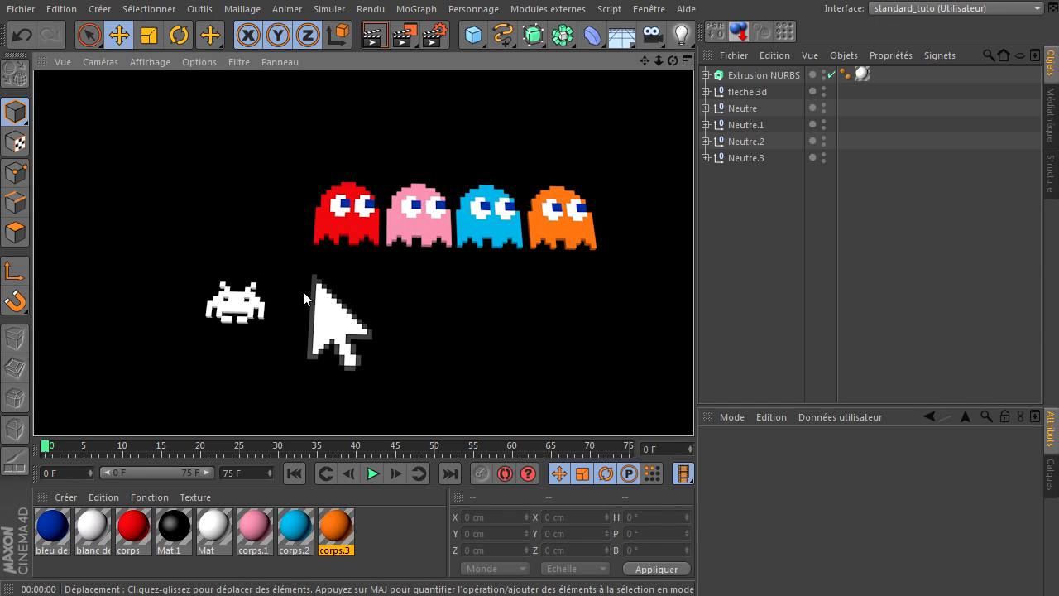
{"action": "scroll", "coordinate": [229, 297], "scroll_direction": "up", "scroll_amount": 3}
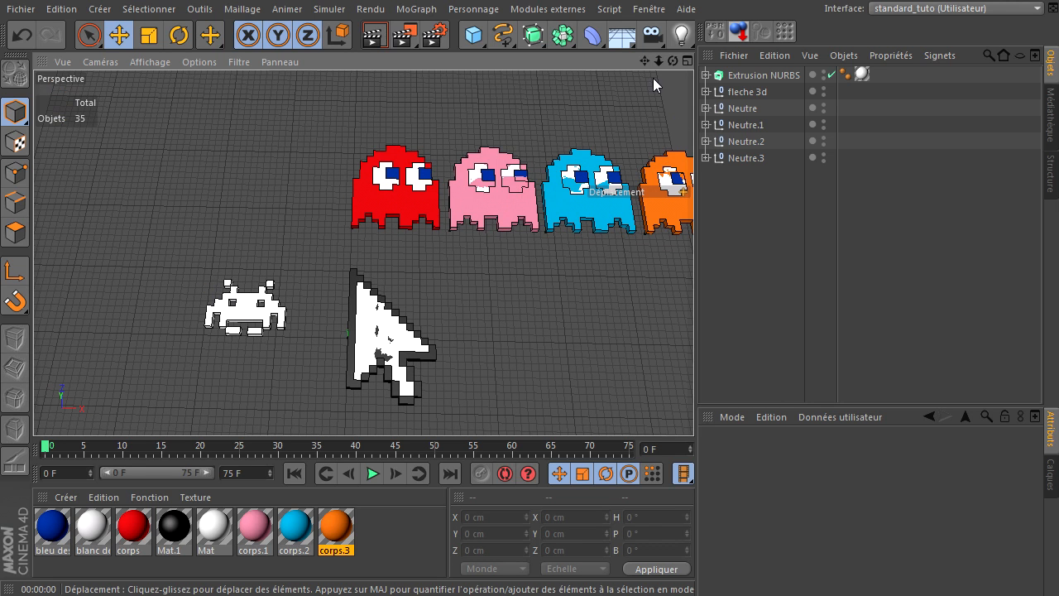
{"action": "left_click_drag", "start_coordinate": [645, 61], "coordinate": [550, 35]}
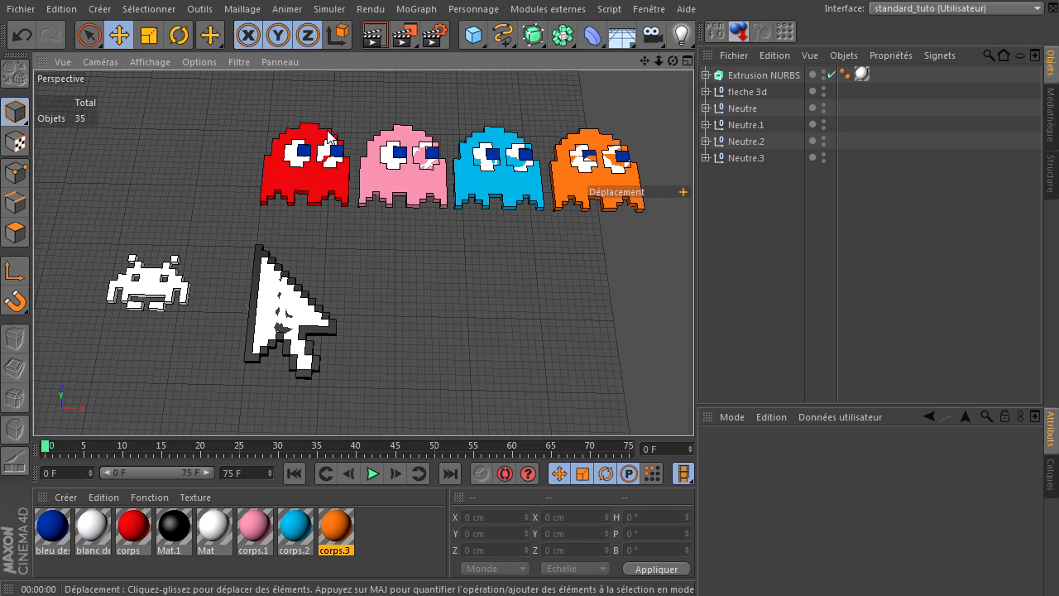
{"action": "left_click", "coordinate": [374, 35]}
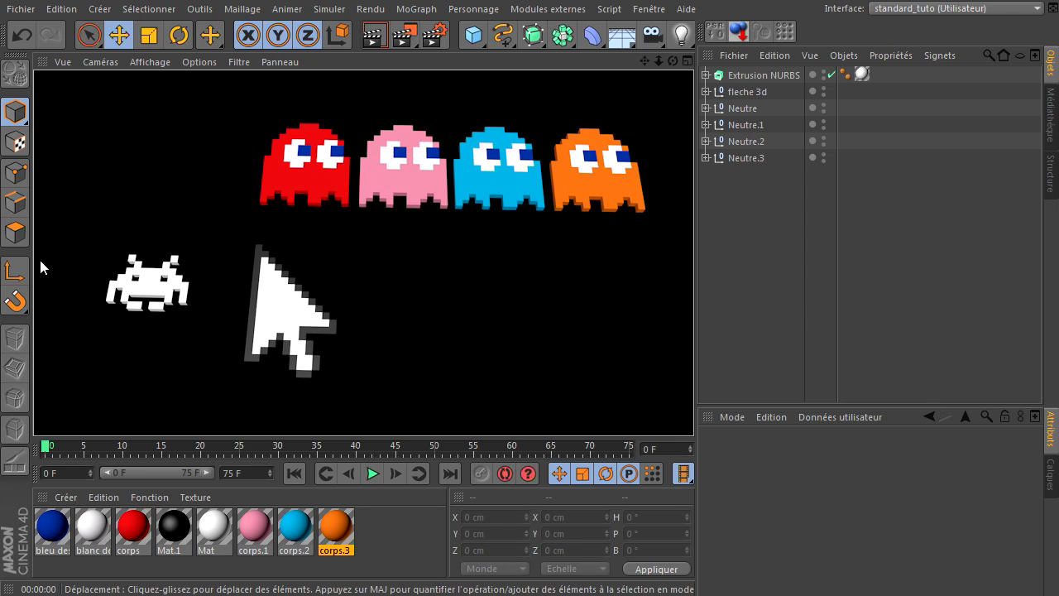
- Examine the snapping options and the construction grid in the top and front views
{"action": "left_click", "coordinate": [15, 302]}
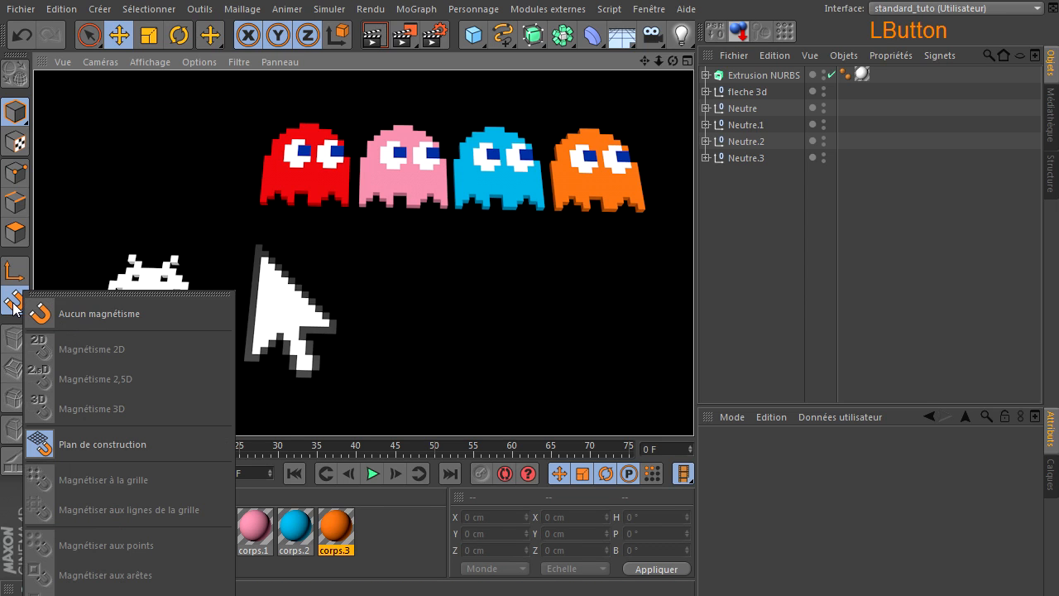
{"action": "left_click", "coordinate": [773, 216]}
{"action": "middle_click", "coordinate": [468, 196]}
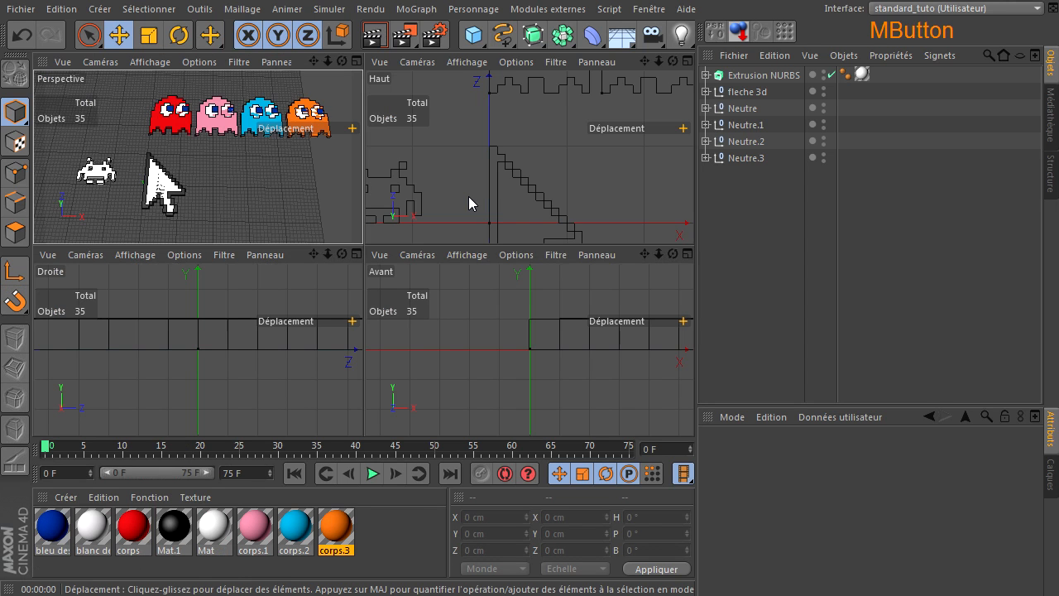
{"action": "middle_click", "coordinate": [484, 158]}
{"action": "scroll", "coordinate": [472, 184], "scroll_direction": "down", "scroll_amount": 8}
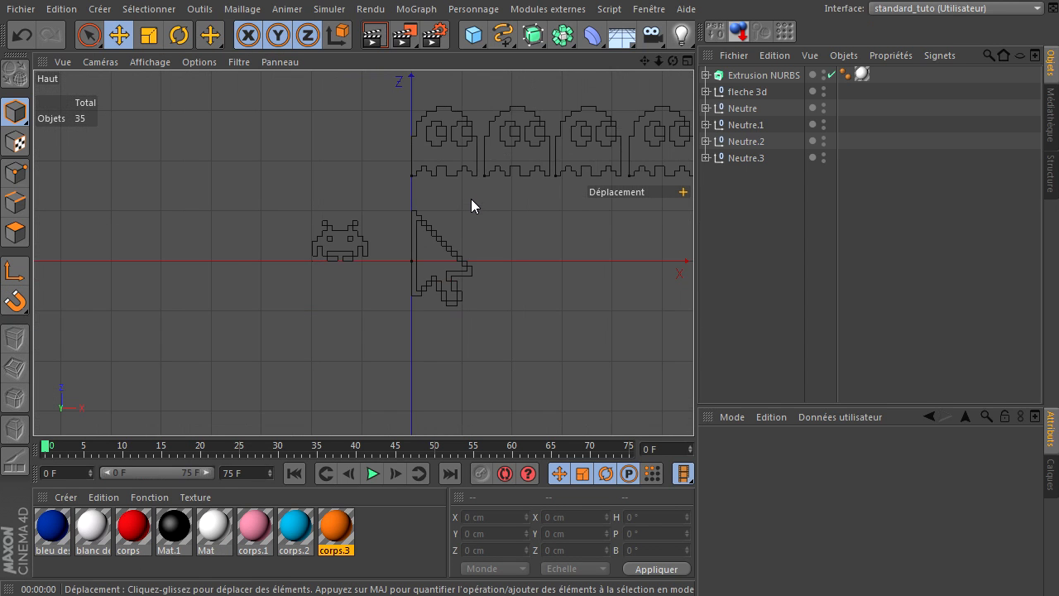
{"action": "left_click_drag", "start_coordinate": [645, 61], "coordinate": [486, 81]}
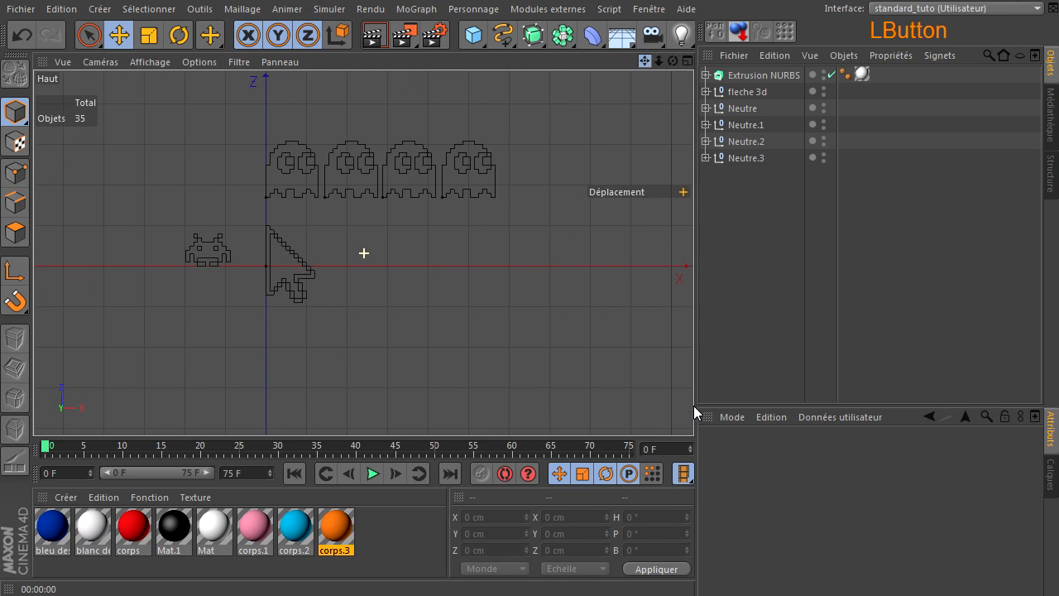
{"action": "scroll", "coordinate": [447, 196], "scroll_direction": "up", "scroll_amount": 10}
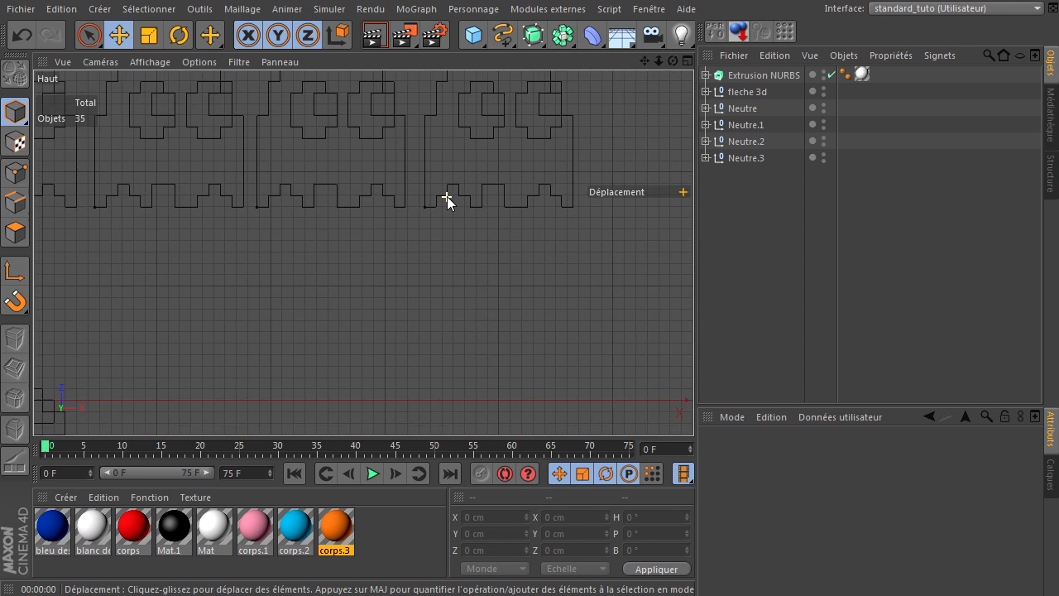
{"action": "middle_click", "coordinate": [446, 201]}
{"action": "middle_click", "coordinate": [472, 356]}
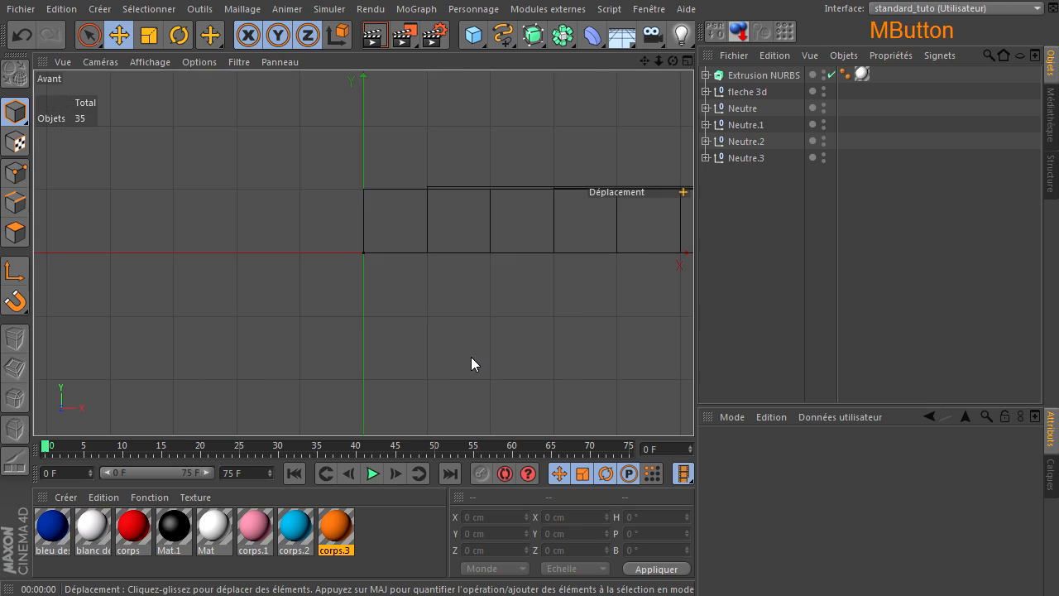
{"action": "middle_click", "coordinate": [159, 326]}
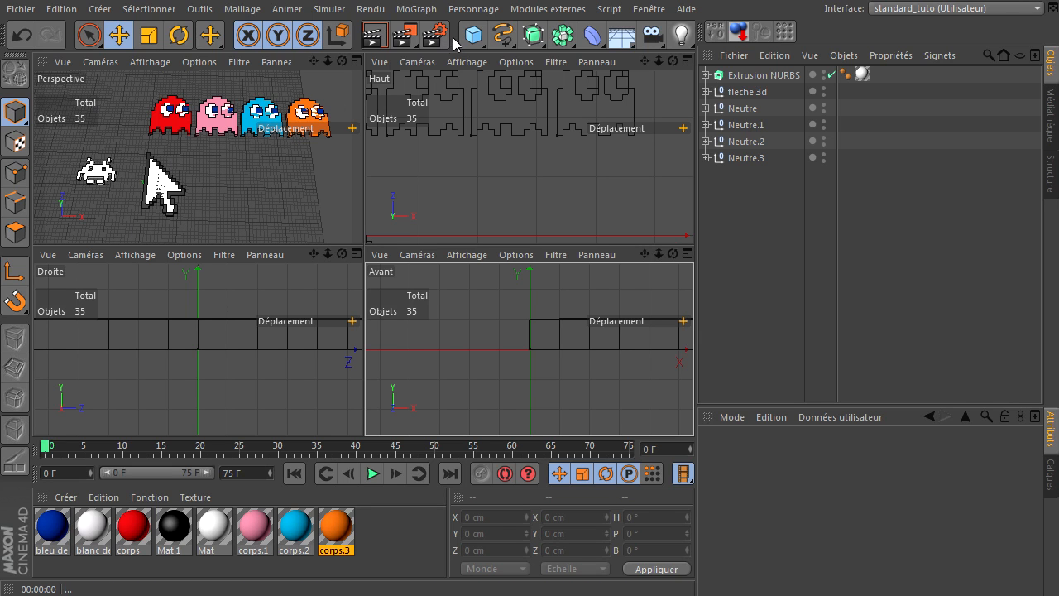
- Turn off the display of null objects (Objets neutres) in the perspective view's filter
{"action": "left_click", "coordinate": [241, 64]}
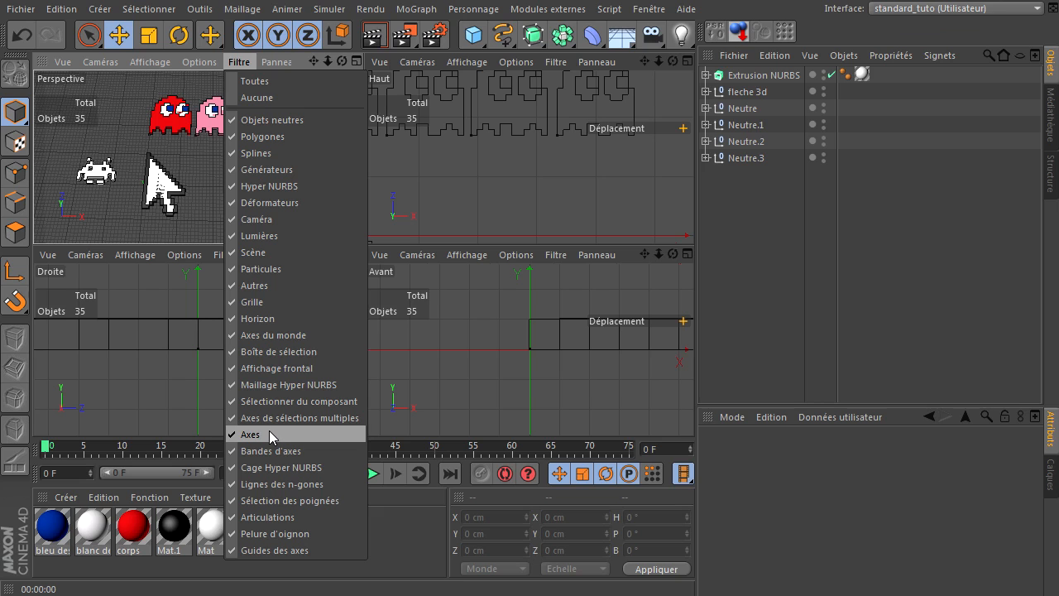
{"action": "left_click", "coordinate": [240, 64]}
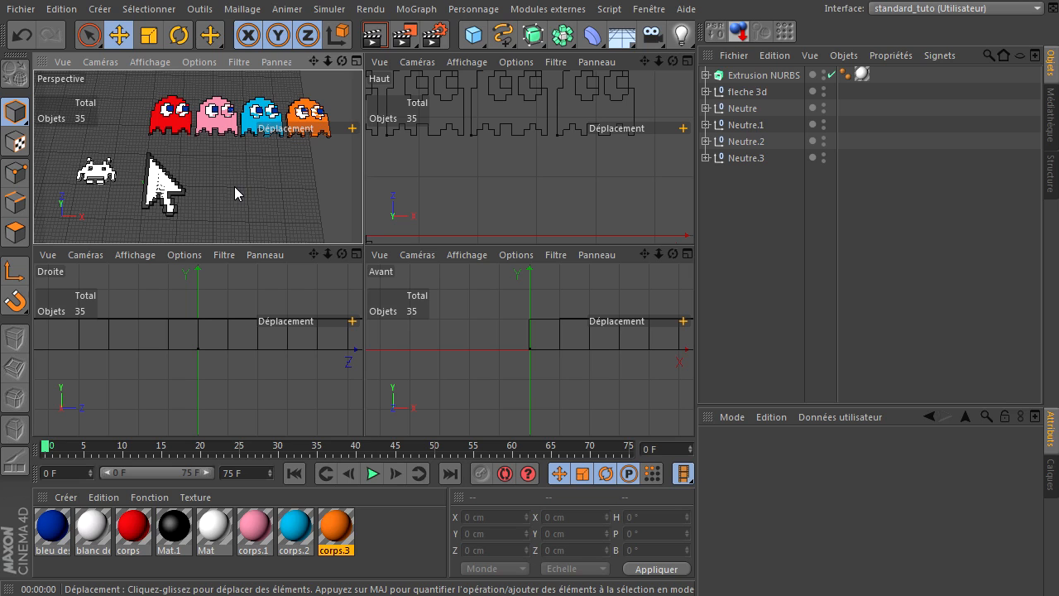
{"action": "left_click", "coordinate": [239, 63]}
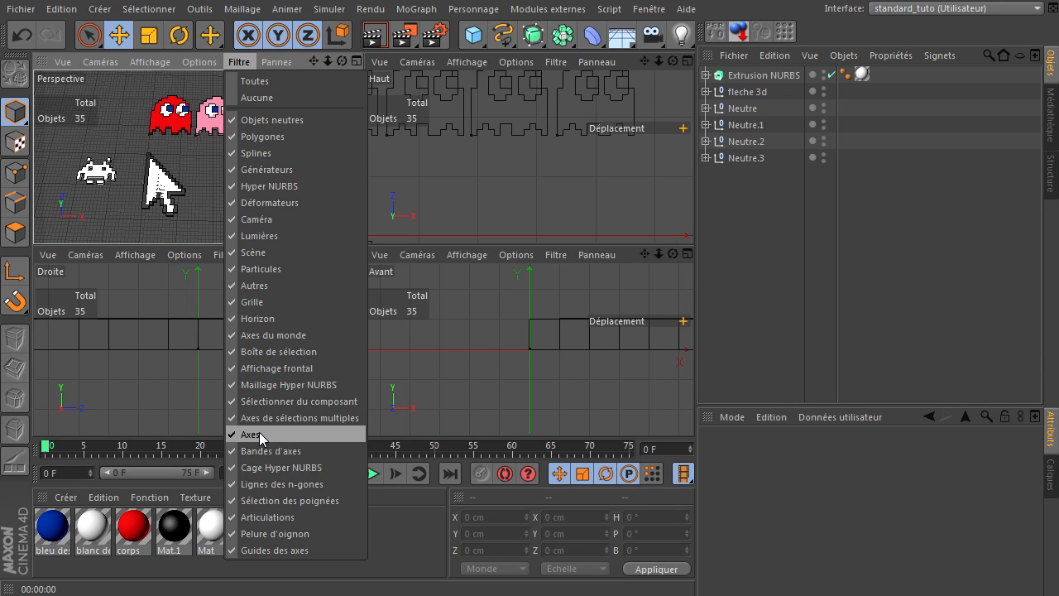
{"action": "middle_click", "coordinate": [184, 142]}
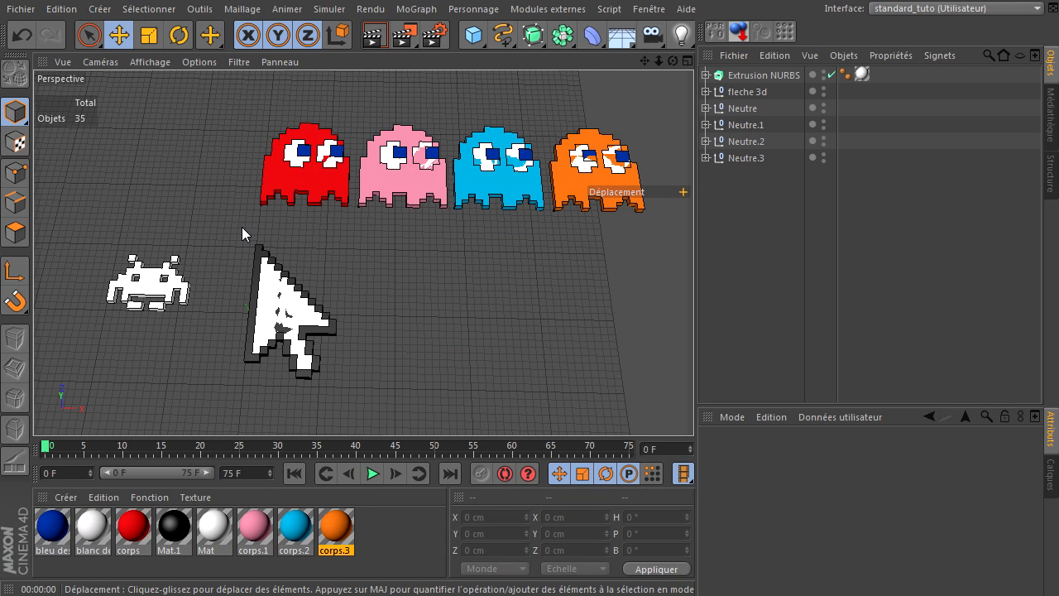
{"action": "left_click", "coordinate": [239, 63]}
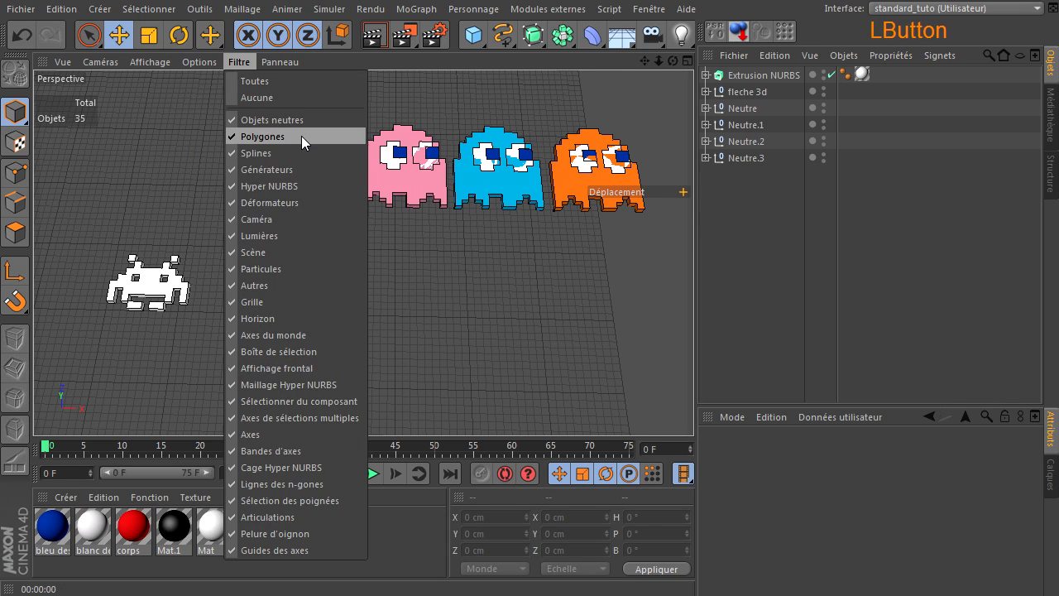
{"action": "left_click", "coordinate": [300, 121]}
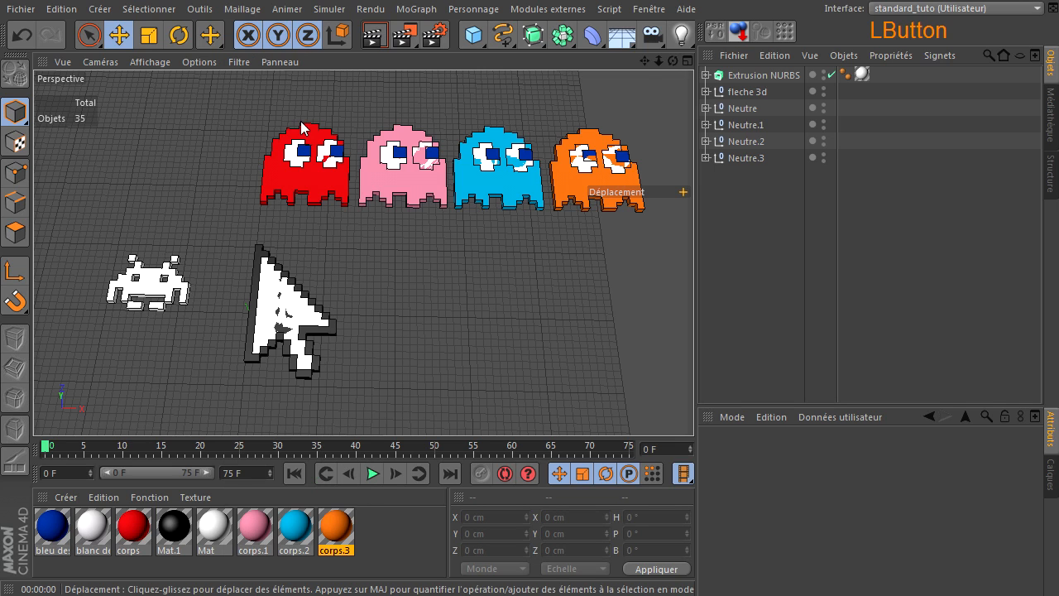
{"action": "left_click", "coordinate": [236, 63]}
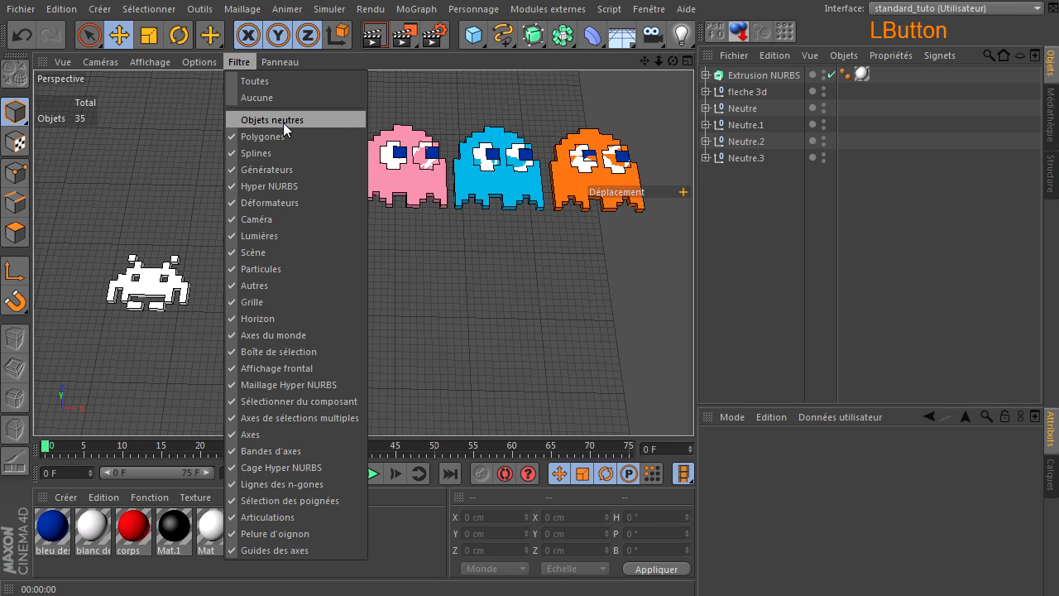
{"action": "left_click", "coordinate": [632, 287]}
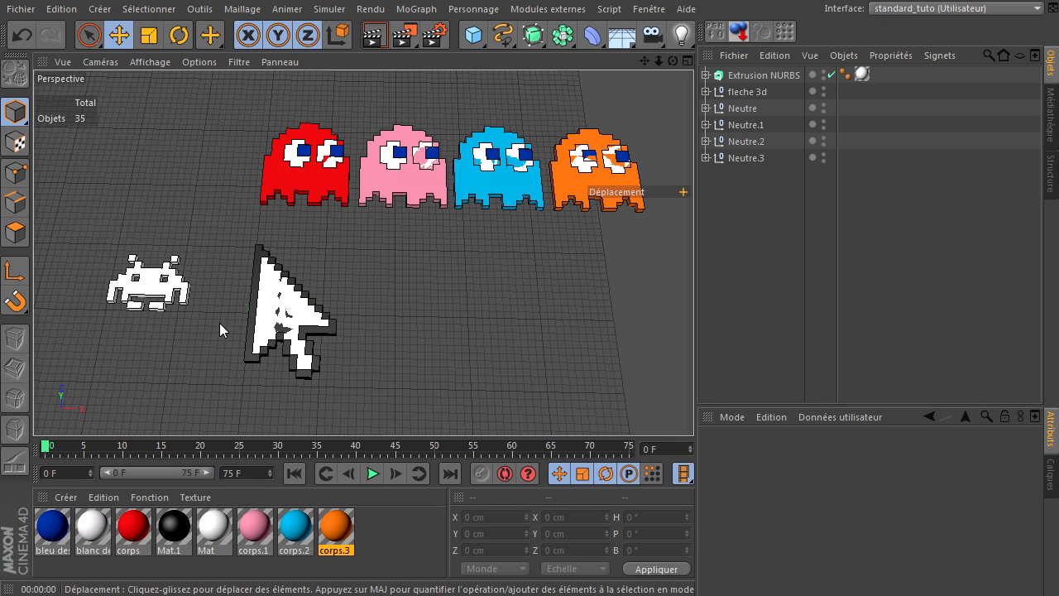
- Render a preview of the perspective view and restore the display of null objects (Objets neutres) in its filter
{"action": "left_click", "coordinate": [380, 40]}
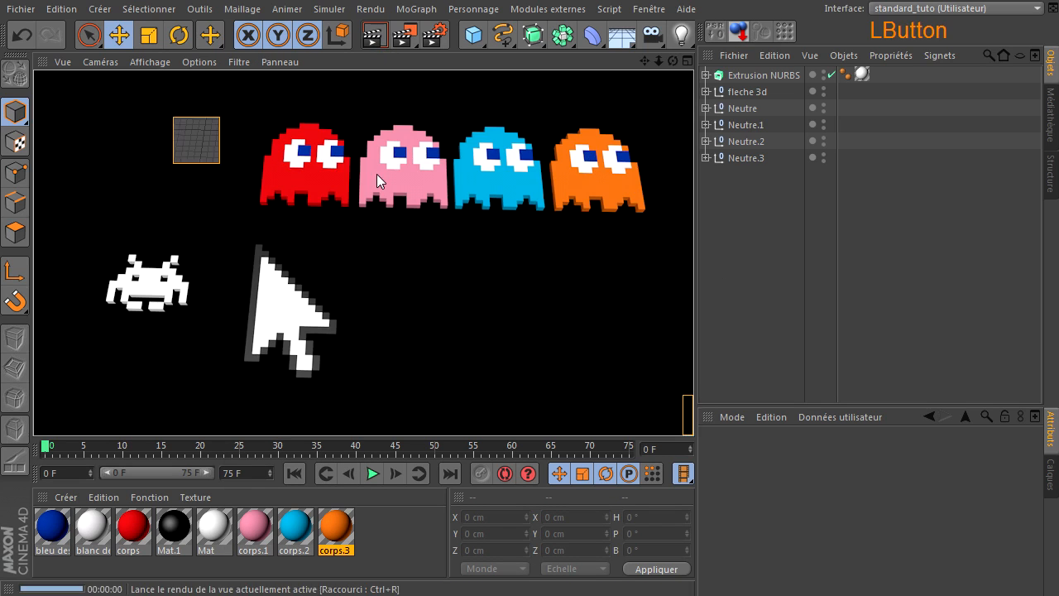
{"action": "left_click", "coordinate": [710, 231]}
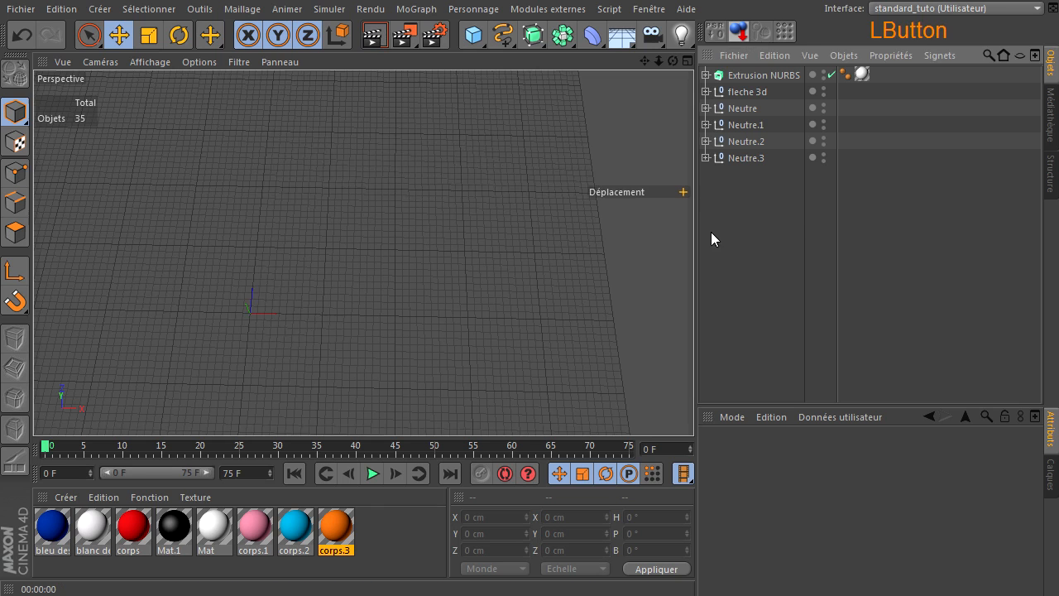
{"action": "left_click", "coordinate": [234, 63]}
{"action": "left_click", "coordinate": [247, 124]}
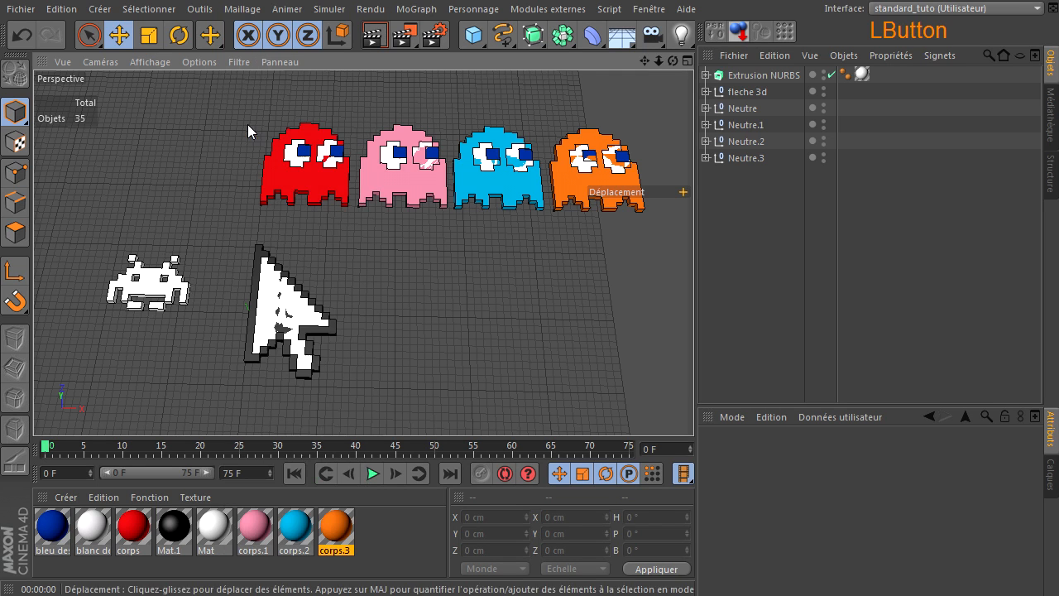
- Add a cube, placed at about 2035 cm along the X axis, and convert it to a polygon object
{"action": "left_click", "coordinate": [232, 63]}
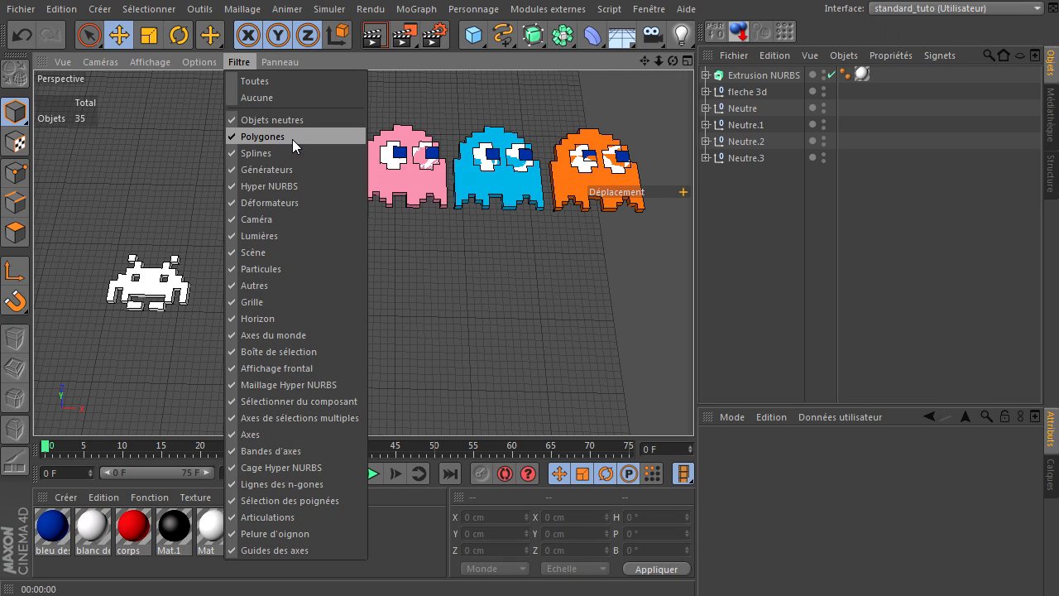
{"action": "left_click", "coordinate": [790, 275]}
{"action": "left_click_drag", "start_coordinate": [476, 46], "coordinate": [617, 48]}
{"action": "left_click_drag", "start_coordinate": [340, 315], "coordinate": [481, 311]}
{"action": "scroll", "coordinate": [400, 322], "scroll_direction": "up", "scroll_amount": 6}
{"action": "scroll", "coordinate": [397, 327], "scroll_direction": "up", "scroll_amount": 1}
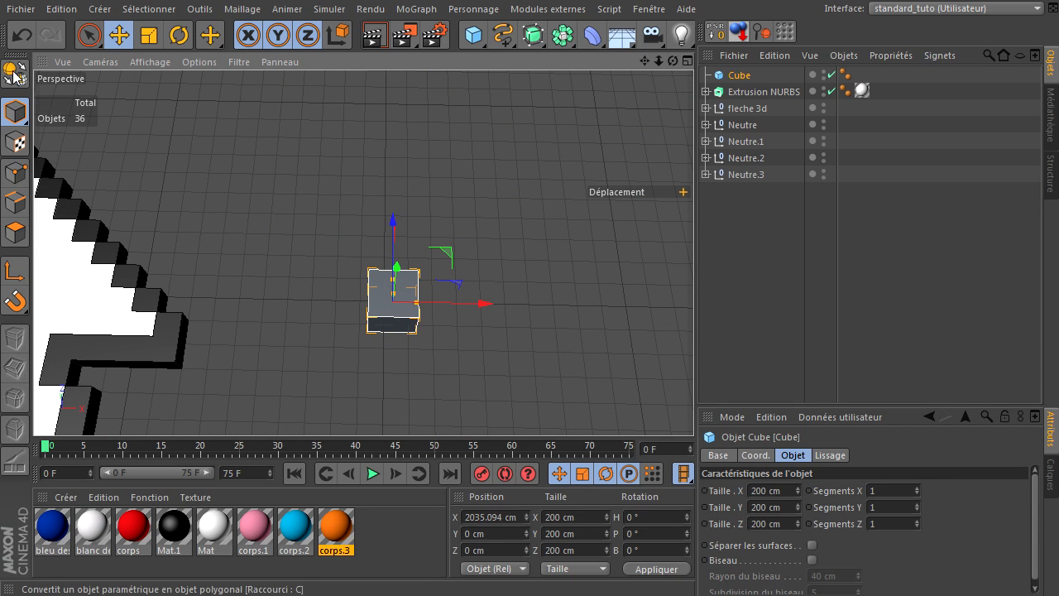
{"action": "left_click", "coordinate": [15, 73]}
- Turn the display of polygon objects (Polygones) off and back on in the perspective view's filter
{"action": "left_click", "coordinate": [239, 62]}
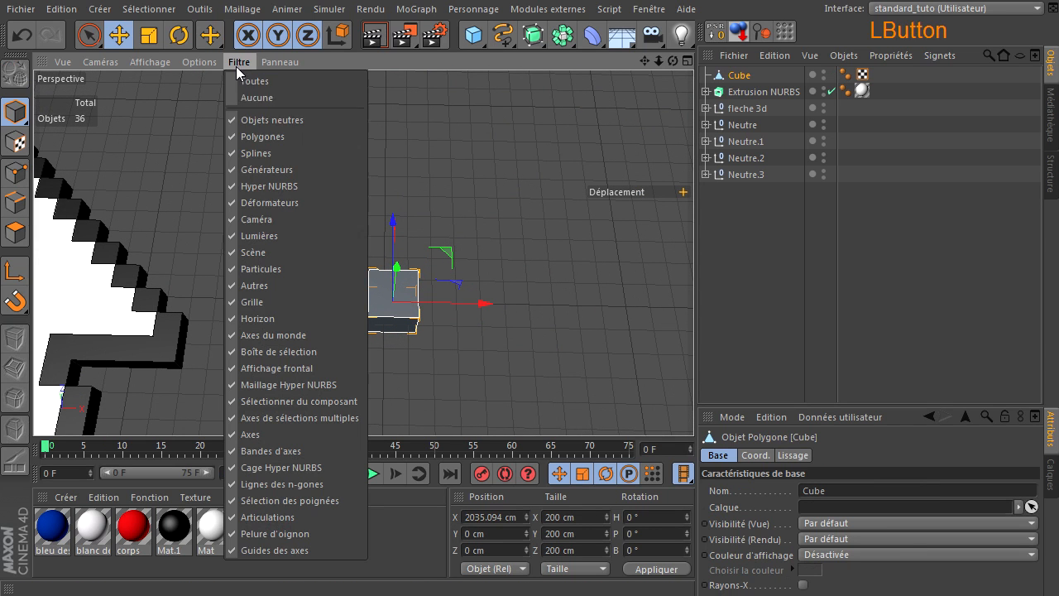
{"action": "left_click", "coordinate": [260, 136]}
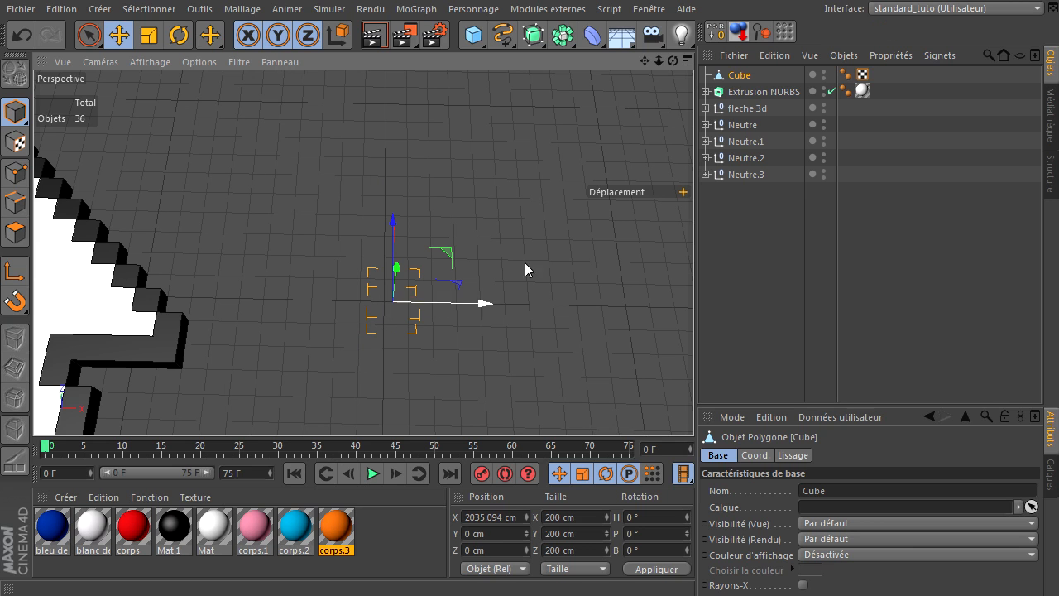
{"action": "left_click_drag", "start_coordinate": [687, 410], "coordinate": [710, 407]}
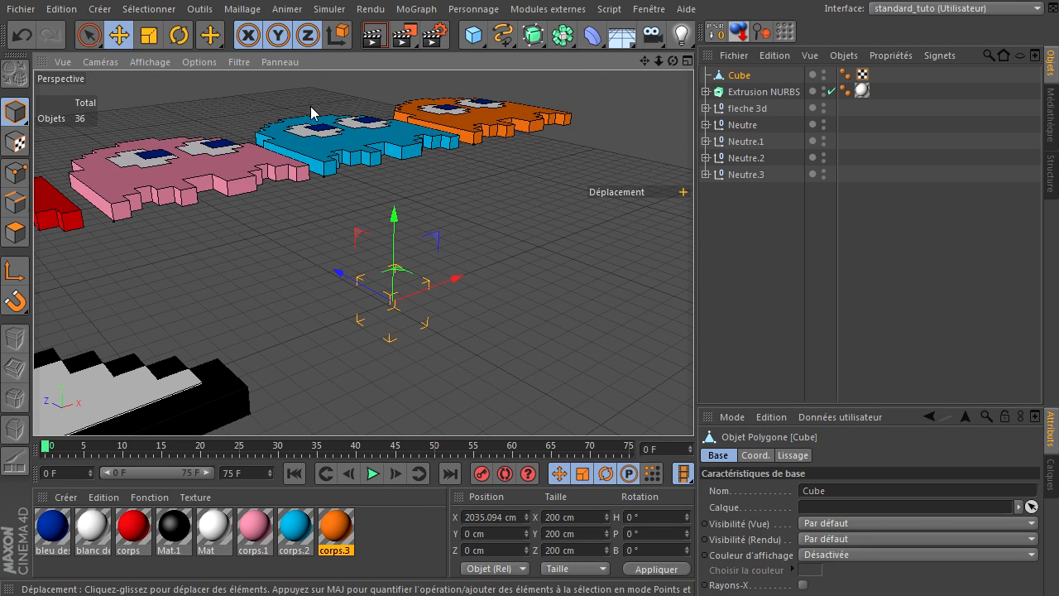
{"action": "left_click", "coordinate": [239, 62]}
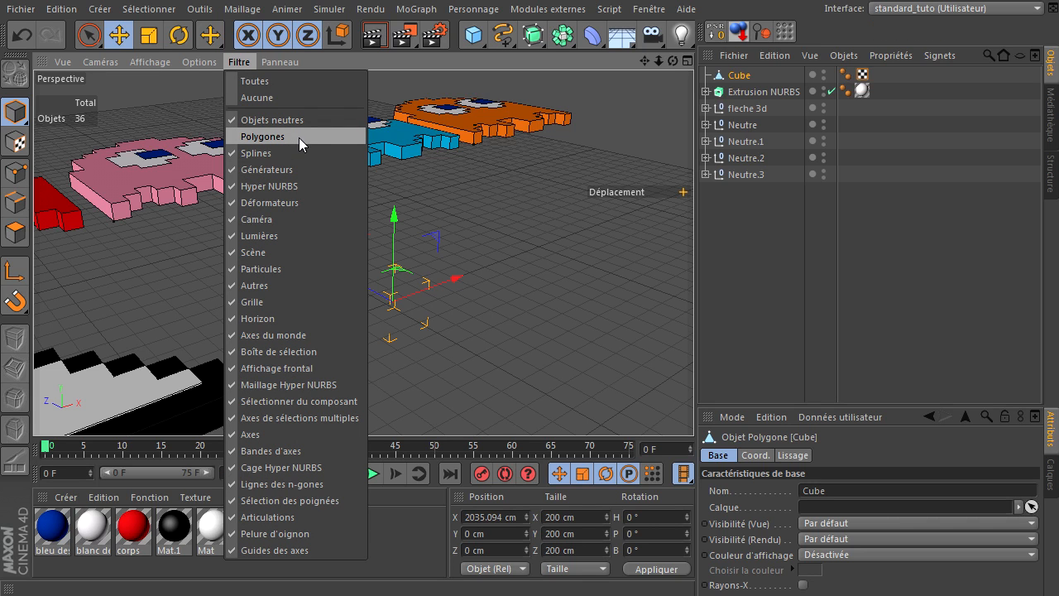
{"action": "left_click", "coordinate": [298, 82]}
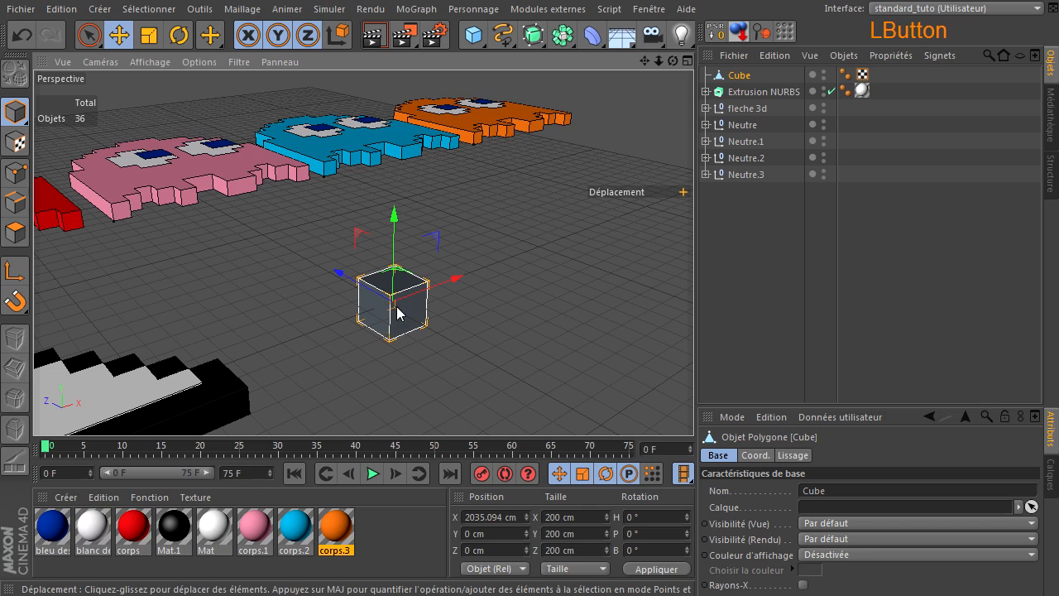
- Examine the view filter's categories, open the project preferences (Préférences du projet) and enlarge the attributes area to read them
{"action": "left_click", "coordinate": [240, 62]}
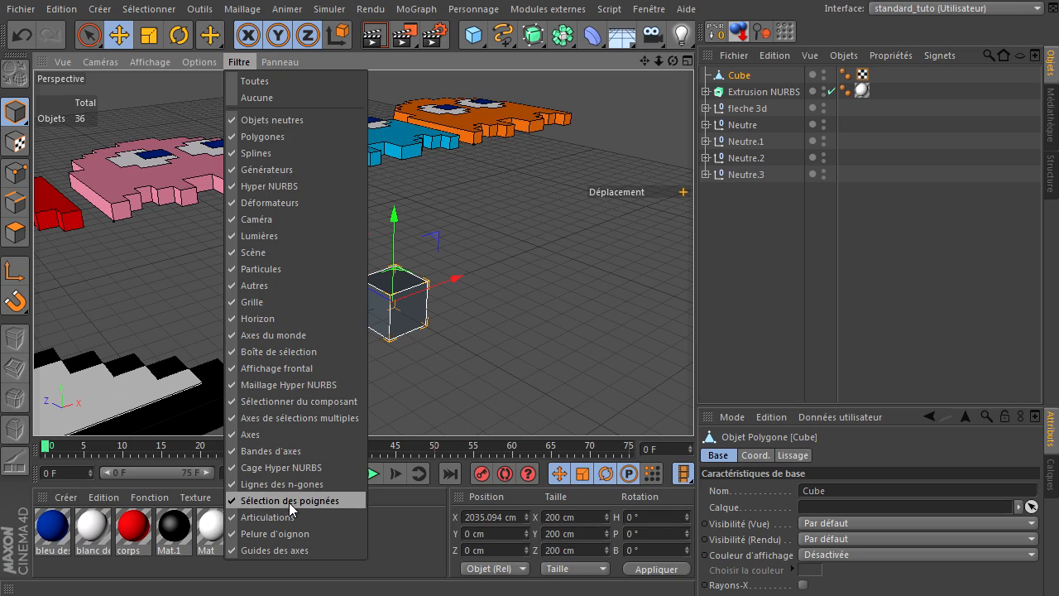
{"action": "left_click", "coordinate": [325, 271]}
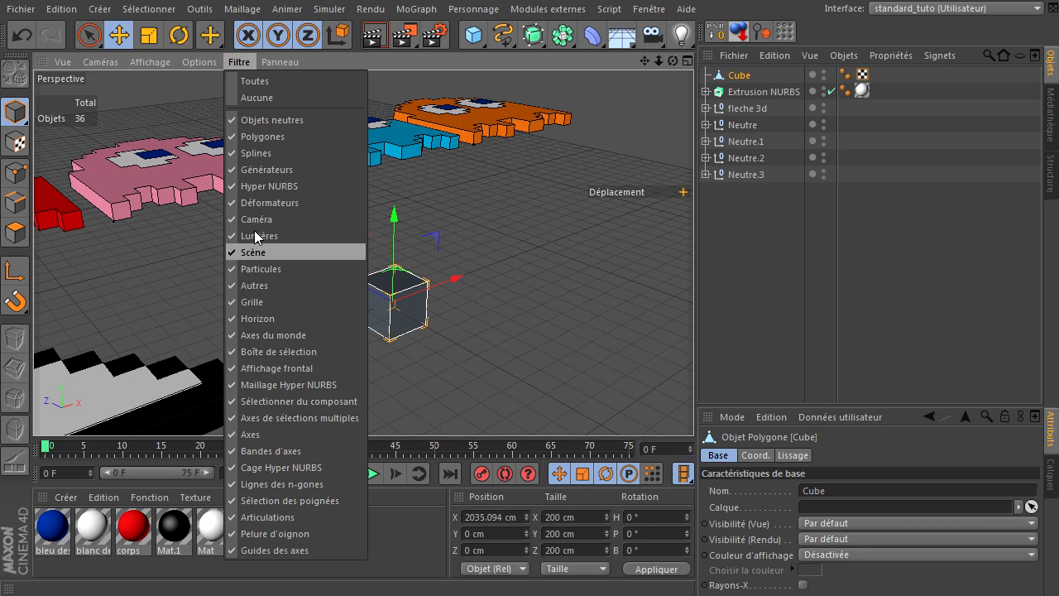
{"action": "left_click", "coordinate": [62, 10]}
{"action": "left_click", "coordinate": [63, 9]}
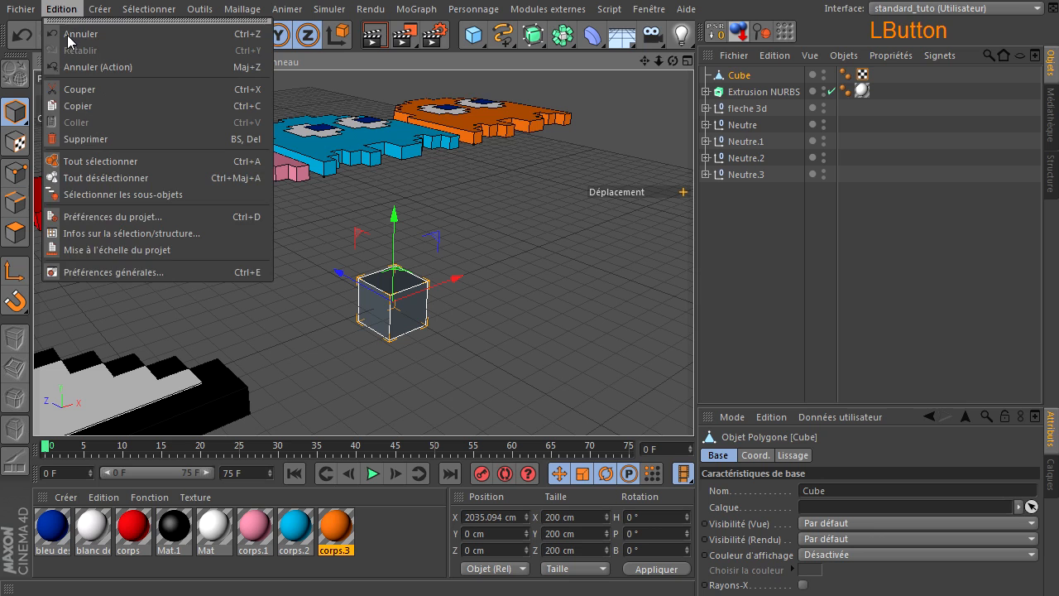
{"action": "left_click", "coordinate": [84, 216]}
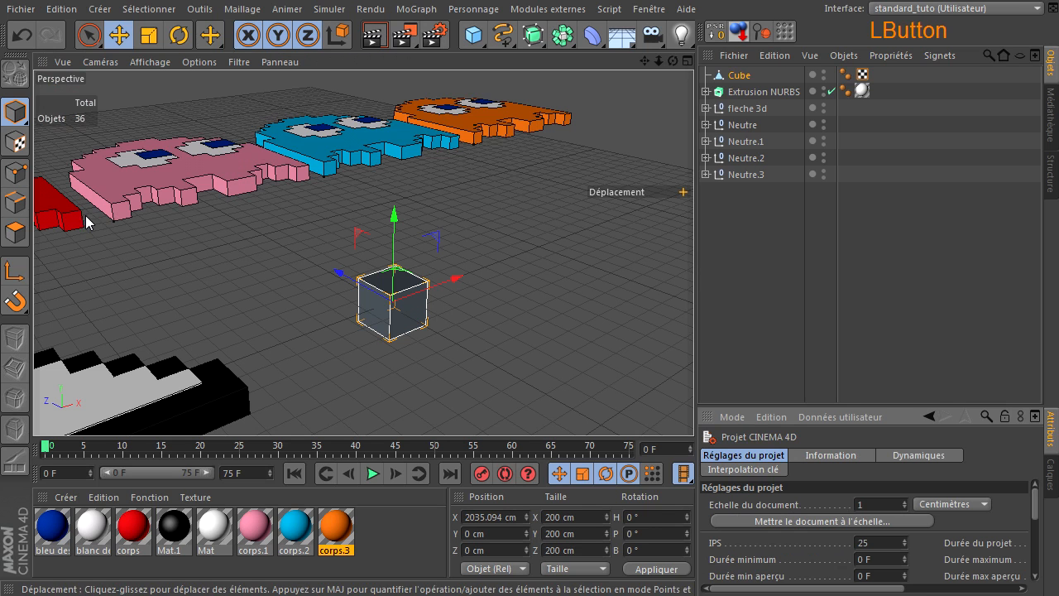
{"action": "left_click_drag", "start_coordinate": [744, 407], "coordinate": [743, 268]}
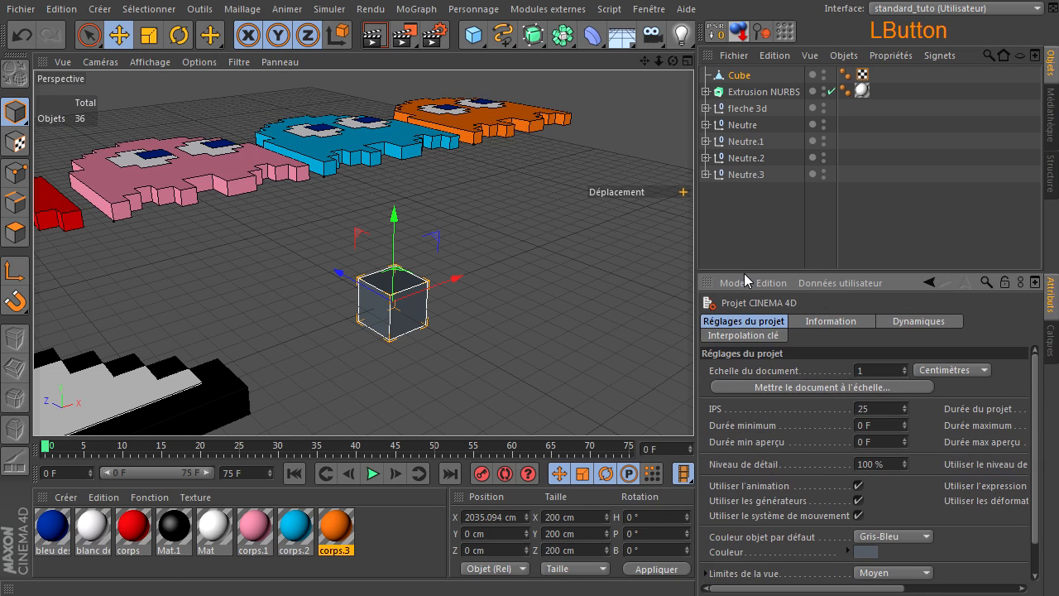
{"action": "left_click", "coordinate": [74, 11]}
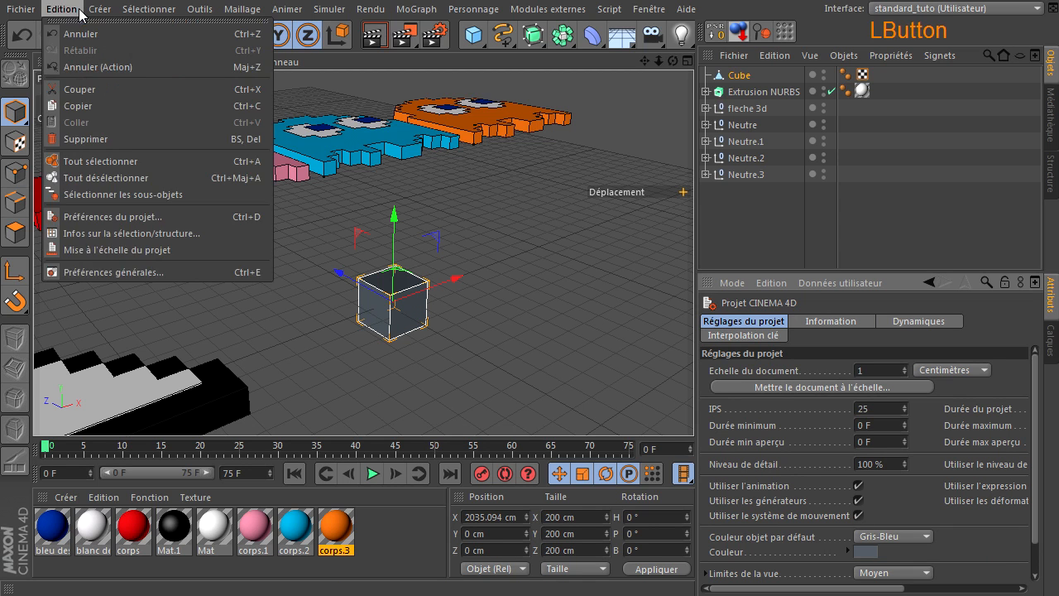
{"action": "left_click", "coordinate": [790, 238]}
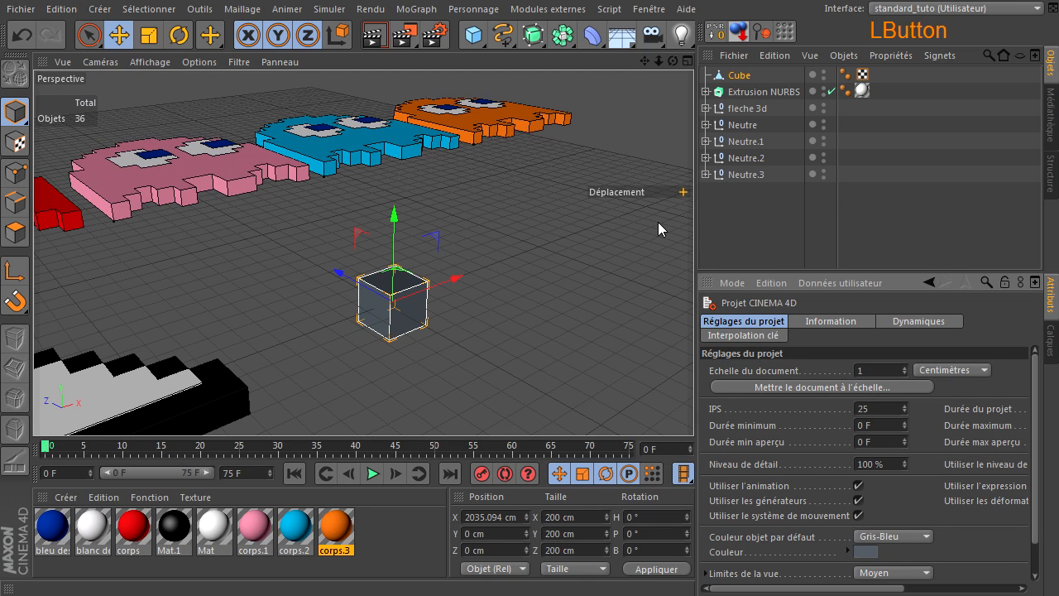
- Try the Normales display option in the perspective view's options, and review the filter's categories
{"action": "left_click", "coordinate": [235, 64]}
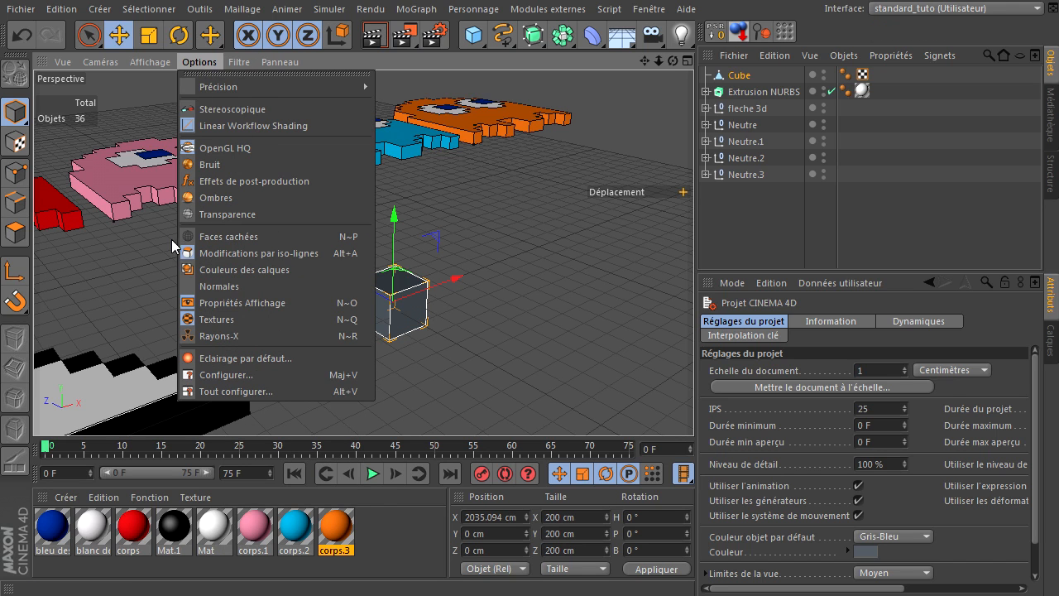
{"action": "left_click", "coordinate": [219, 286]}
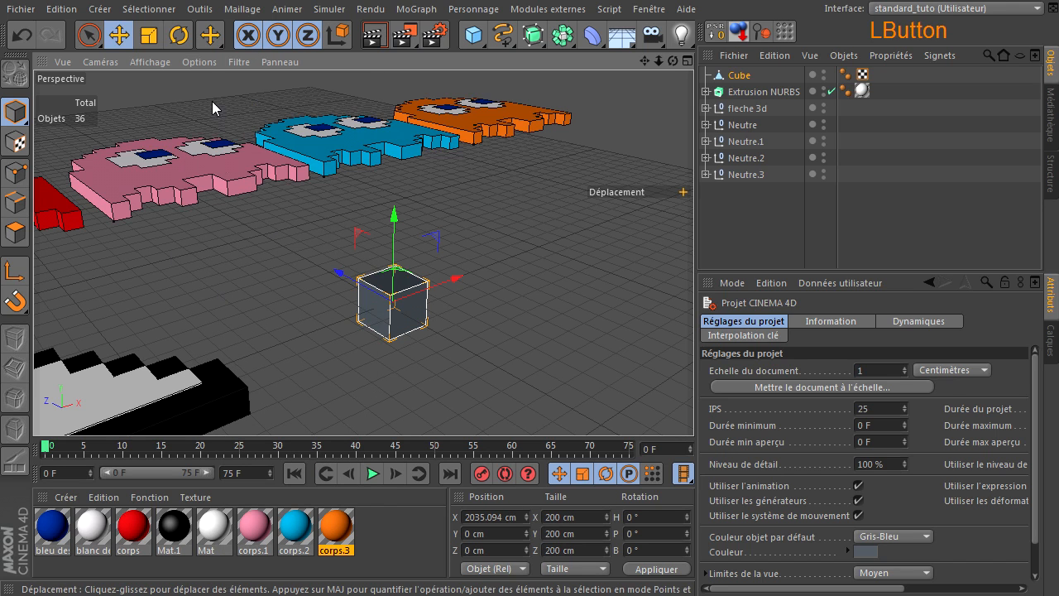
{"action": "left_click", "coordinate": [200, 62]}
{"action": "left_click", "coordinate": [220, 286]}
{"action": "left_click", "coordinate": [240, 62]}
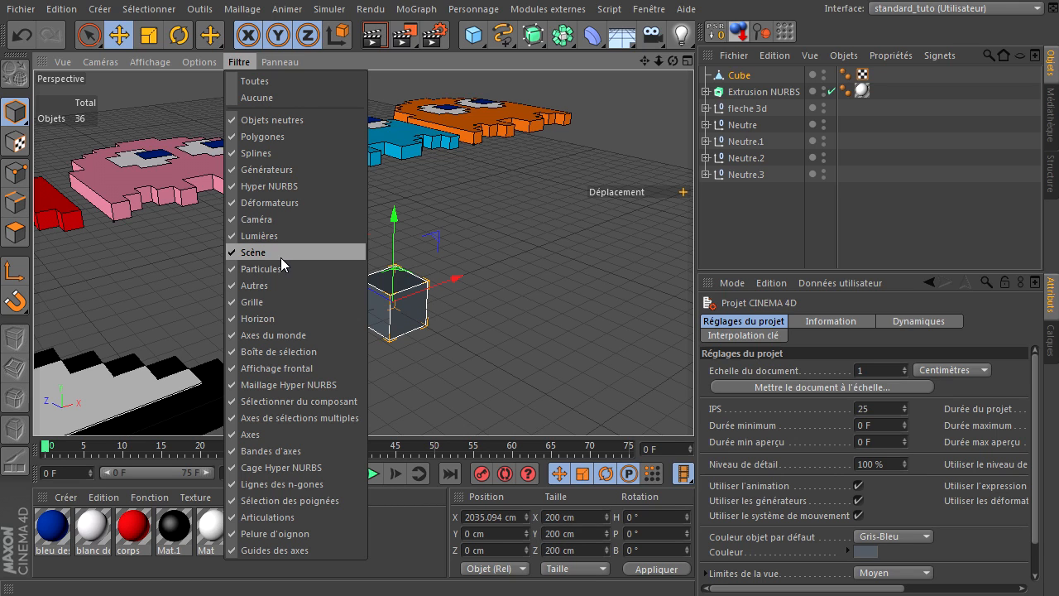
{"action": "left_click", "coordinate": [588, 121]}
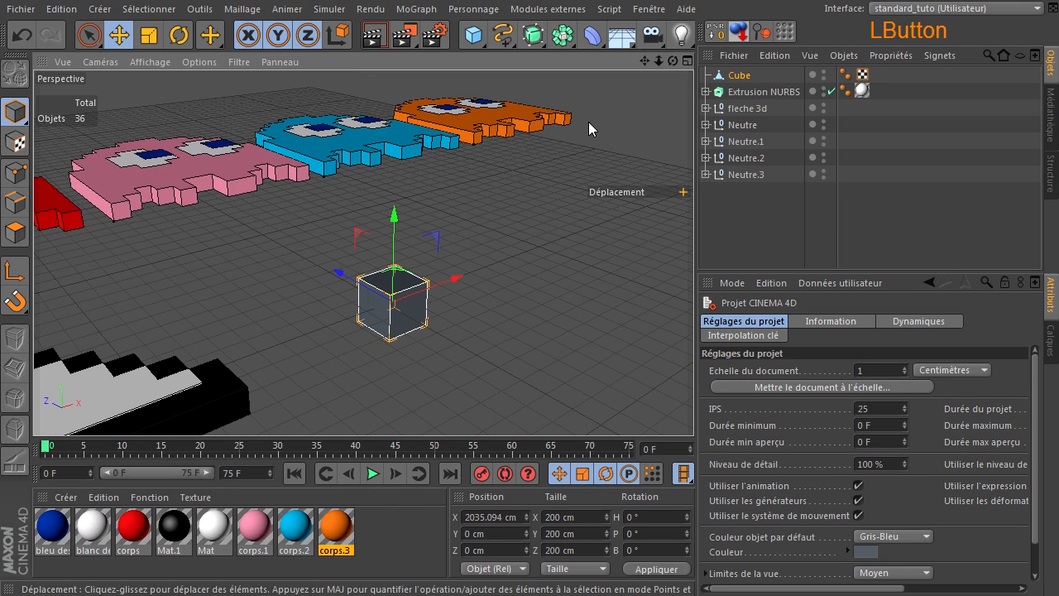
- Add a floor object (Sol) and a sky object (Ciel) to the scene
{"action": "left_click_drag", "start_coordinate": [622, 35], "coordinate": [670, 79]}
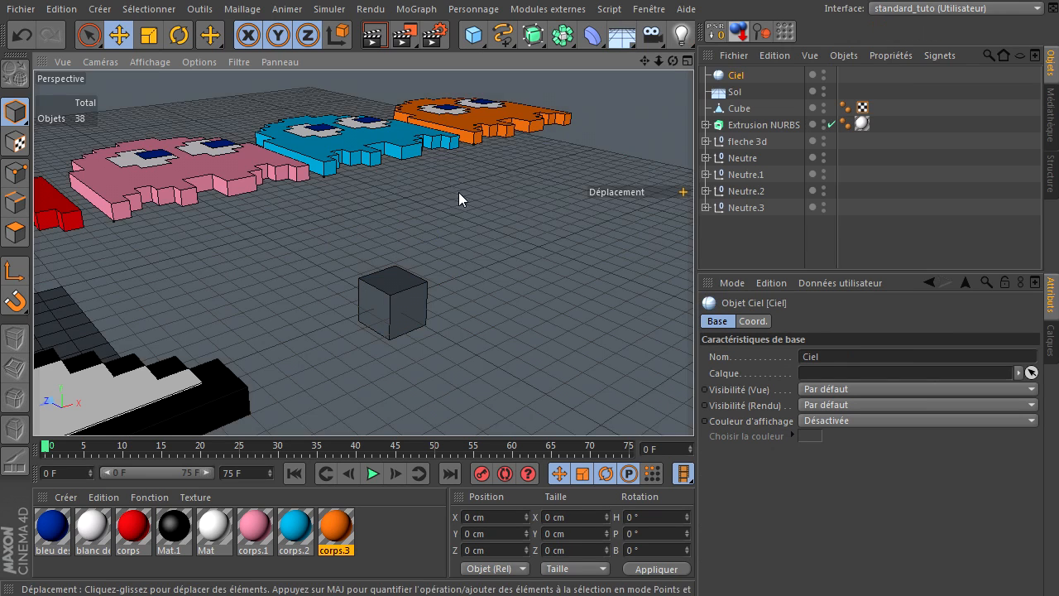
{"action": "scroll", "coordinate": [456, 199], "scroll_direction": "down", "scroll_amount": 4}
{"action": "scroll", "coordinate": [452, 201], "scroll_direction": "down", "scroll_amount": 2}
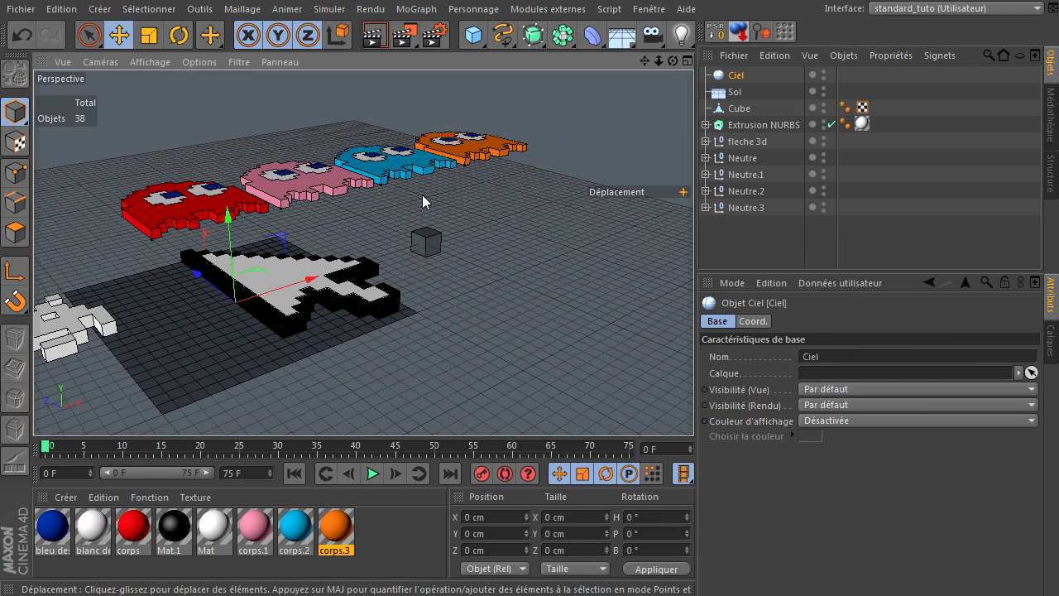
- Turn the display of scene objects (Scène) off and back on in the perspective view's filter
{"action": "left_click", "coordinate": [238, 62]}
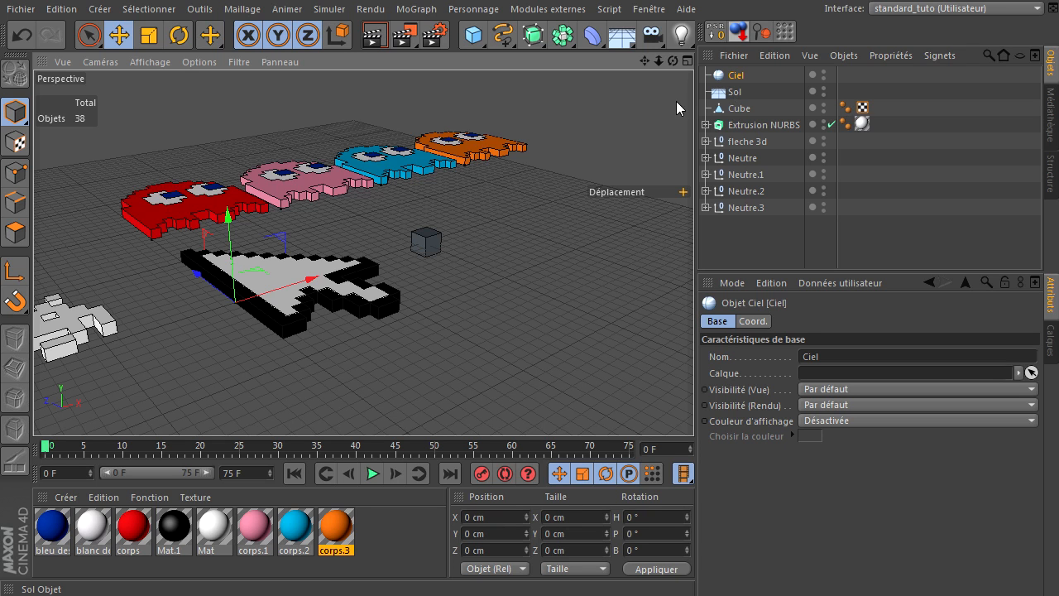
{"action": "left_click", "coordinate": [239, 62]}
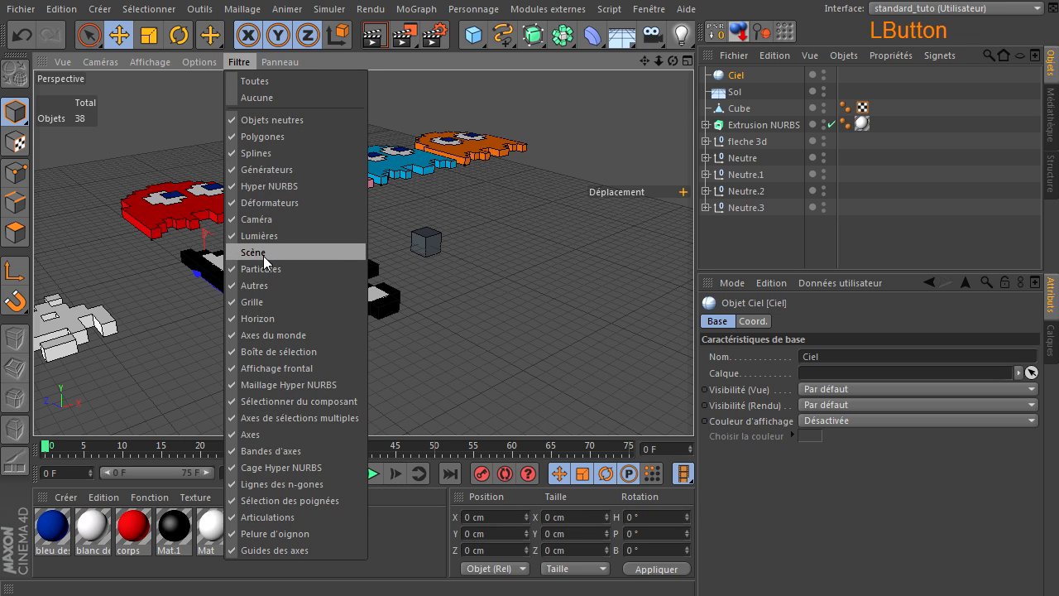
{"action": "left_click", "coordinate": [263, 253]}
{"action": "left_click", "coordinate": [229, 64]}
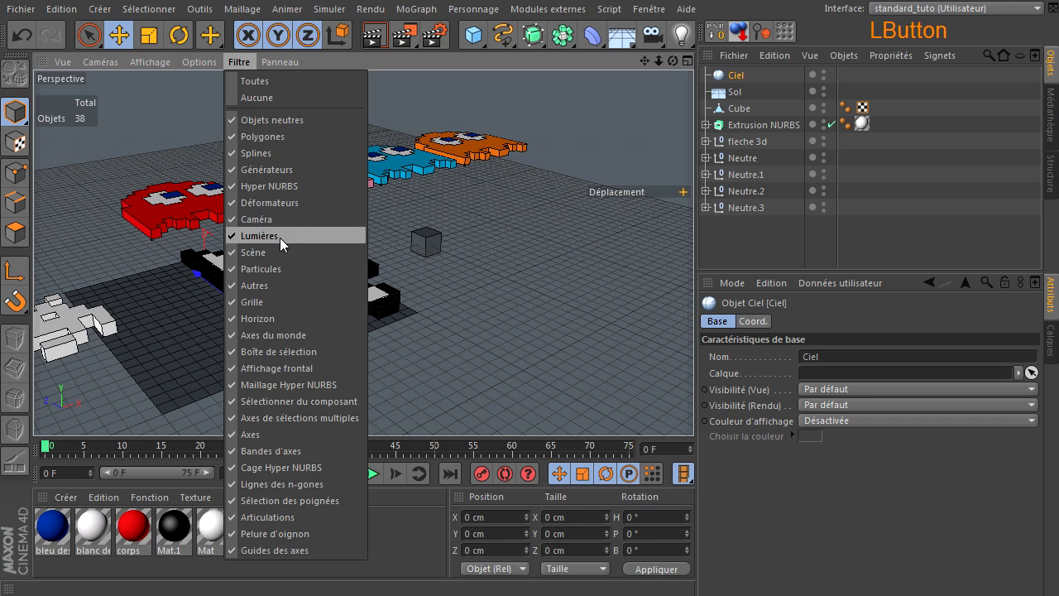
{"action": "left_click", "coordinate": [279, 237]}
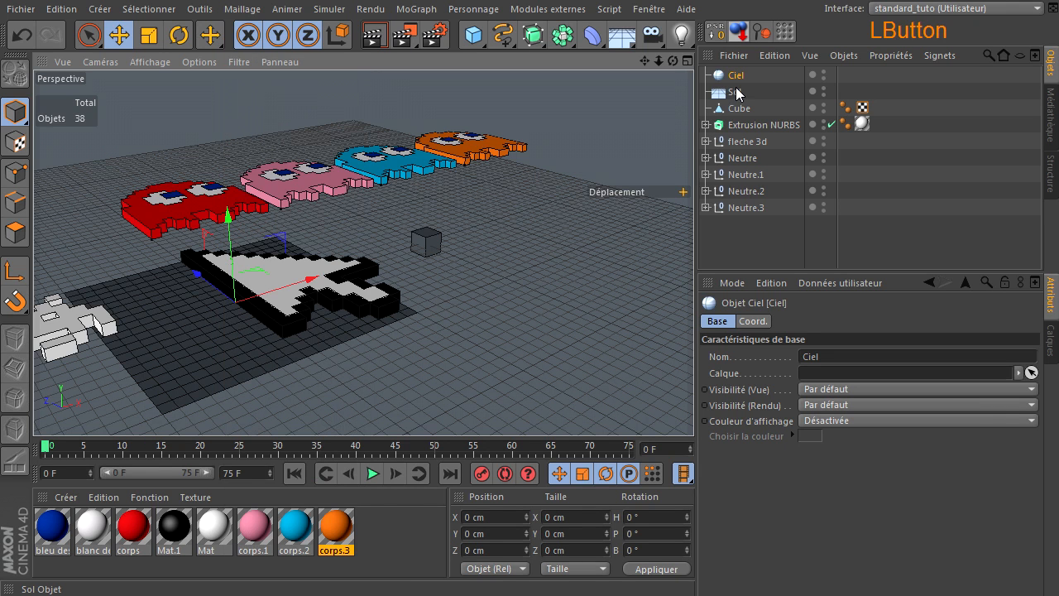
- Delete the sky (Ciel), the floor (Sol) and the cube from the scene
{"action": "key", "text": "Delete"}
{"action": "left_click", "coordinate": [735, 76]}
{"action": "key", "text": "Delete"}
{"action": "left_click", "coordinate": [734, 76]}
{"action": "key", "text": "Delete"}
{"action": "left_click", "coordinate": [425, 247]}
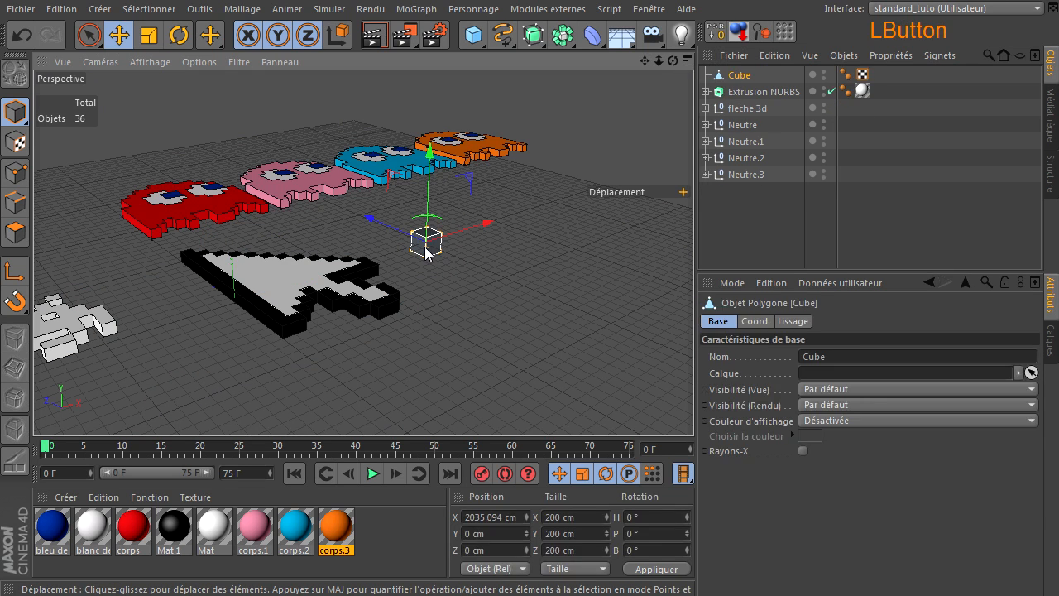
{"action": "key", "text": "Delete"}
- Check the view filter's categories and frame the ghosts, the arrow and the invader from above in the perspective view
{"action": "left_click", "coordinate": [239, 62]}
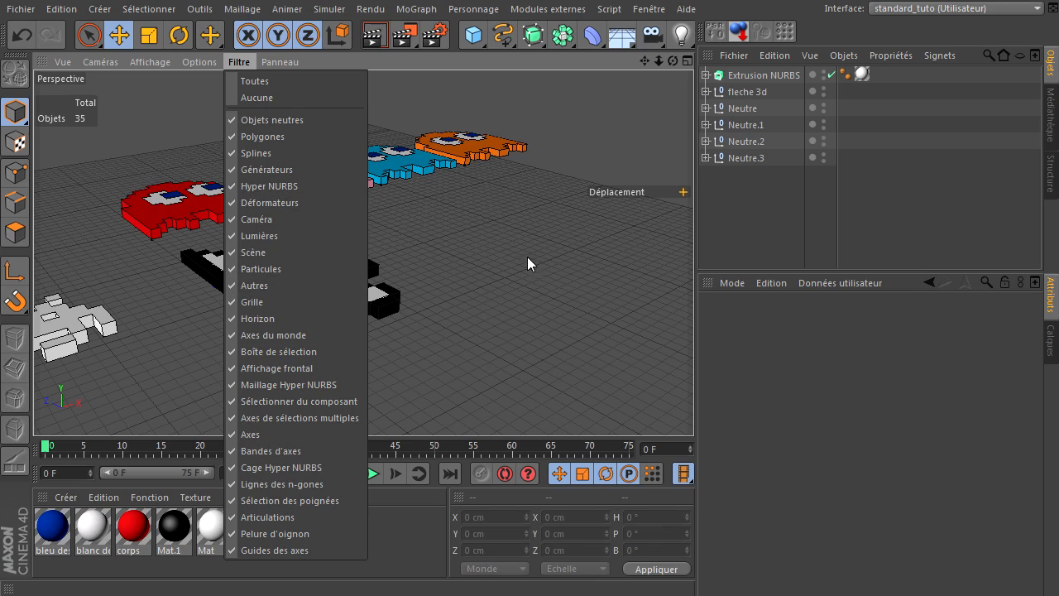
{"action": "left_click", "coordinate": [621, 219]}
{"action": "left_click_drag", "start_coordinate": [673, 61], "coordinate": [693, 405]}
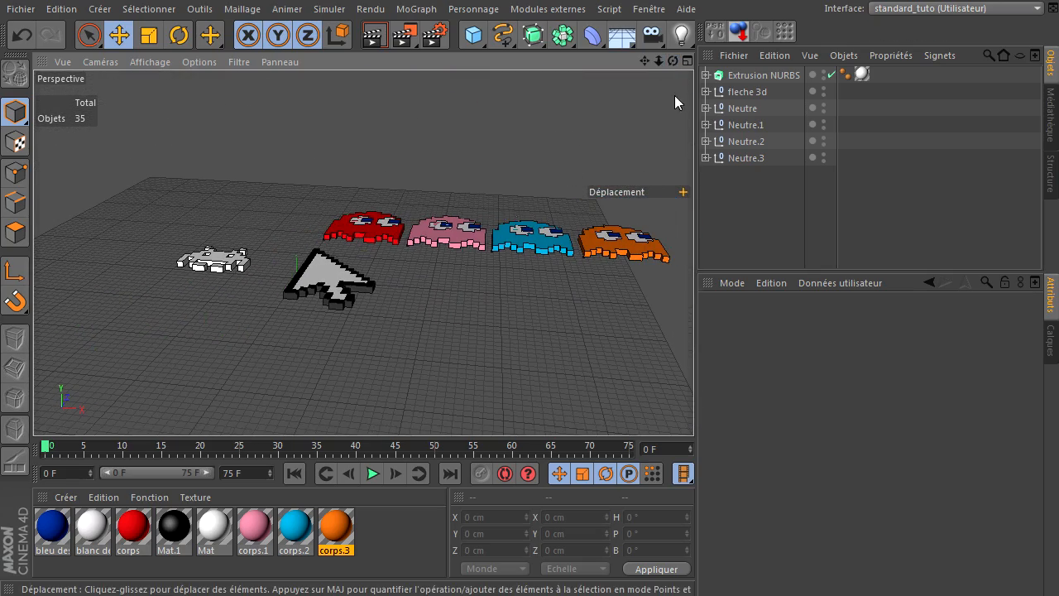
{"action": "left_click_drag", "start_coordinate": [672, 60], "coordinate": [693, 405]}
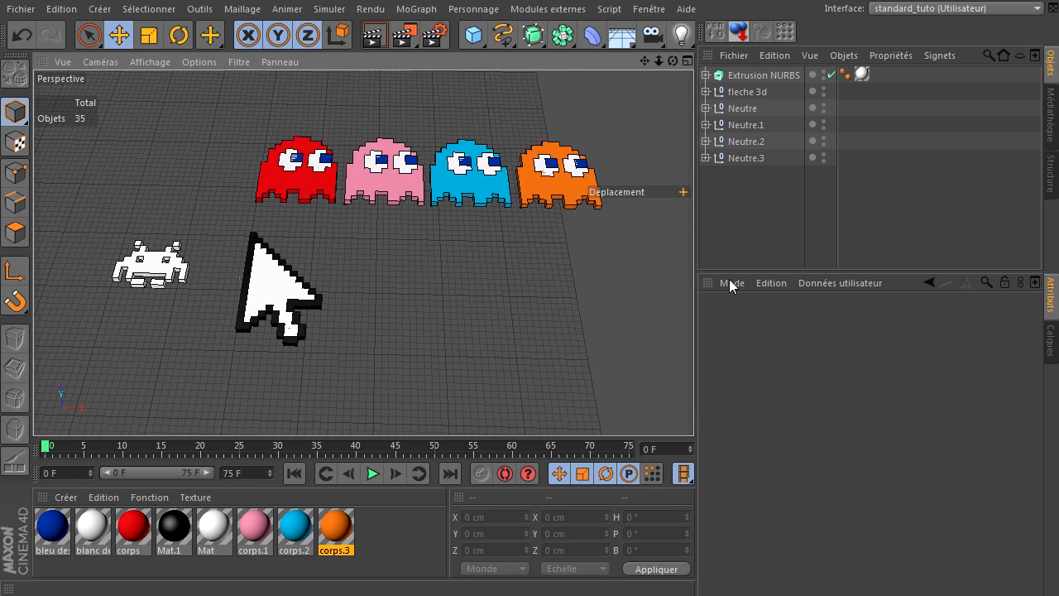